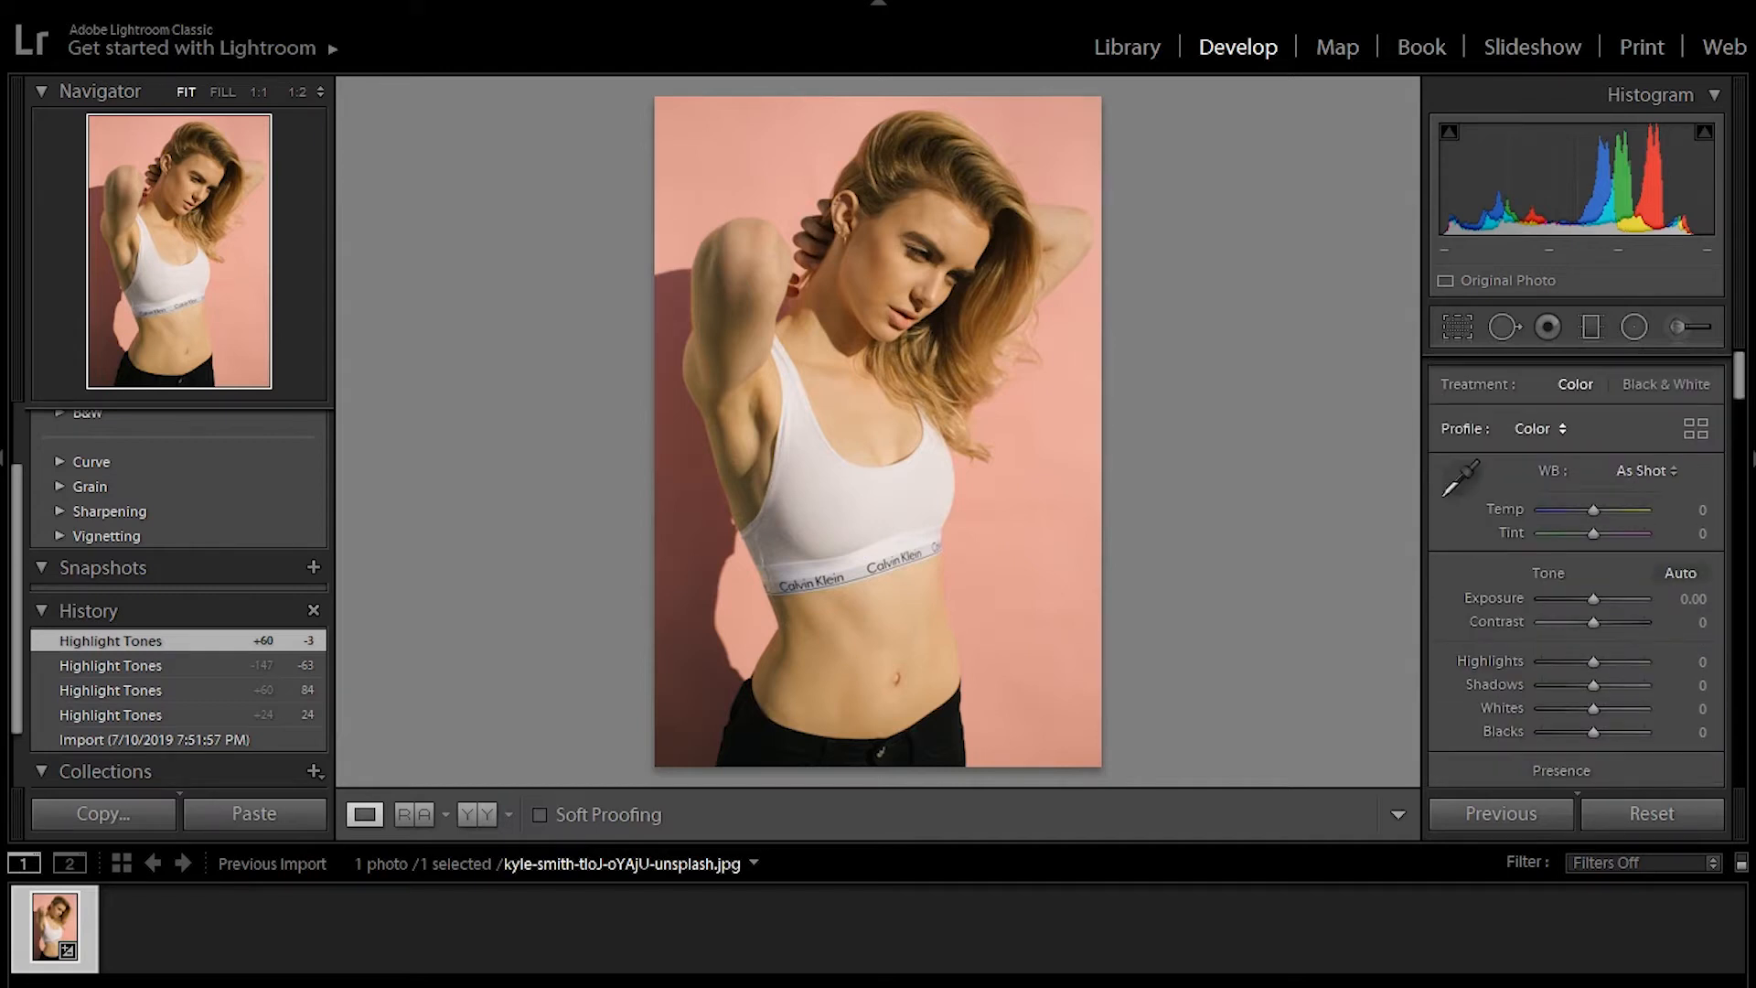
# - Look over the Tone Curve graph, its region sliders and the Point Curve setting
pyautogui.scroll(1, 1573, 394)
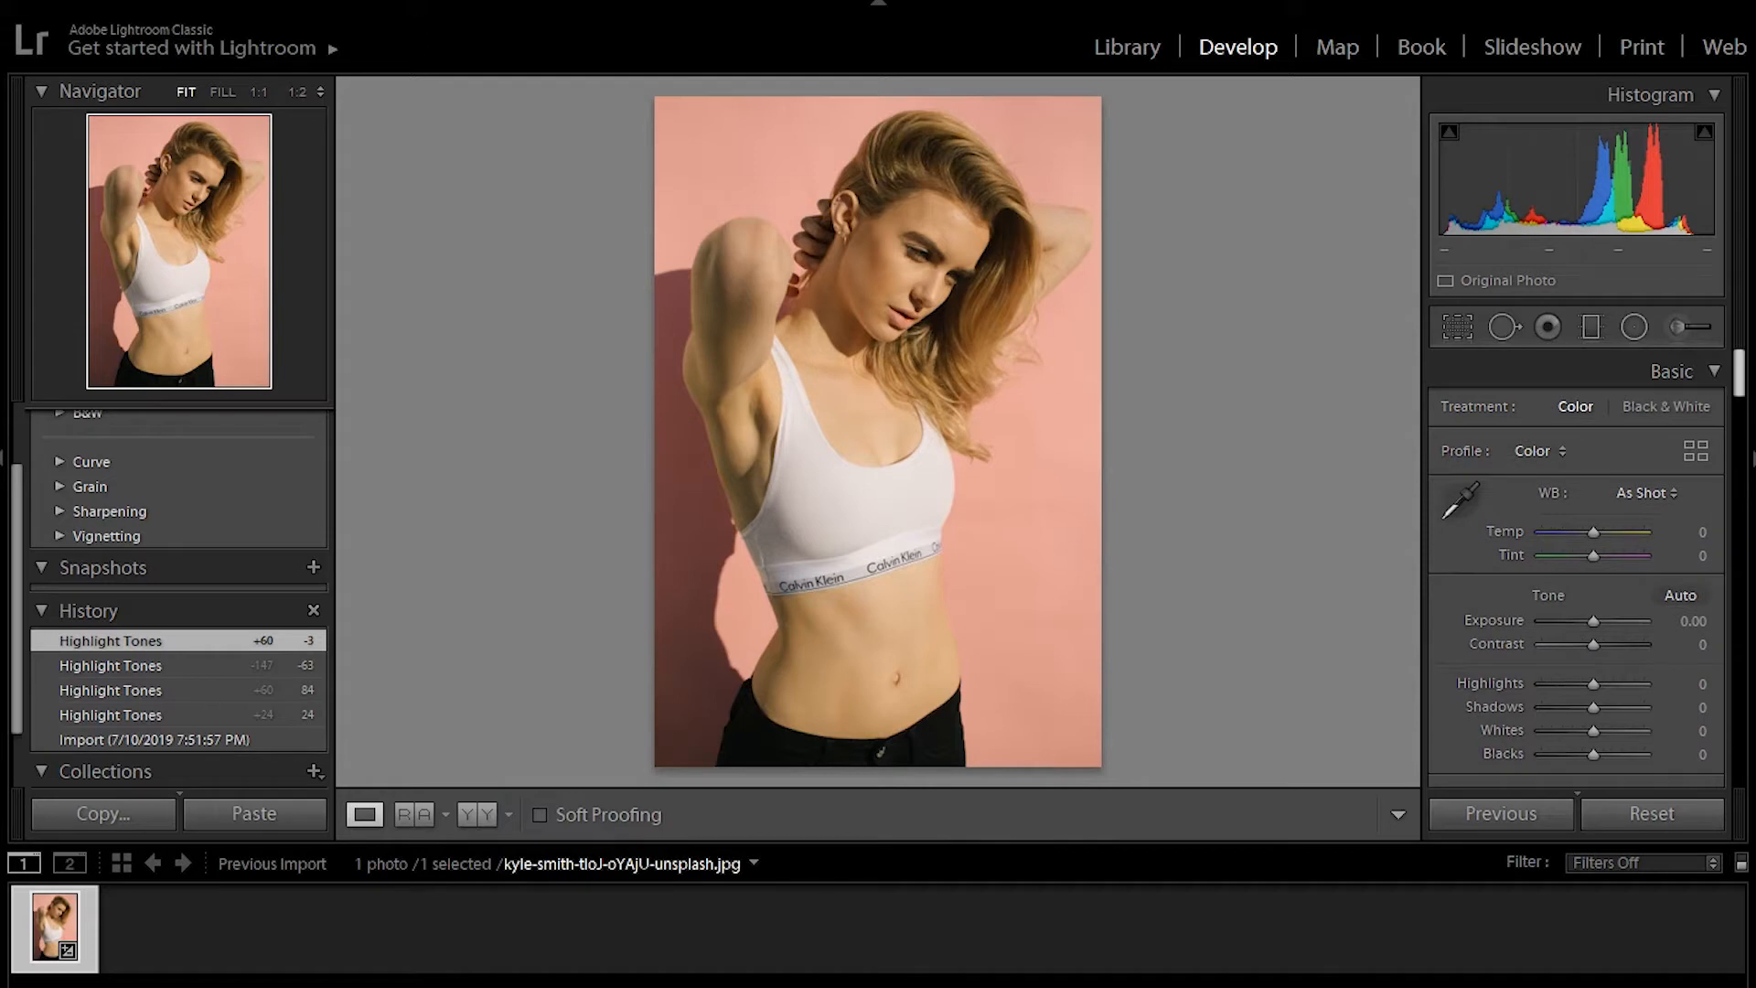
pyautogui.scroll(-10, 1577, 567)
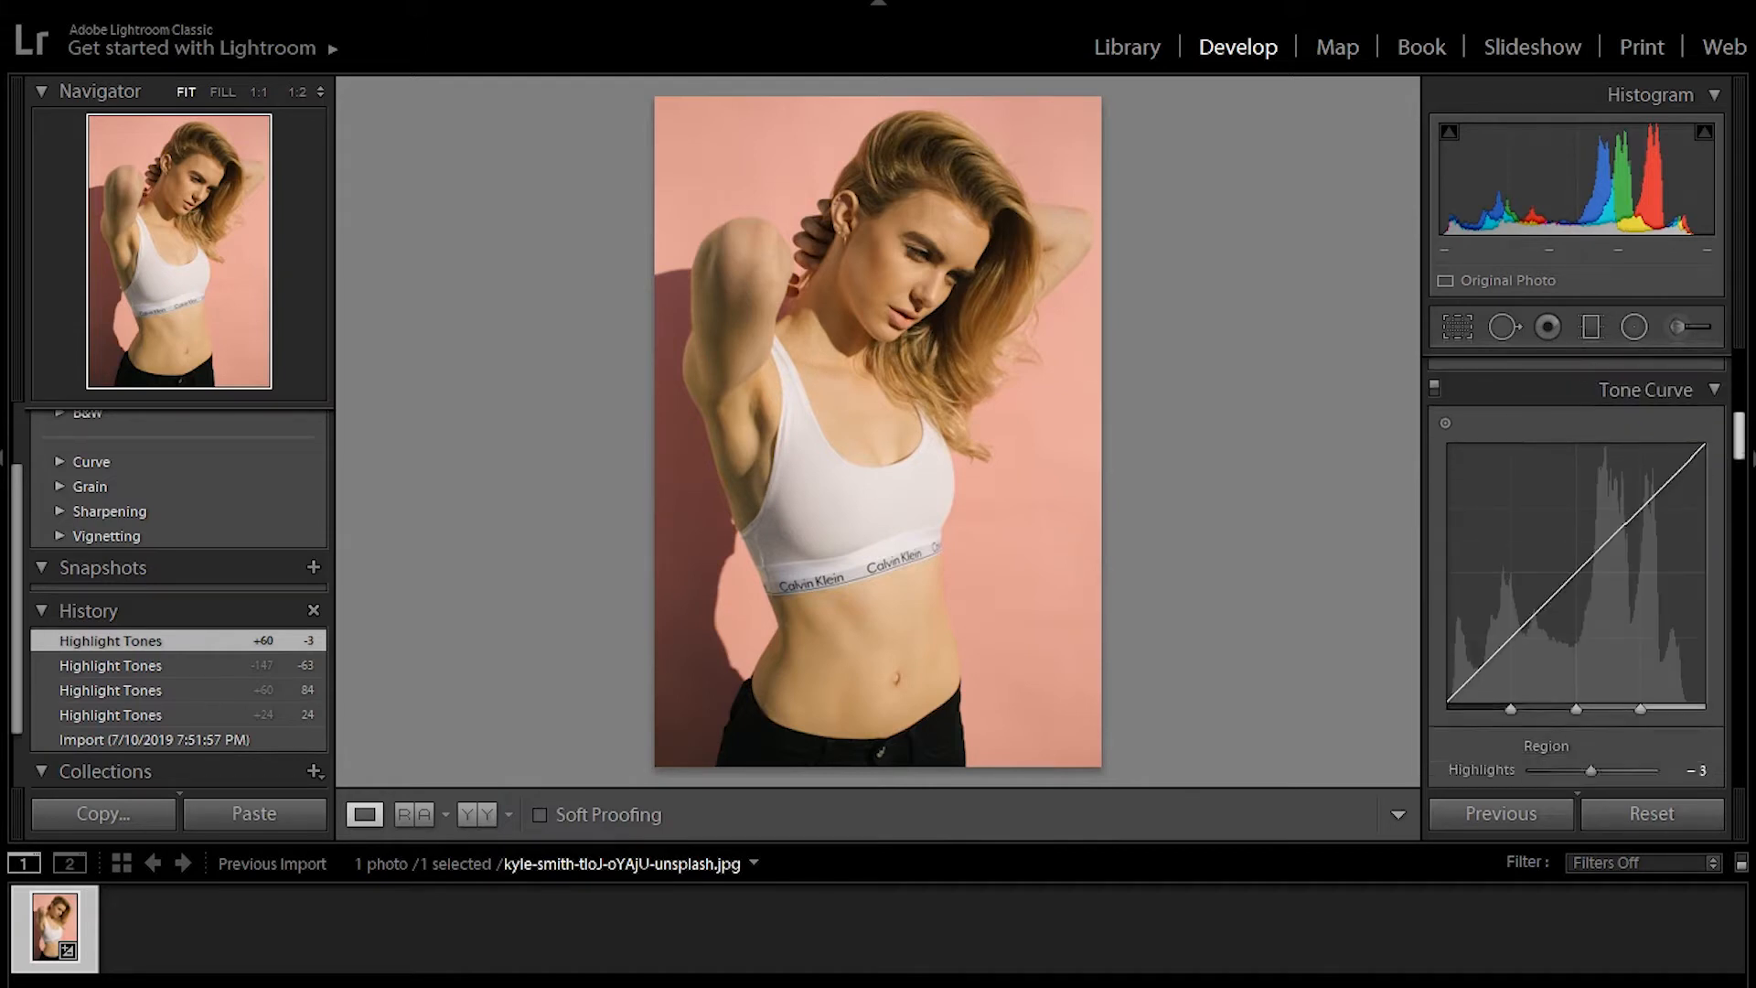
pyautogui.scroll(-2, 1577, 549)
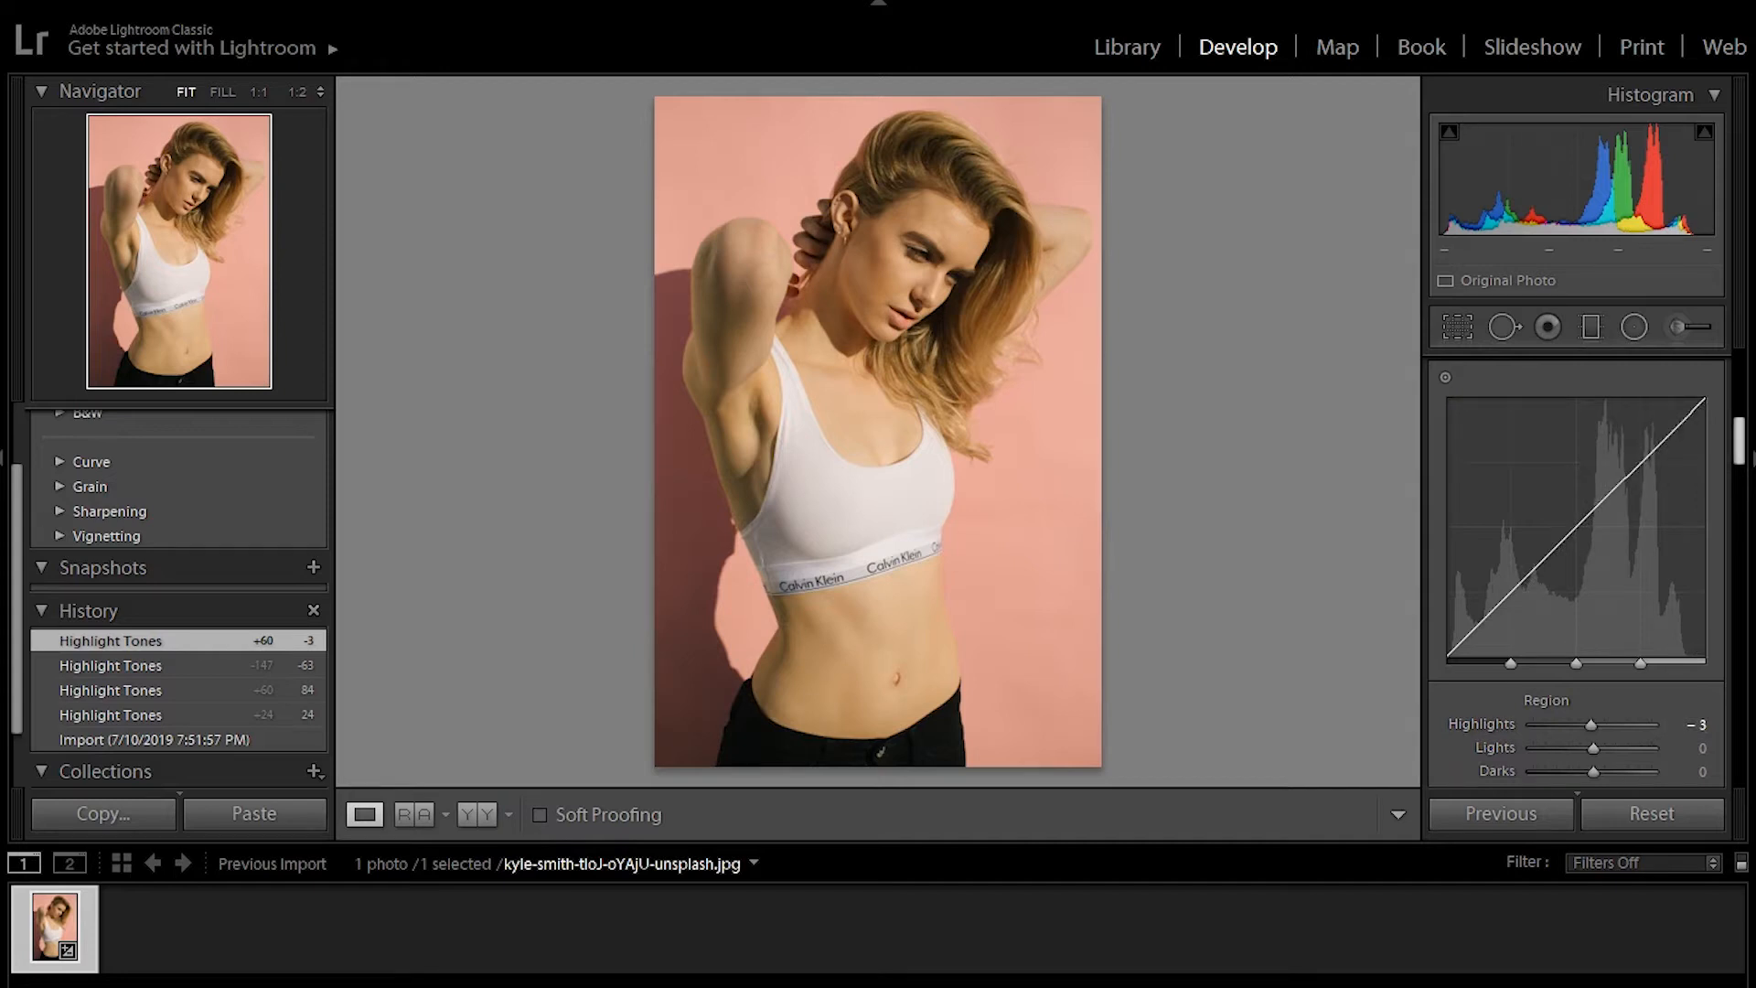
pyautogui.scroll(-2, 1577, 567)
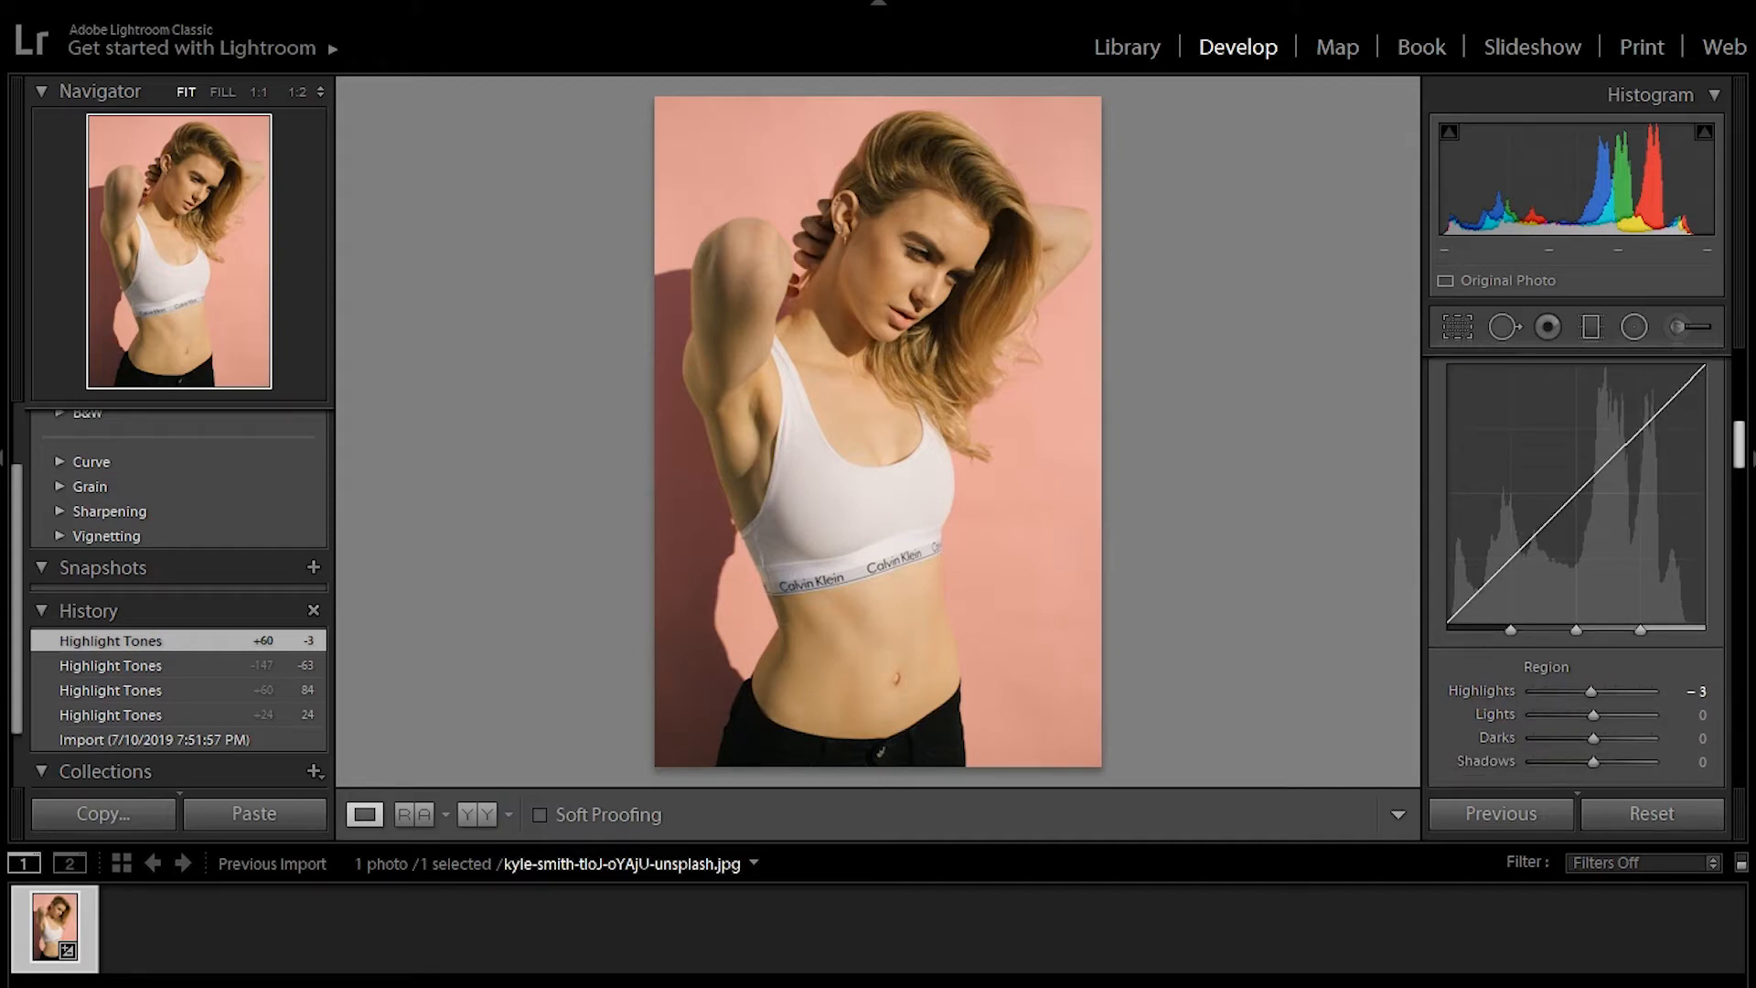
pyautogui.scroll(-5, 1577, 567)
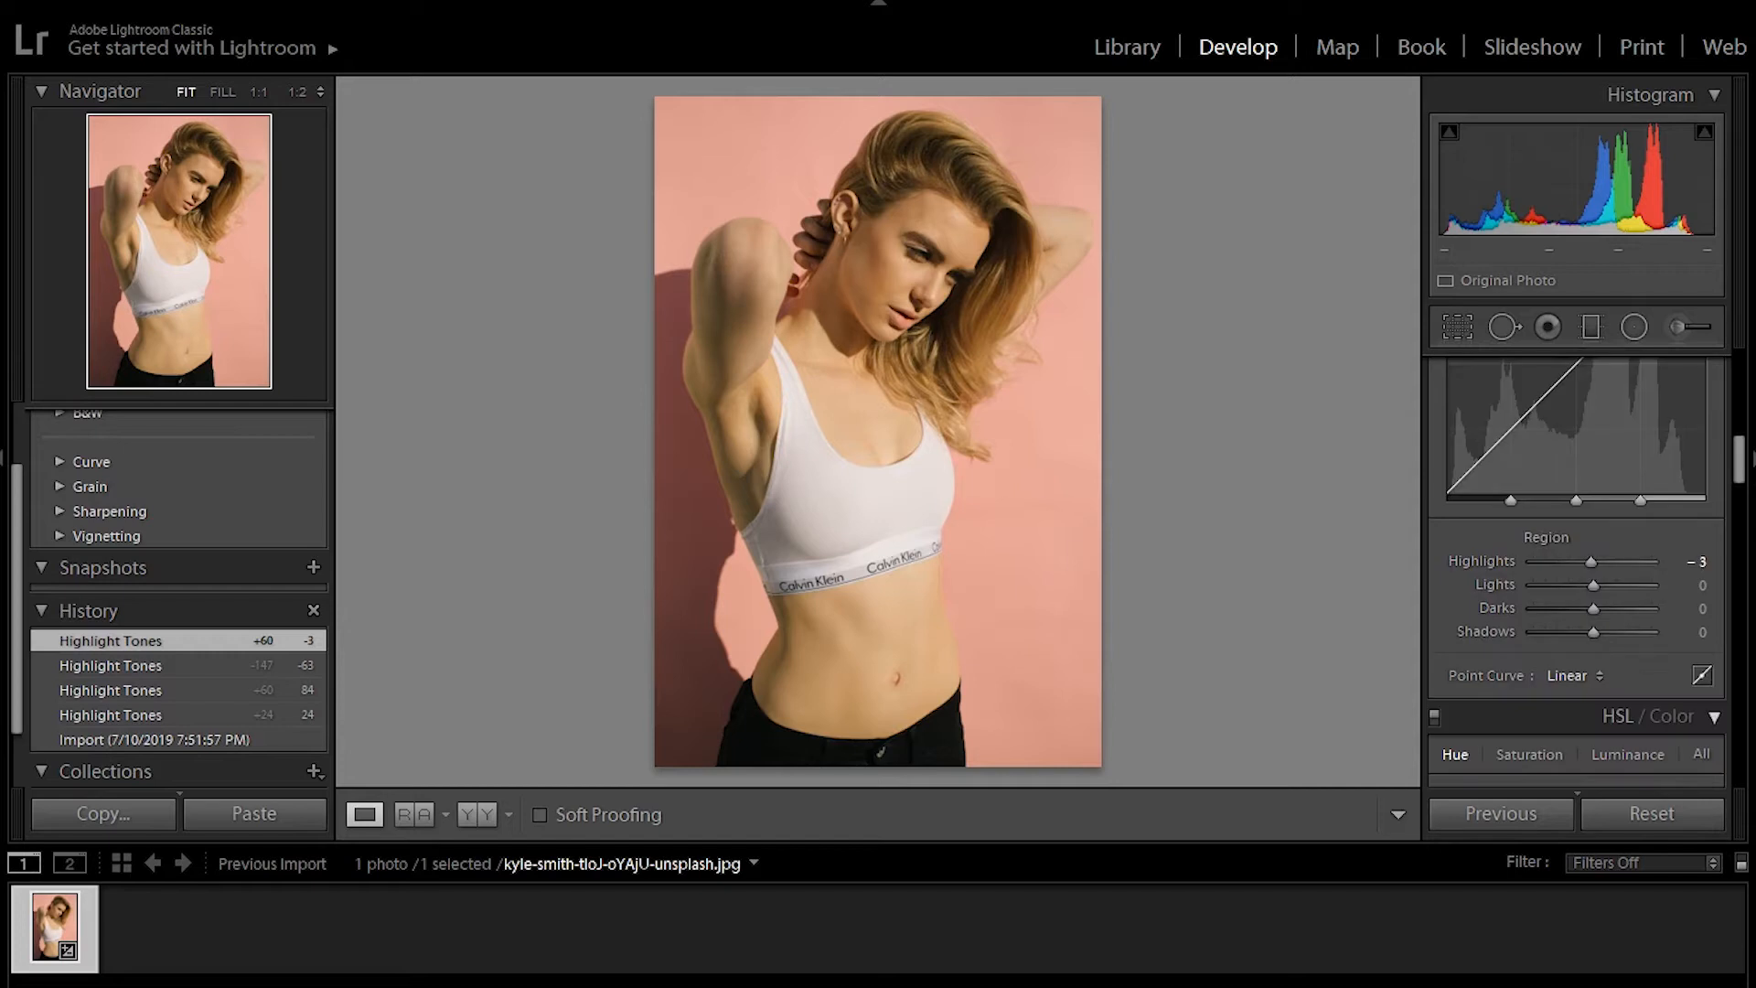
# - Try adding a control point near the middle of the RGB point curve, undoing each attempt
pyautogui.scroll(5, 1577, 567)
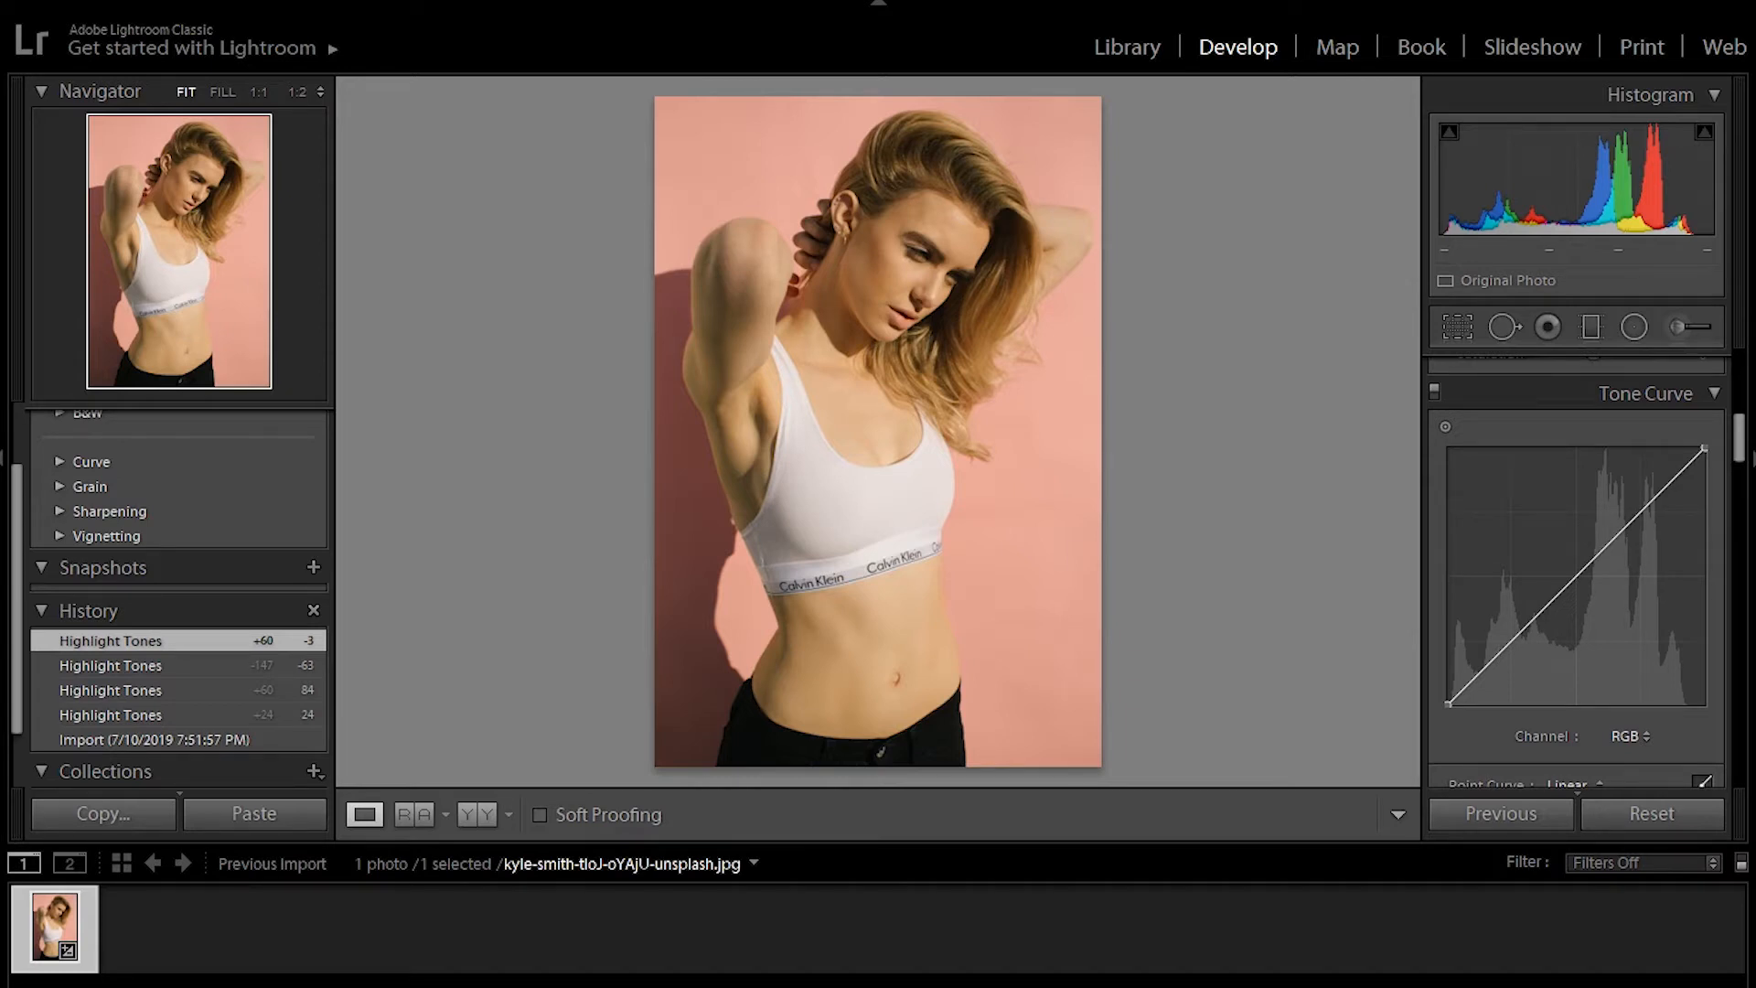
pyautogui.moveTo(1583, 568); pyautogui.dragTo(1588, 575)
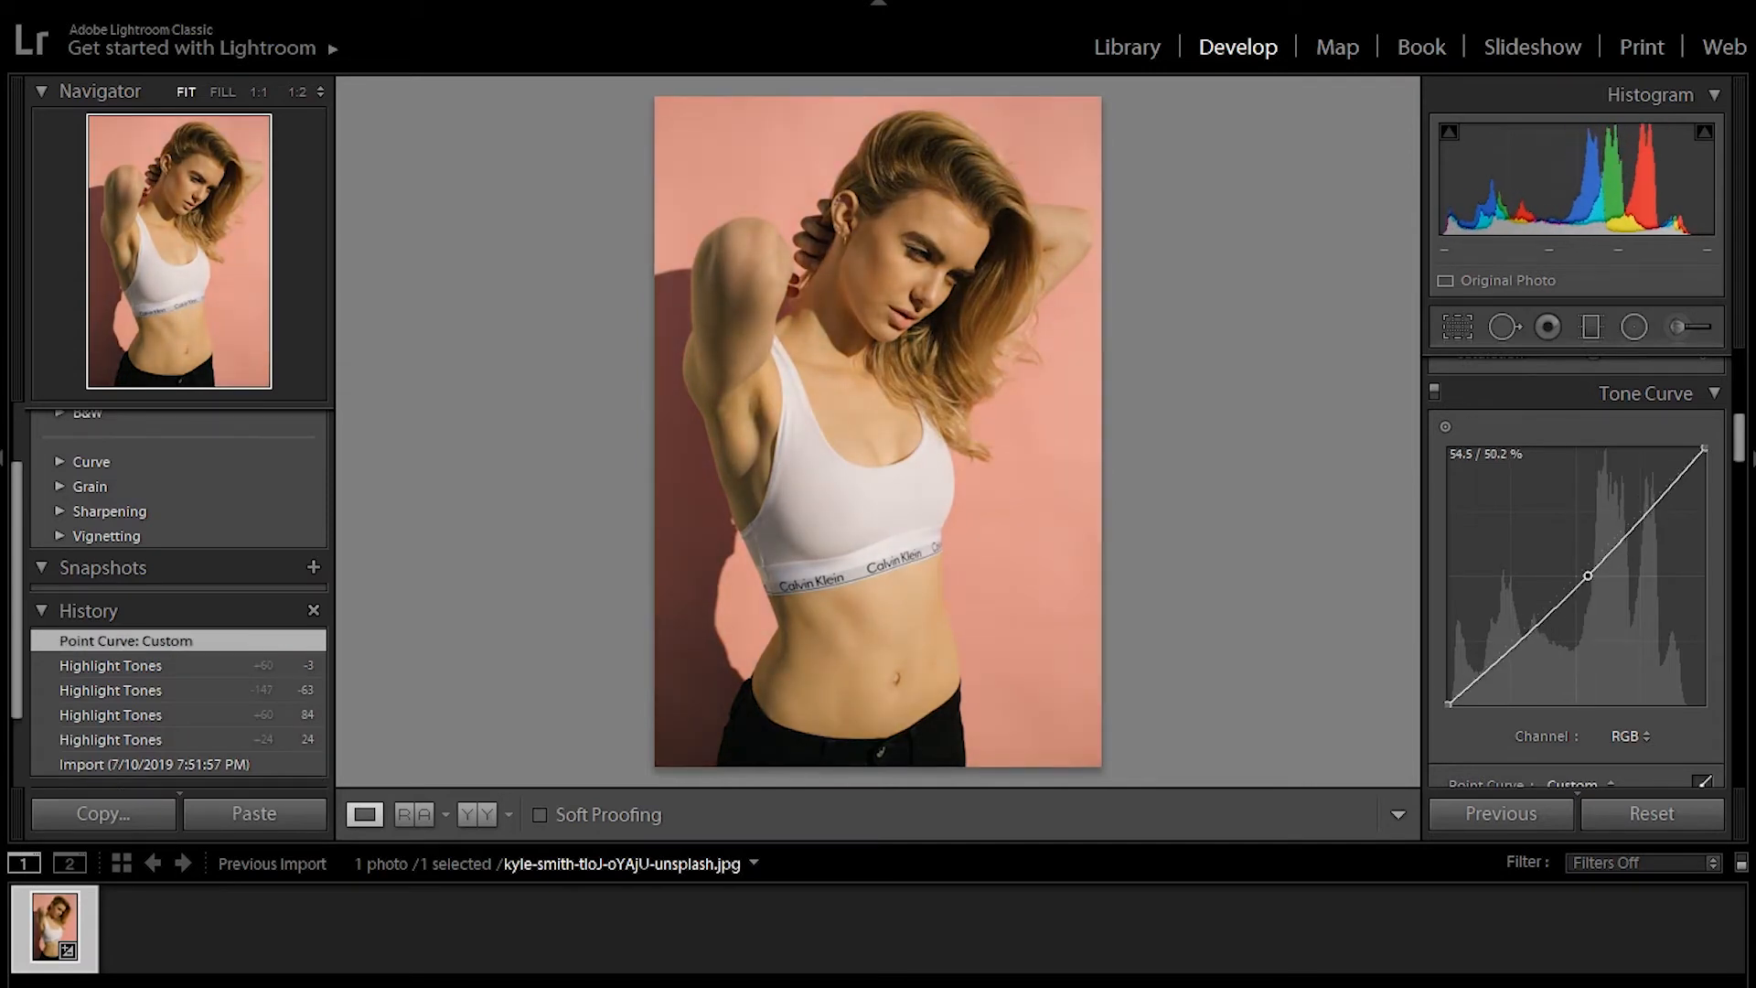
pyautogui.hotkey('ctrl', 'z')
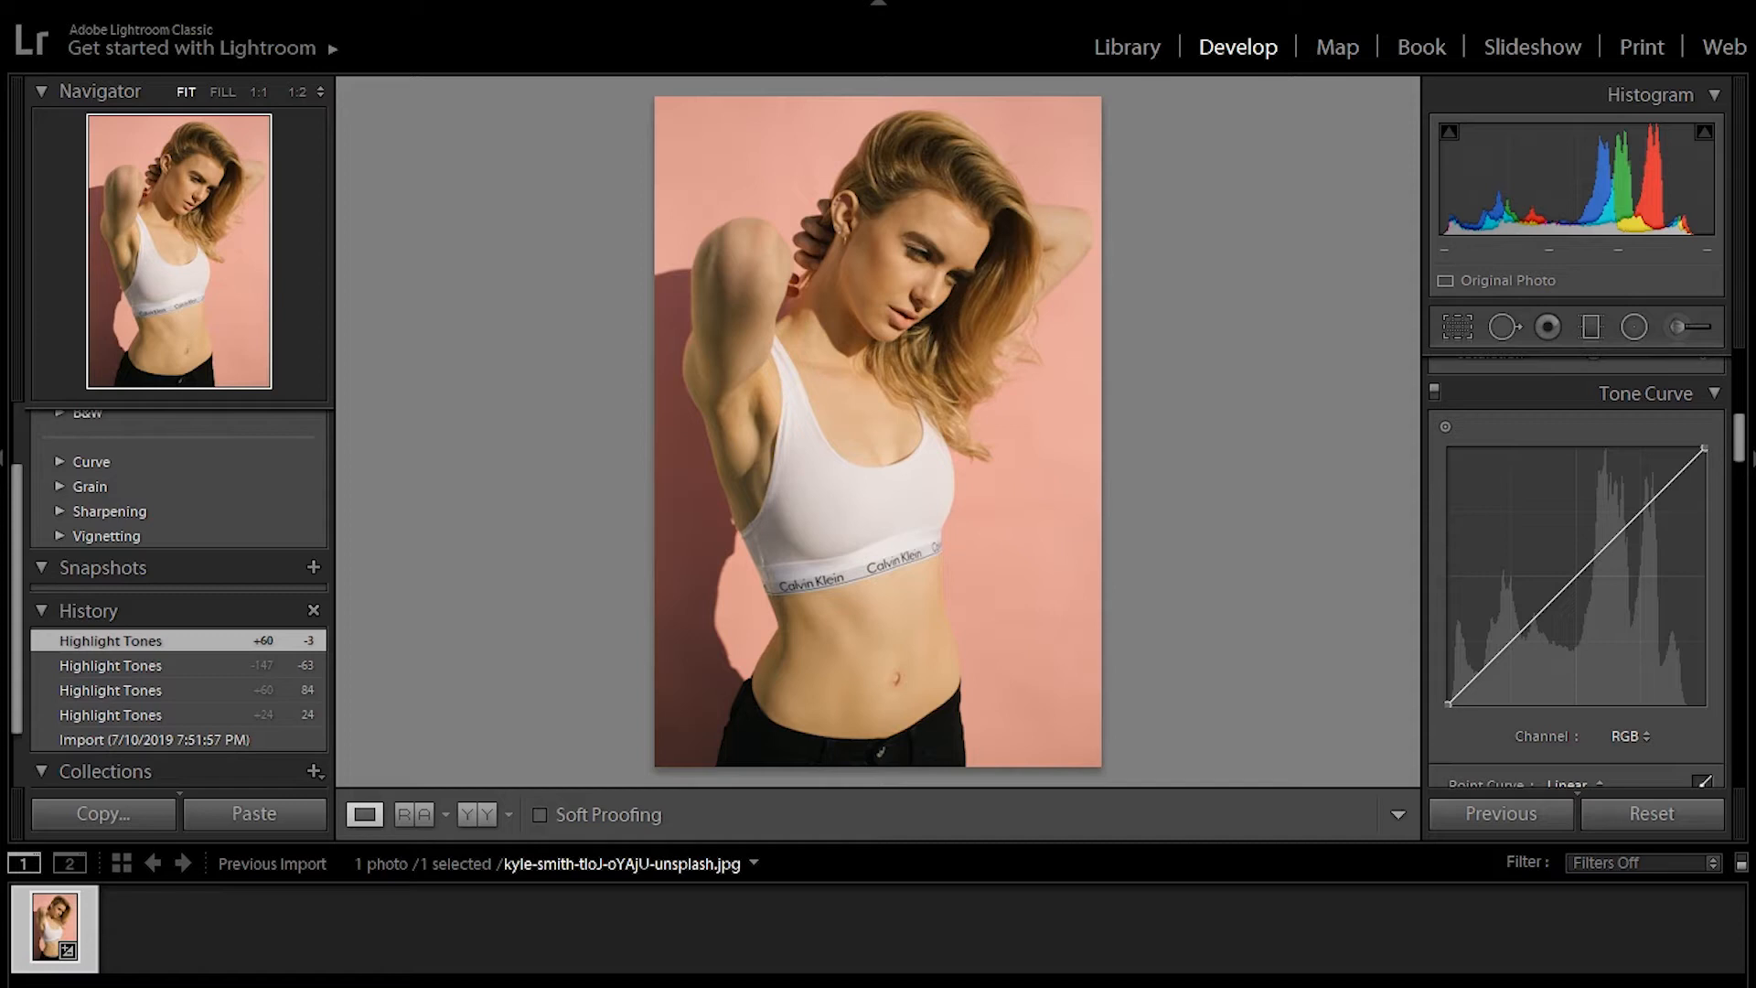
pyautogui.moveTo(1577, 576); pyautogui.dragTo(1577, 576)
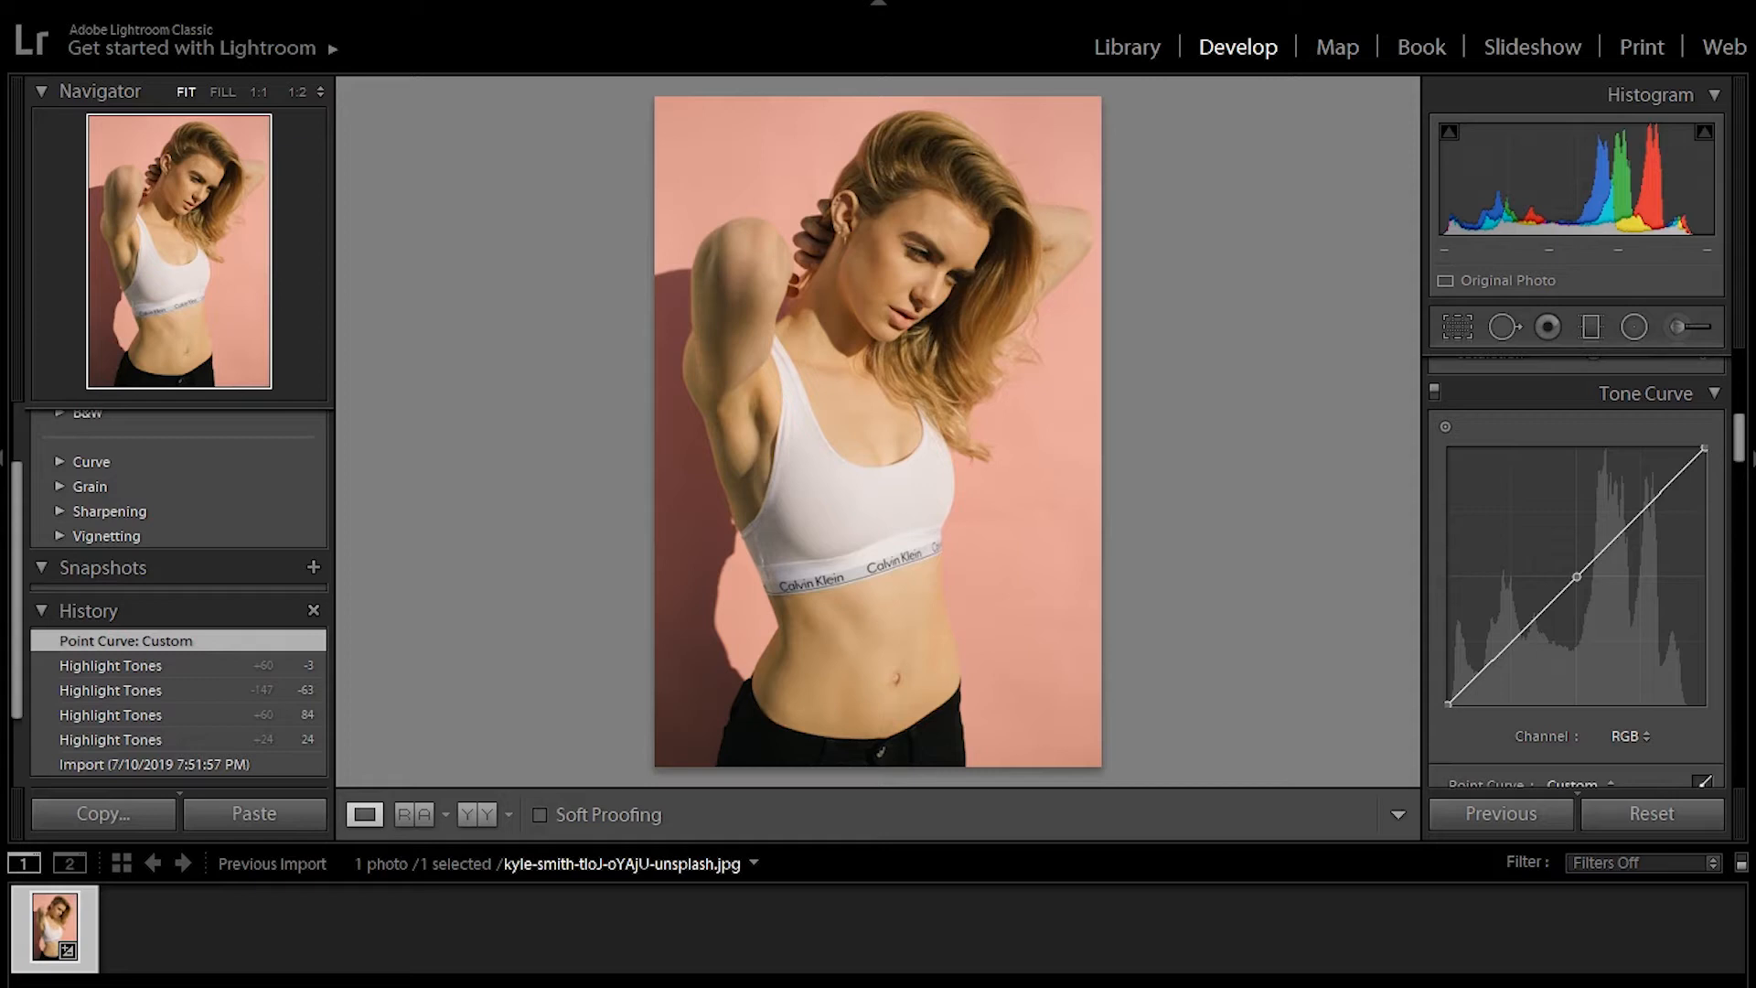
pyautogui.hotkey('ctrl', 'z')
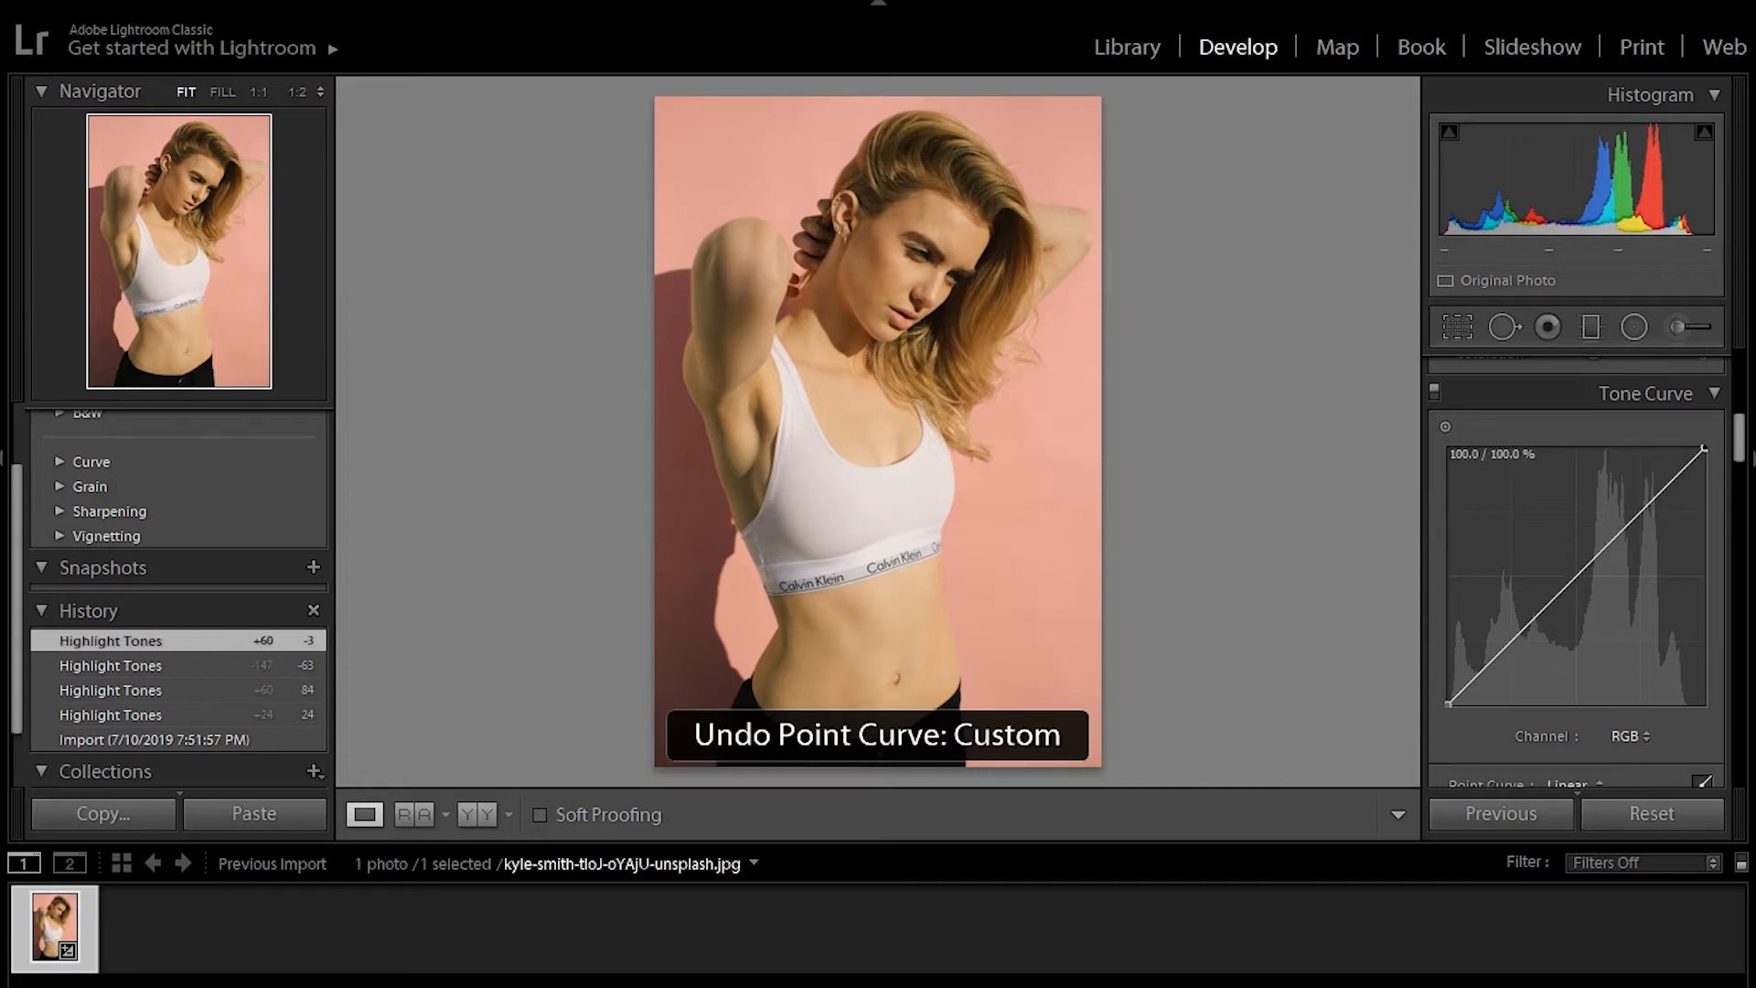
# - Switch the Tone Curve back from point curve editing to the region sliders
pyautogui.scroll(-2, 1576, 538)
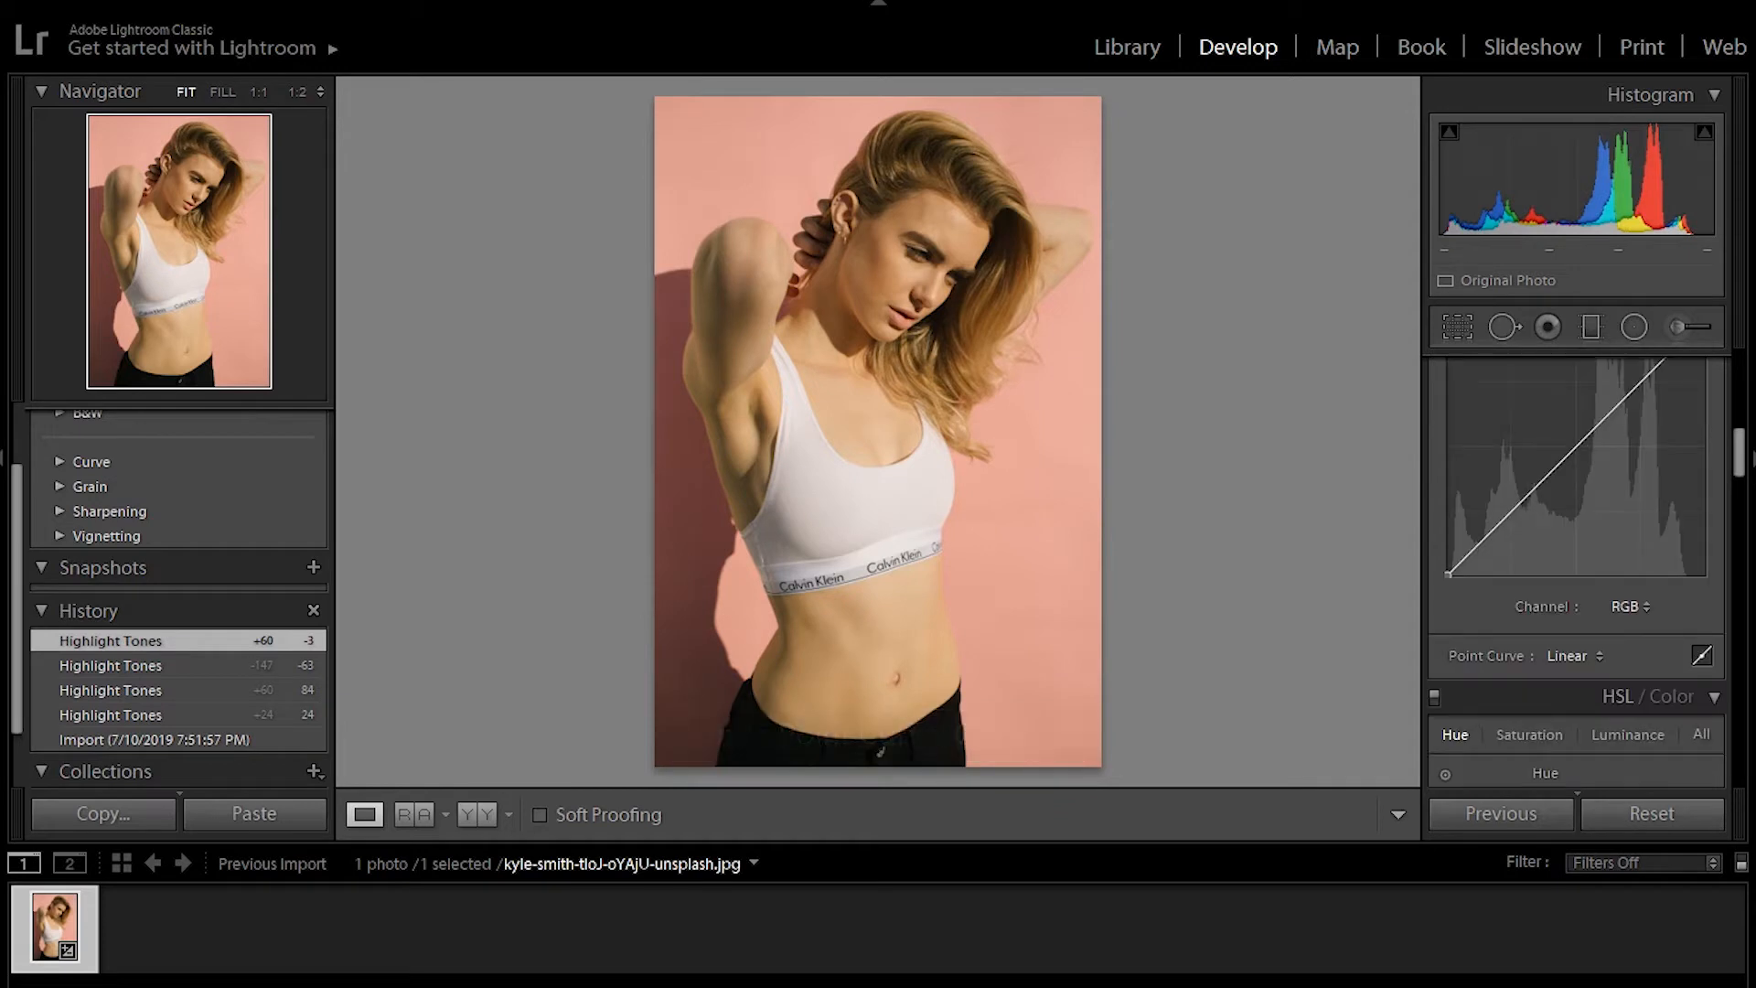
pyautogui.click(1702, 656)
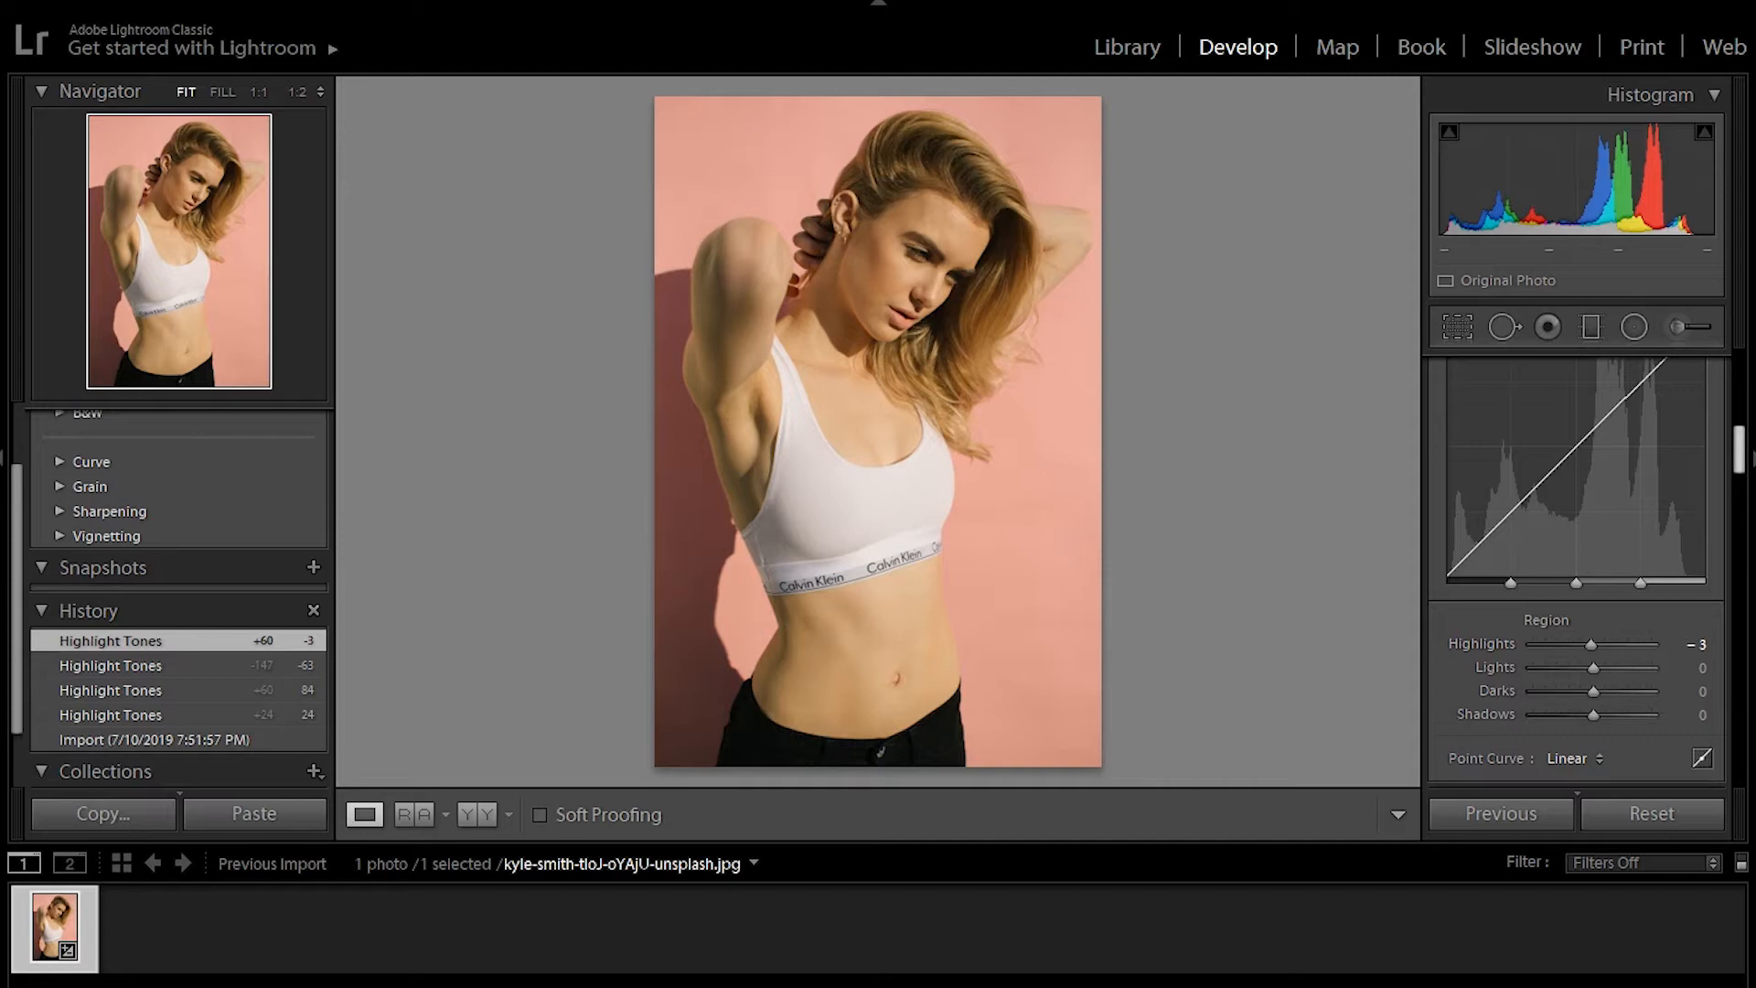
pyautogui.scroll(1, 1576, 573)
pyautogui.scroll(-1, 1576, 574)
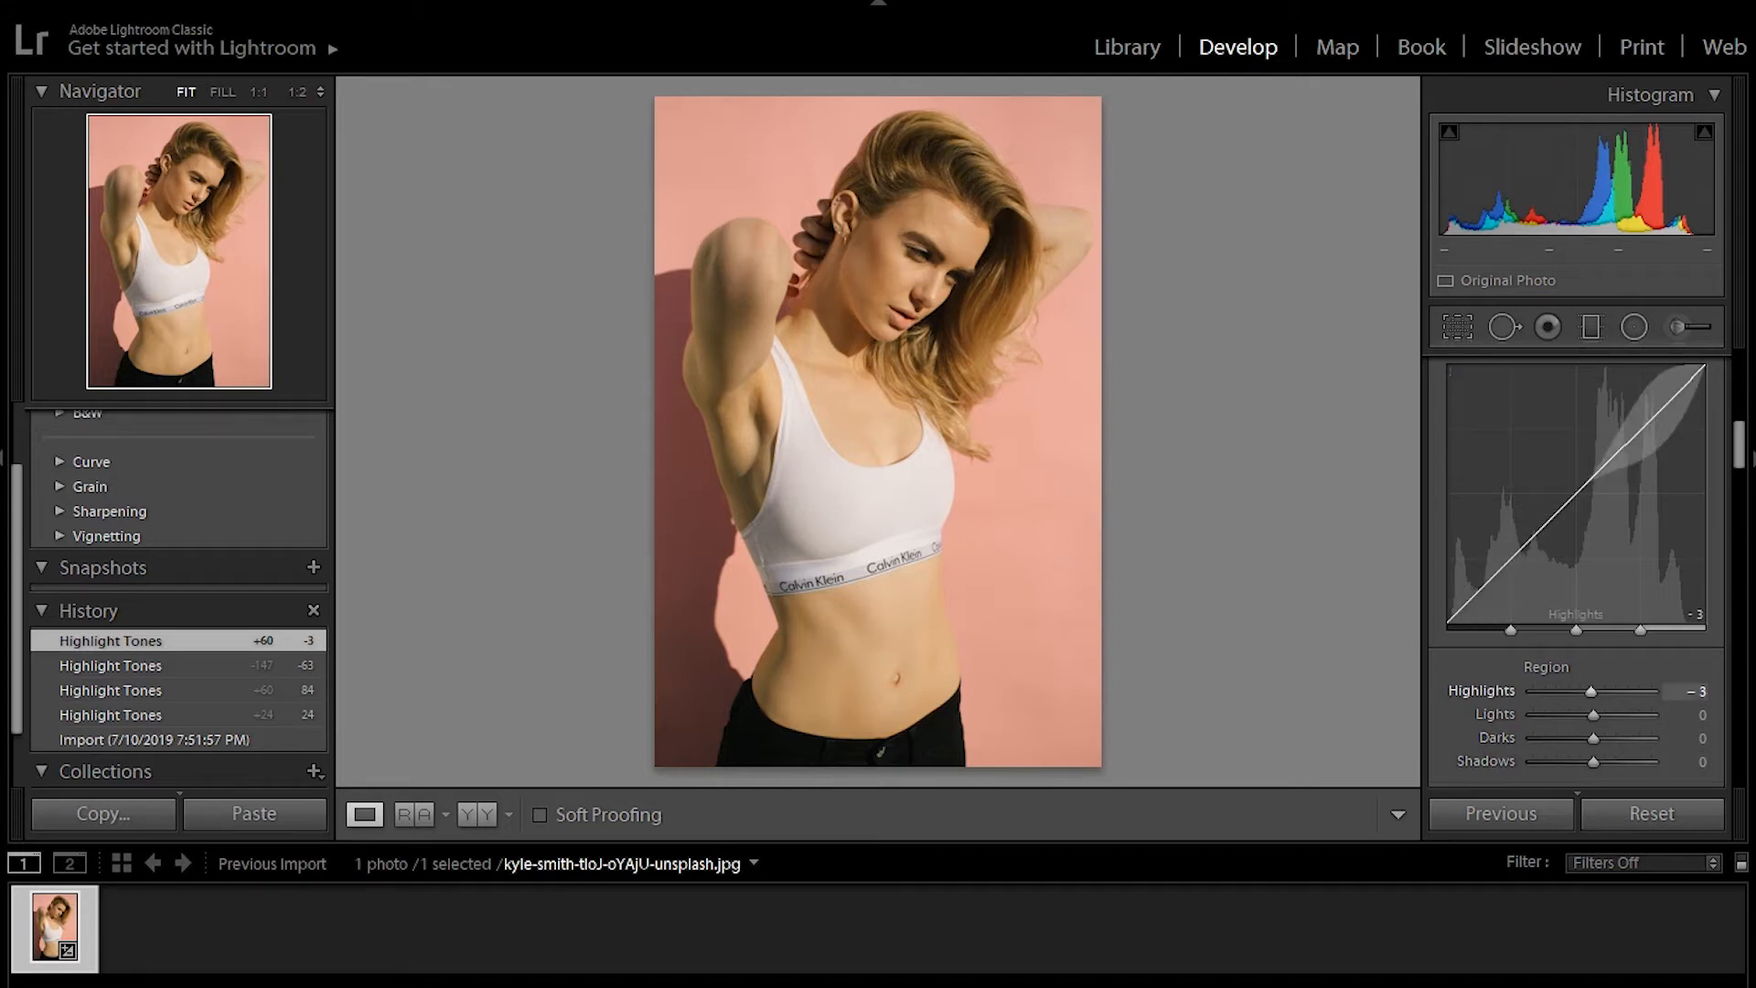
# - Try Tone Curve Highlights at -5, +63 and -59, and reset the value to 0
pyautogui.moveTo(1592, 692)
pyautogui.mouseDown()
pyautogui.moveTo(1623, 692)
pyautogui.moveTo(1575, 692)
pyautogui.moveTo(1589, 693)
pyautogui.mouseUp()
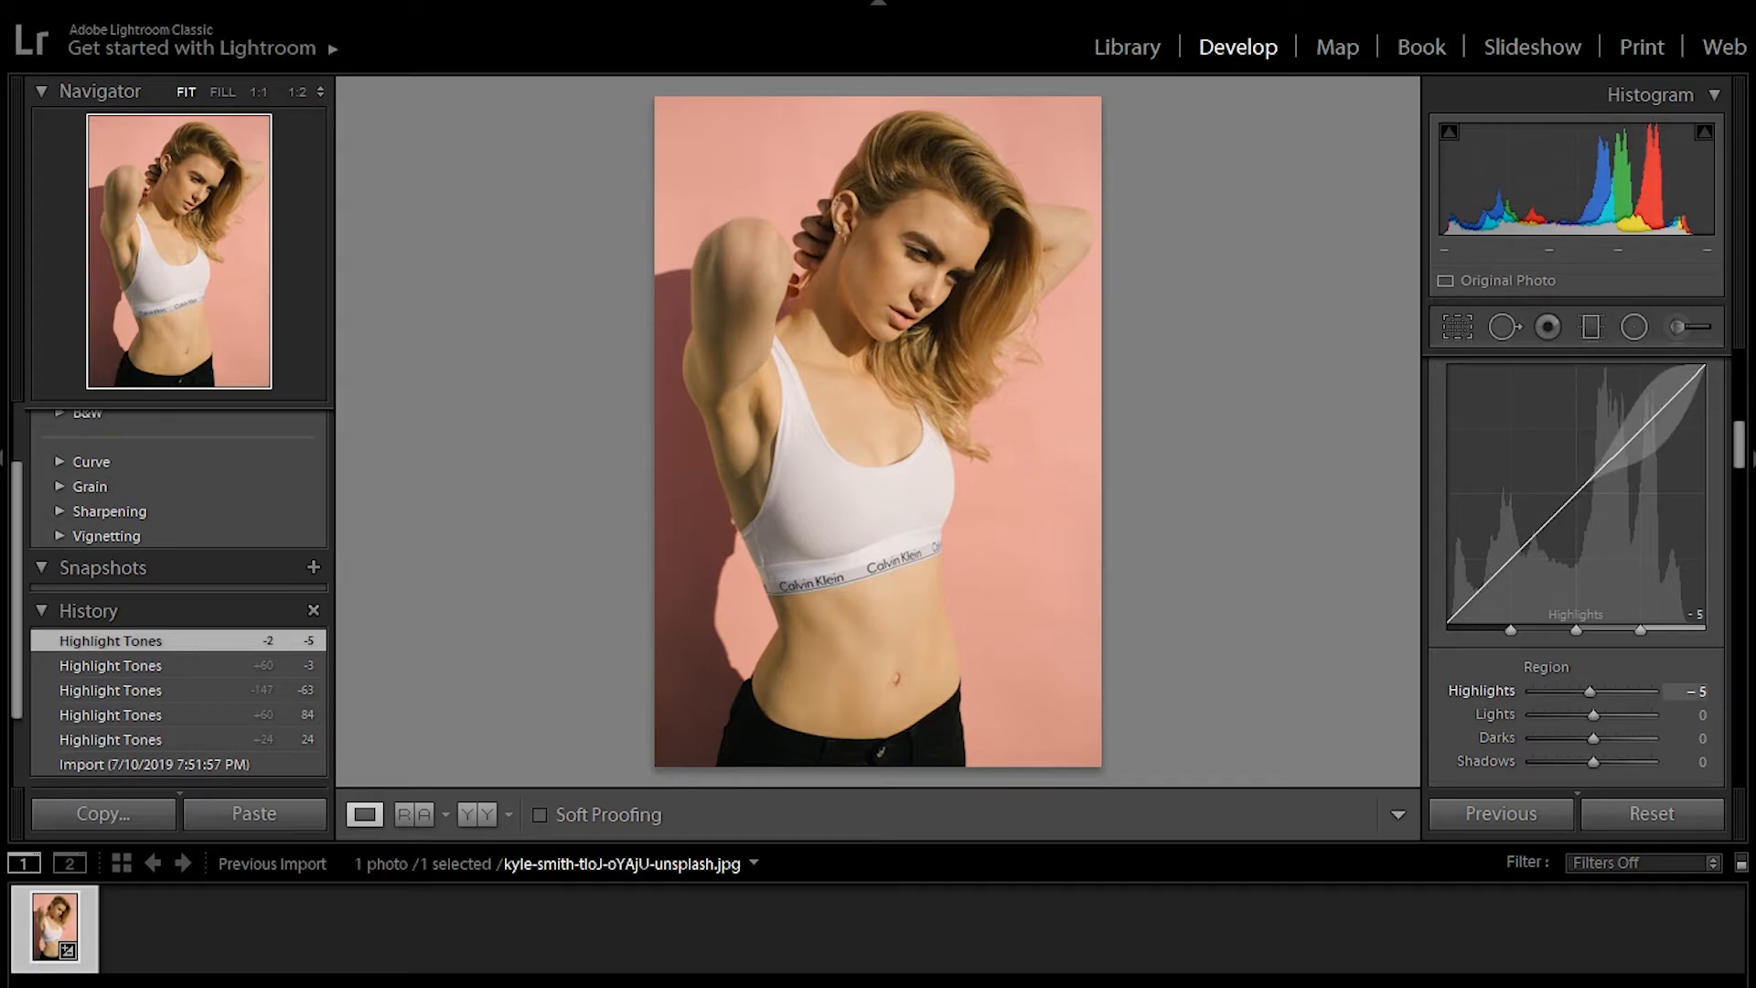
pyautogui.moveTo(1590, 693); pyautogui.dragTo(1629, 692)
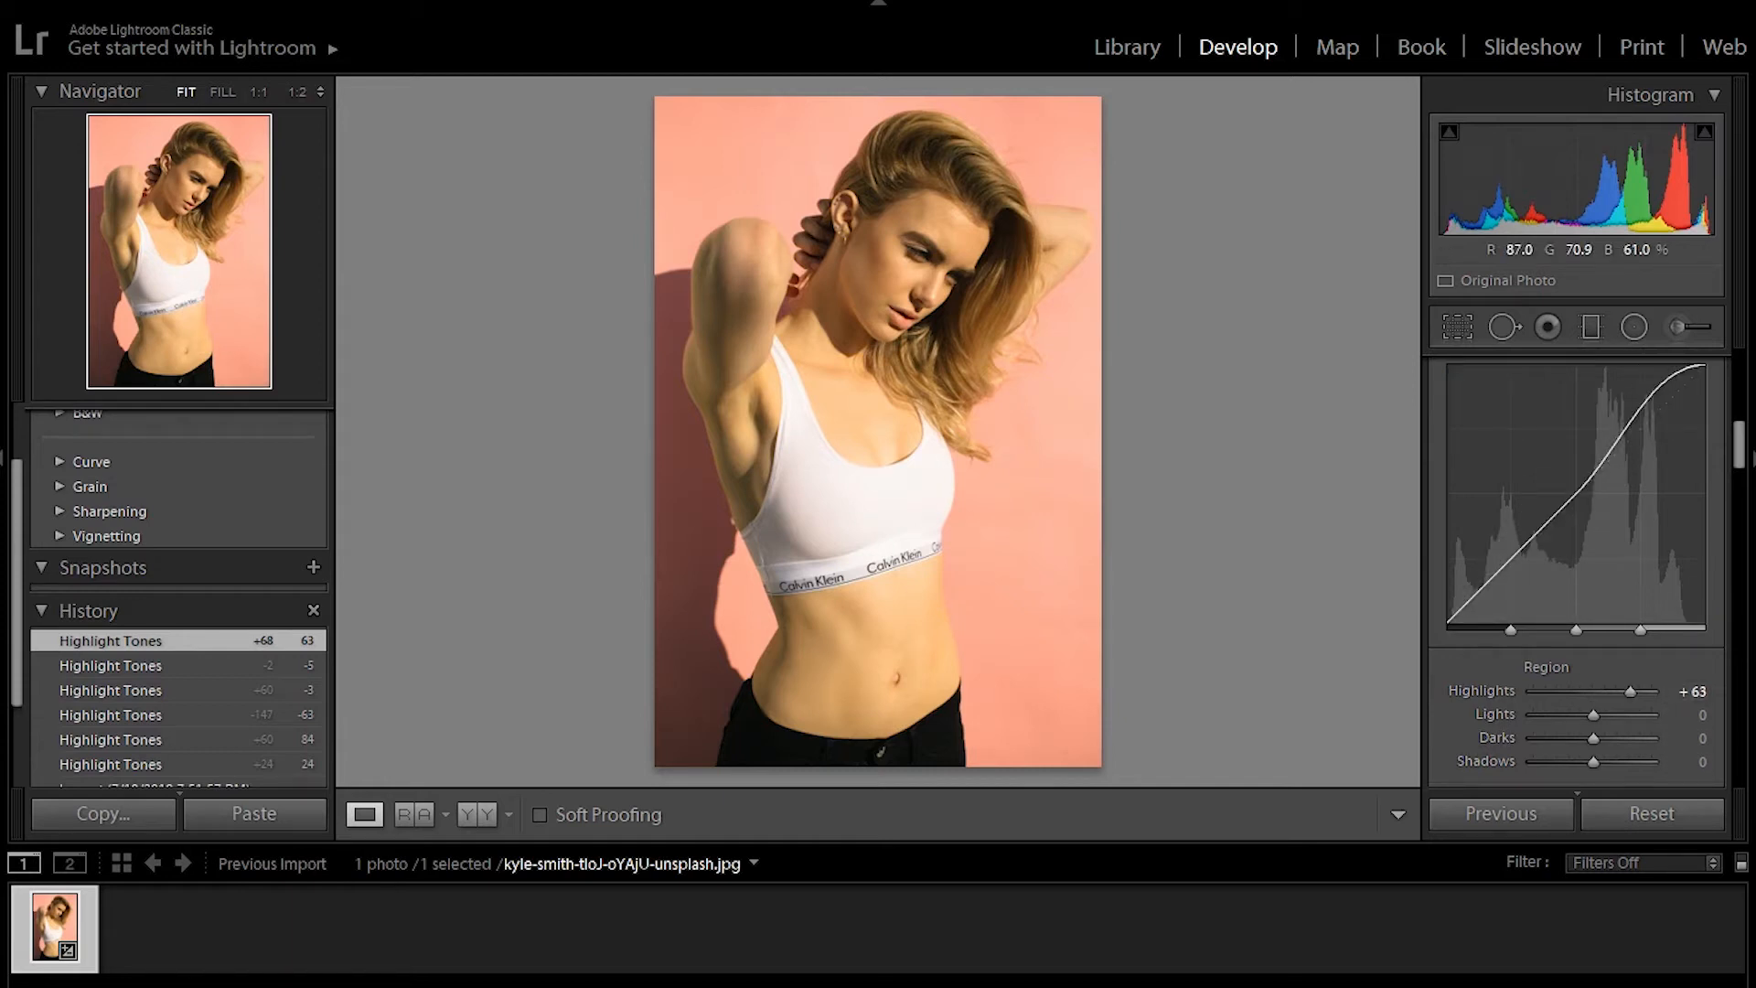
pyautogui.moveTo(1630, 693); pyautogui.dragTo(1558, 692)
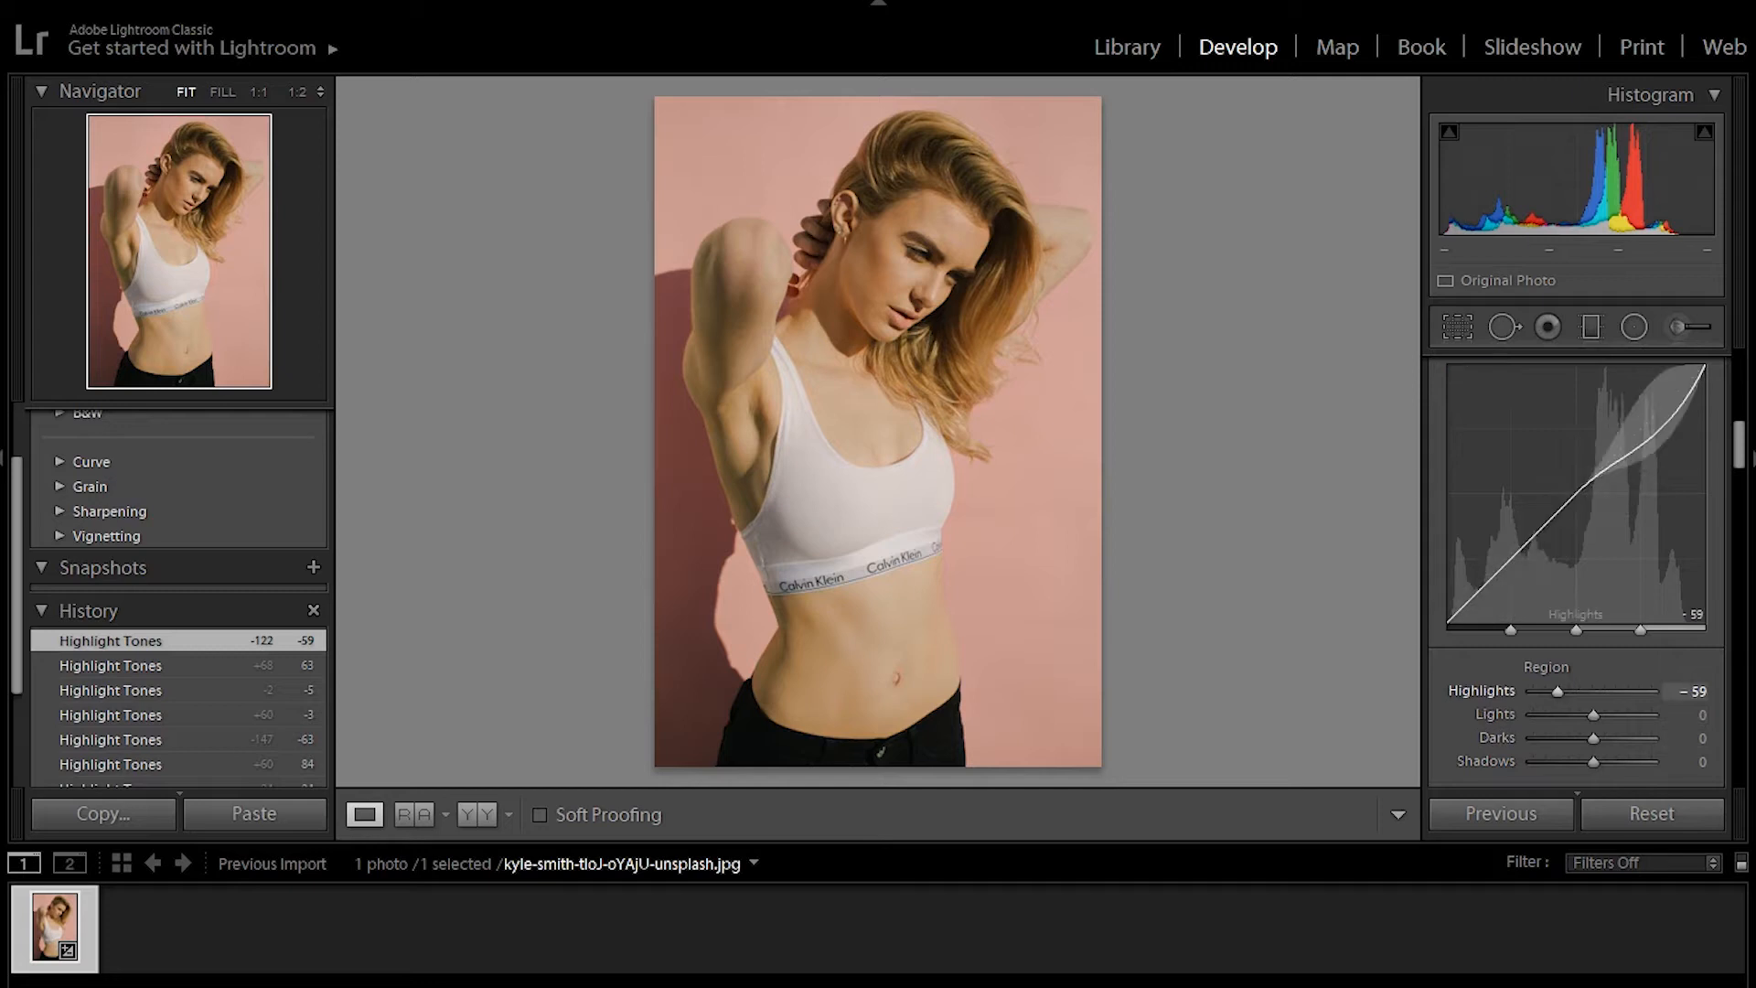
pyautogui.doubleClick(1557, 692)
# - Try Tone Curve Lights at +53 and -42, and reset the value to 0
pyautogui.moveTo(1593, 715)
pyautogui.mouseDown()
pyautogui.moveTo(1616, 716)
pyautogui.moveTo(1569, 715)
pyautogui.moveTo(1625, 715)
pyautogui.mouseUp()
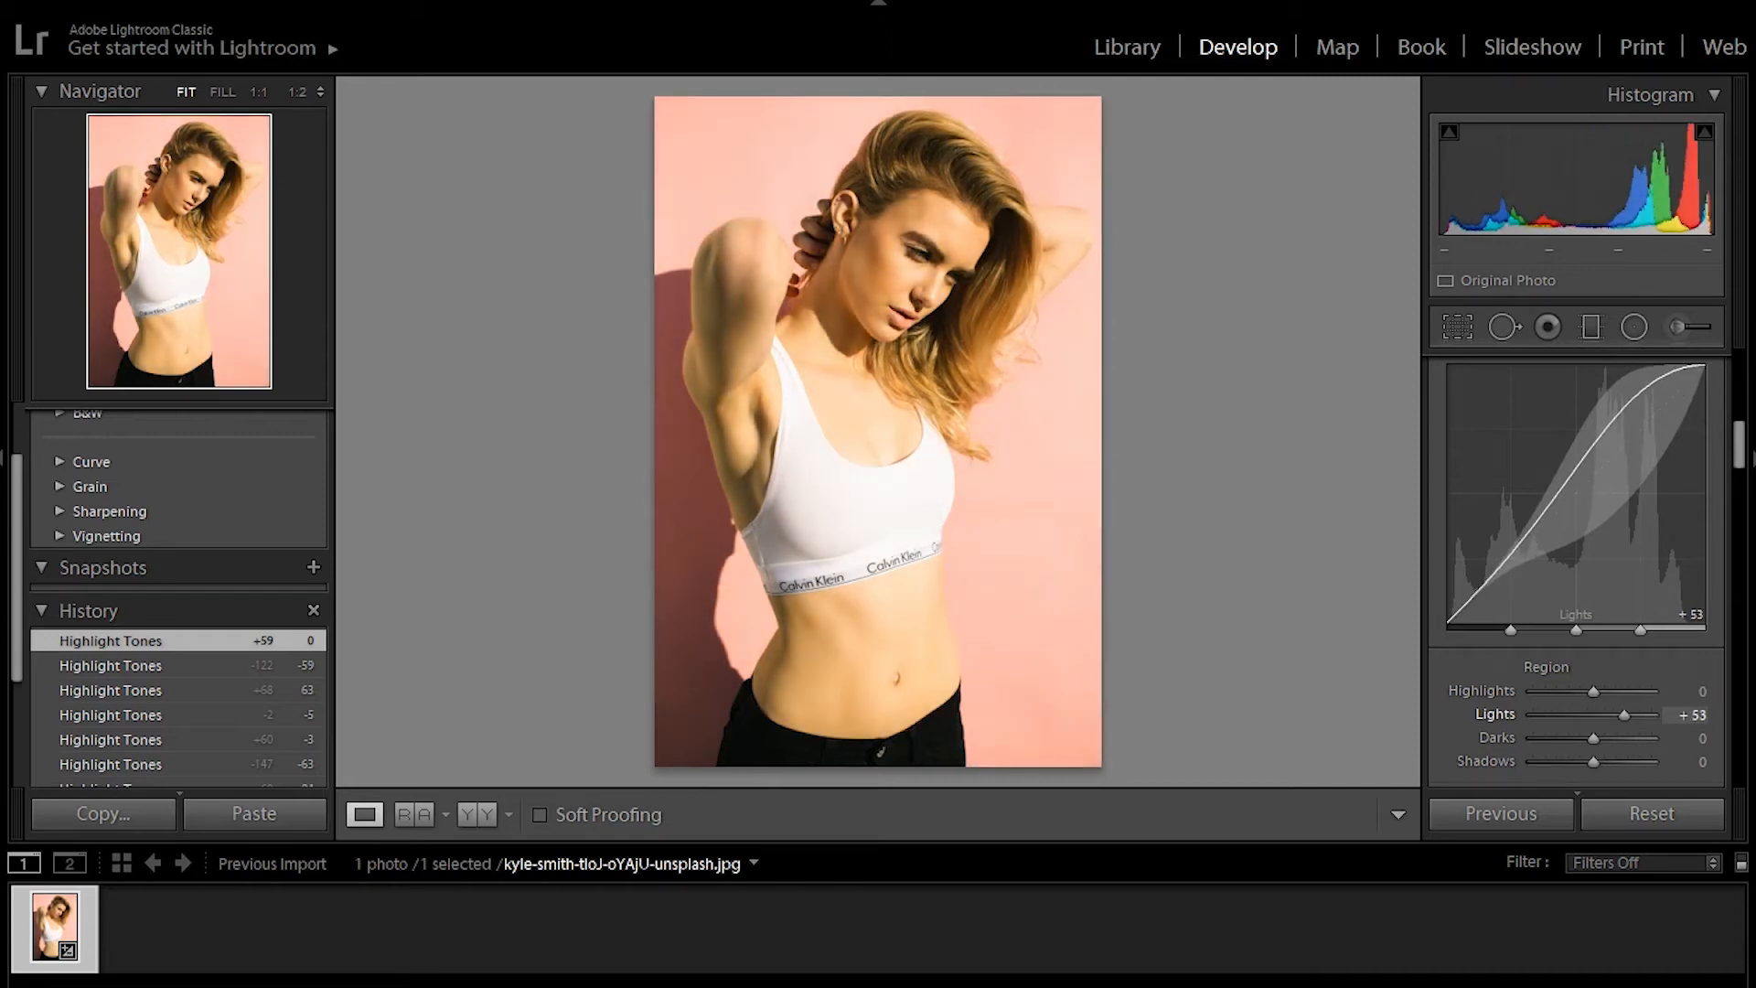
pyautogui.moveTo(1624, 716); pyautogui.dragTo(1566, 716)
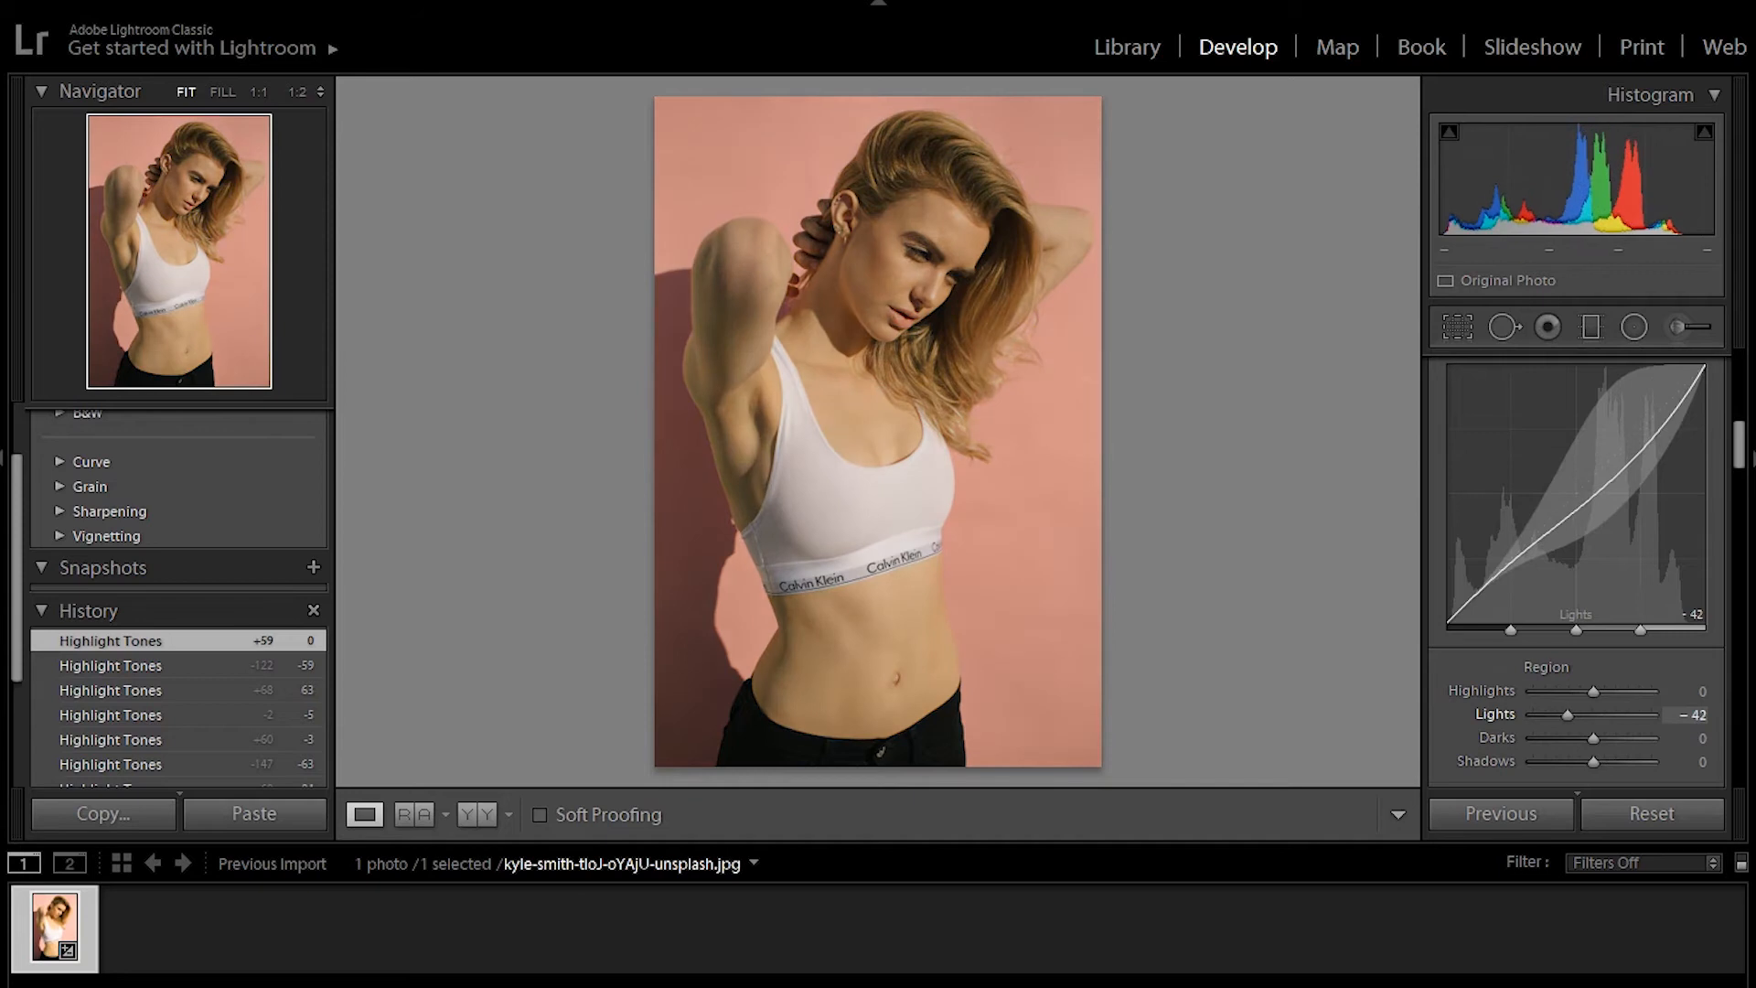
pyautogui.doubleClick(1567, 715)
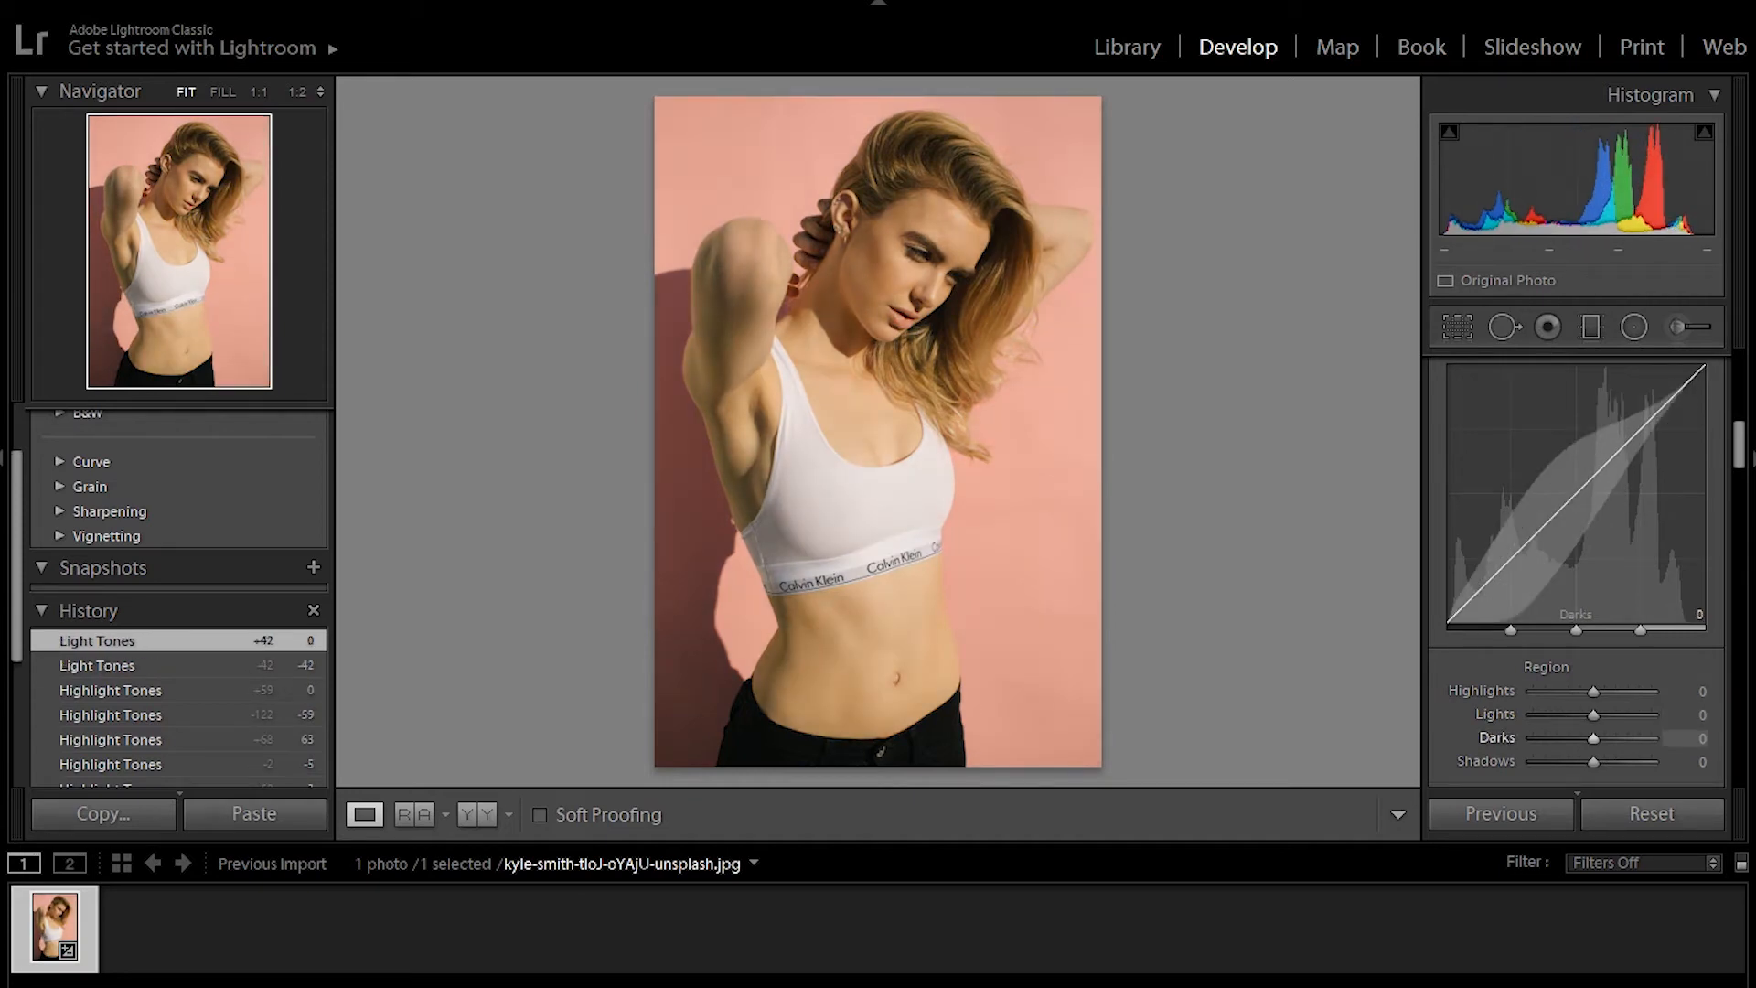
# - Try Tone Curve Darks at +36 and -42, and settle on +3
pyautogui.moveTo(1593, 738); pyautogui.dragTo(1614, 737)
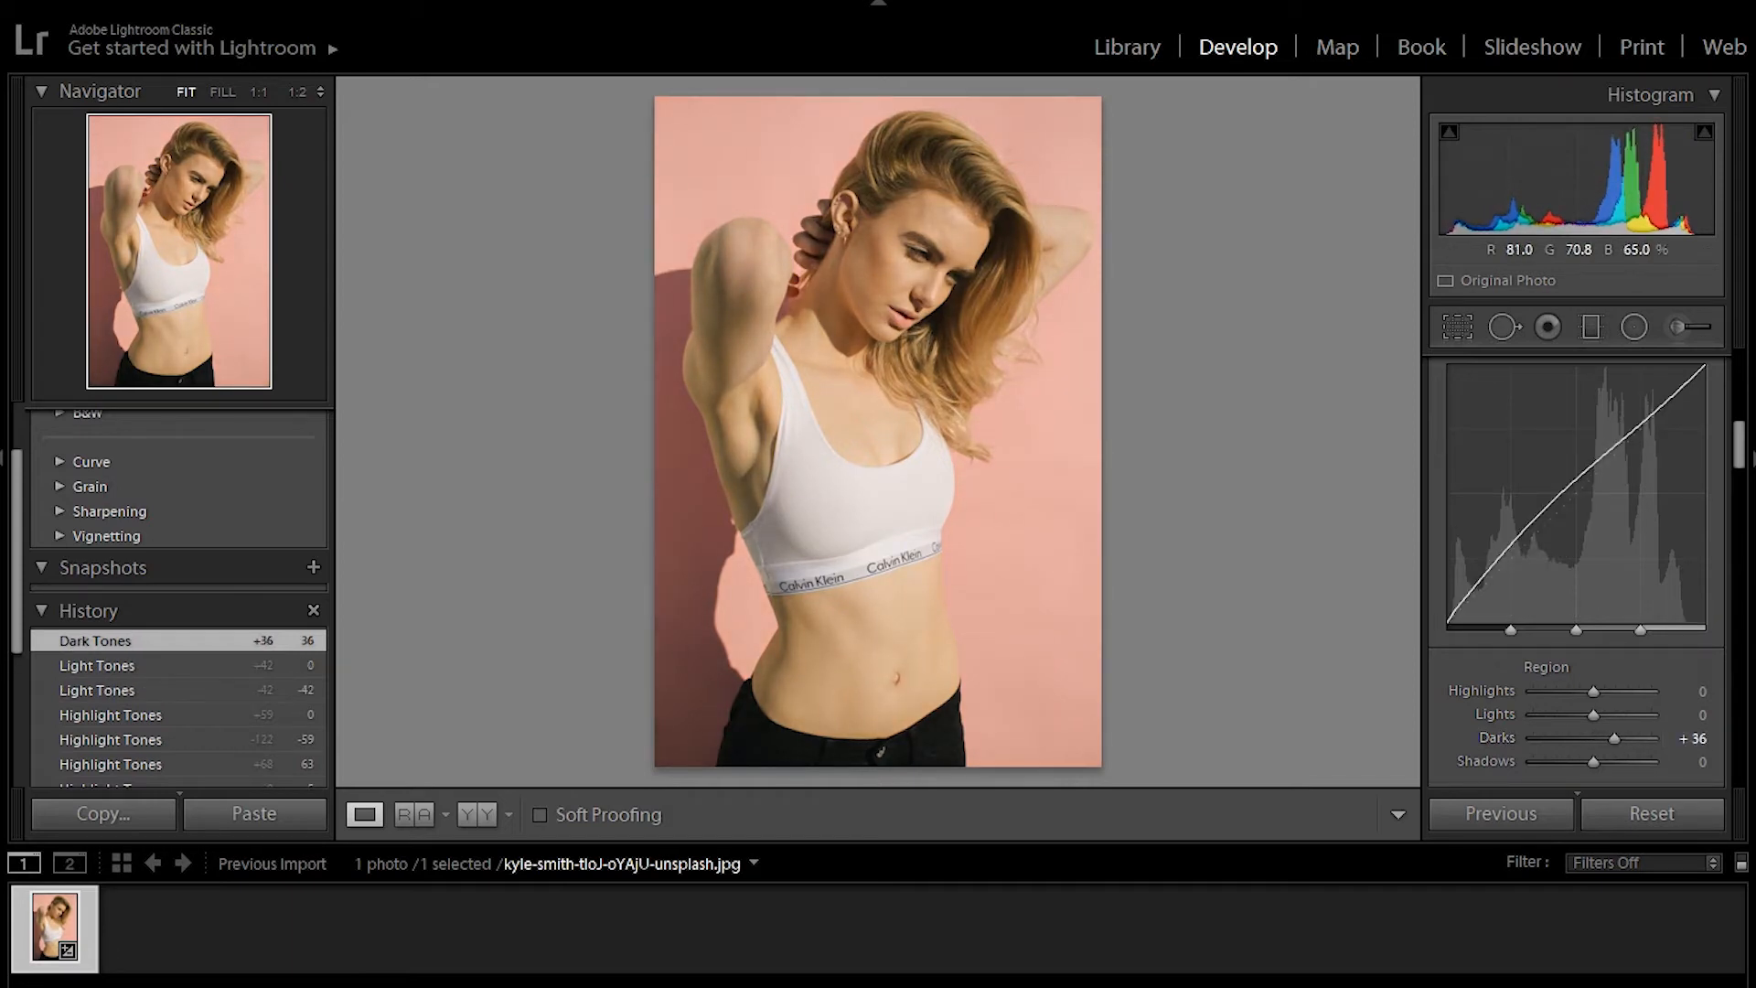
pyautogui.moveTo(1614, 738); pyautogui.dragTo(1567, 738)
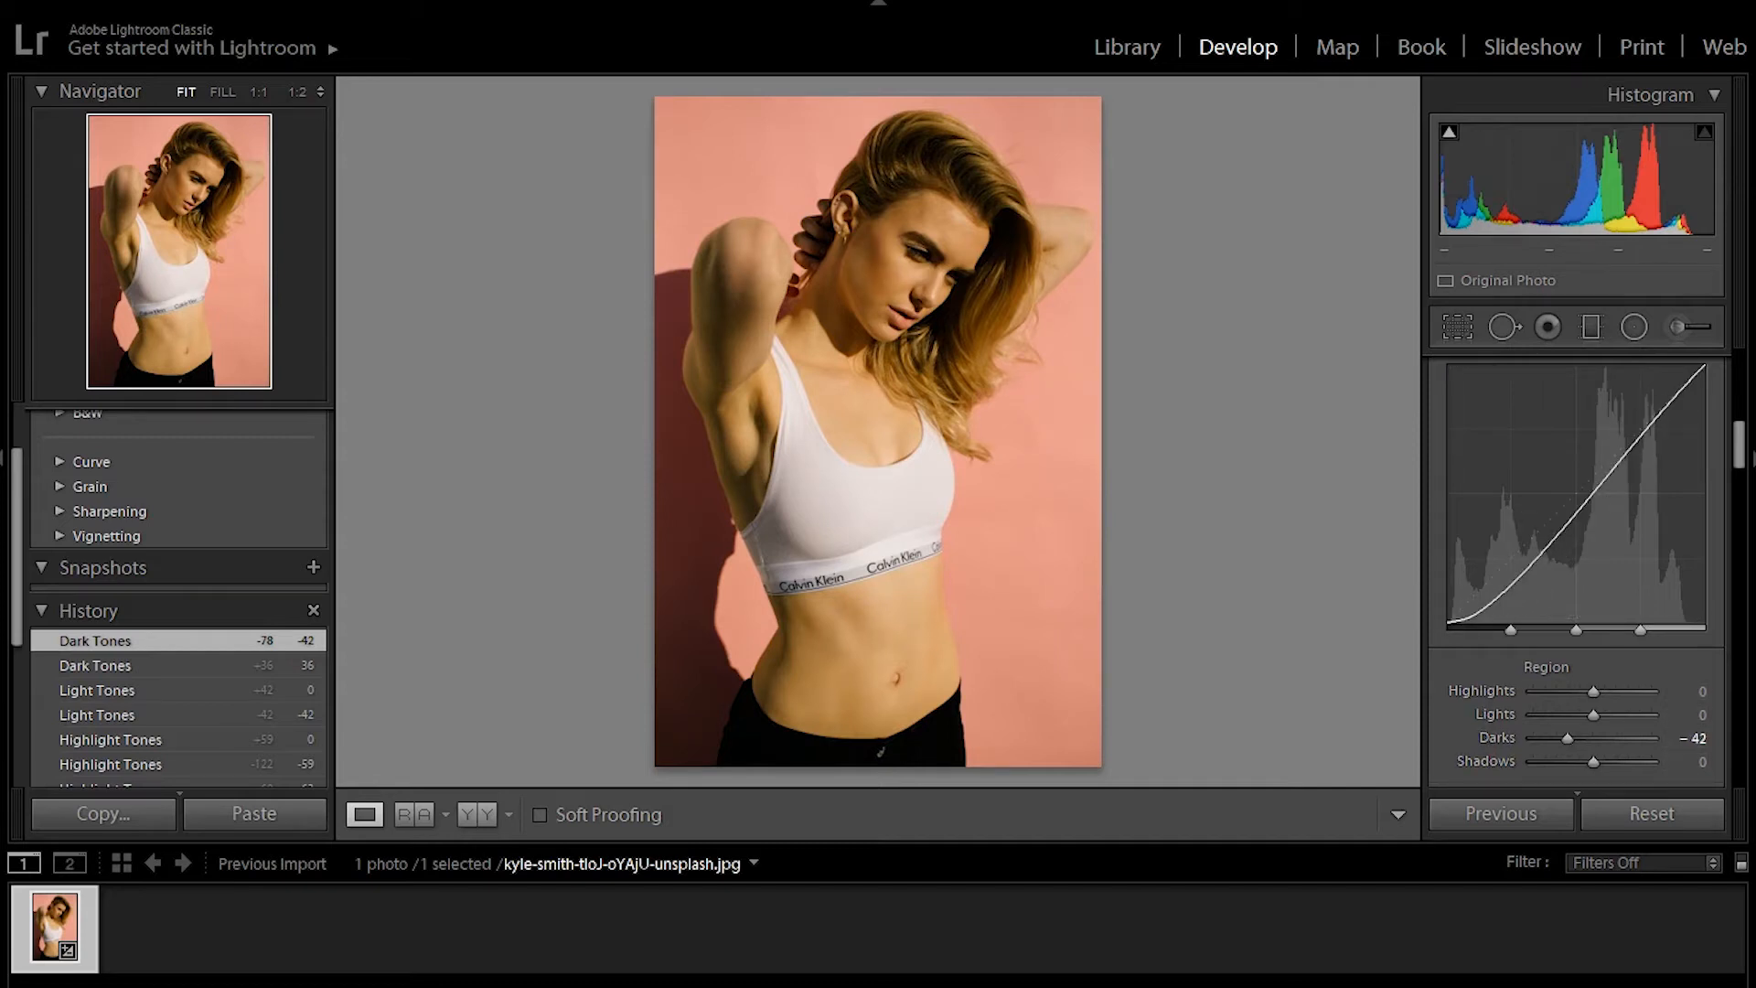
pyautogui.moveTo(1568, 738); pyautogui.dragTo(1594, 738)
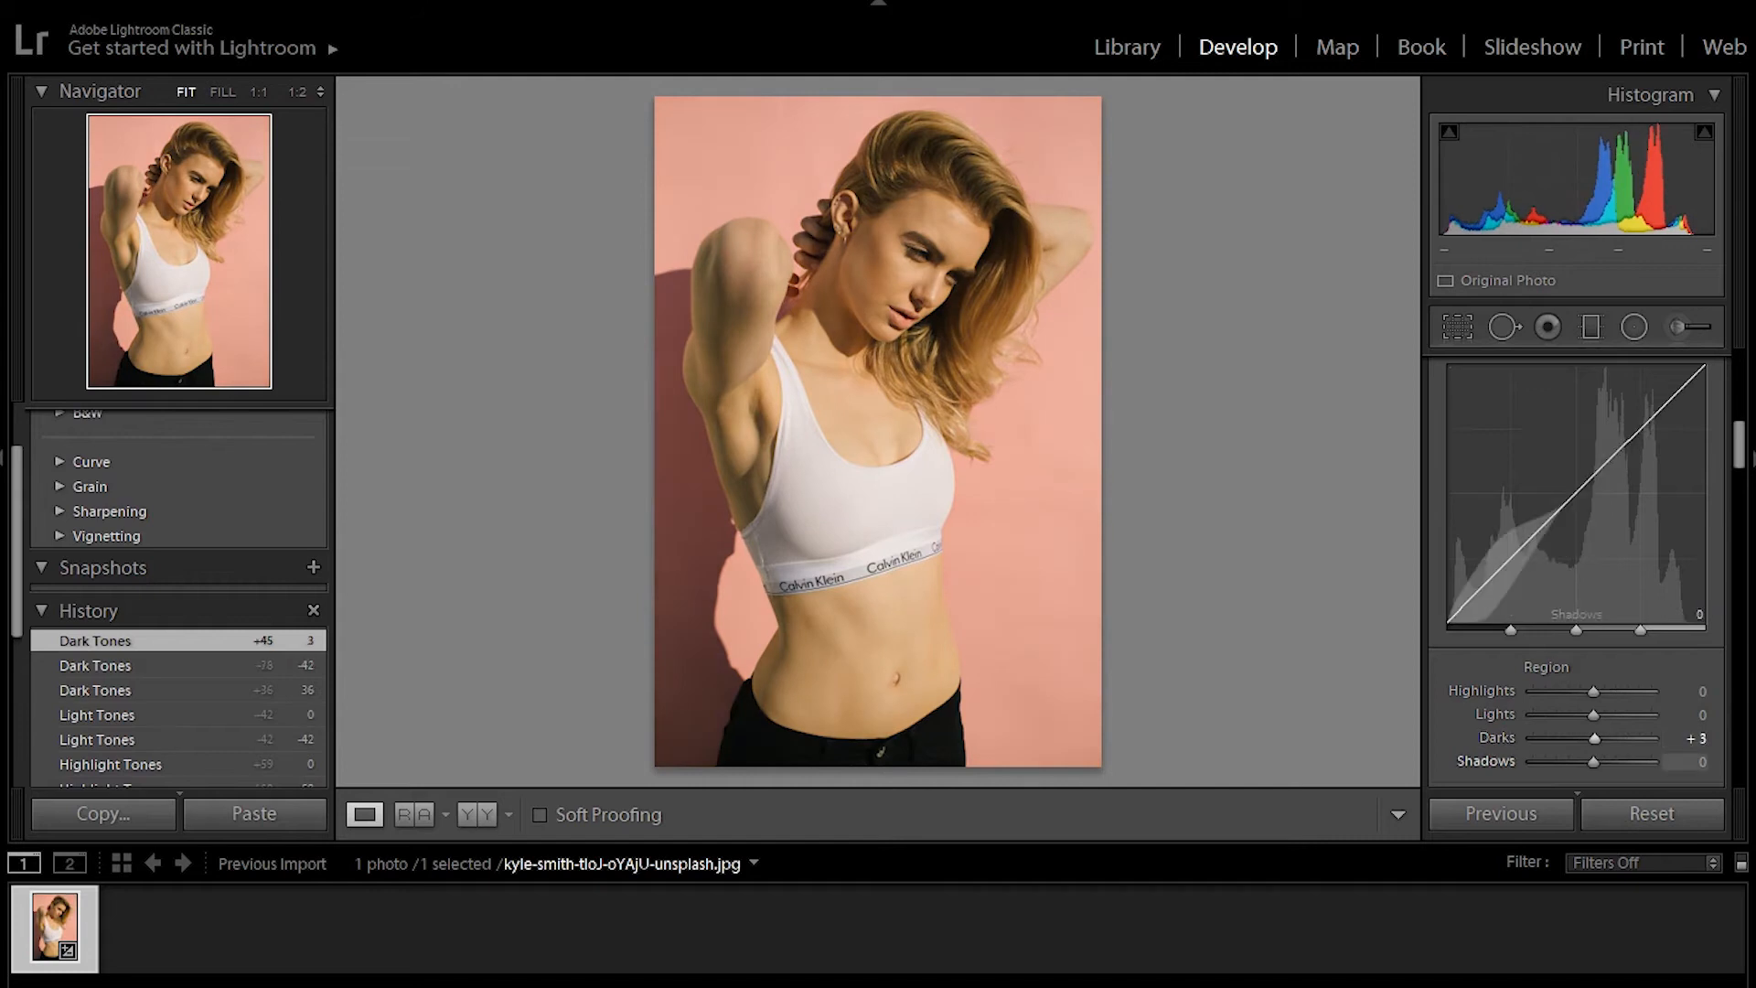
# - Try Tone Curve Shadows at +44 and +13, and reset the value to 0
pyautogui.moveTo(1593, 761)
pyautogui.mouseDown()
pyautogui.moveTo(1575, 761)
pyautogui.moveTo(1619, 761)
pyautogui.mouseUp()
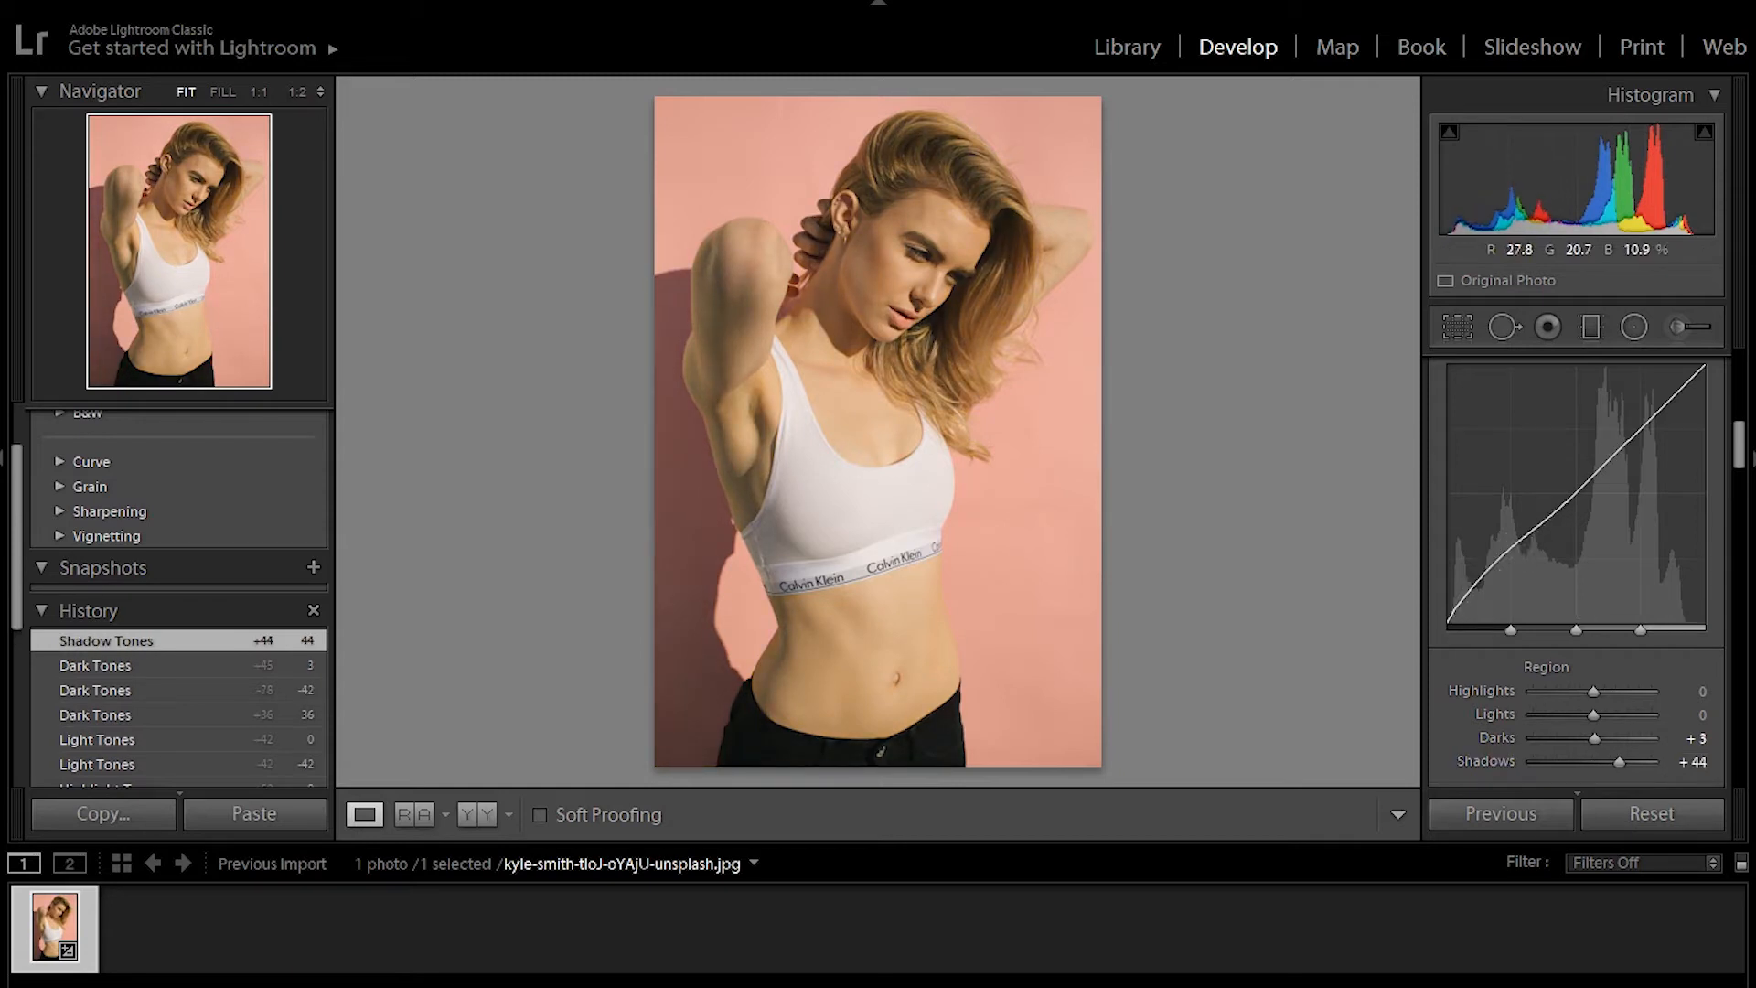
pyautogui.moveTo(1619, 761); pyautogui.dragTo(1600, 761)
pyautogui.doubleClick(1600, 761)
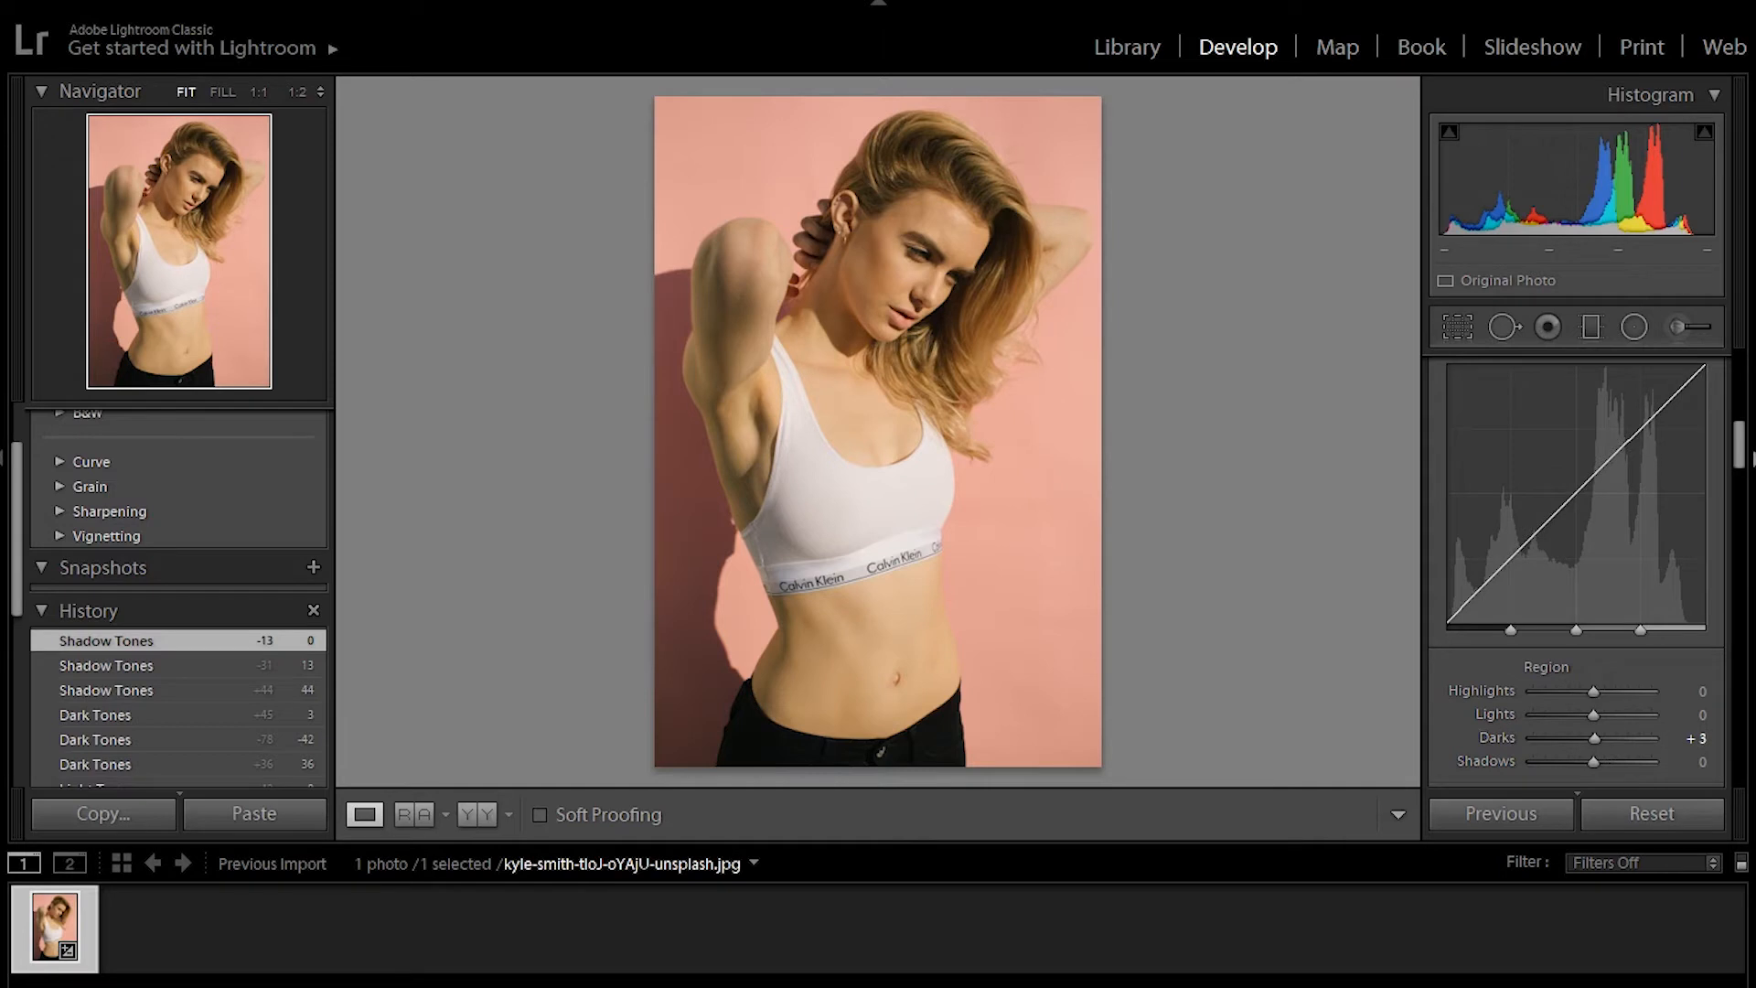
# - Compare the Basic tone settings with the Tone Curve regions, and set the Tone Curve Highlights to -3
pyautogui.moveTo(1739, 444); pyautogui.dragTo(1738, 388)
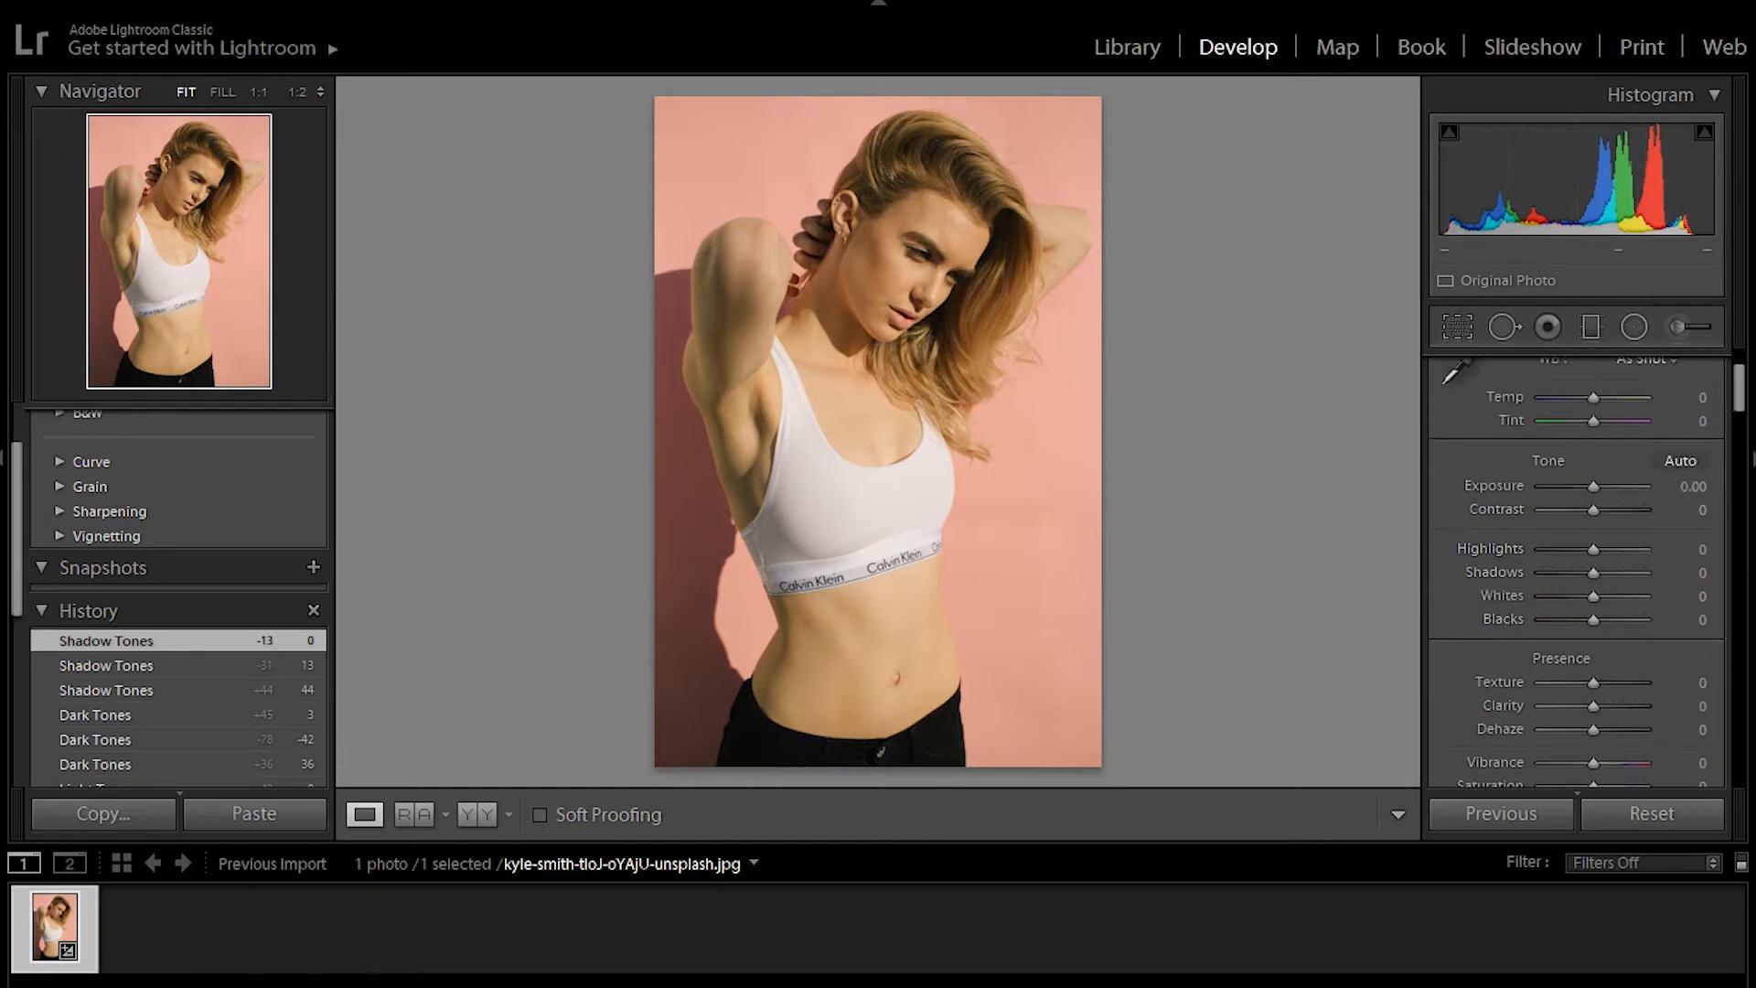
pyautogui.moveTo(1738, 388); pyautogui.dragTo(1739, 449)
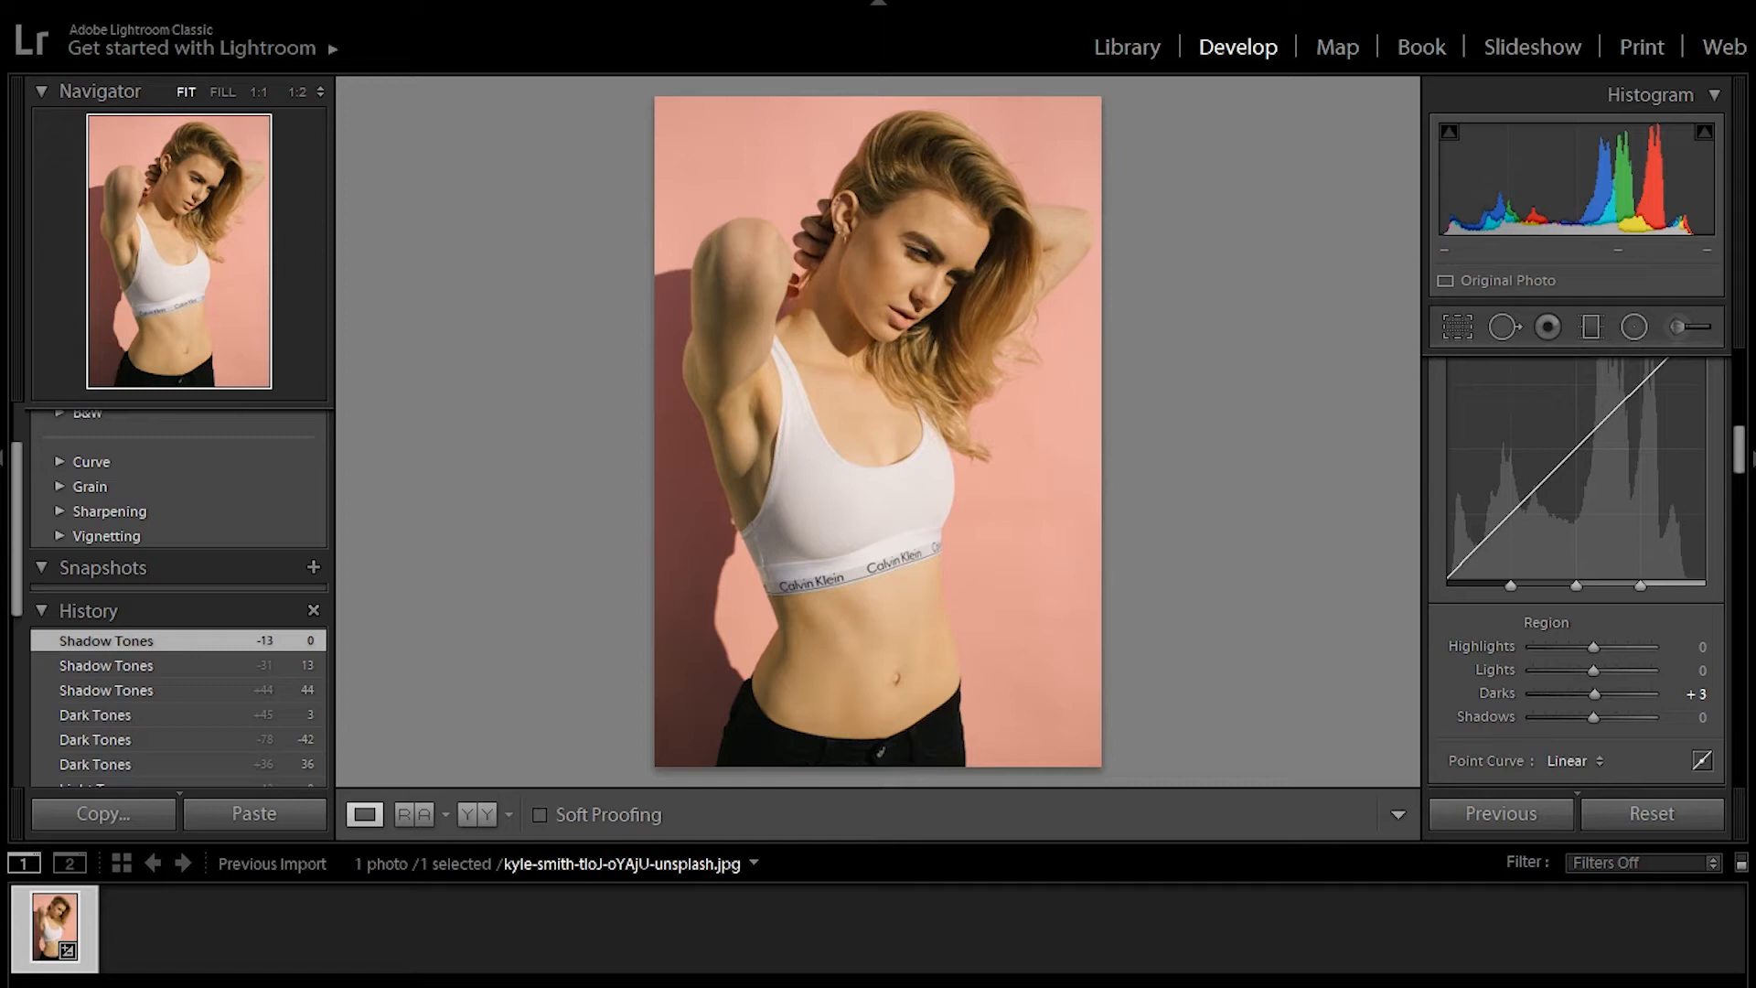
pyautogui.scroll(2, 1576, 572)
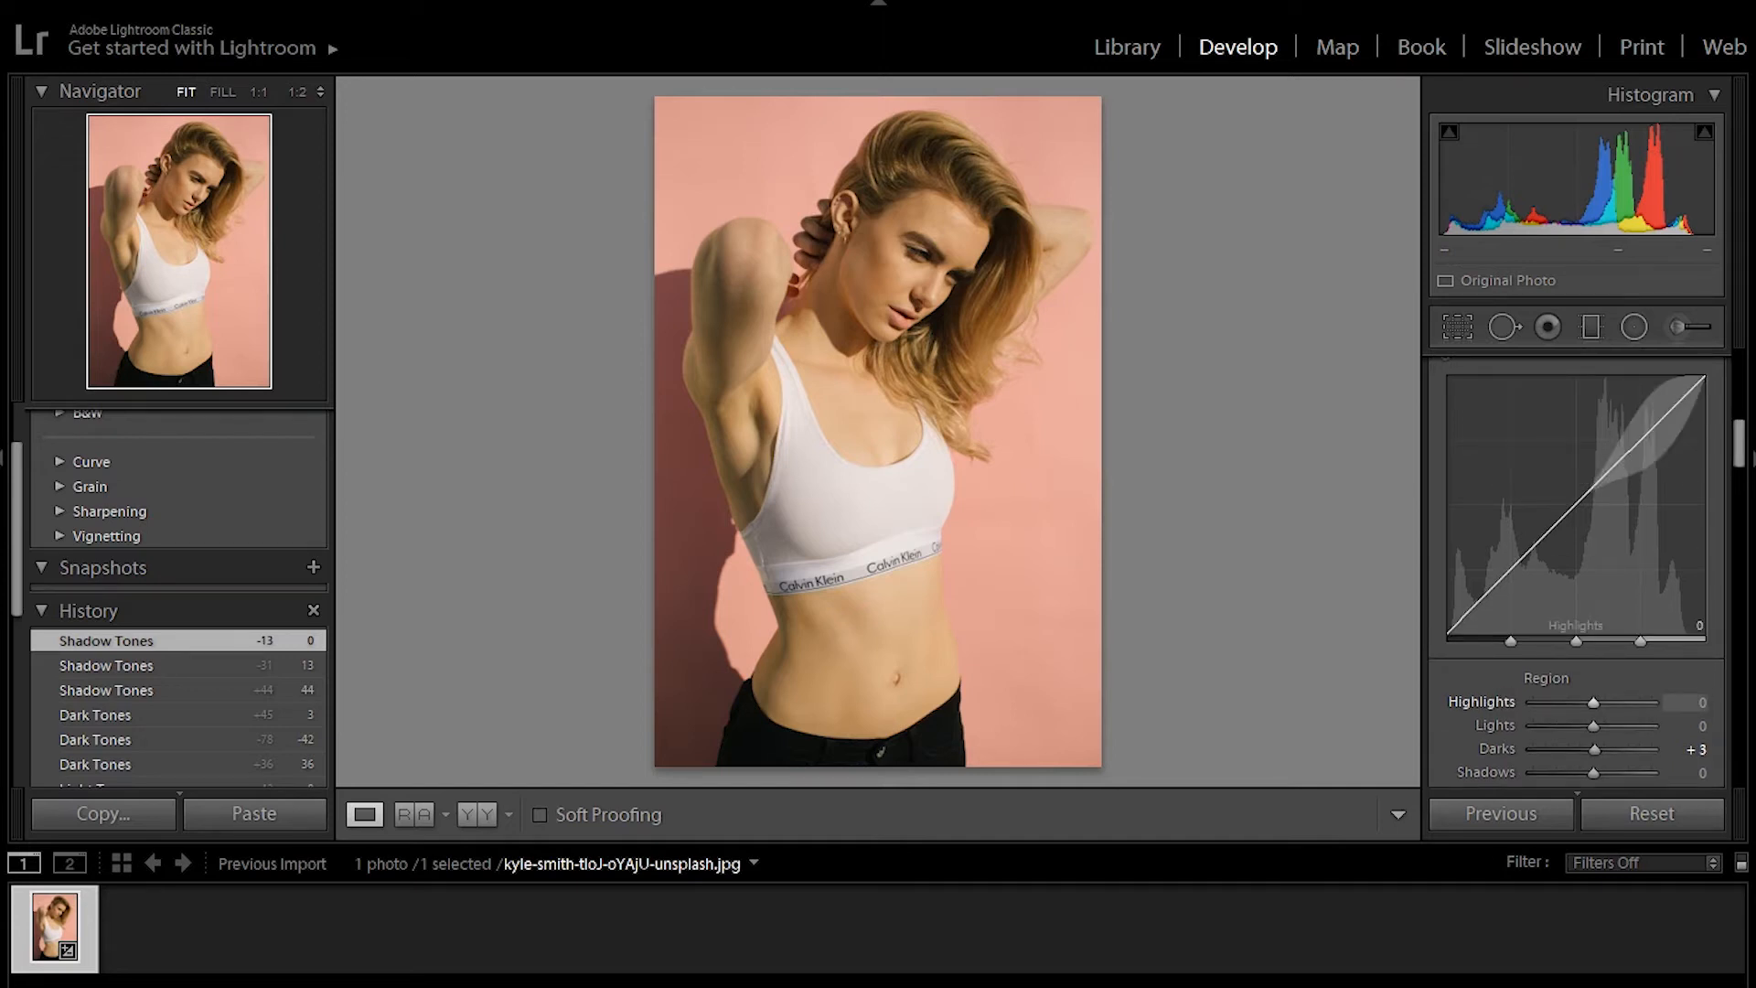
pyautogui.moveTo(1593, 703)
pyautogui.mouseDown()
pyautogui.moveTo(1574, 703)
pyautogui.moveTo(1614, 702)
pyautogui.moveTo(1591, 703)
pyautogui.mouseUp()
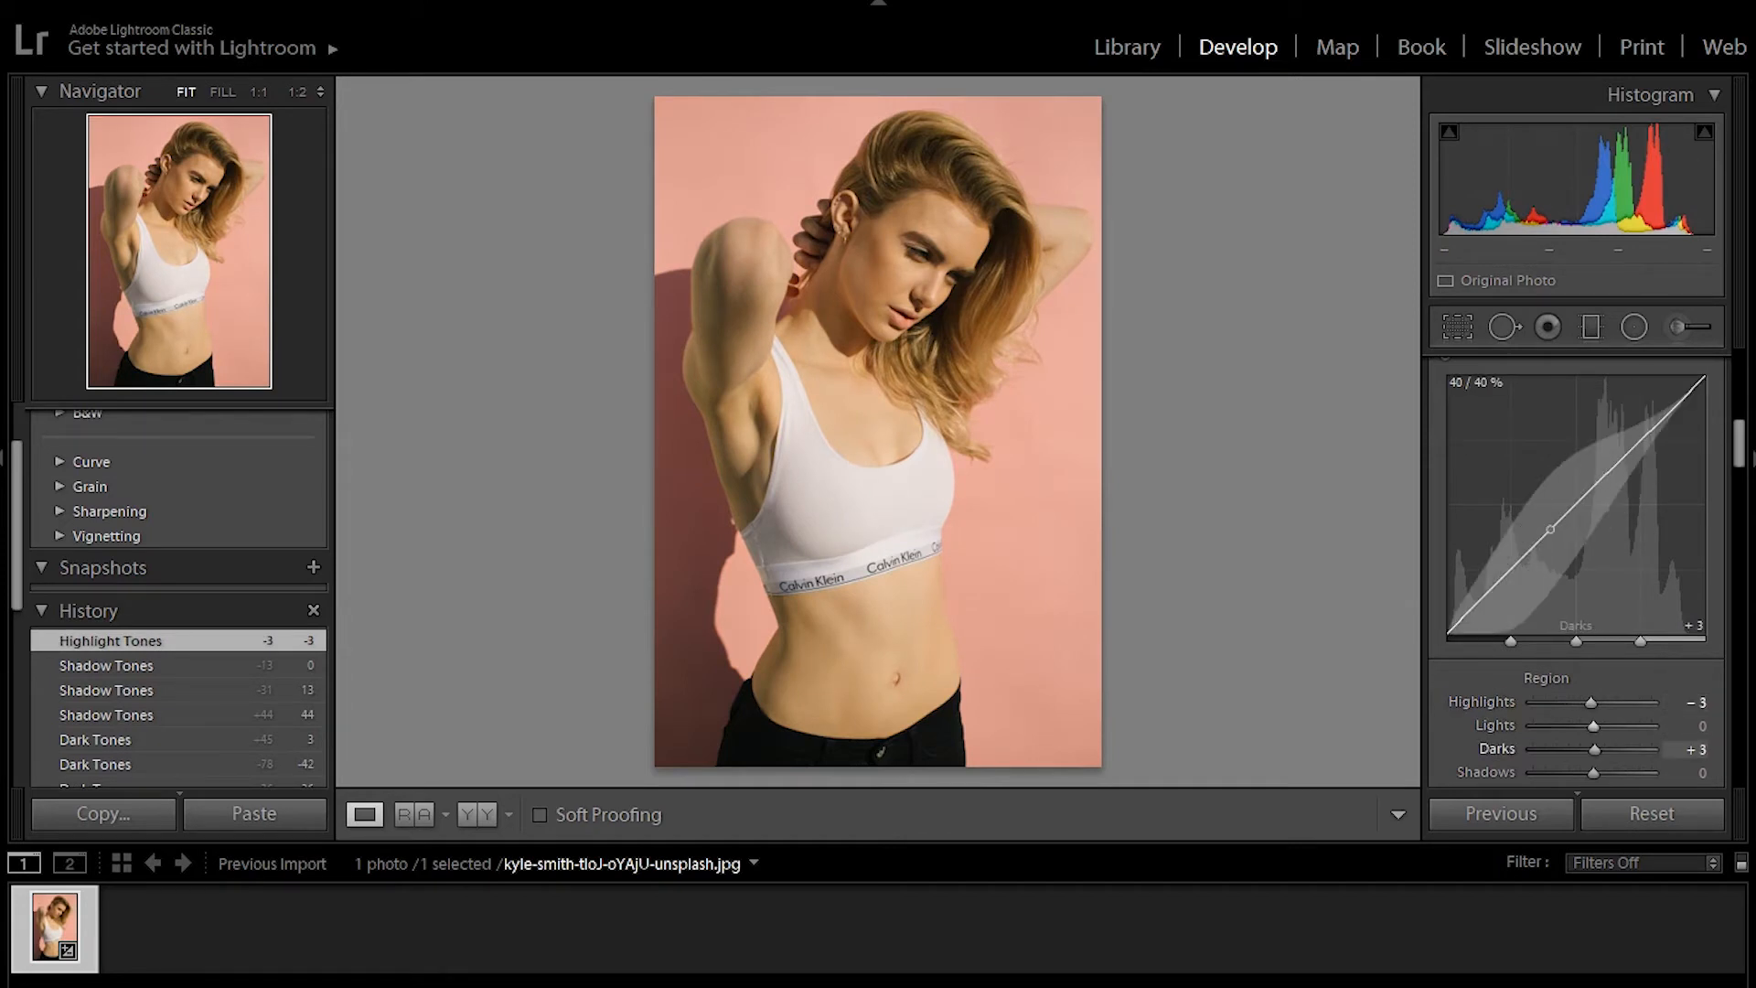
# - Switch the Tone Curve to point curve editing for the RGB channel
pyautogui.scroll(-2, 1576, 548)
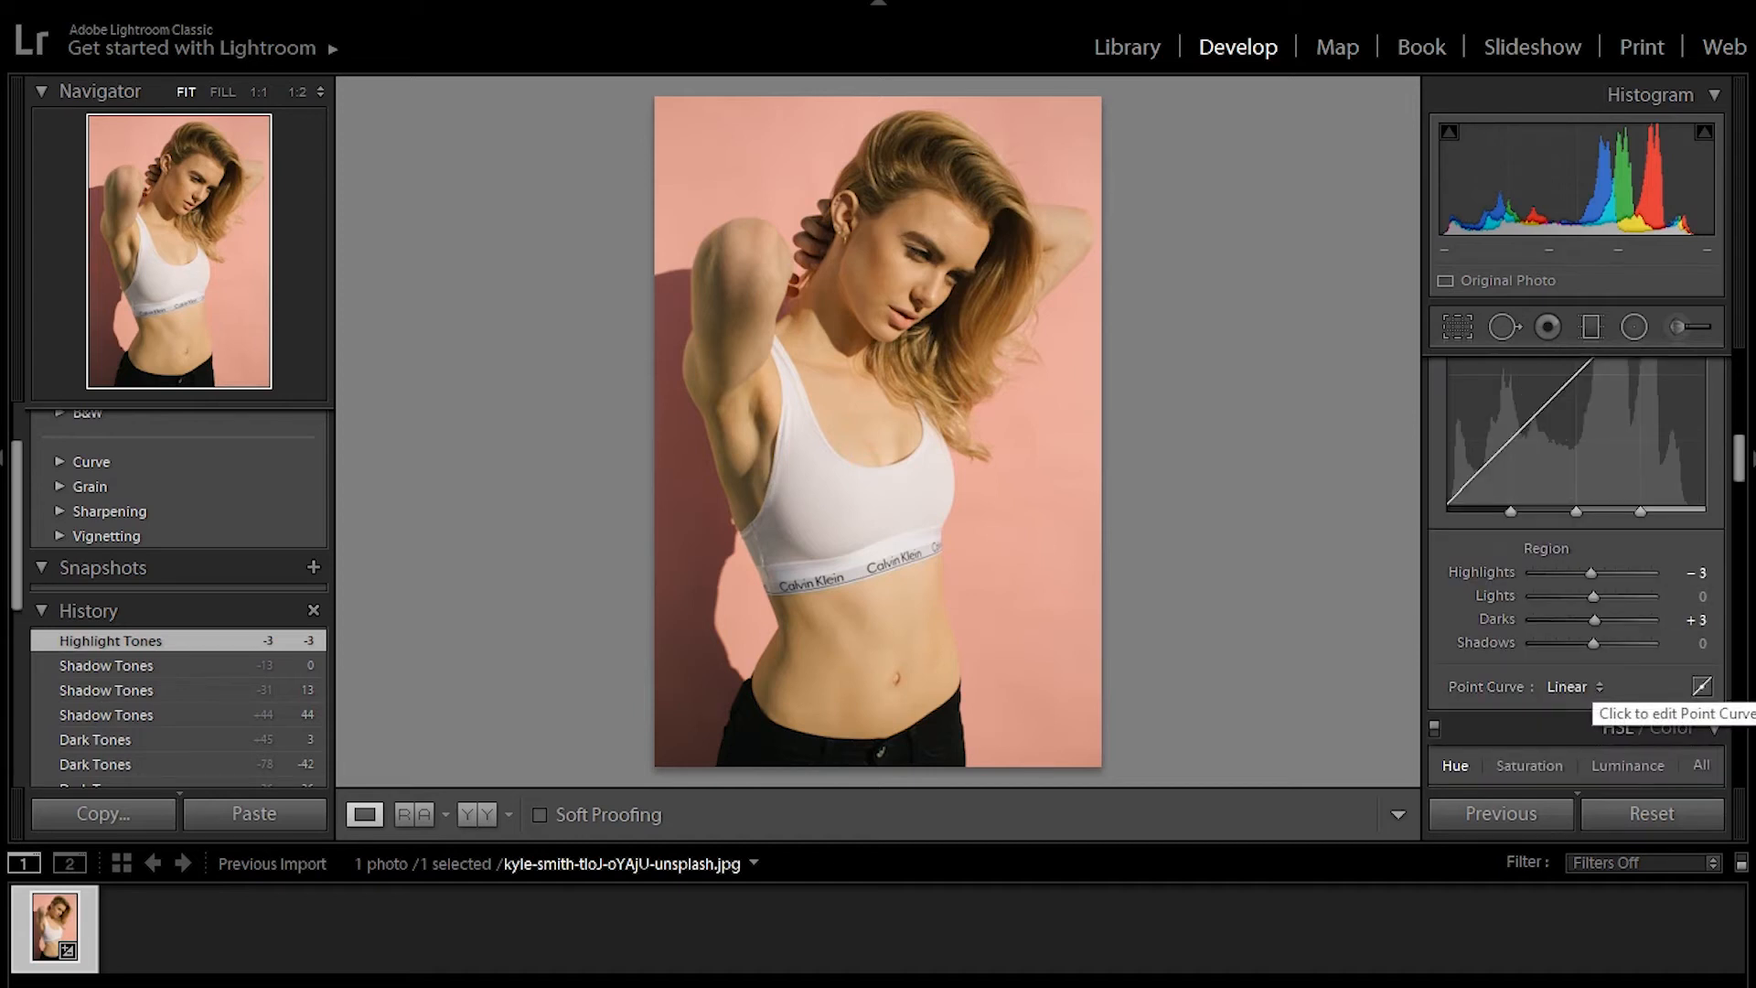
pyautogui.click(1701, 686)
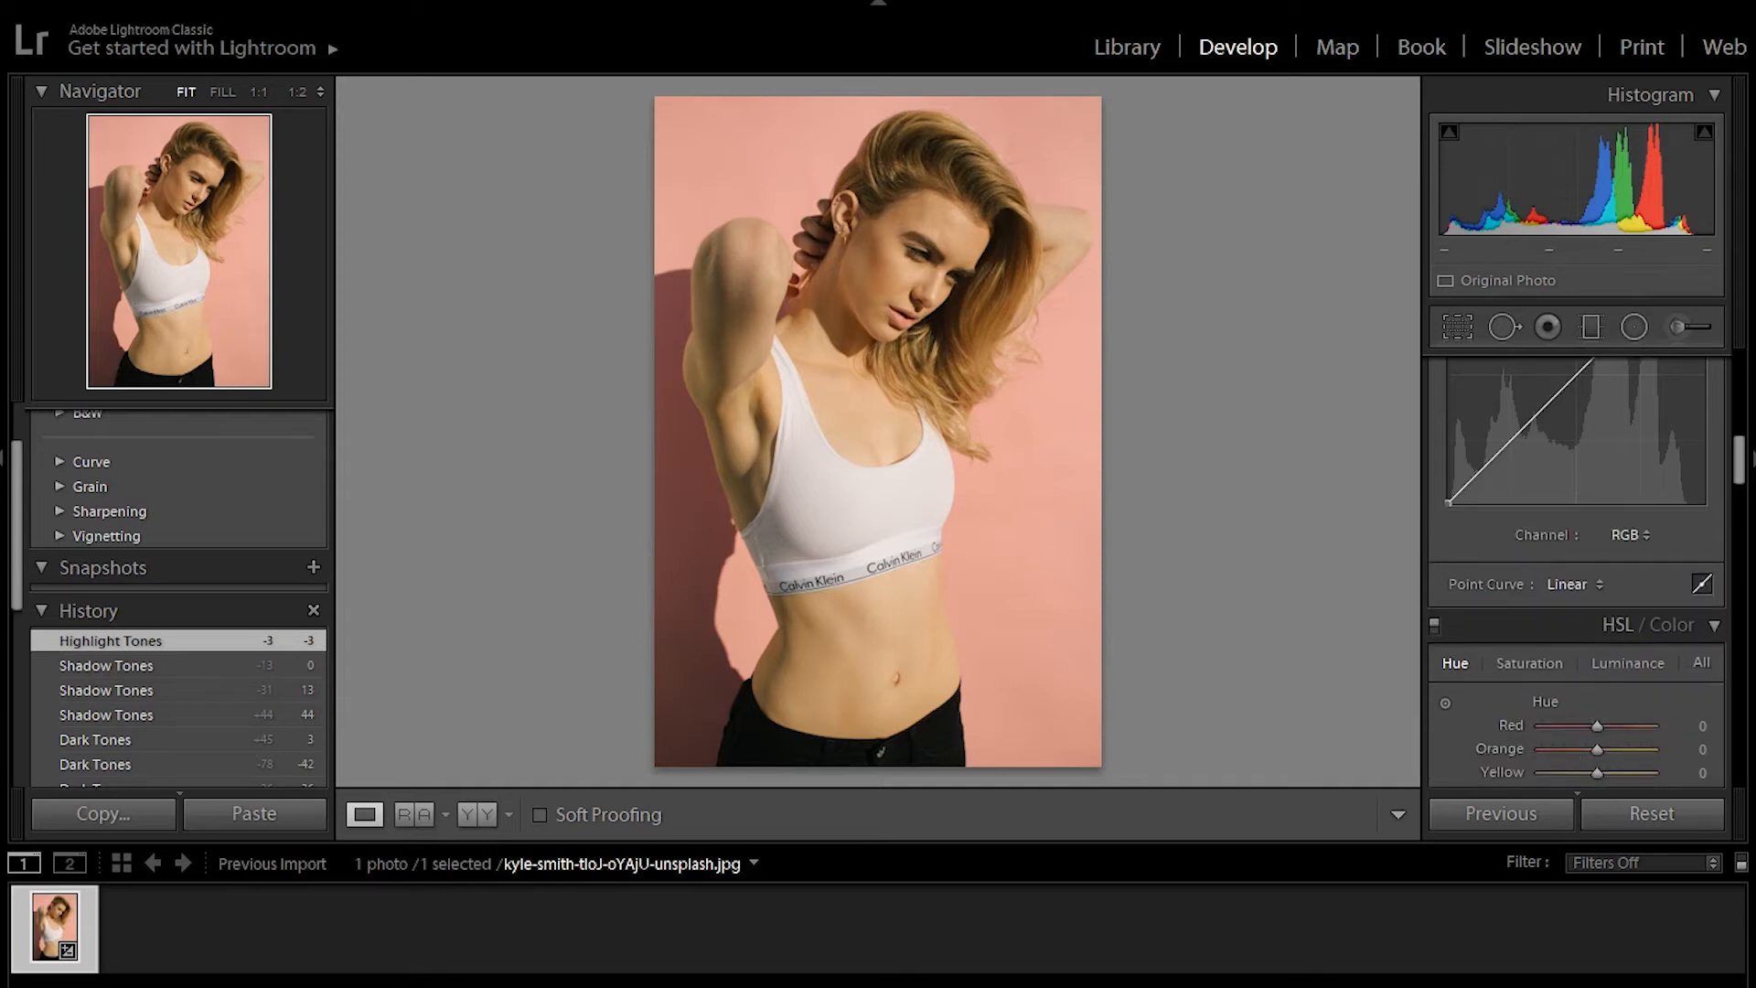
pyautogui.scroll(3, 1577, 549)
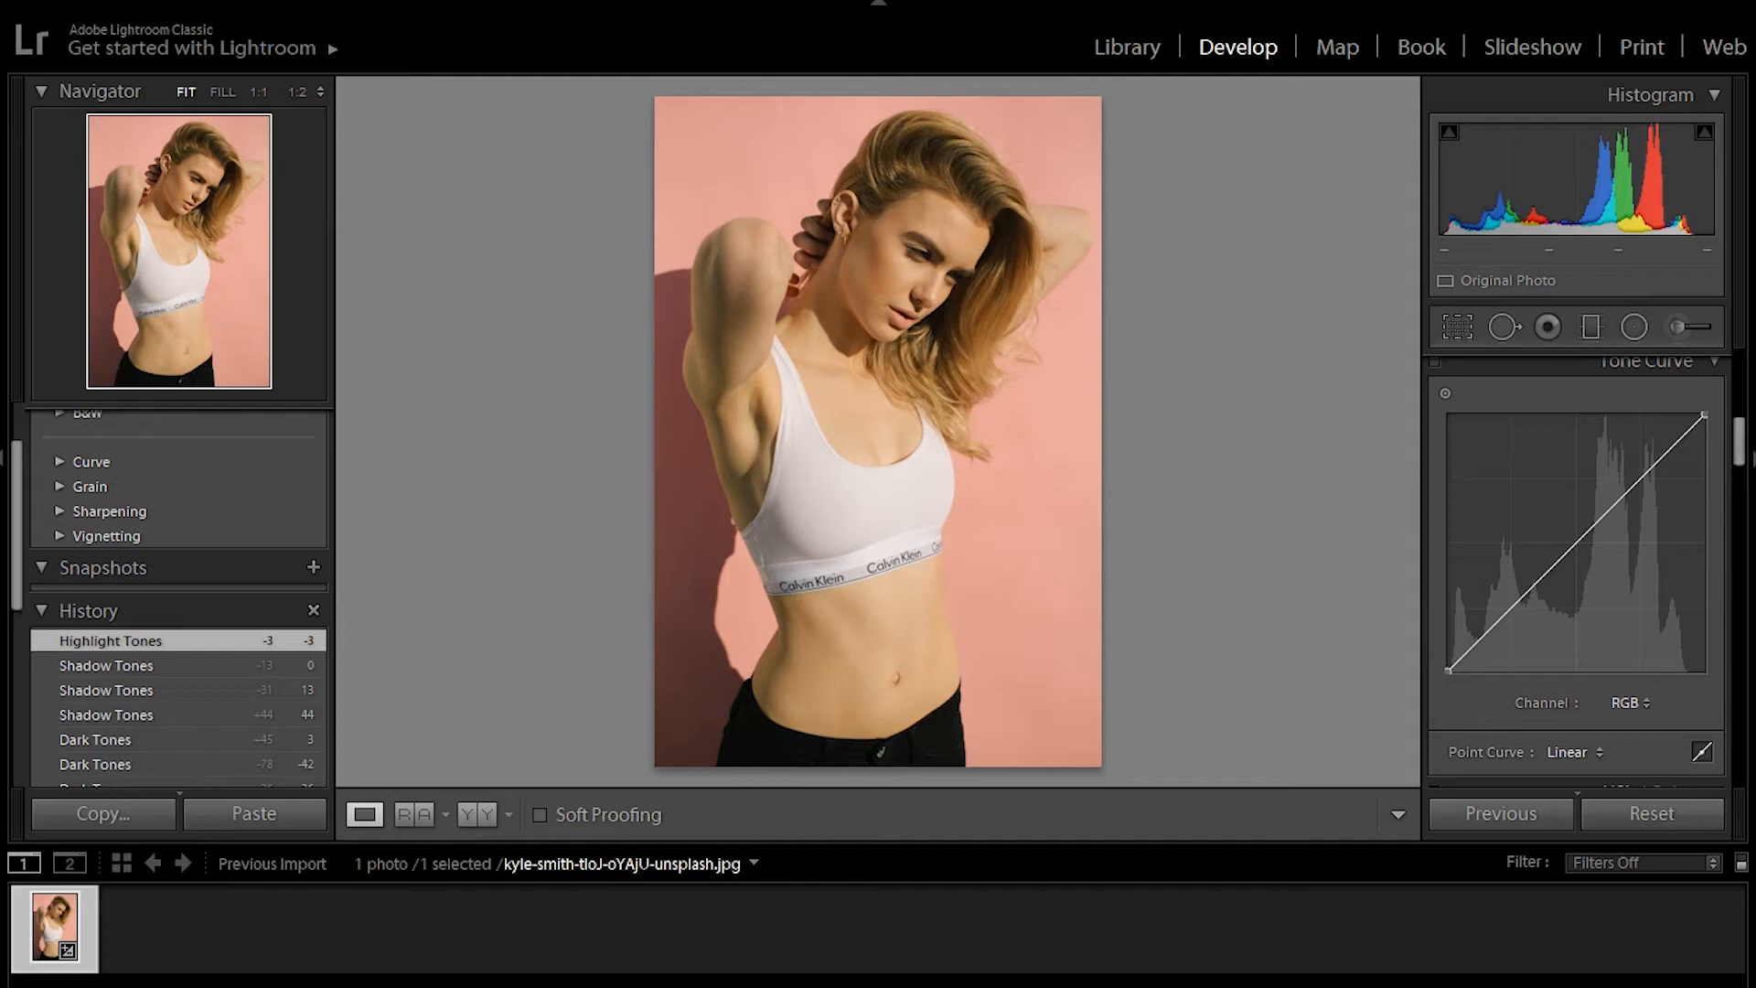
# - Try raising the RGB curve's midtones to 47.8 / 57.3 % and moving its black point to 6.7 / 0.0 %, reverting both
pyautogui.moveTo(1570, 547)
pyautogui.mouseDown()
pyautogui.moveTo(1564, 503)
pyautogui.moveTo(1571, 523)
pyautogui.mouseUp()
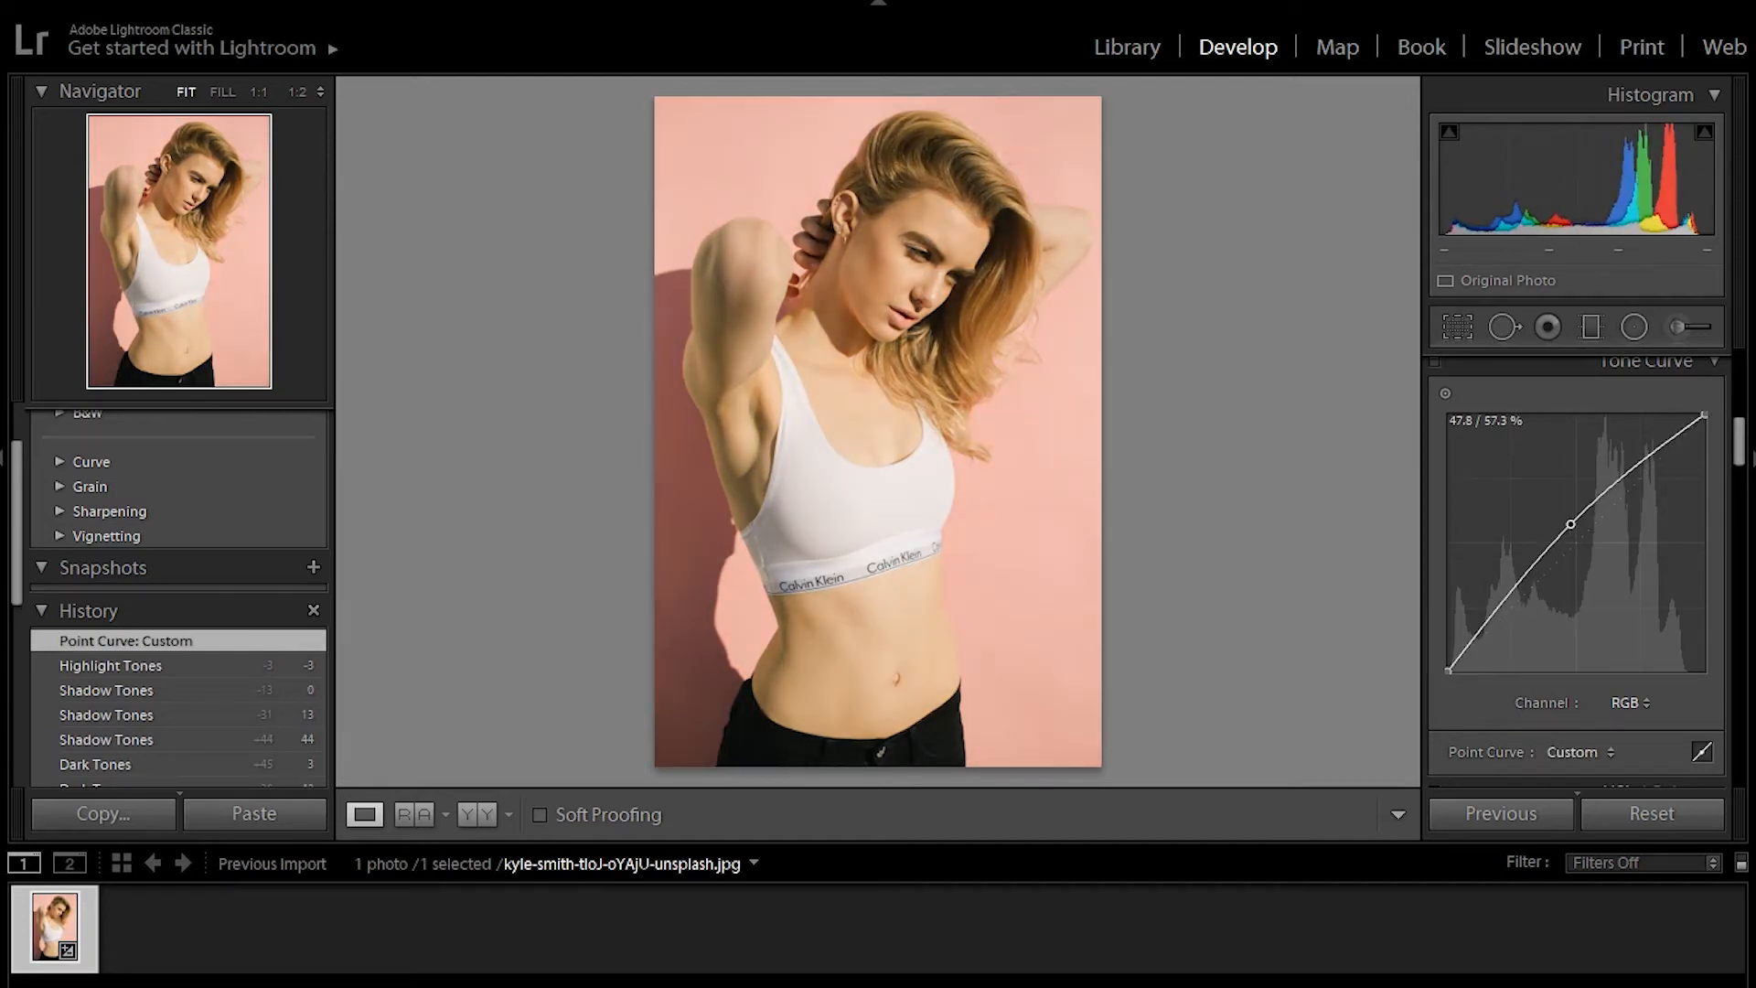
pyautogui.hotkey('ctrl', 'z')
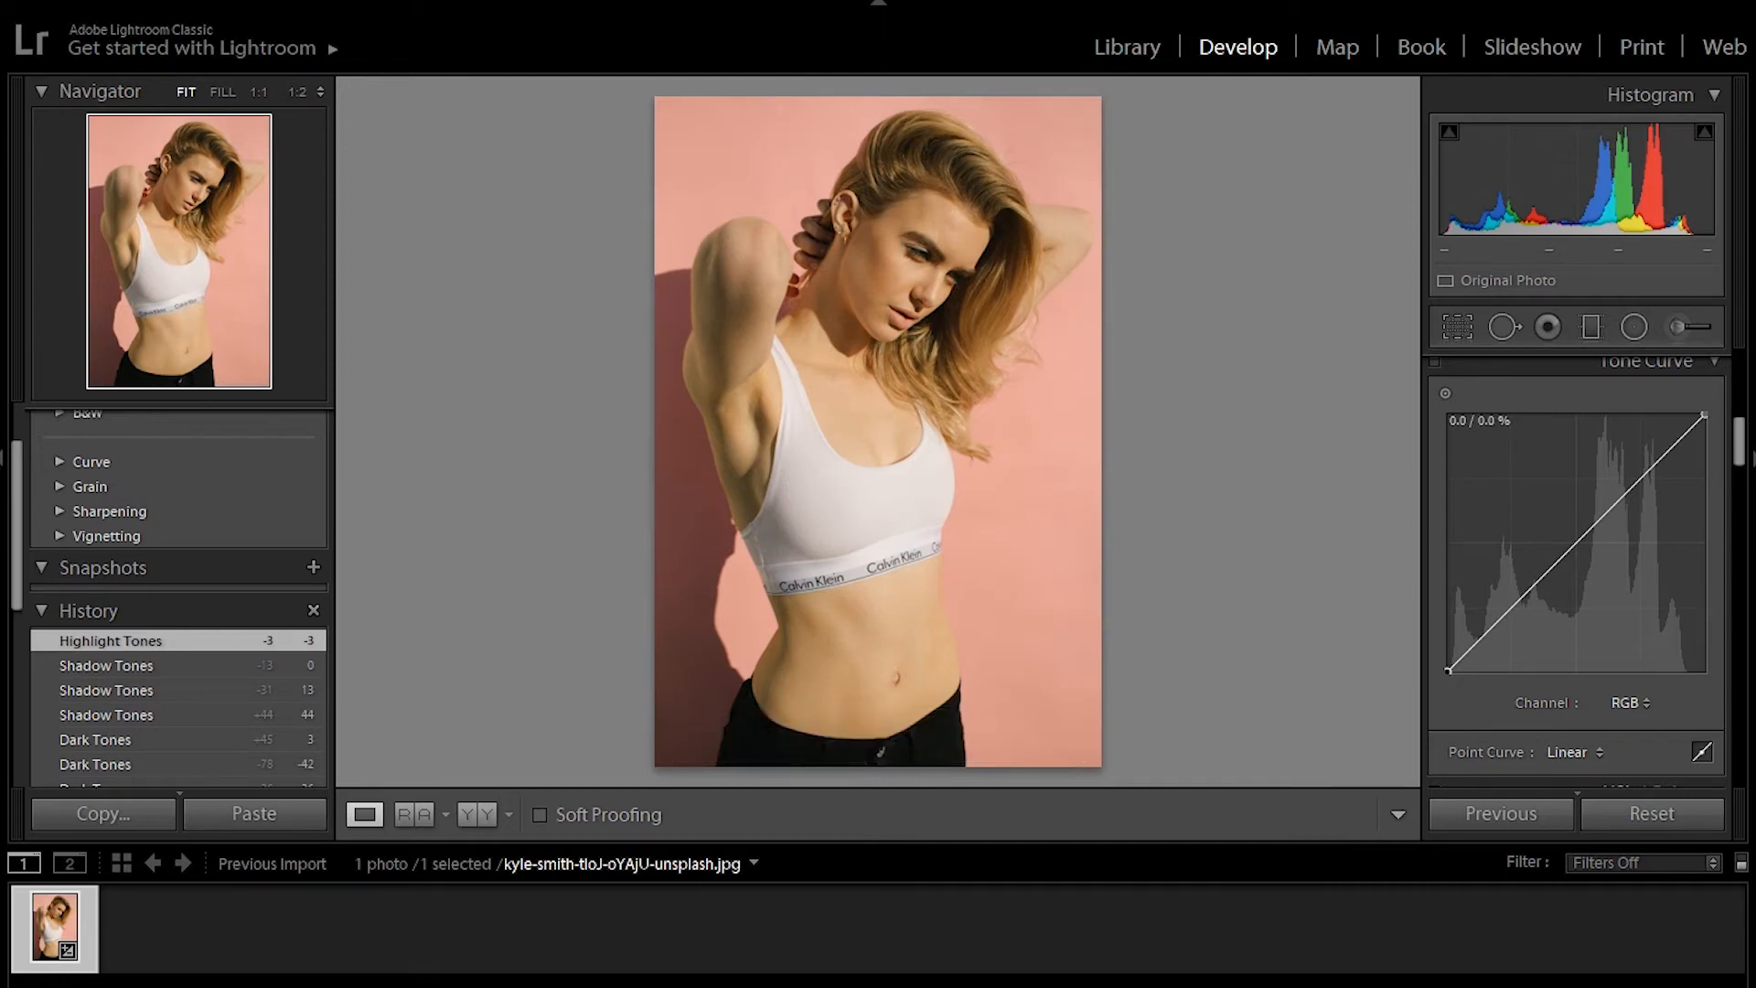
pyautogui.moveTo(1449, 670)
pyautogui.mouseDown()
pyautogui.moveTo(1449, 649)
pyautogui.moveTo(1464, 670)
pyautogui.mouseUp()
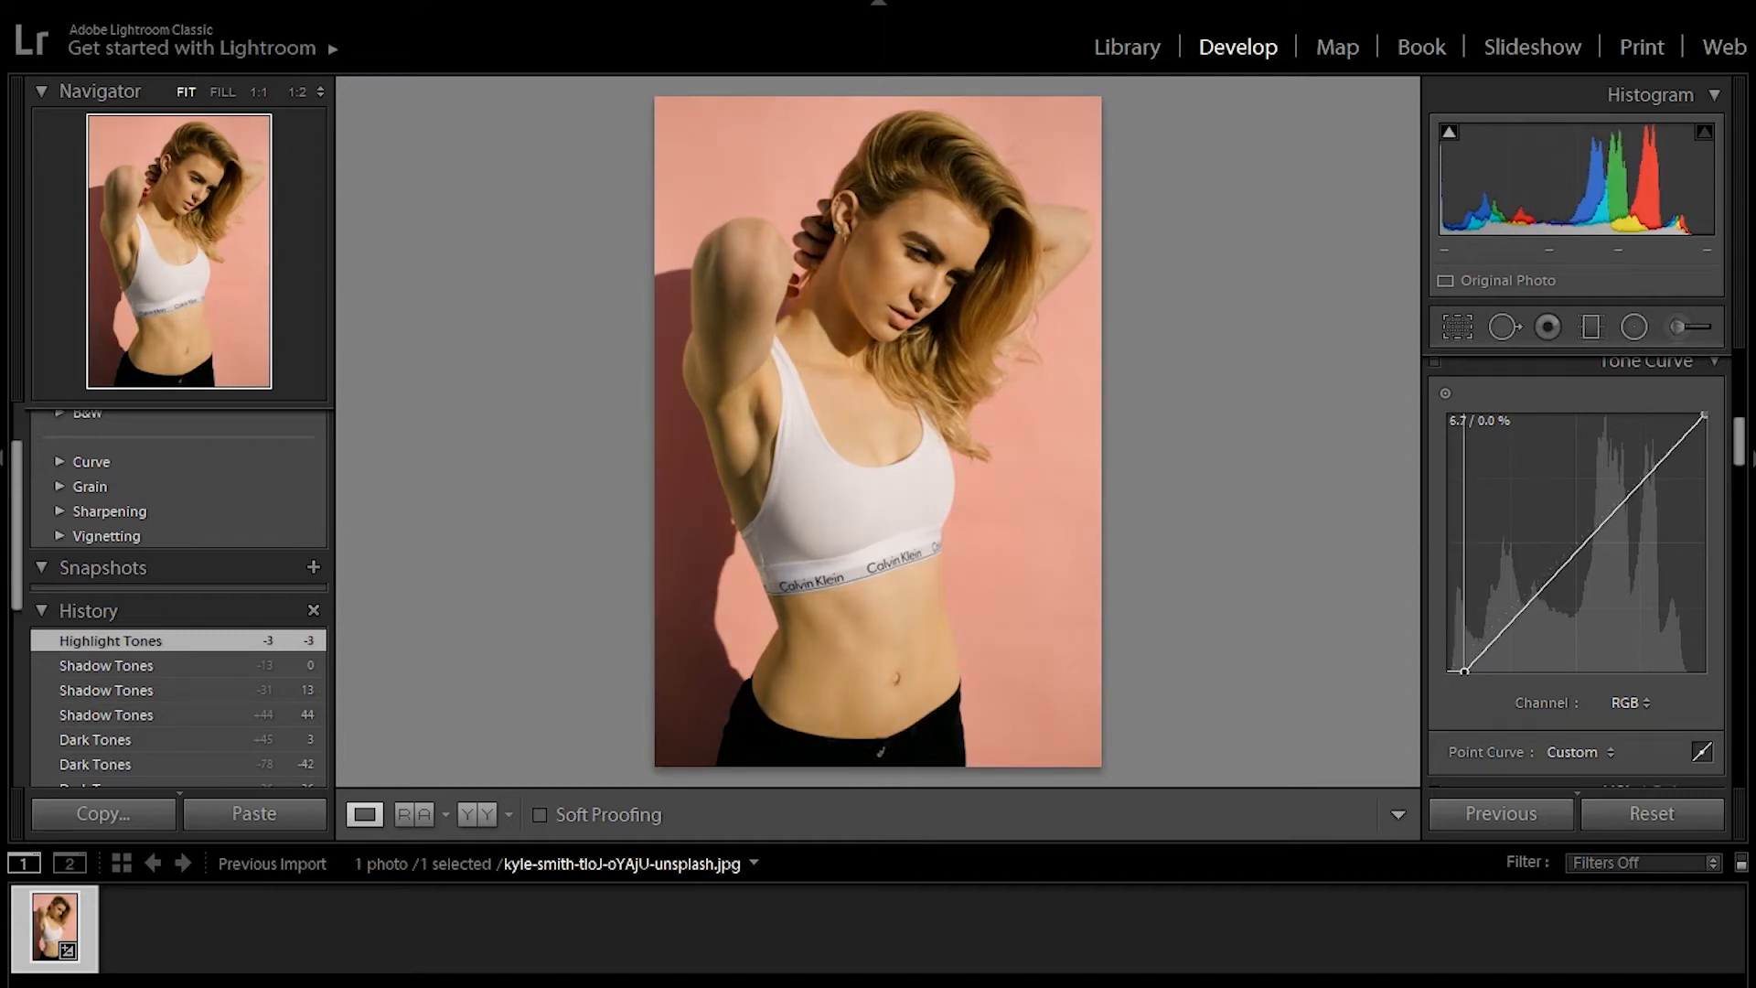
pyautogui.doubleClick(1464, 671)
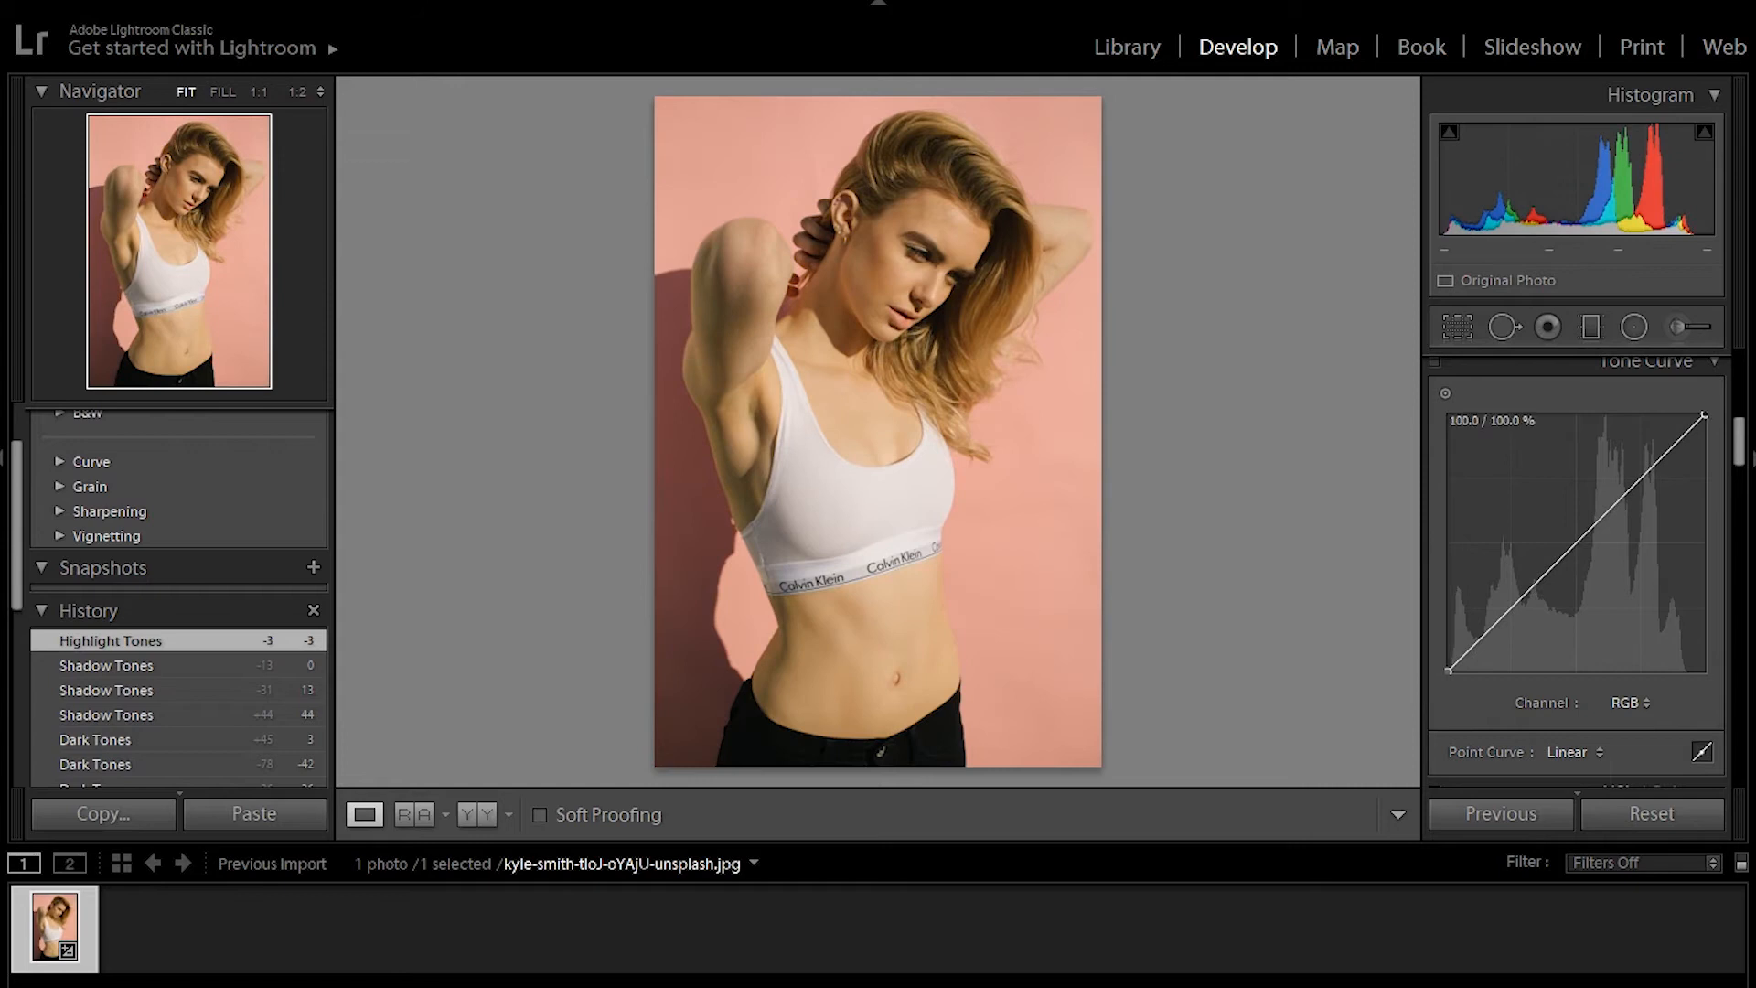
# - Try moving the RGB curve's white point slightly inward and adding a midtone point at 49.8 / 51.0 %, and remove the midtone point
pyautogui.moveTo(1704, 417)
pyautogui.mouseDown()
pyautogui.moveTo(1705, 455)
pyautogui.moveTo(1699, 416)
pyautogui.moveTo(1656, 414)
pyautogui.moveTo(1699, 415)
pyautogui.mouseUp()
pyautogui.click(1575, 540)
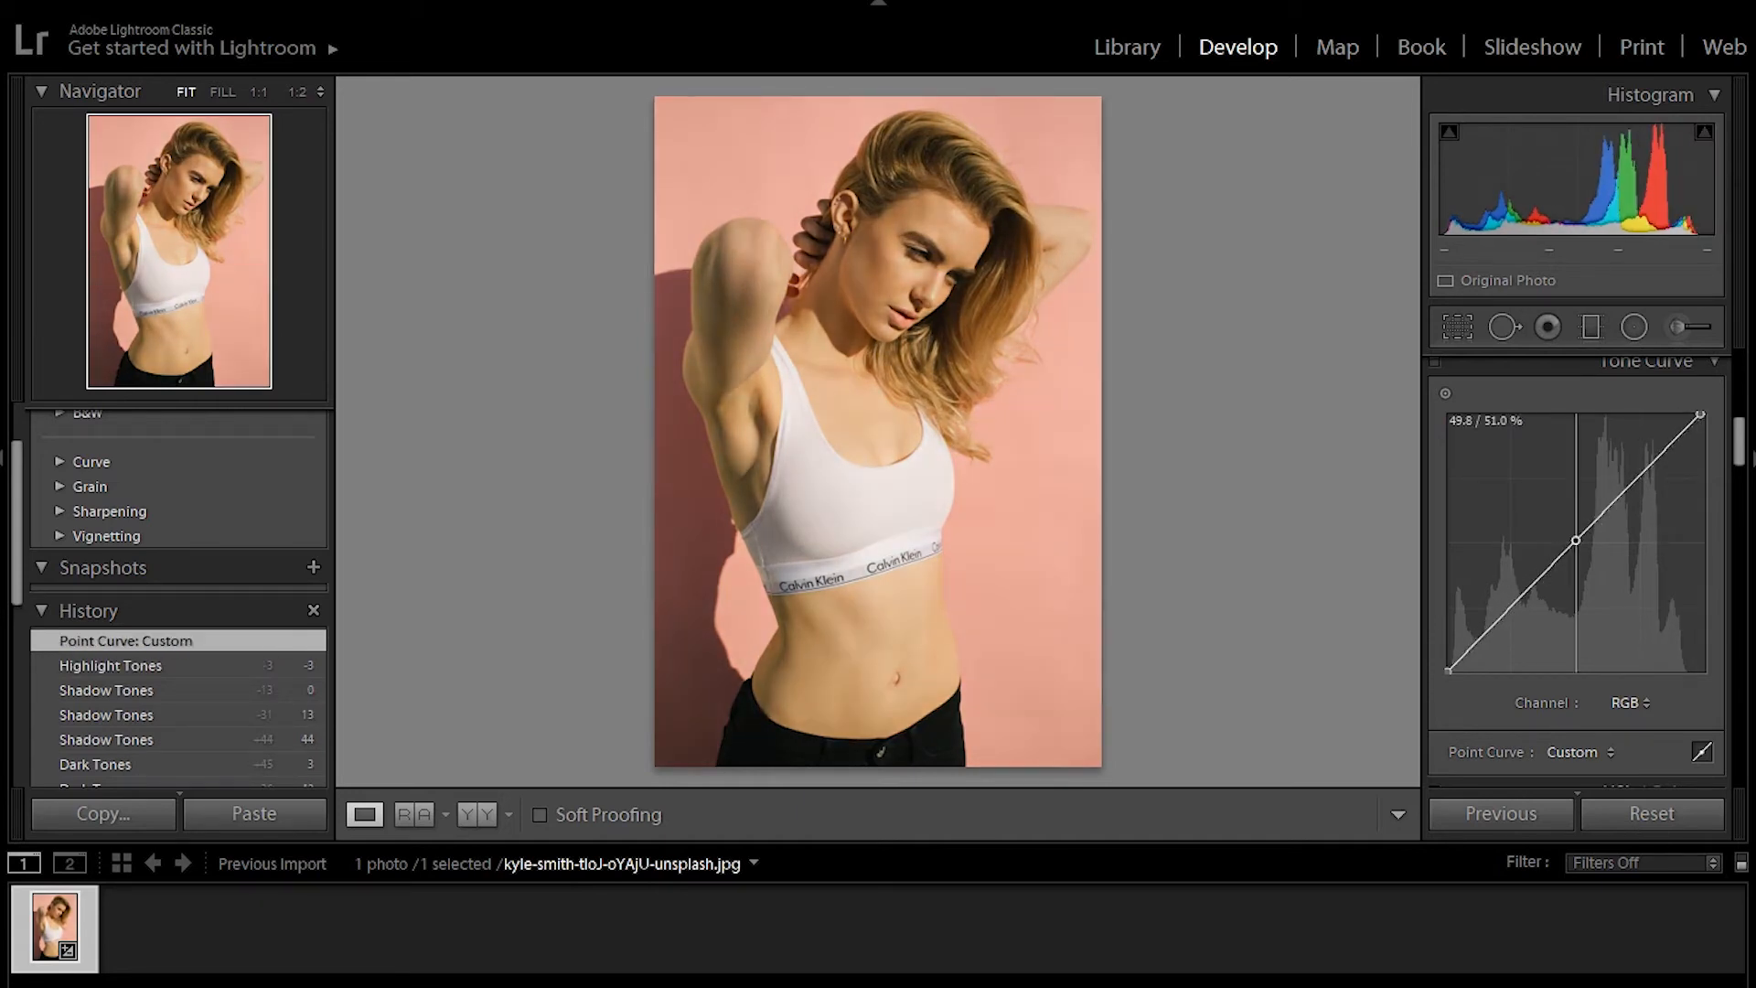
pyautogui.moveTo(1575, 540)
pyautogui.mouseDown()
pyautogui.moveTo(1565, 520)
pyautogui.moveTo(1591, 550)
pyautogui.moveTo(1575, 538)
pyautogui.mouseUp()
pyautogui.doubleClick(1575, 539)
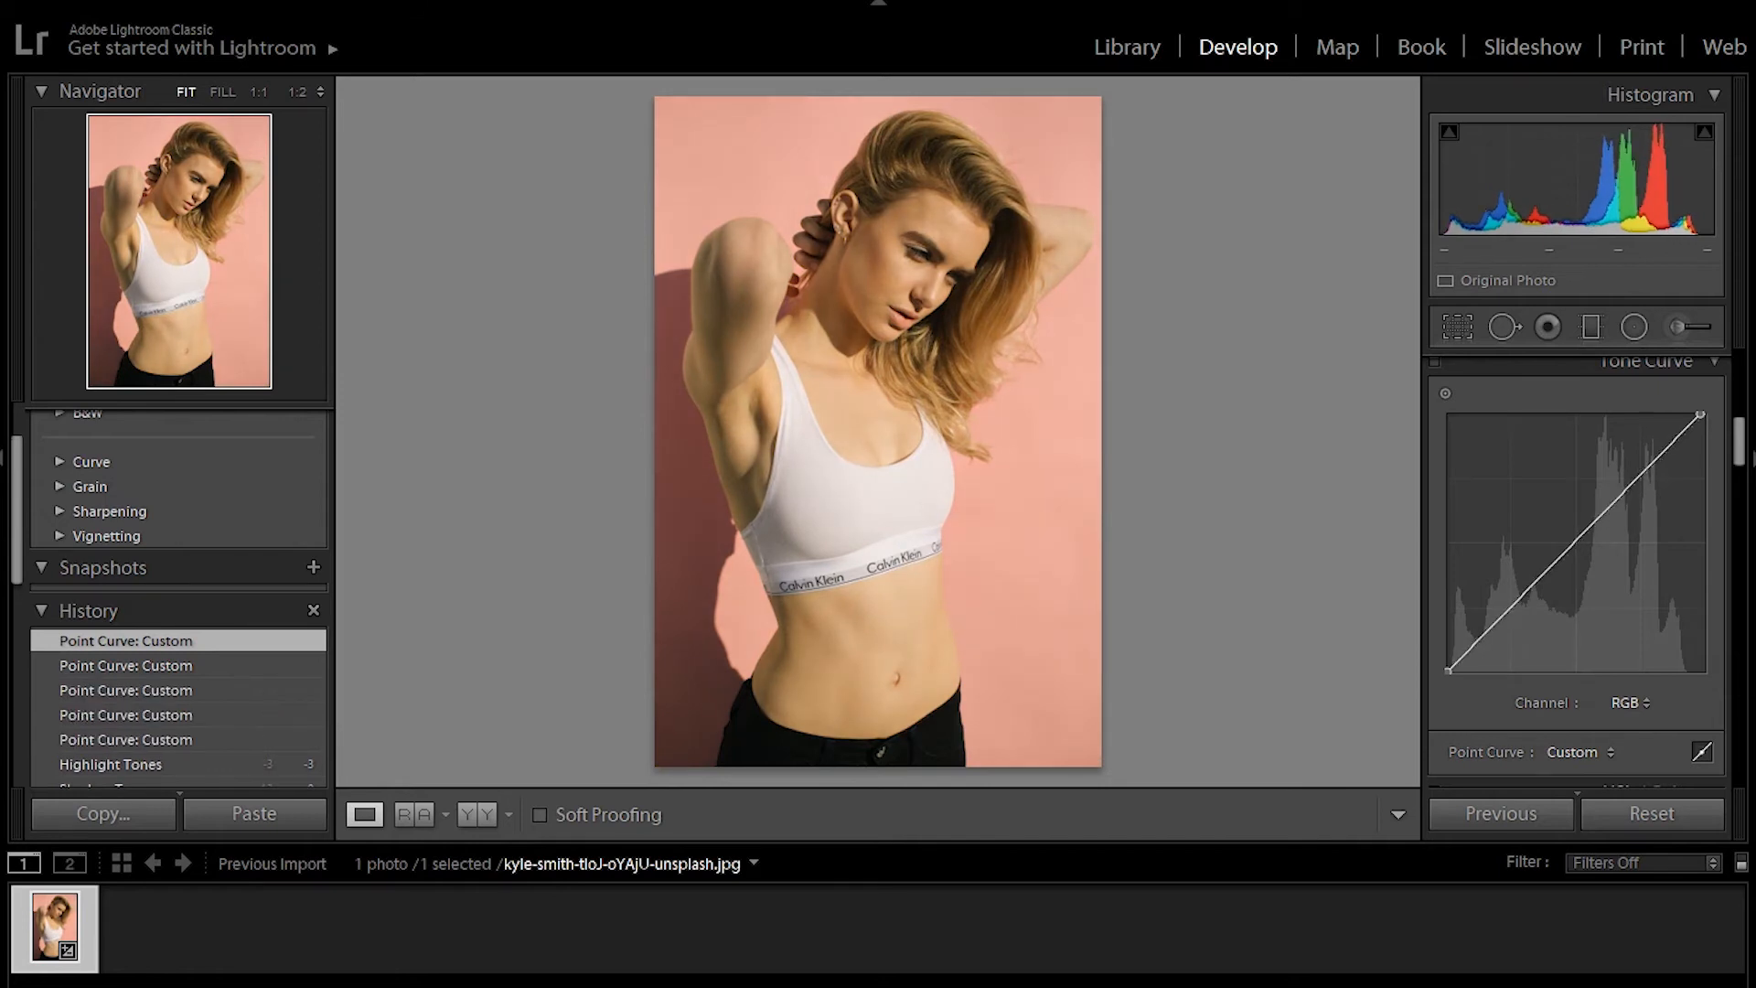
# - Try raising the RGB curve's shadows to 25.5 / 27.8 %, and remove the shadow point
pyautogui.moveTo(1512, 607); pyautogui.dragTo(1514, 600)
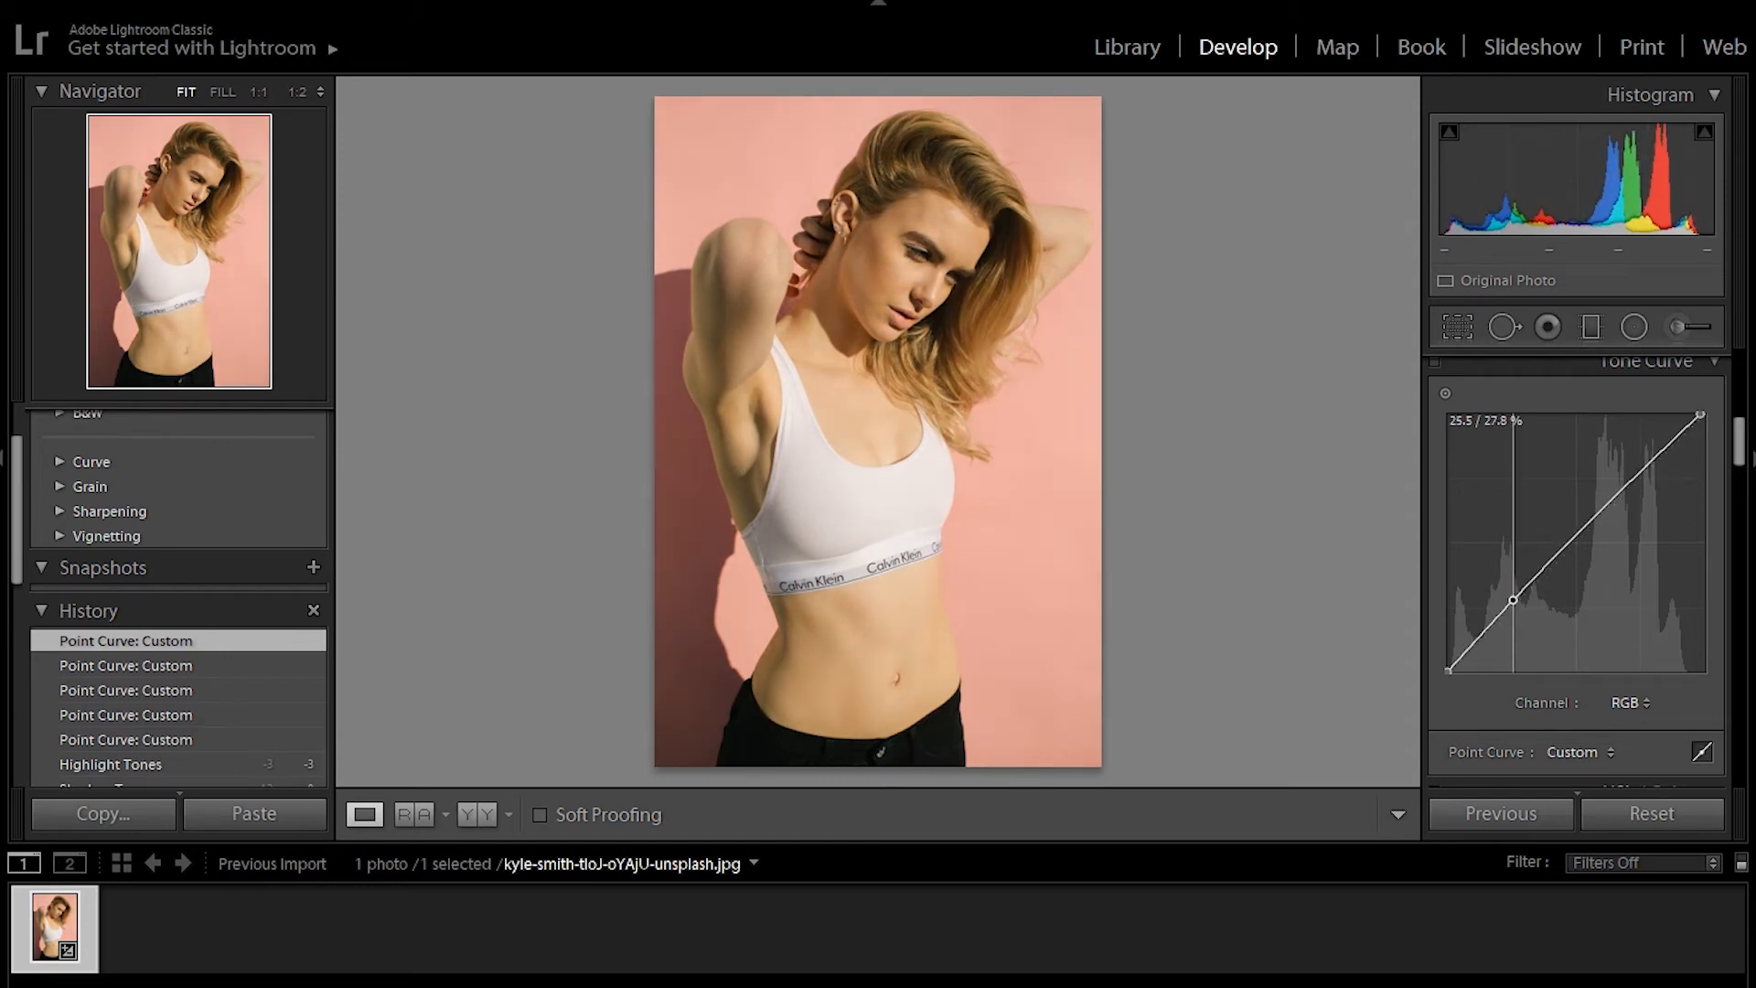
pyautogui.moveTo(1514, 600)
pyautogui.mouseDown()
pyautogui.moveTo(1506, 587)
pyautogui.moveTo(1515, 601)
pyautogui.mouseUp()
pyautogui.doubleClick(1513, 602)
# - Try raising the RGB curve's highlights to 68.6 / 79.2 % and 71.8 / 74.5 %, and remove the highlight point
pyautogui.moveTo(1625, 491); pyautogui.dragTo(1624, 468)
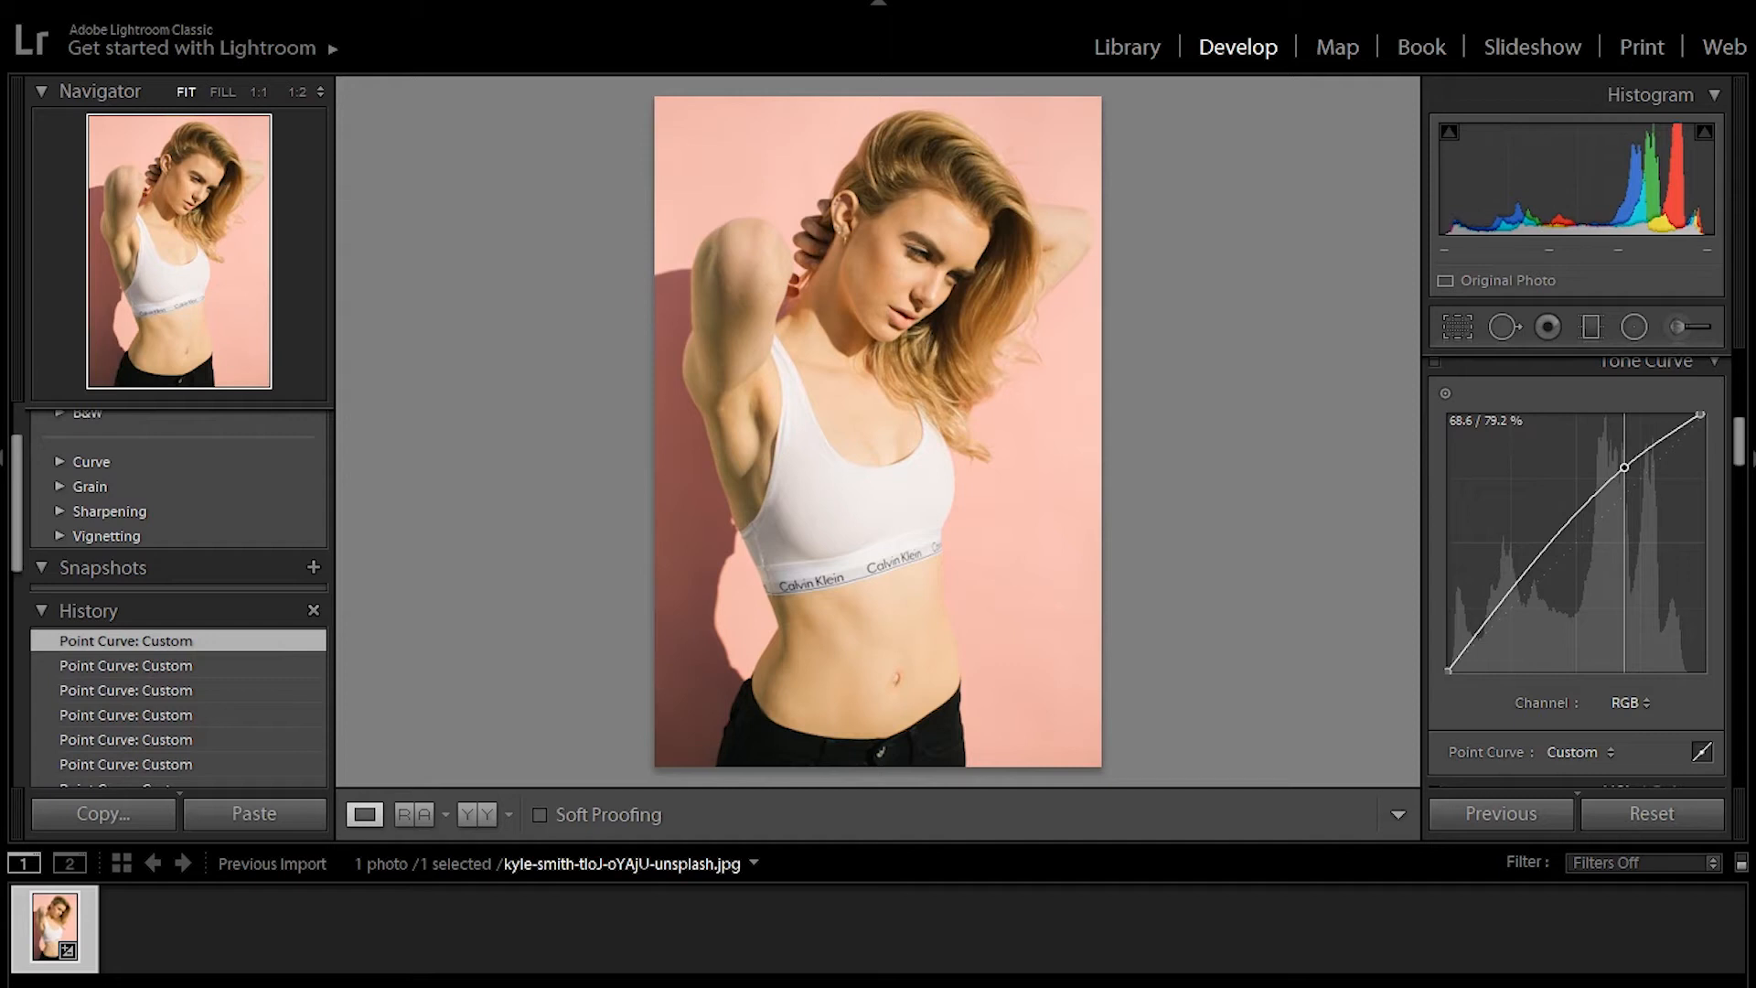
pyautogui.moveTo(1624, 468); pyautogui.dragTo(1635, 482)
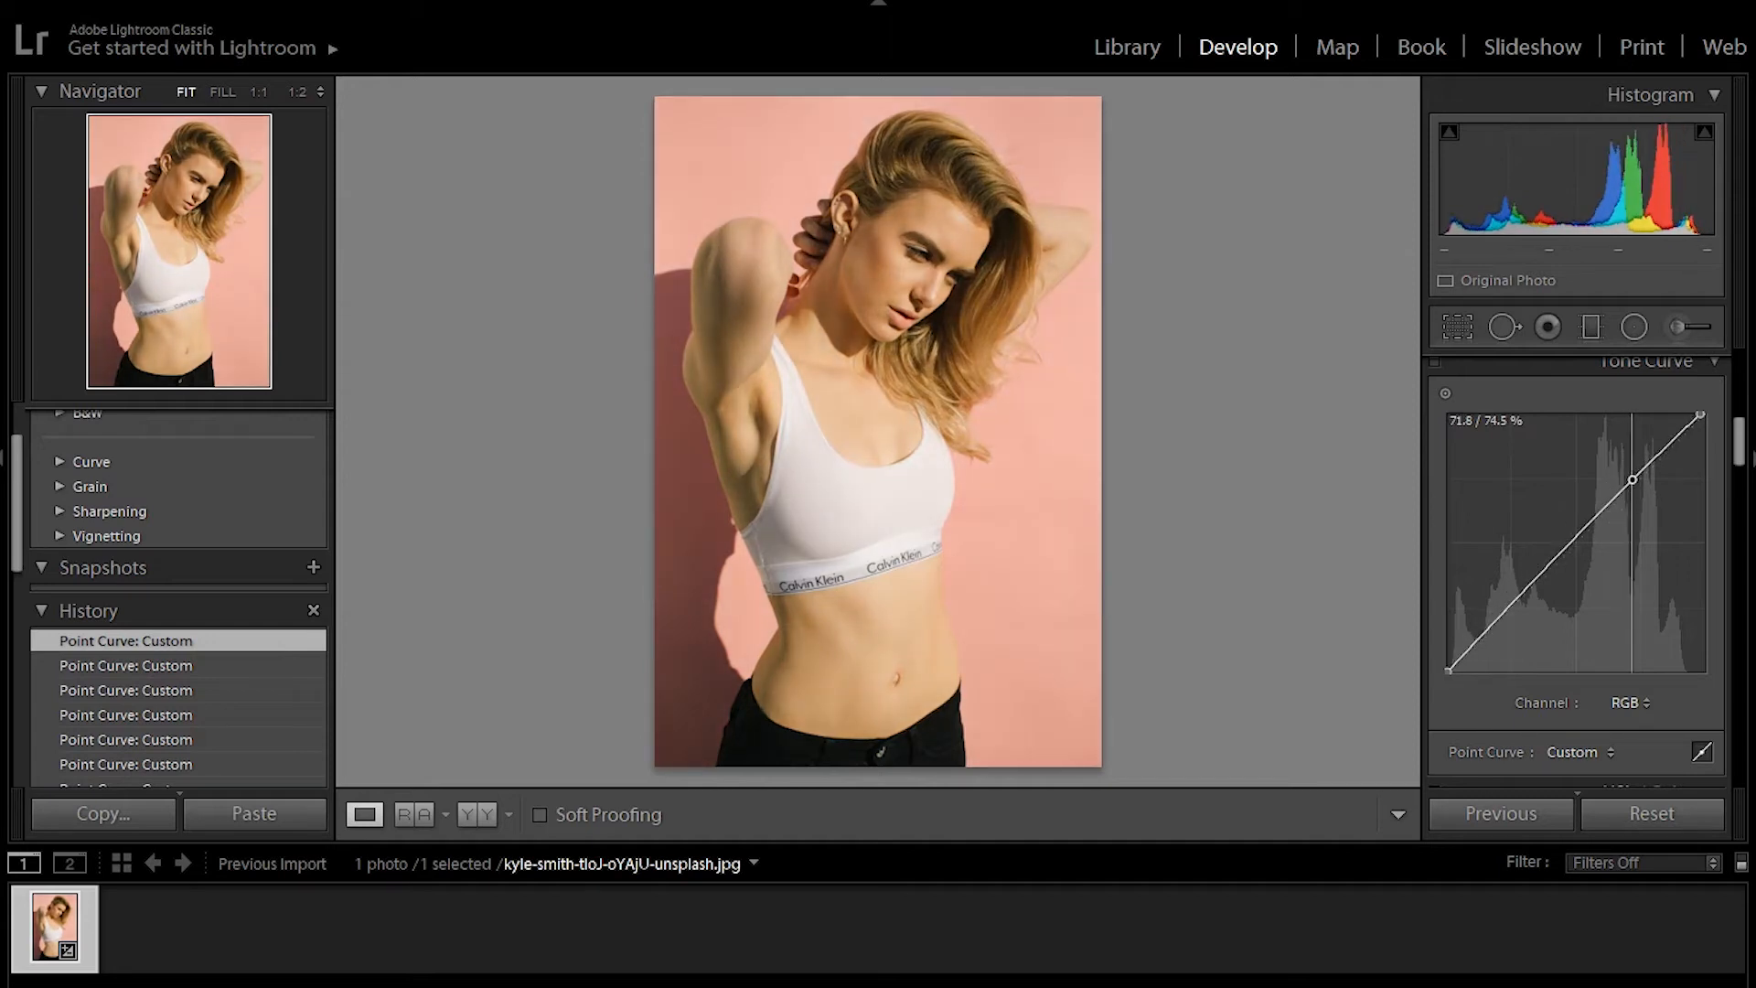
pyautogui.doubleClick(1635, 482)
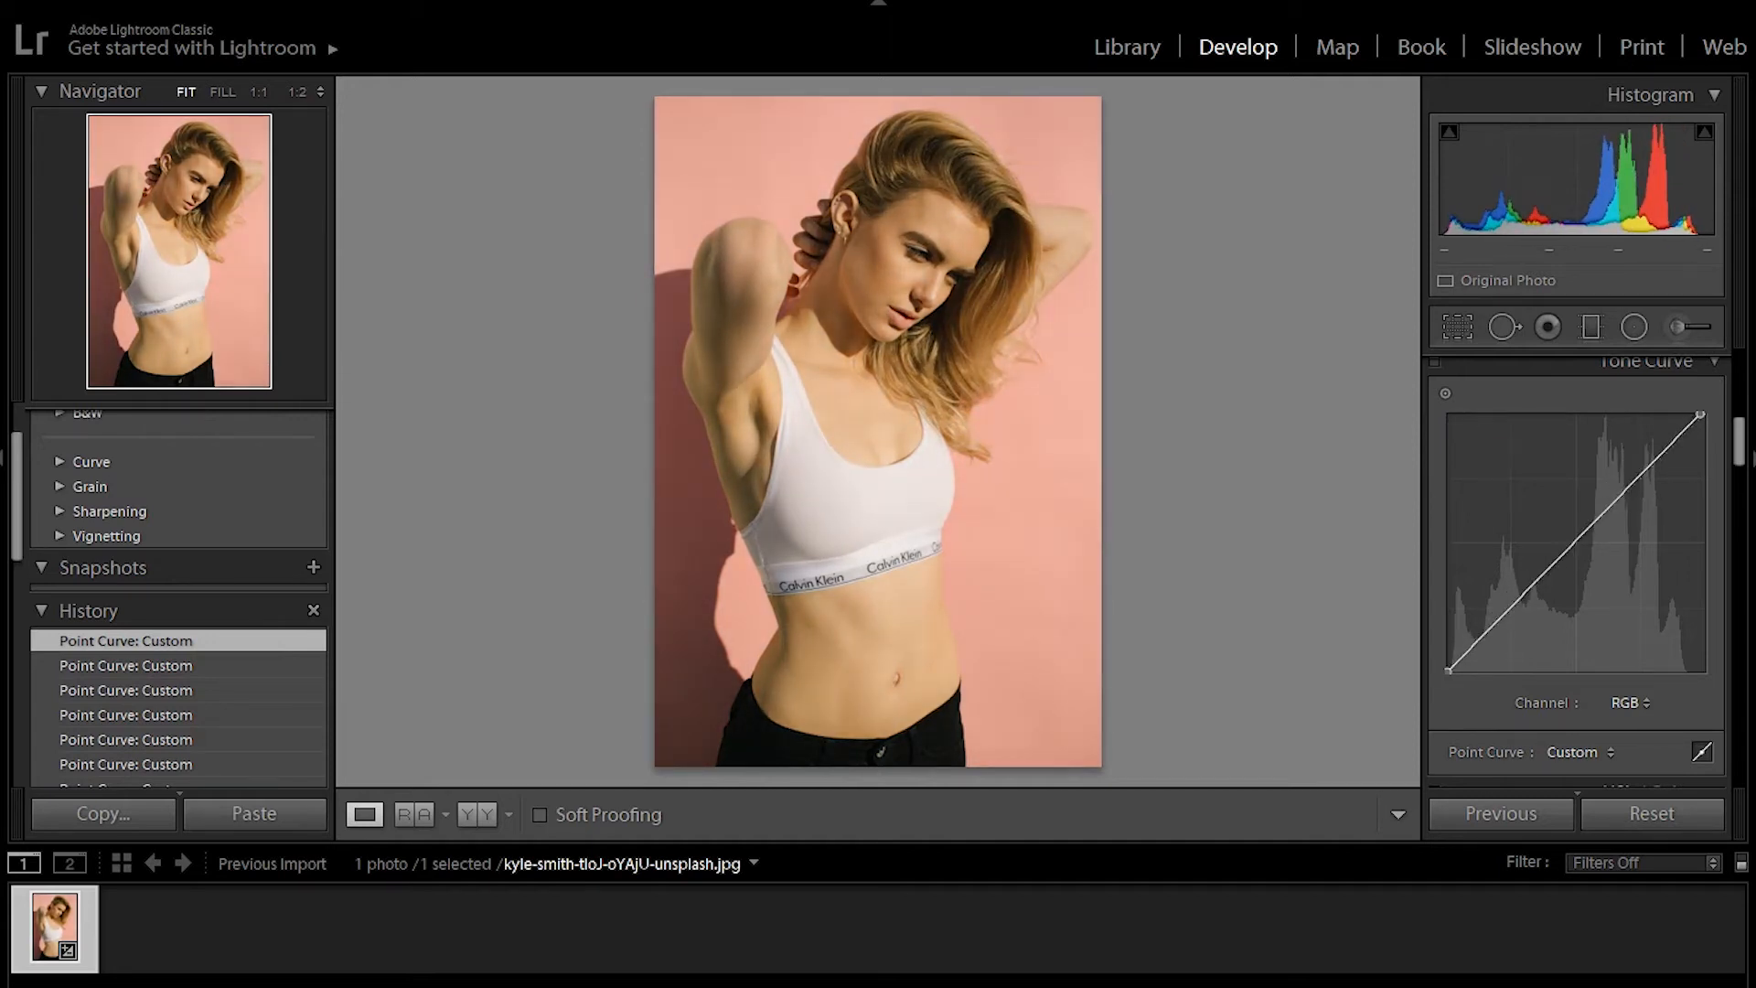
# - Try lifting the RGB curve's shadows to 22.0 / 31.4 % with a single point, and remove the point
pyautogui.moveTo(1516, 602)
pyautogui.mouseDown()
pyautogui.moveTo(1516, 586)
pyautogui.moveTo(1516, 603)
pyautogui.mouseUp()
pyautogui.doubleClick(1516, 602)
pyautogui.moveTo(1504, 614); pyautogui.dragTo(1503, 591)
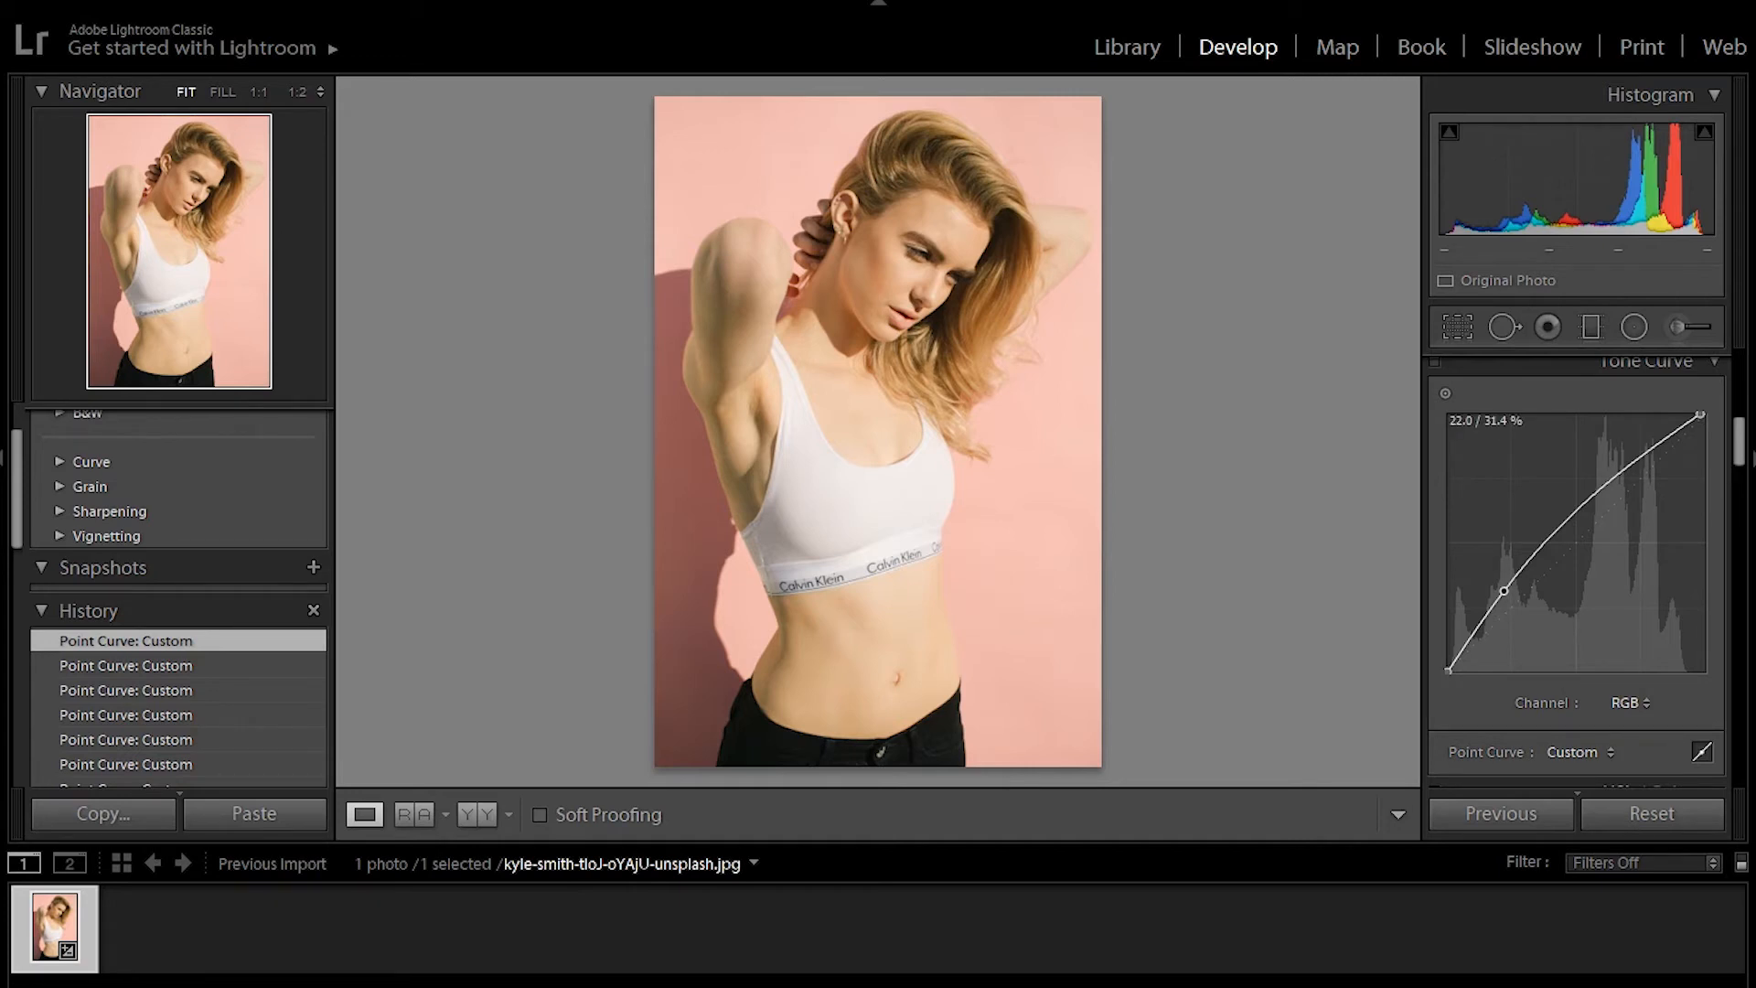
pyautogui.doubleClick(1504, 591)
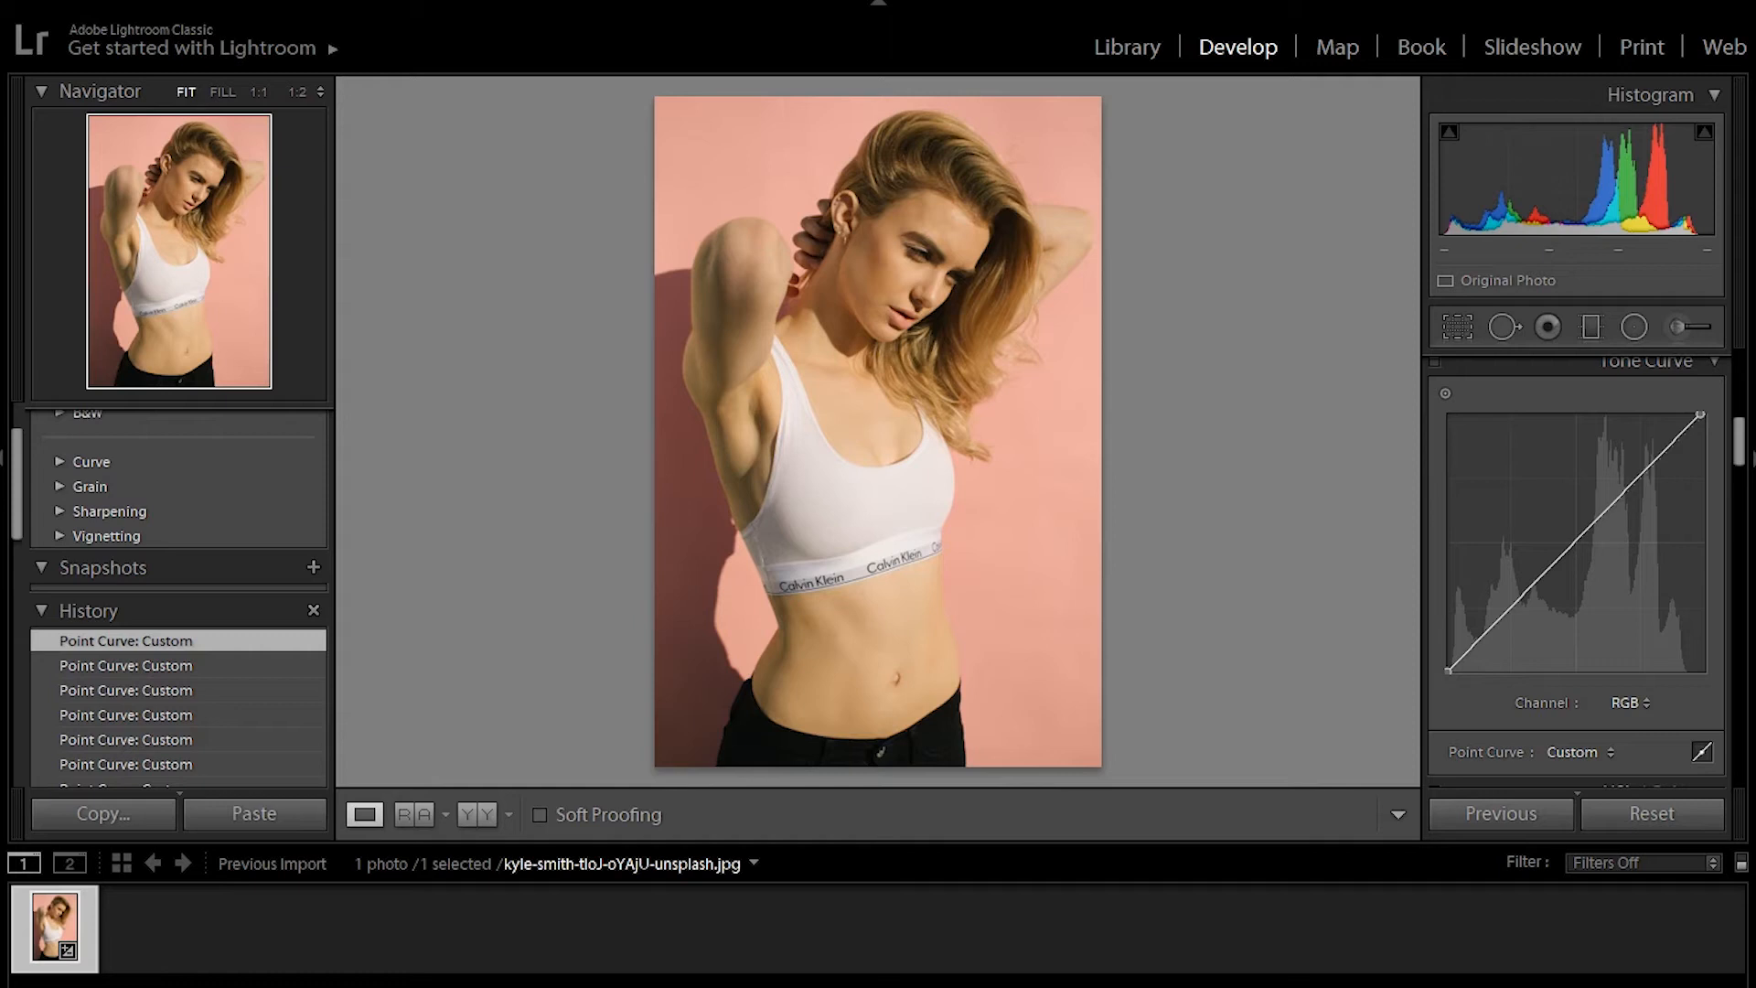
# - Try lifting only the shadows on an RGB curve anchored with highlight, midtone and shadow points, first slightly and then strongly, and remove all three points
pyautogui.click(1638, 480)
pyautogui.moveTo(1579, 539); pyautogui.dragTo(1579, 546)
pyautogui.click(1511, 610)
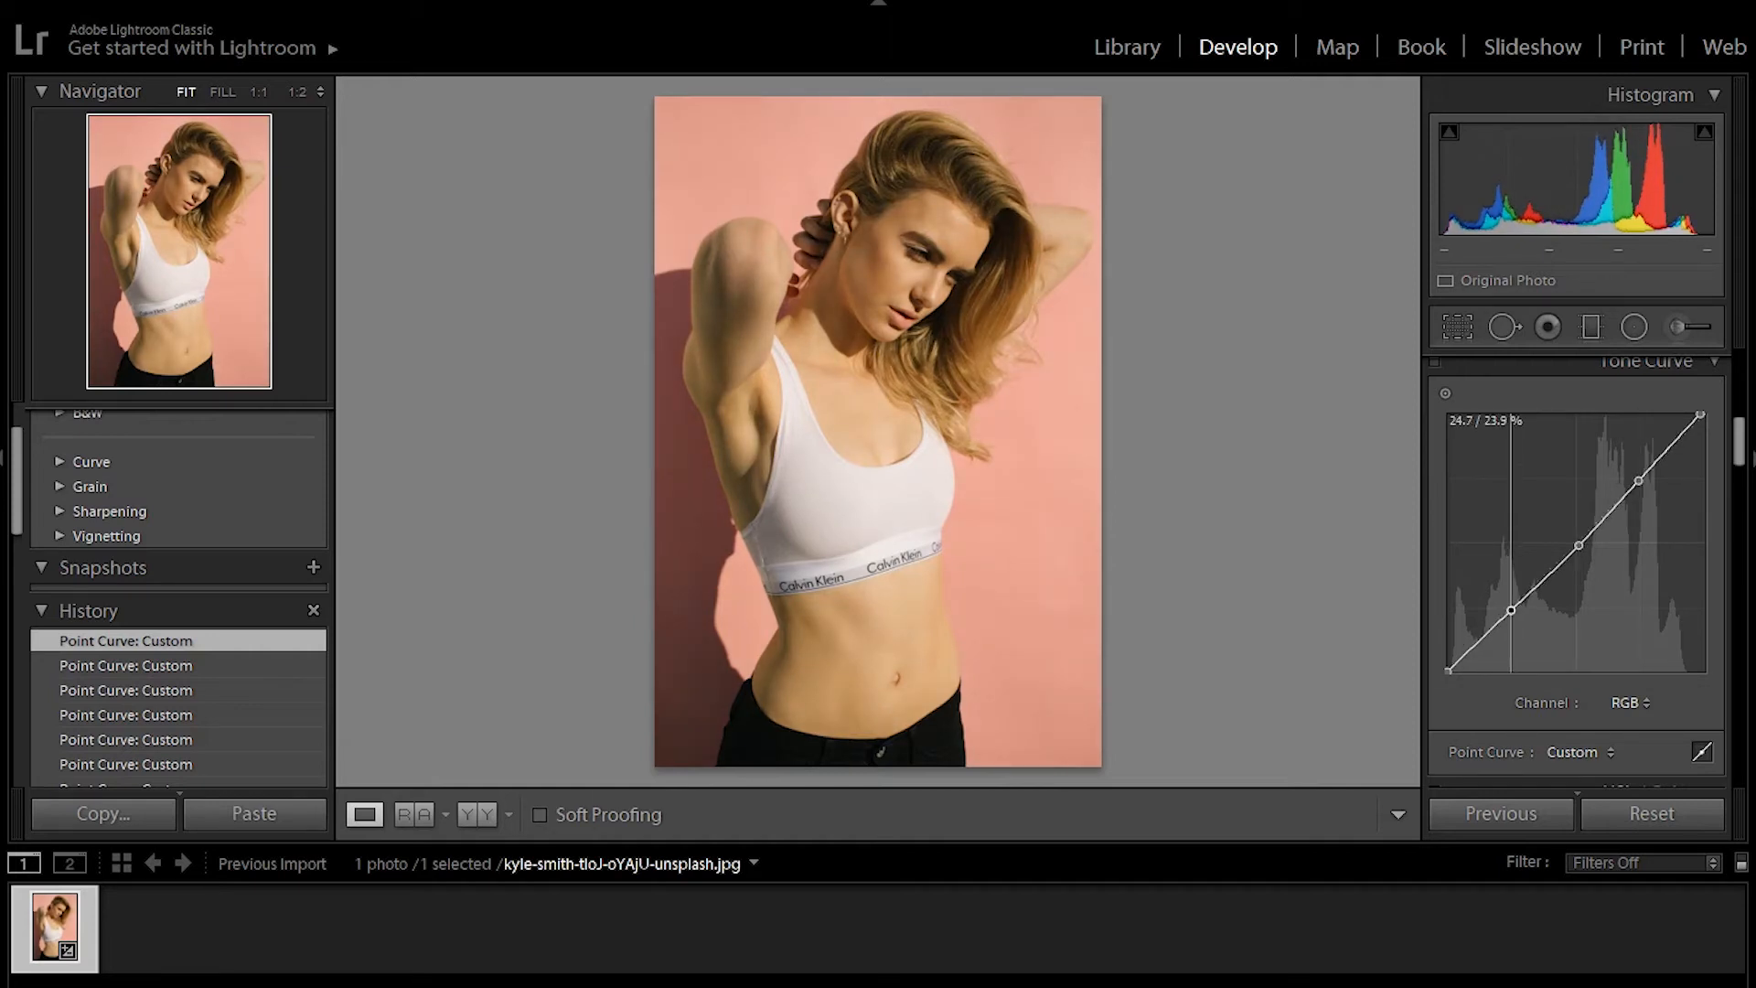
pyautogui.moveTo(1578, 546); pyautogui.dragTo(1576, 543)
pyautogui.moveTo(1638, 480); pyautogui.dragTo(1640, 476)
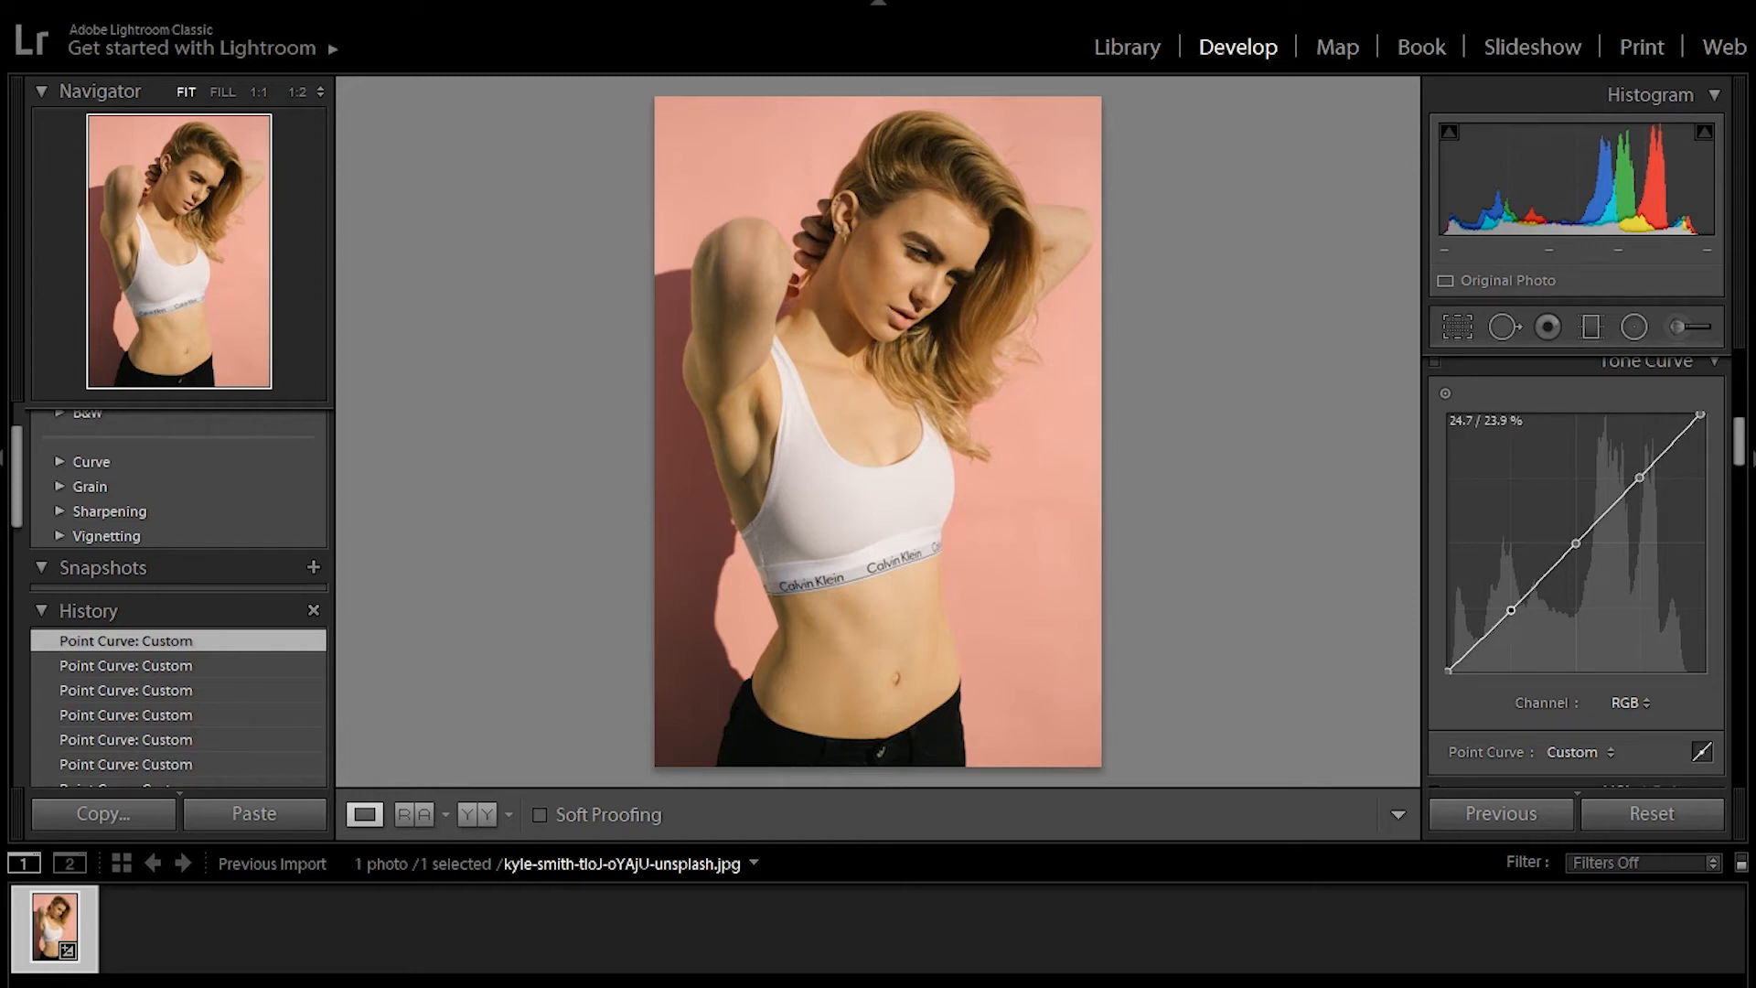
pyautogui.moveTo(1511, 610); pyautogui.dragTo(1507, 601)
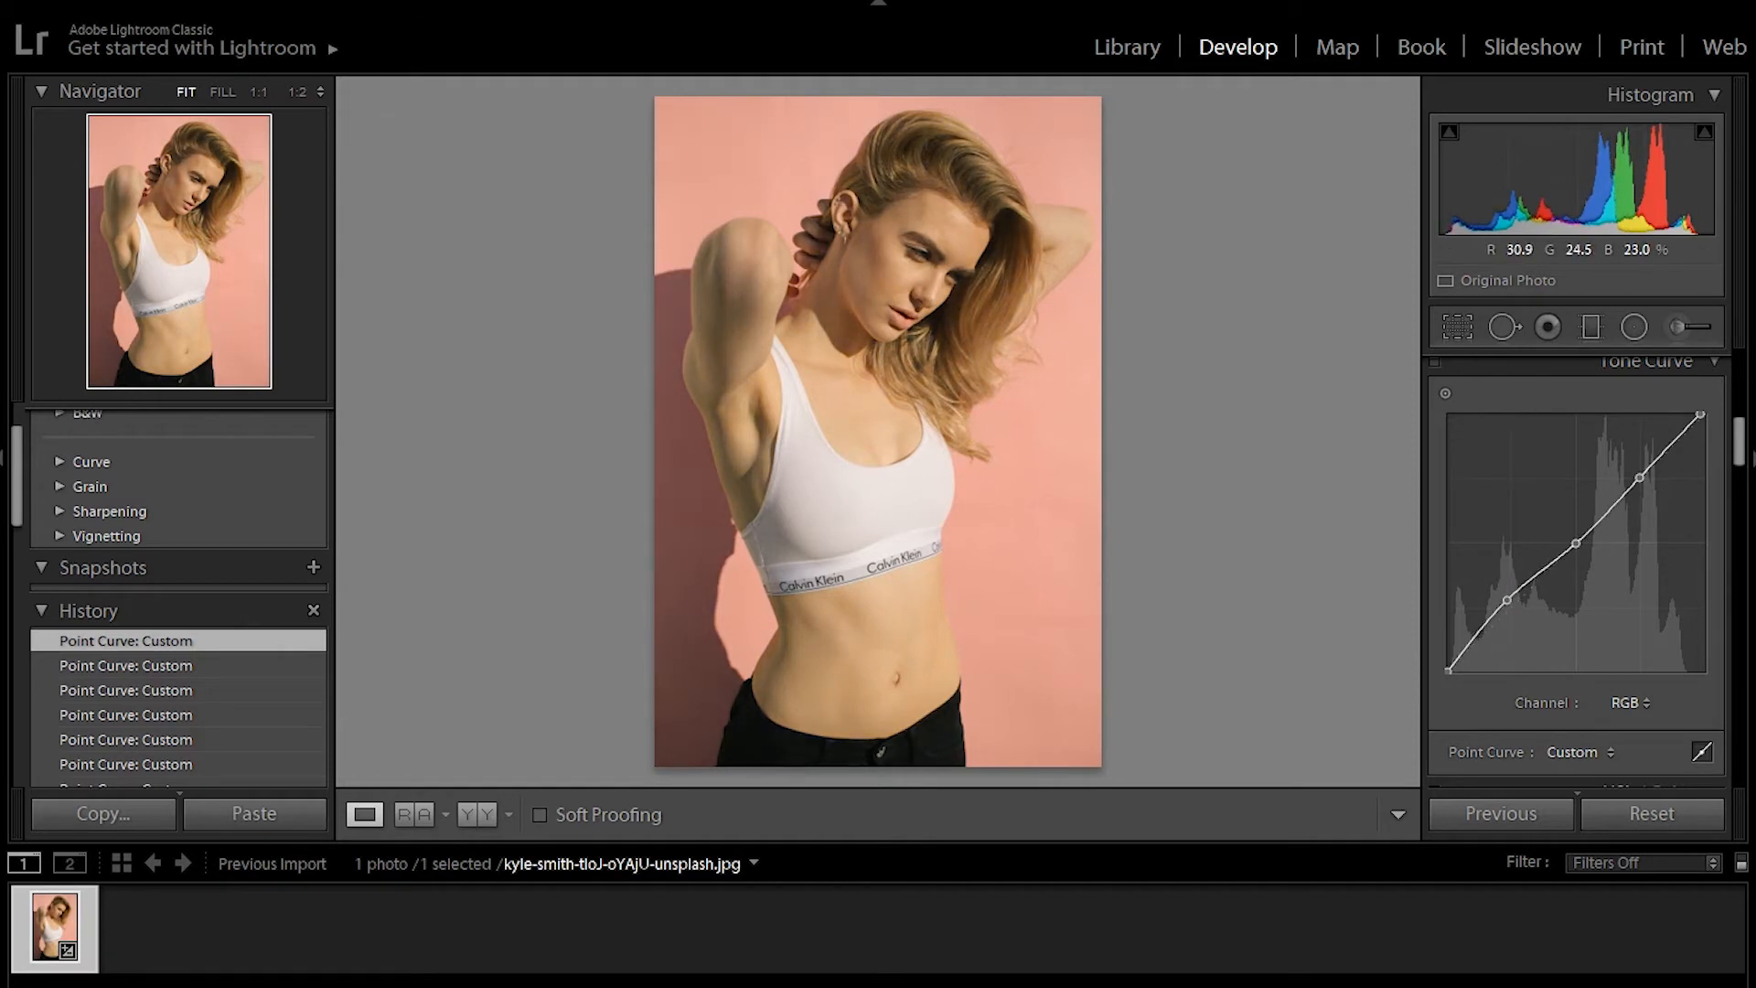
pyautogui.moveTo(1507, 600); pyautogui.dragTo(1492, 562)
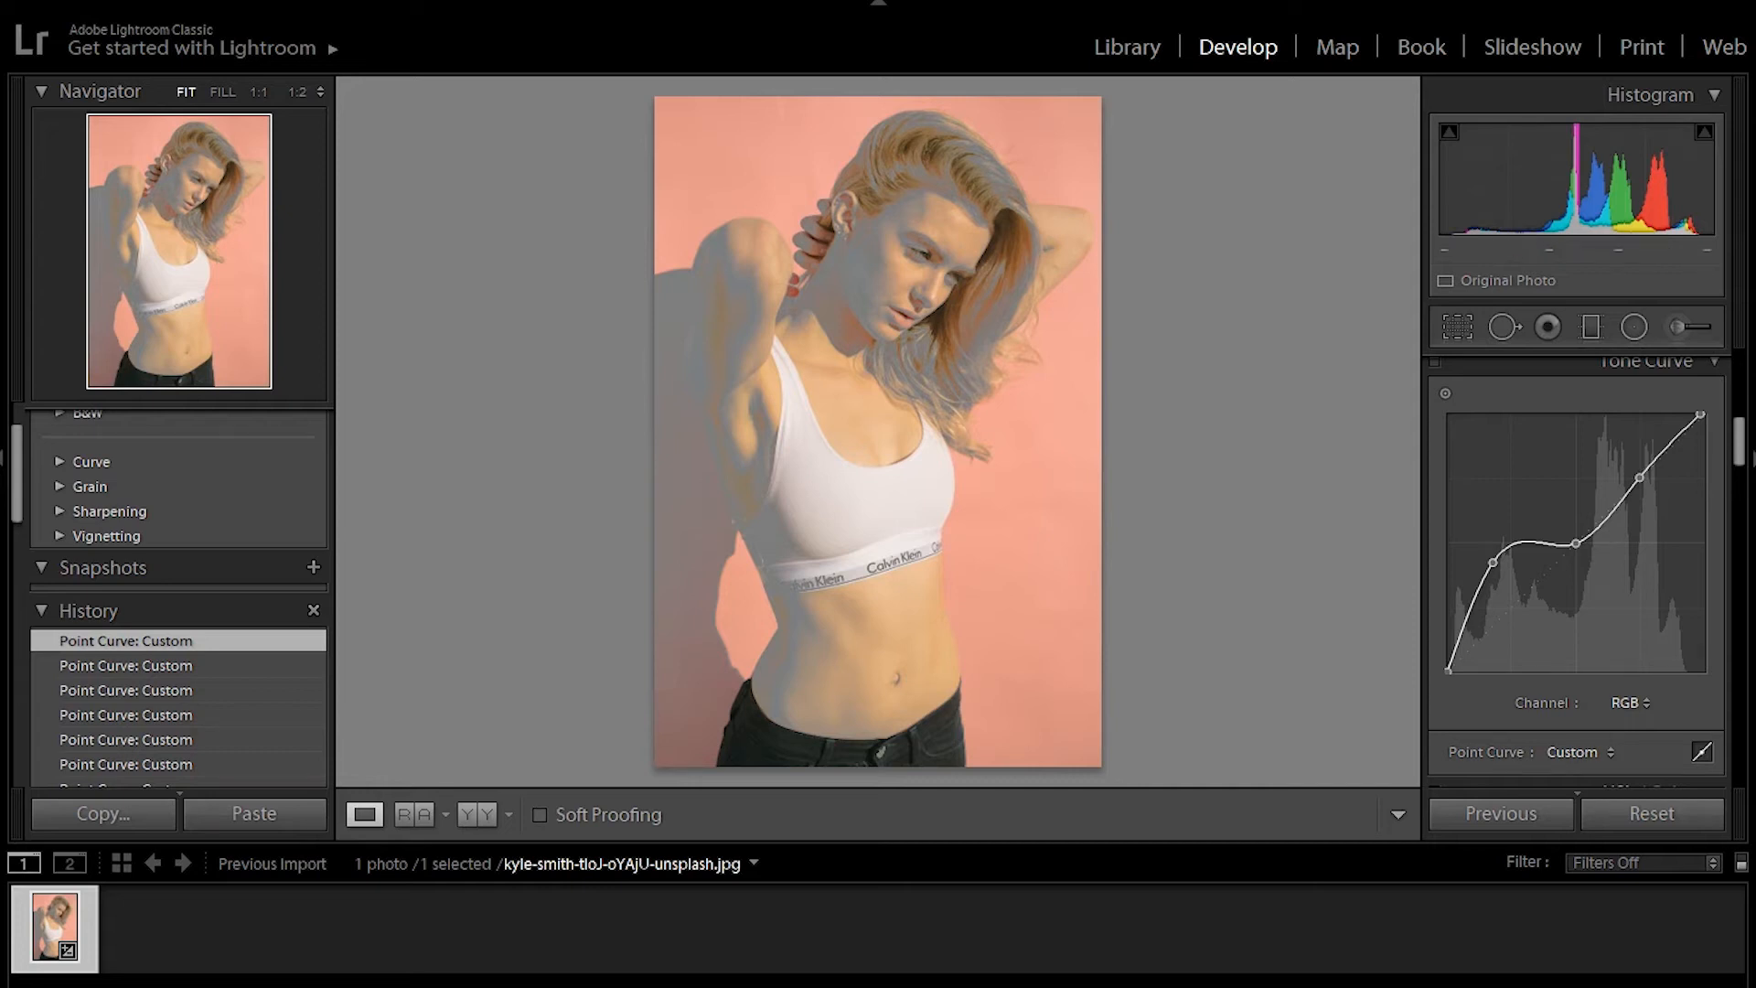
pyautogui.doubleClick(1494, 562)
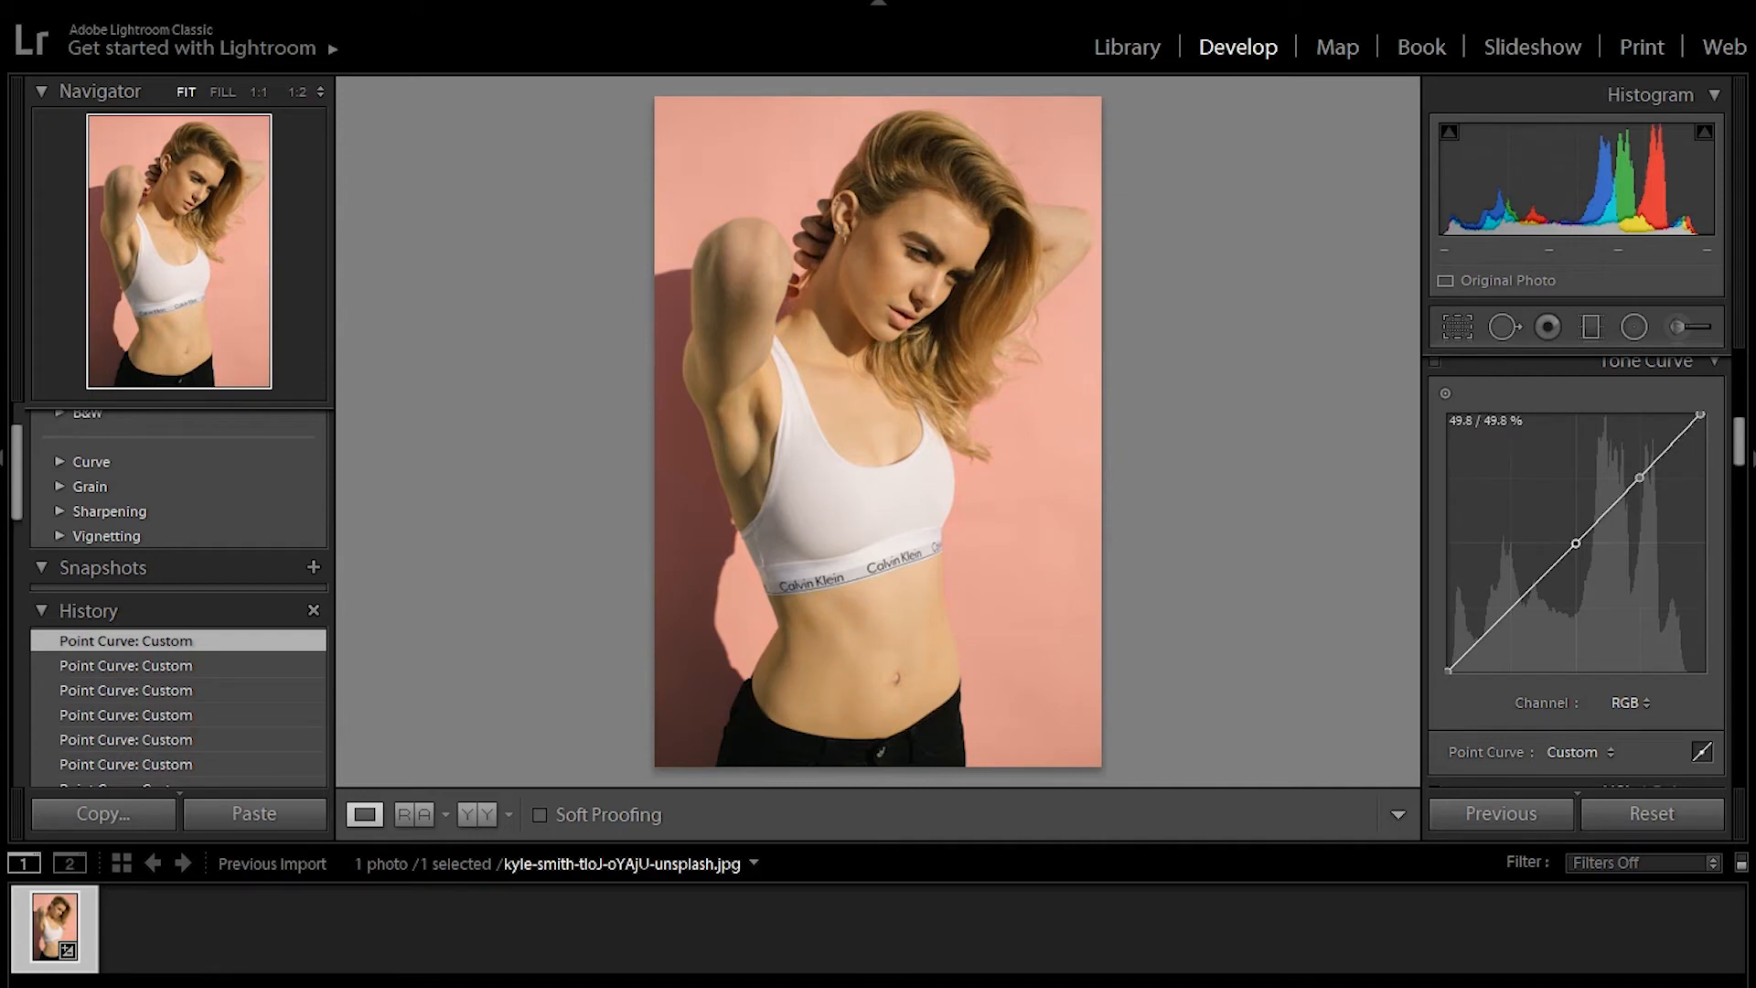
pyautogui.doubleClick(1576, 544)
pyautogui.doubleClick(1639, 476)
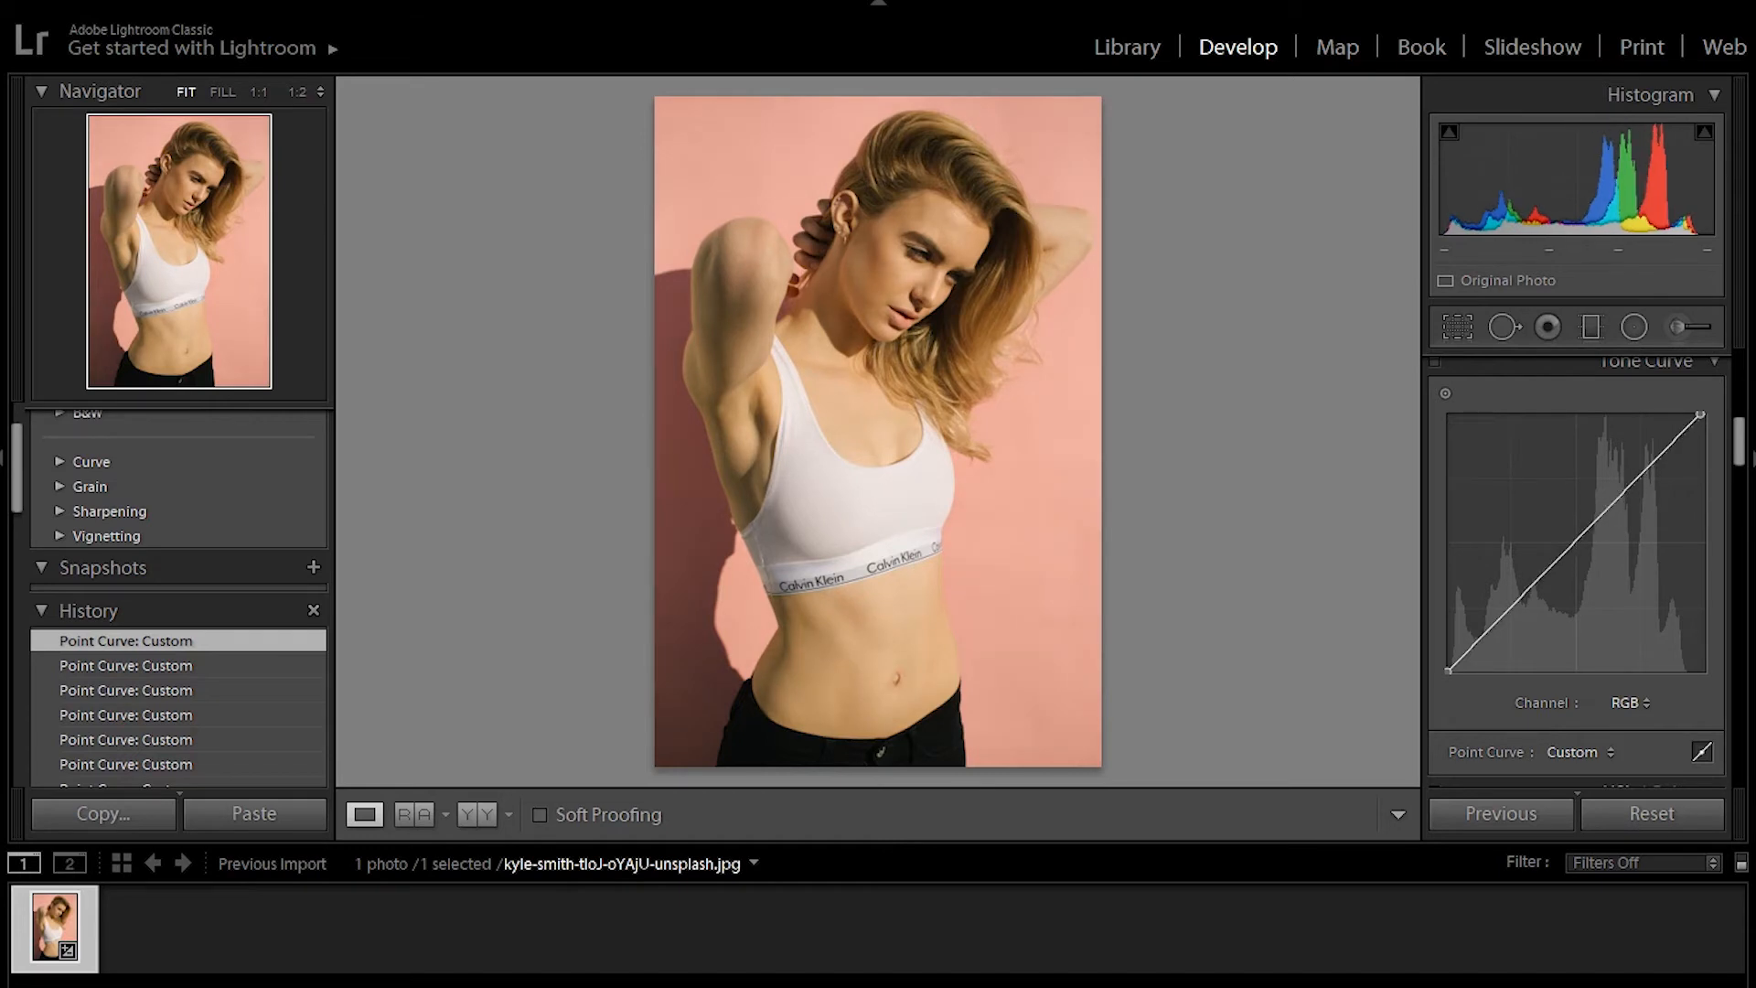
# - Try a high-contrast S-curve on the RGB channel with three points, raising the highlights and lowering the shadows, and remove the points
pyautogui.click(1635, 482)
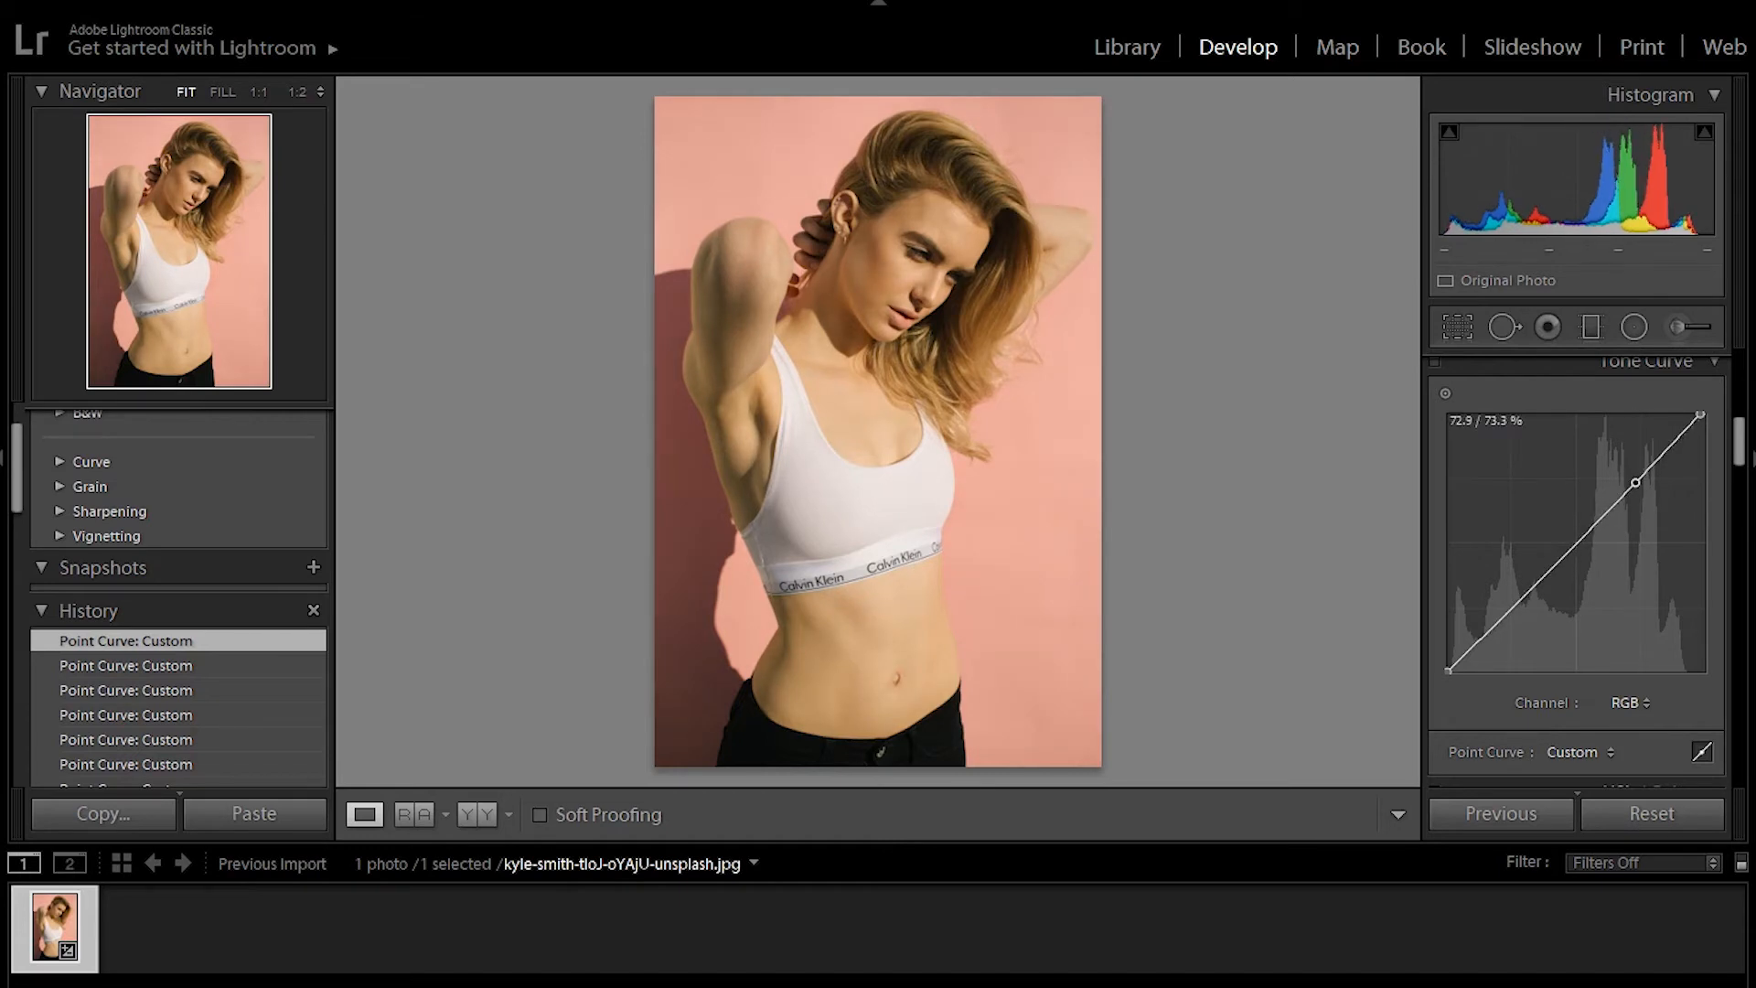
pyautogui.click(1577, 546)
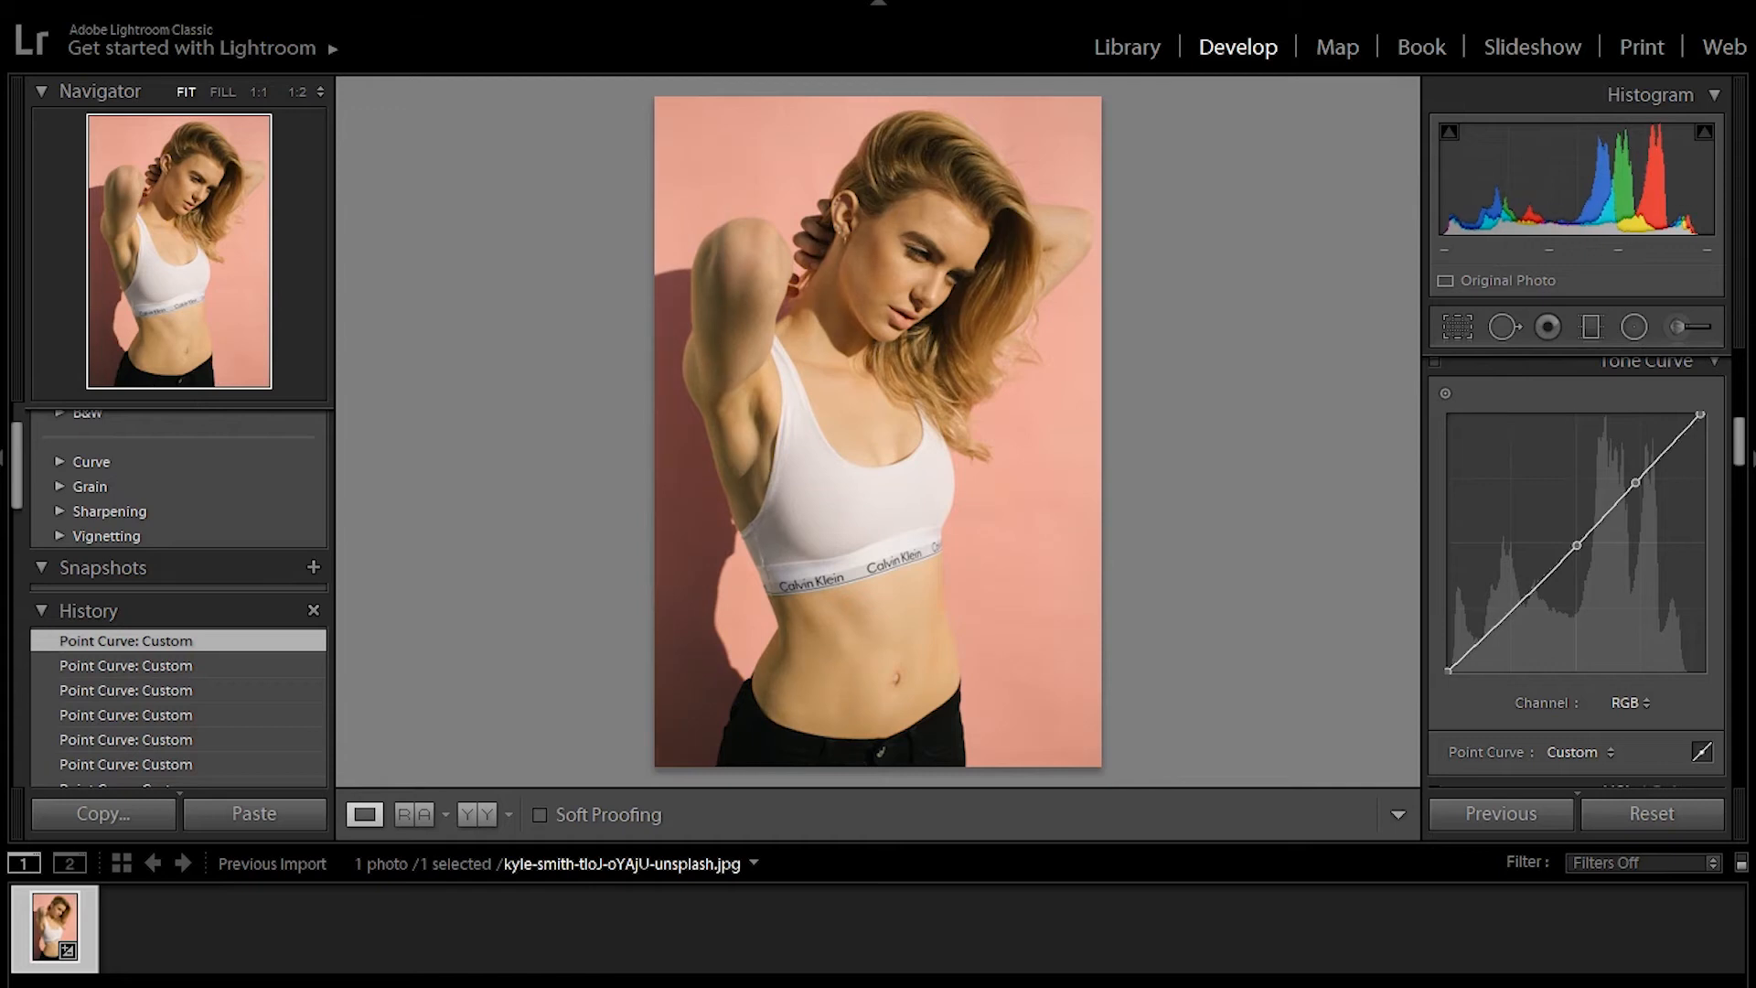
pyautogui.click(1510, 607)
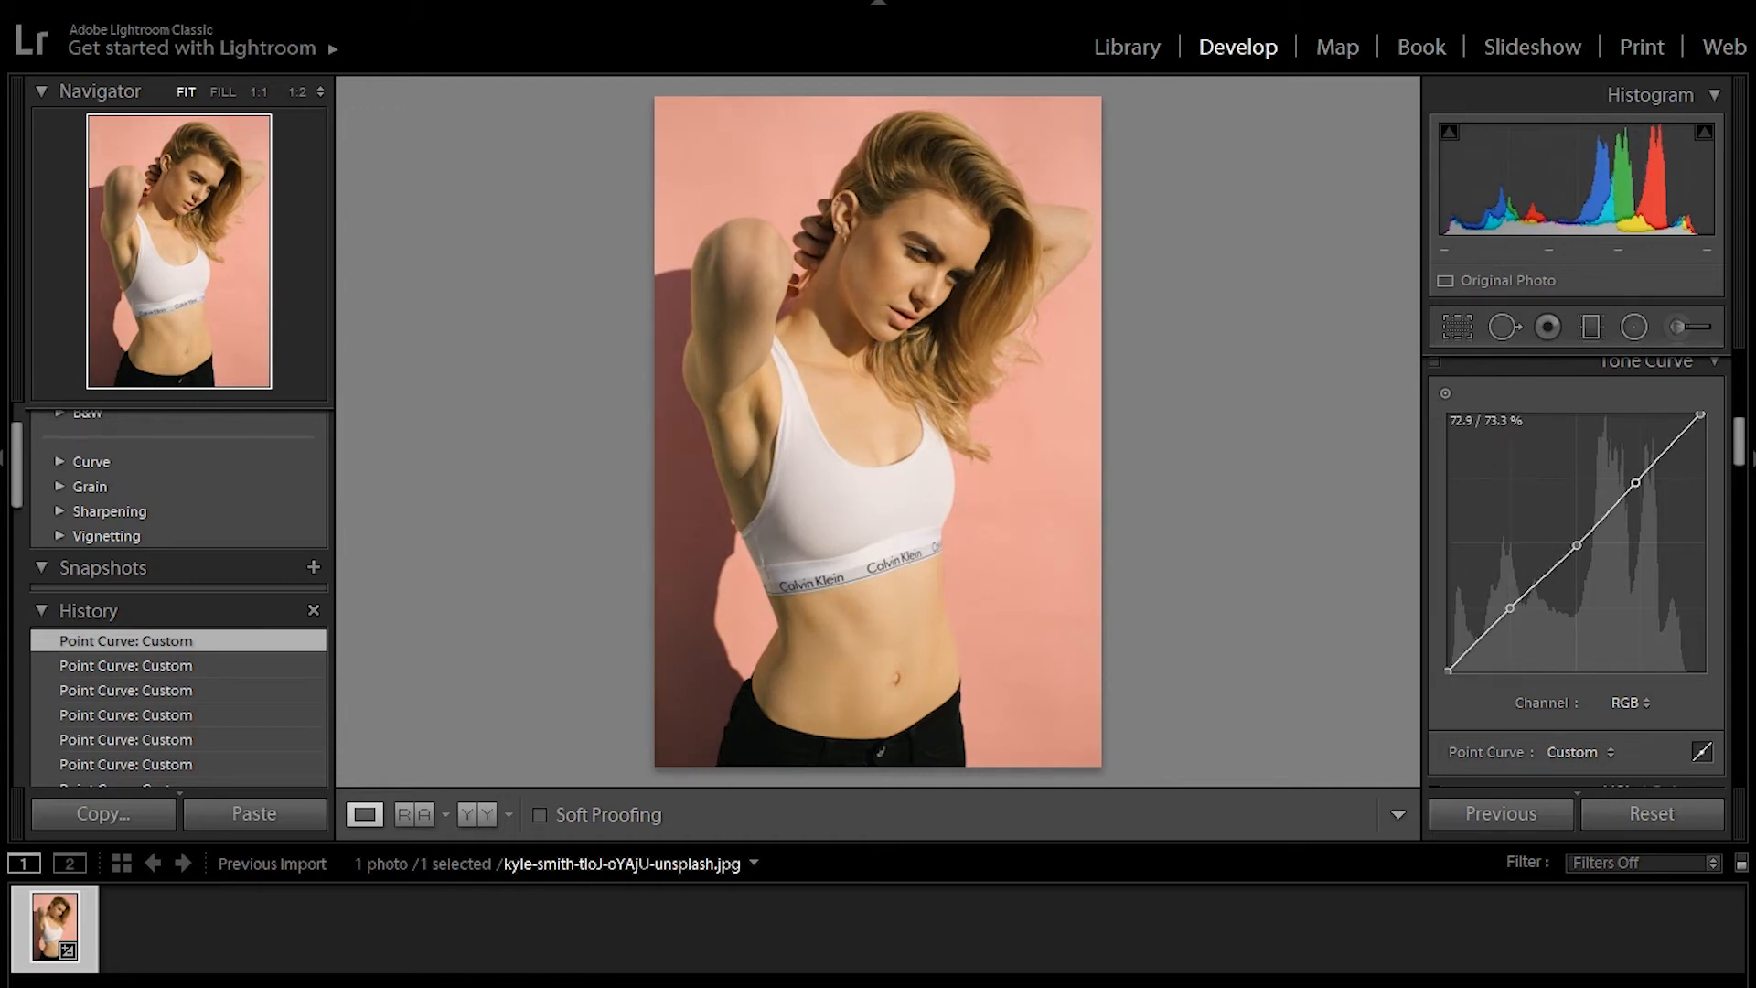
pyautogui.moveTo(1635, 482); pyautogui.dragTo(1633, 475)
pyautogui.moveTo(1510, 607); pyautogui.dragTo(1508, 618)
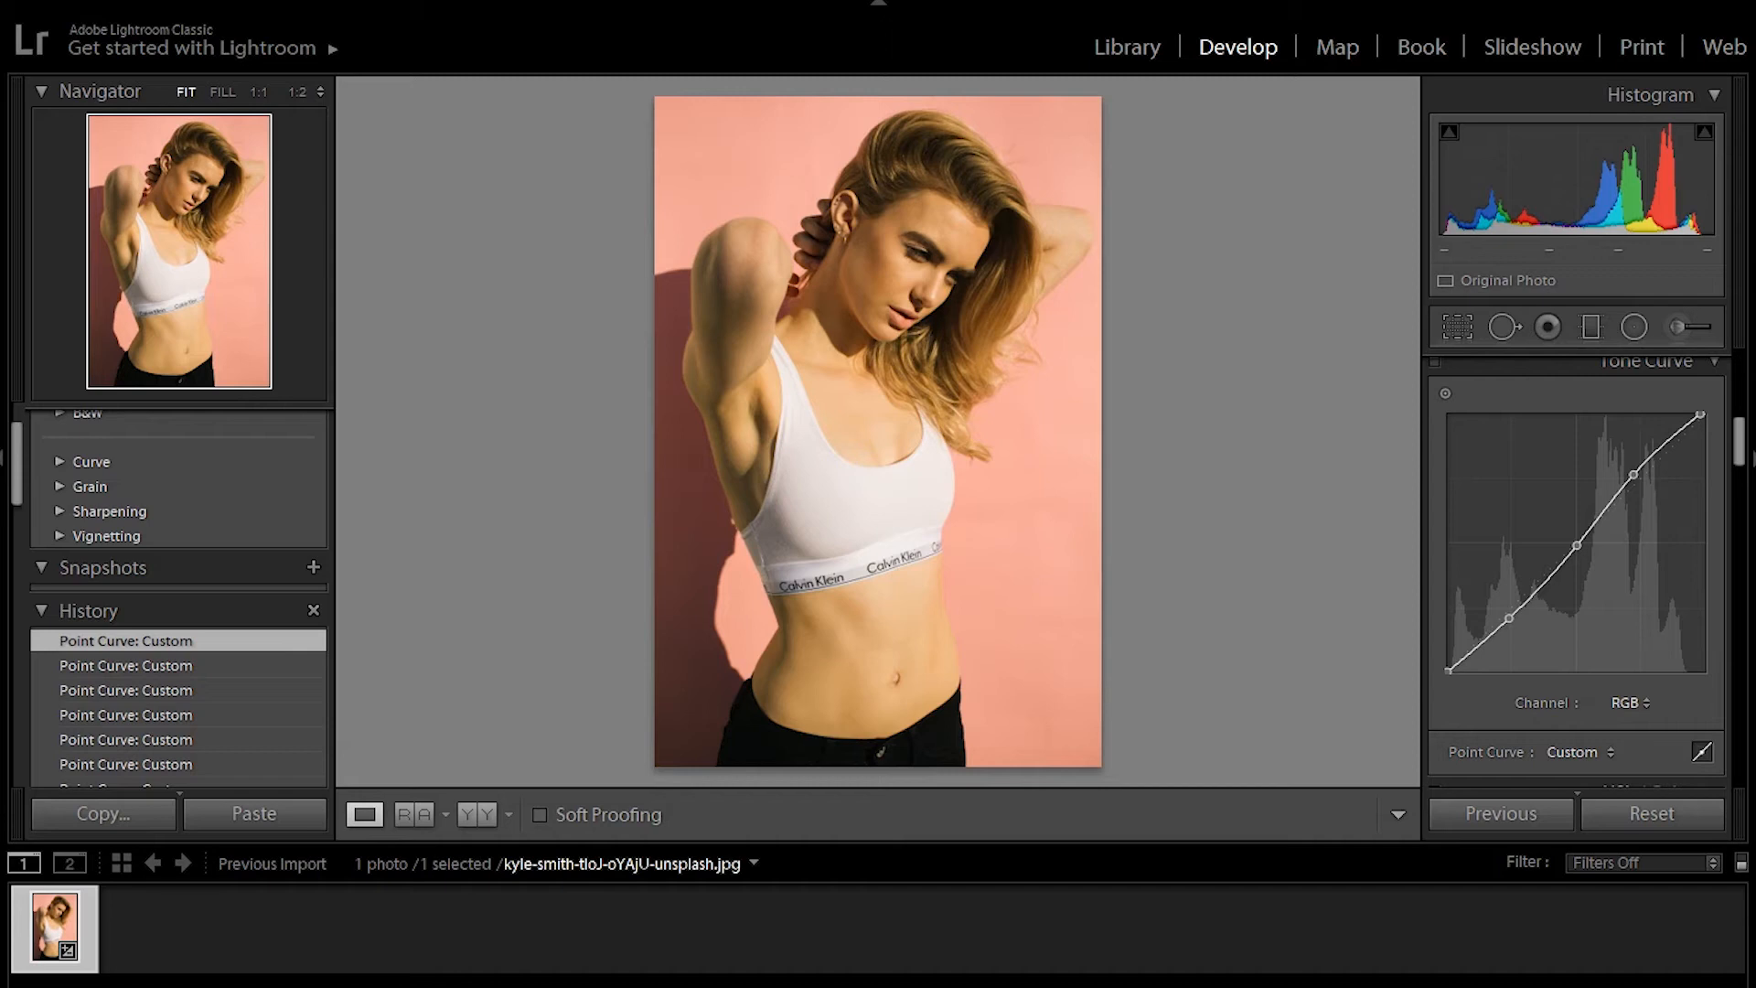
pyautogui.doubleClick(1633, 475)
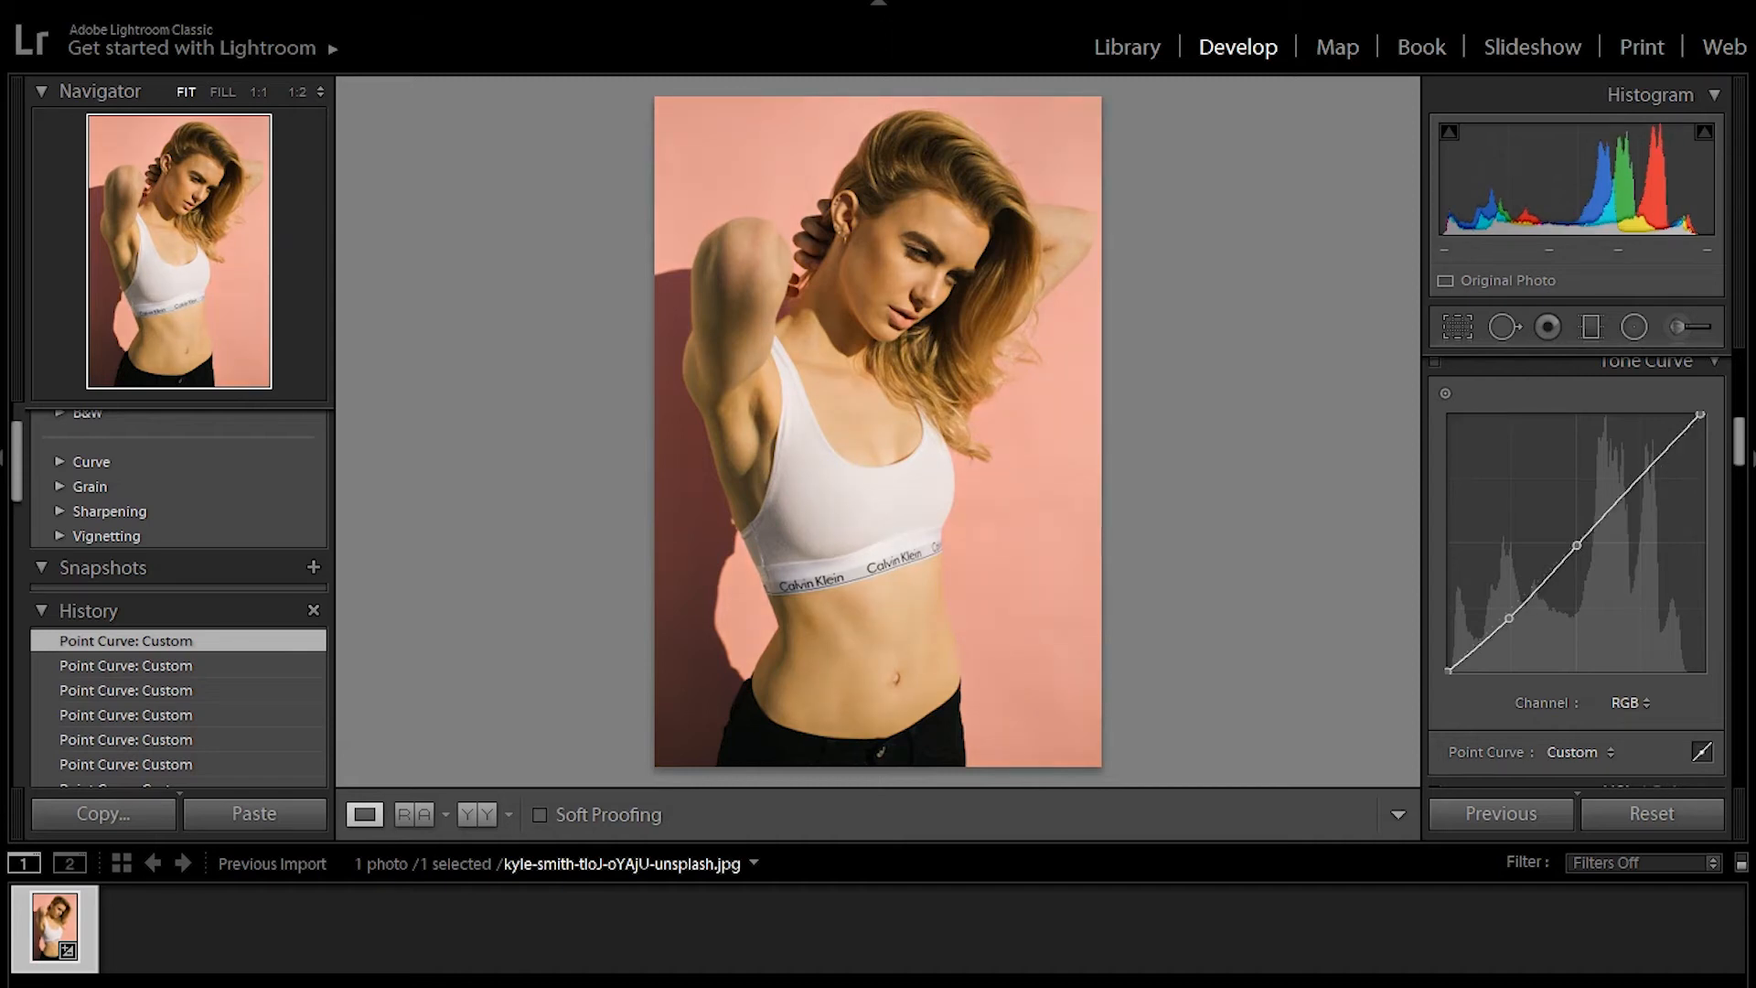
pyautogui.doubleClick(1509, 618)
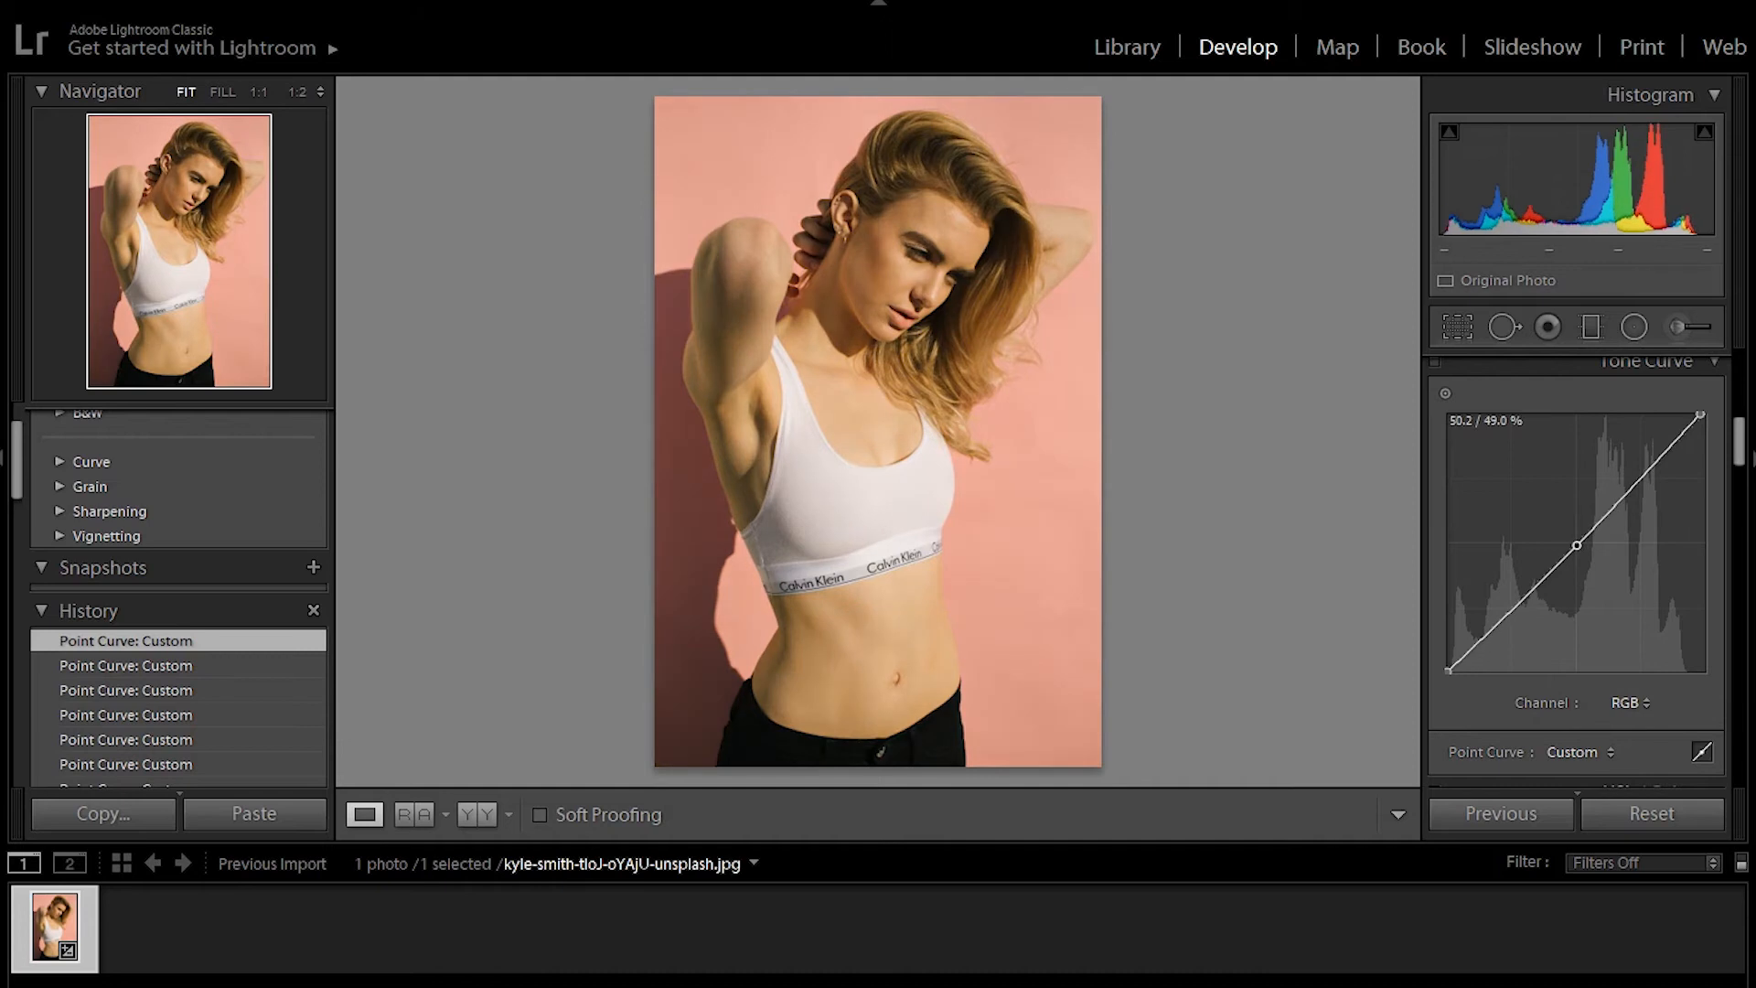
pyautogui.doubleClick(1577, 545)
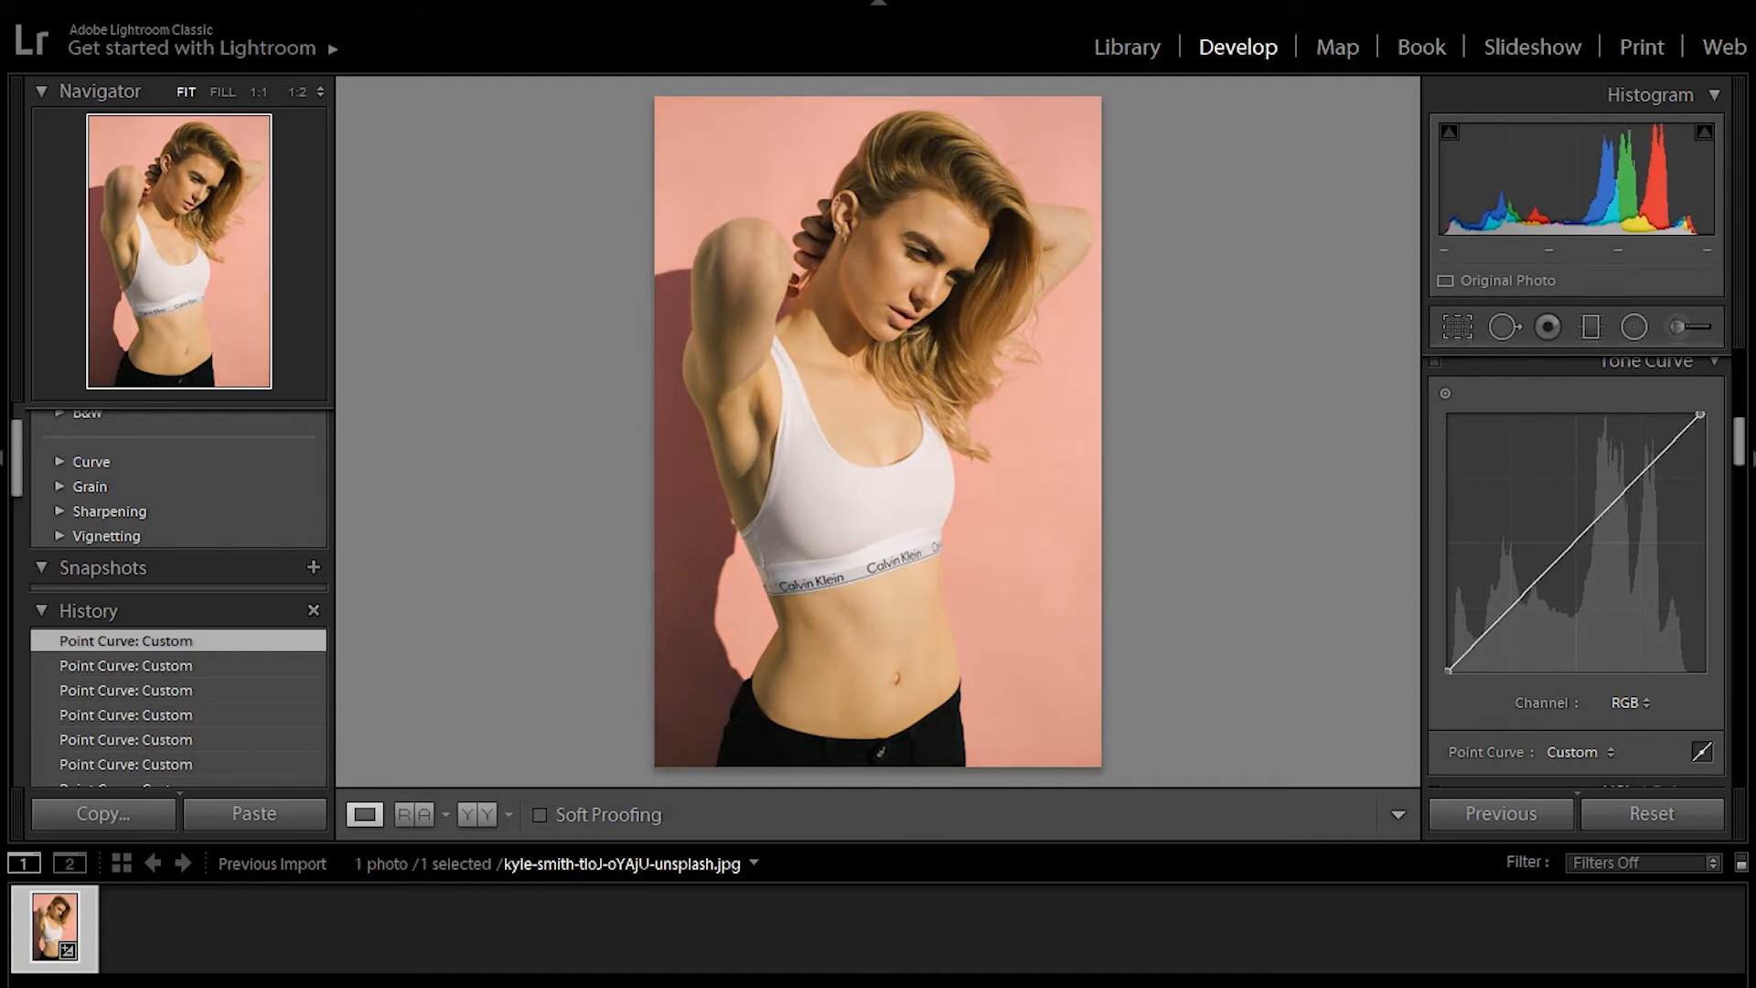
# - Try a low-contrast RGB curve with three points, raising the shadows and lowering the highlights while anchoring the midtones, and remove the points
pyautogui.click(1638, 480)
pyautogui.click(1578, 545)
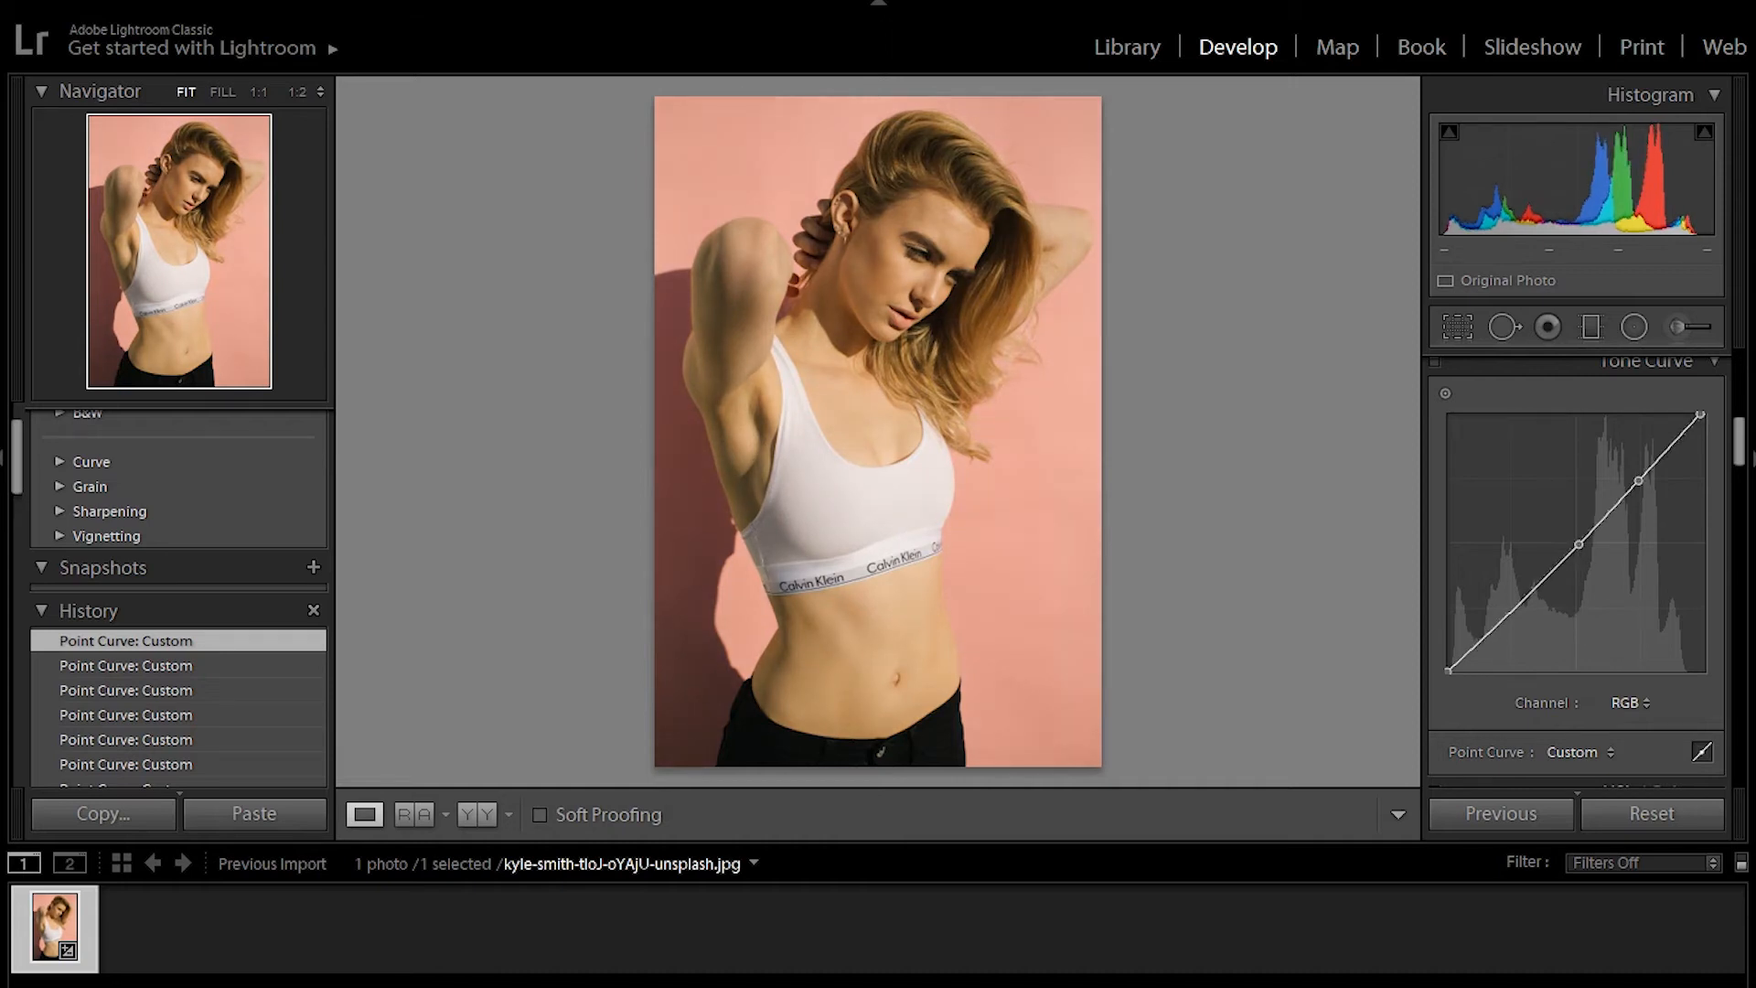
pyautogui.click(1513, 610)
pyautogui.moveTo(1514, 610); pyautogui.dragTo(1510, 599)
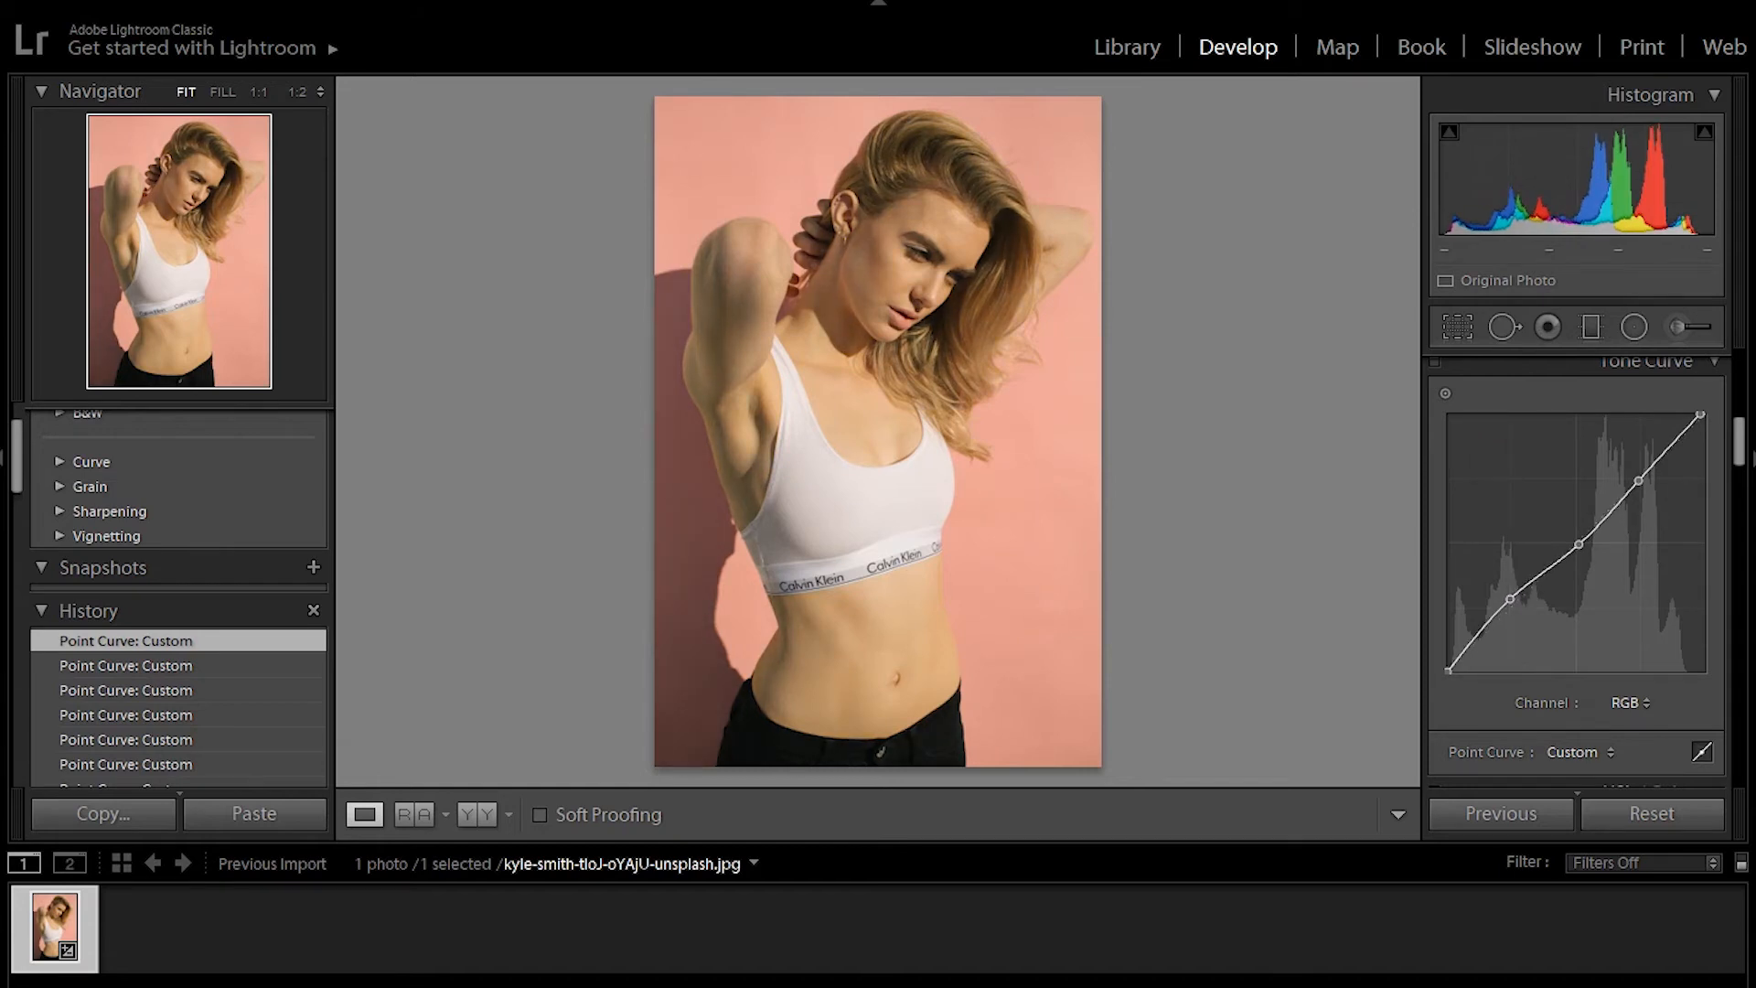
pyautogui.moveTo(1638, 480); pyautogui.dragTo(1642, 486)
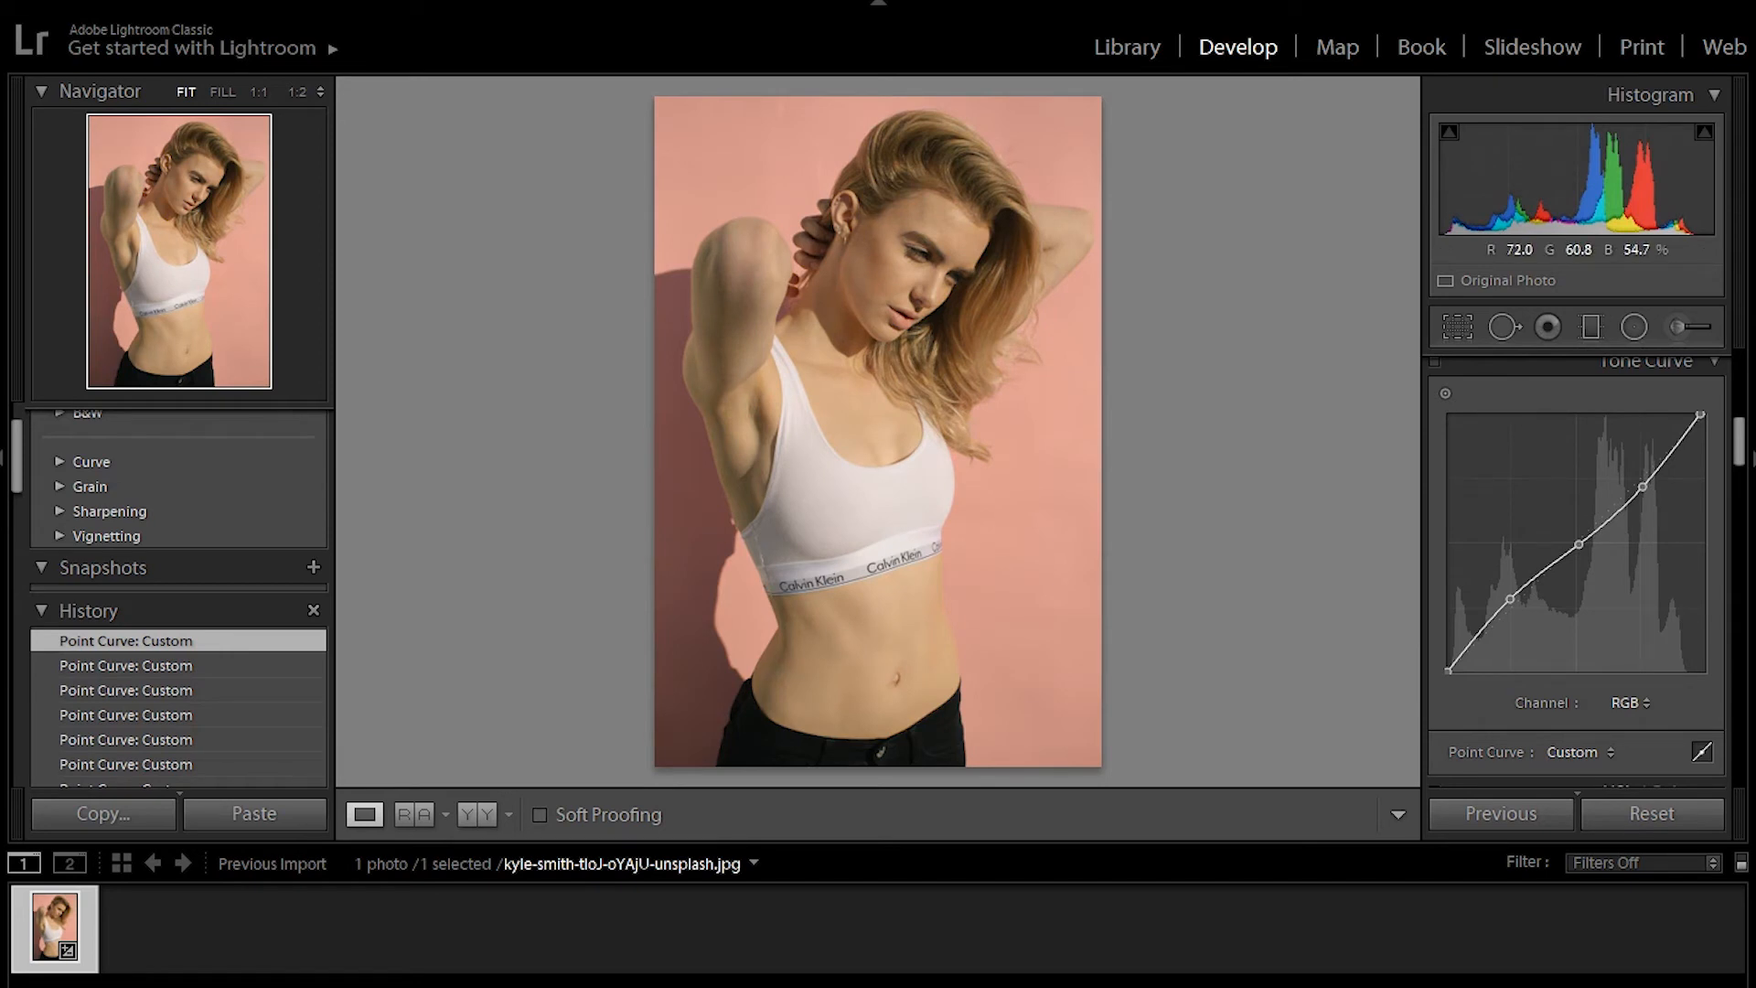
pyautogui.doubleClick(1510, 599)
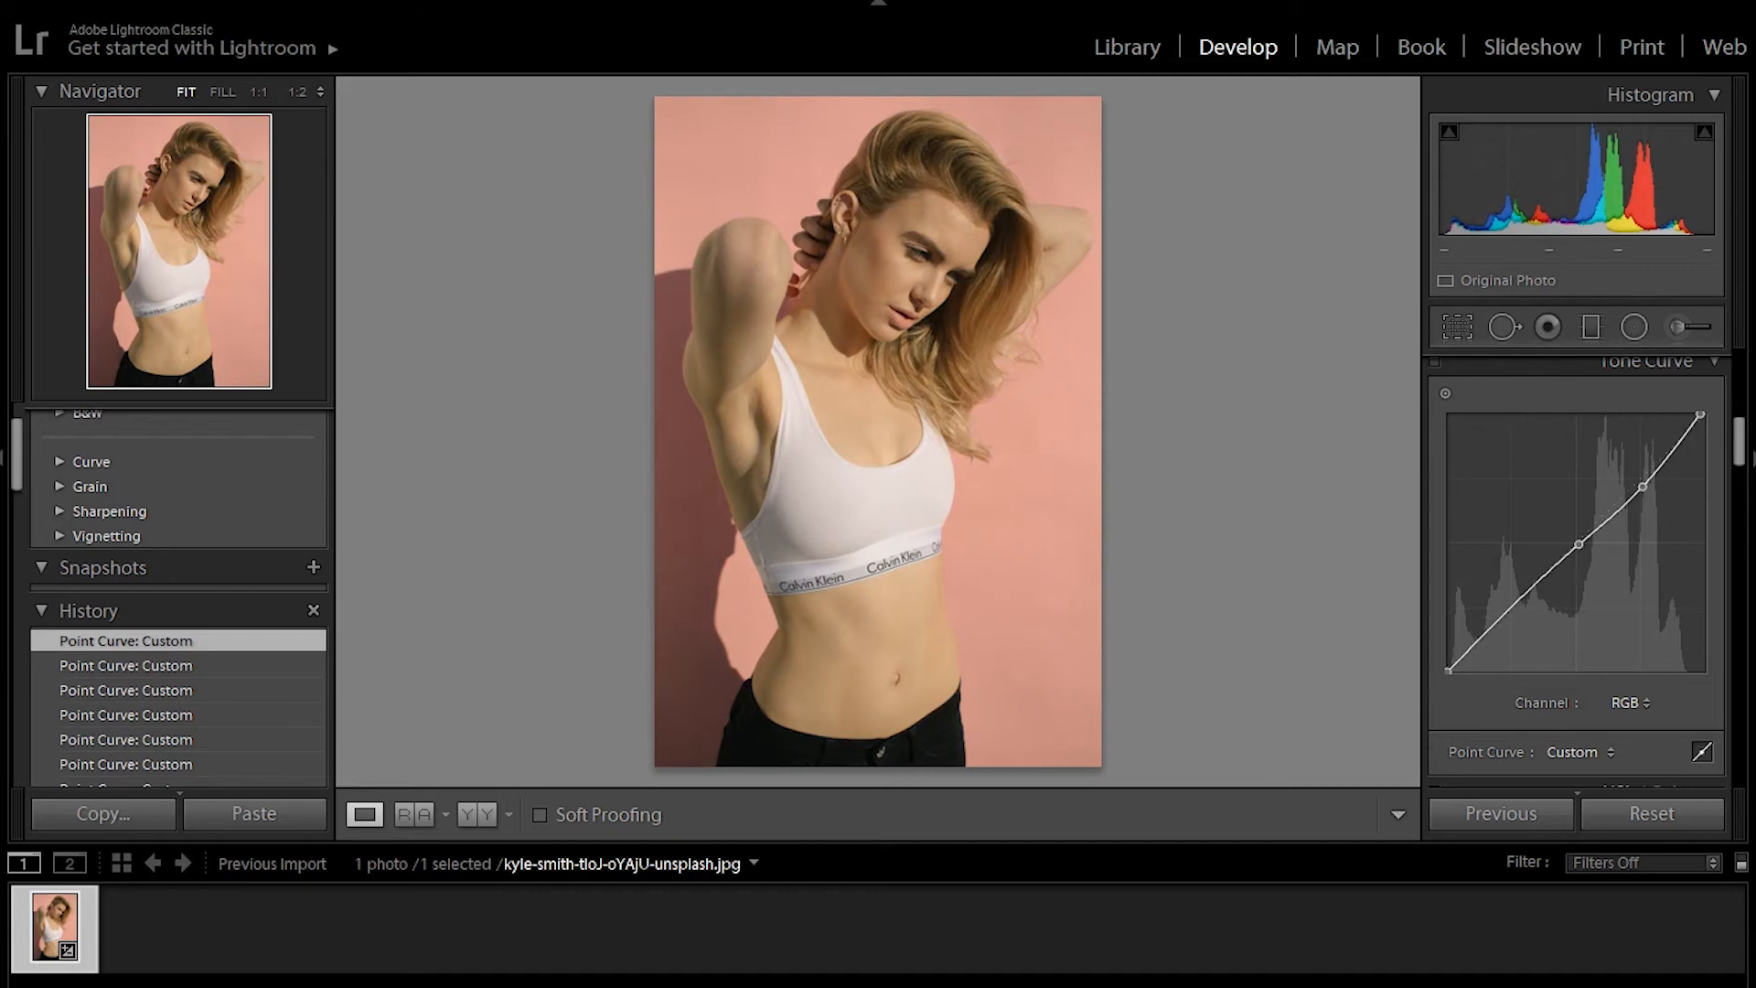
pyautogui.doubleClick(1642, 485)
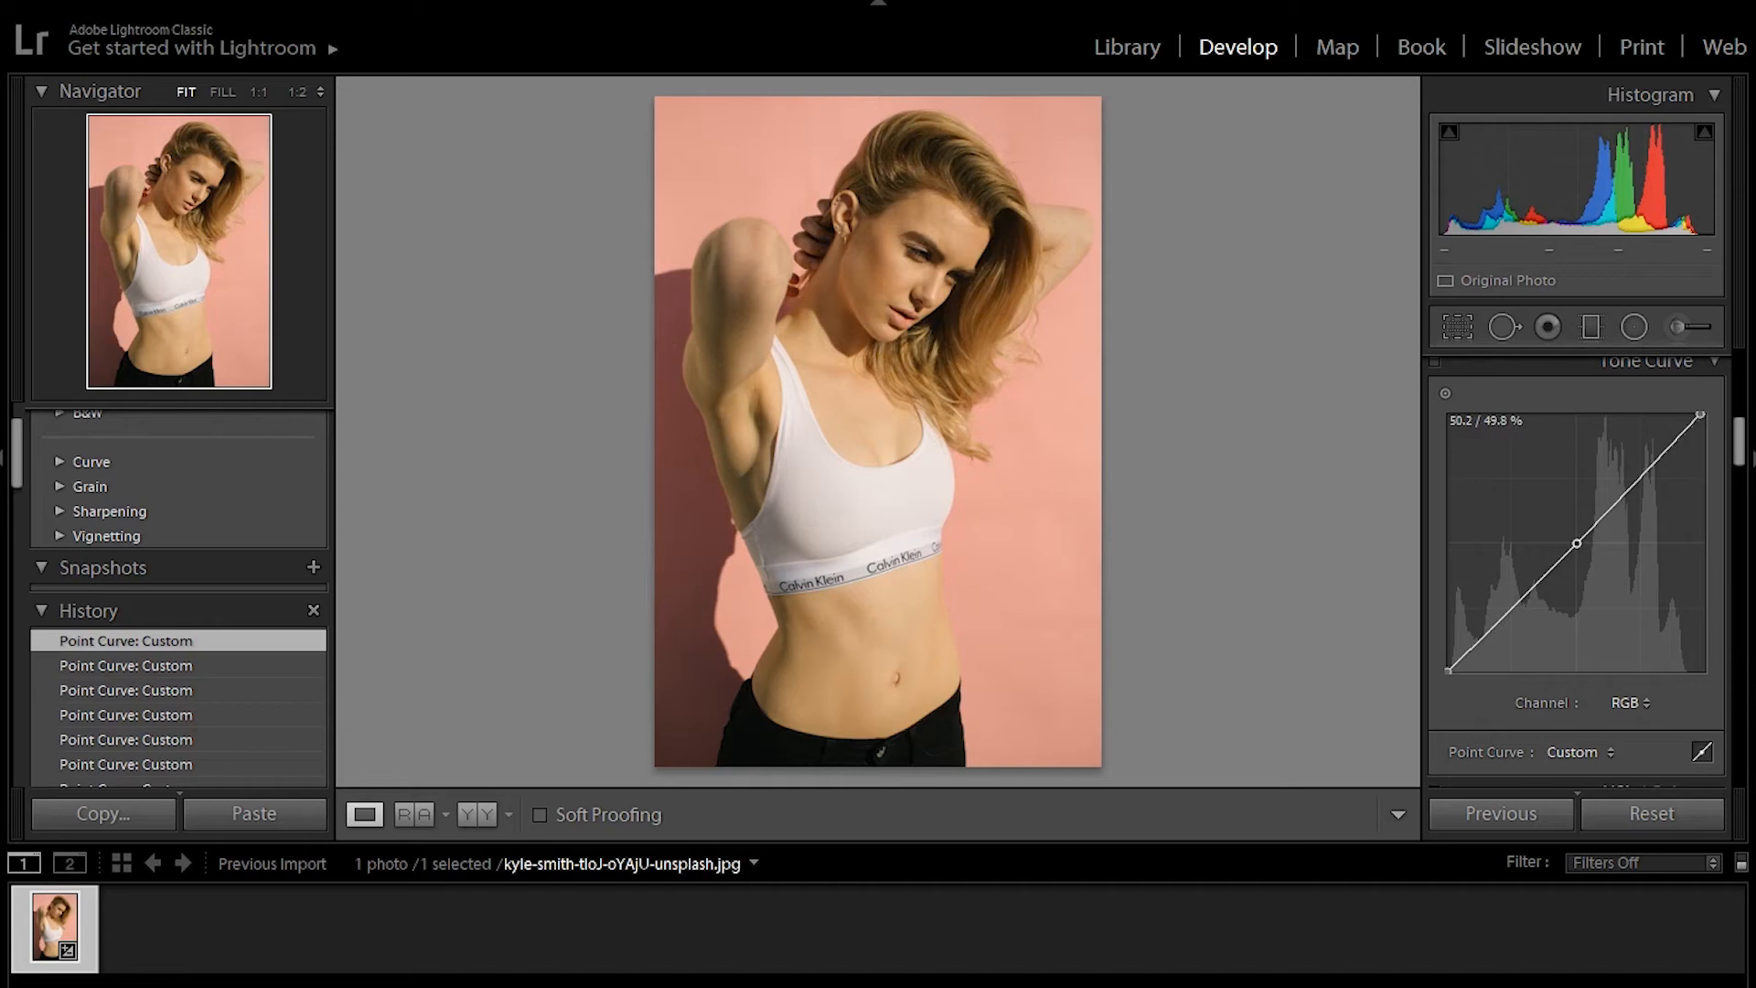
pyautogui.moveTo(1577, 544); pyautogui.dragTo(1579, 544)
pyautogui.doubleClick(1579, 543)
# - Try pulling the RGB curve's white point and black point horizontally inward to brighten the highlights and darken the shadows
pyautogui.scroll(5, 1577, 567)
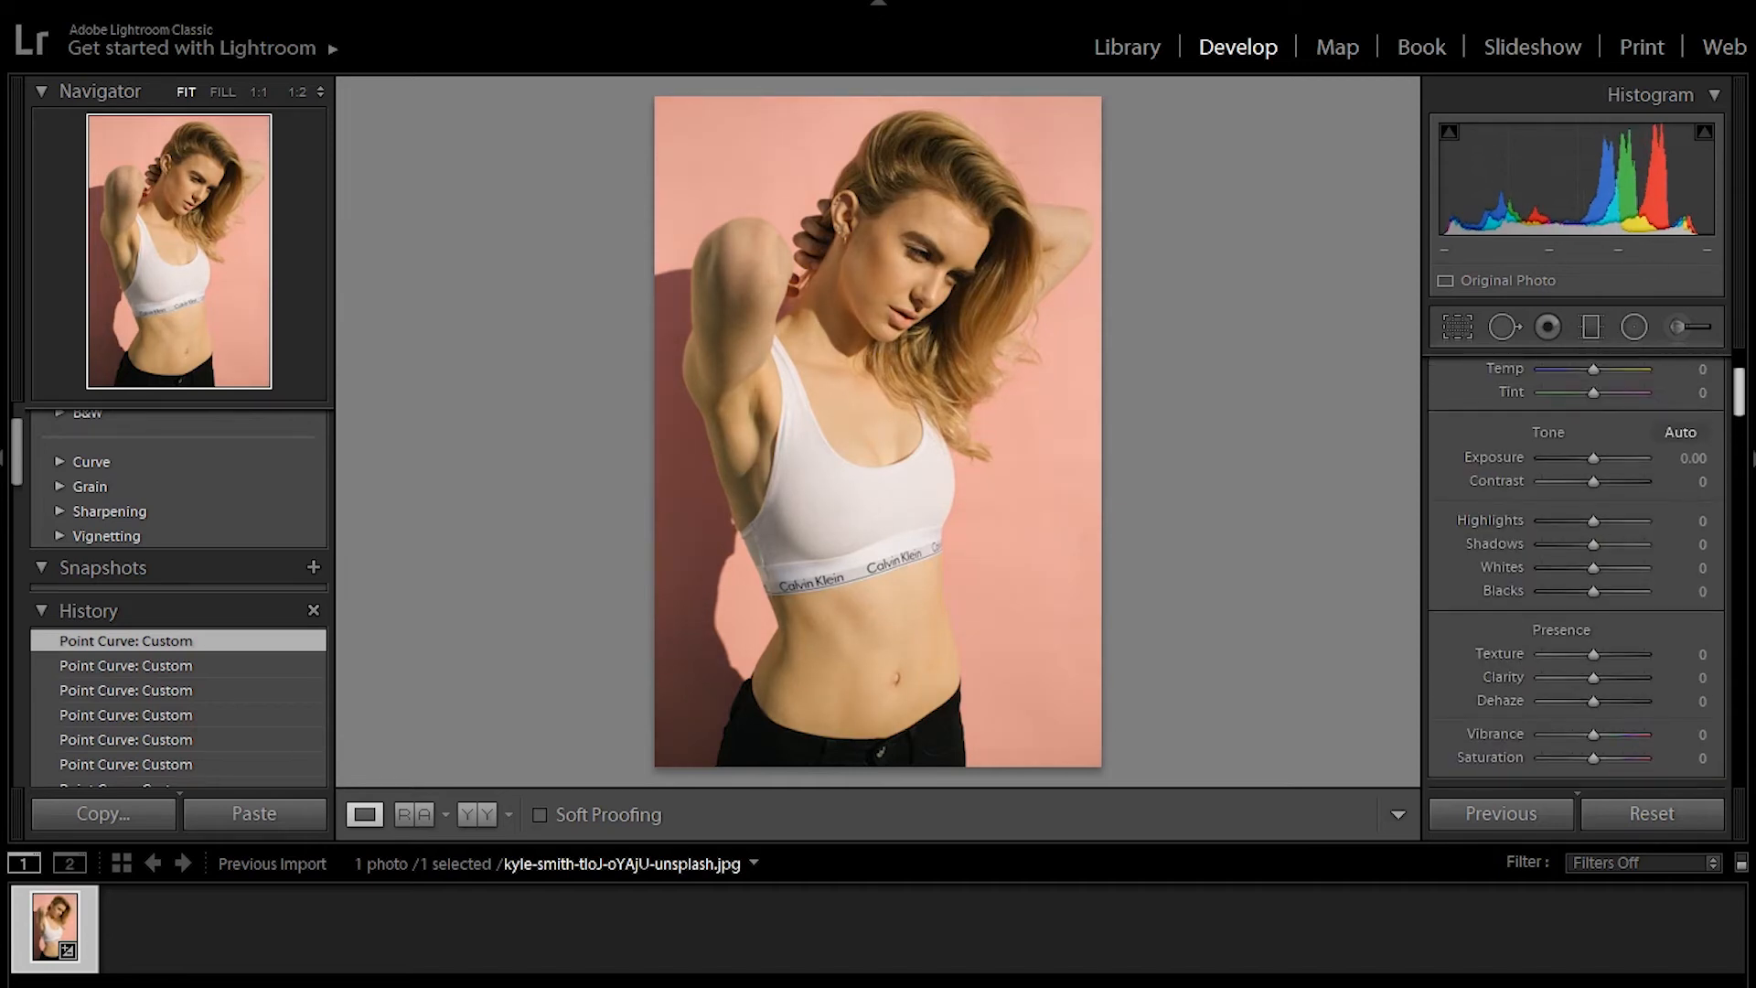
pyautogui.scroll(-5, 1577, 567)
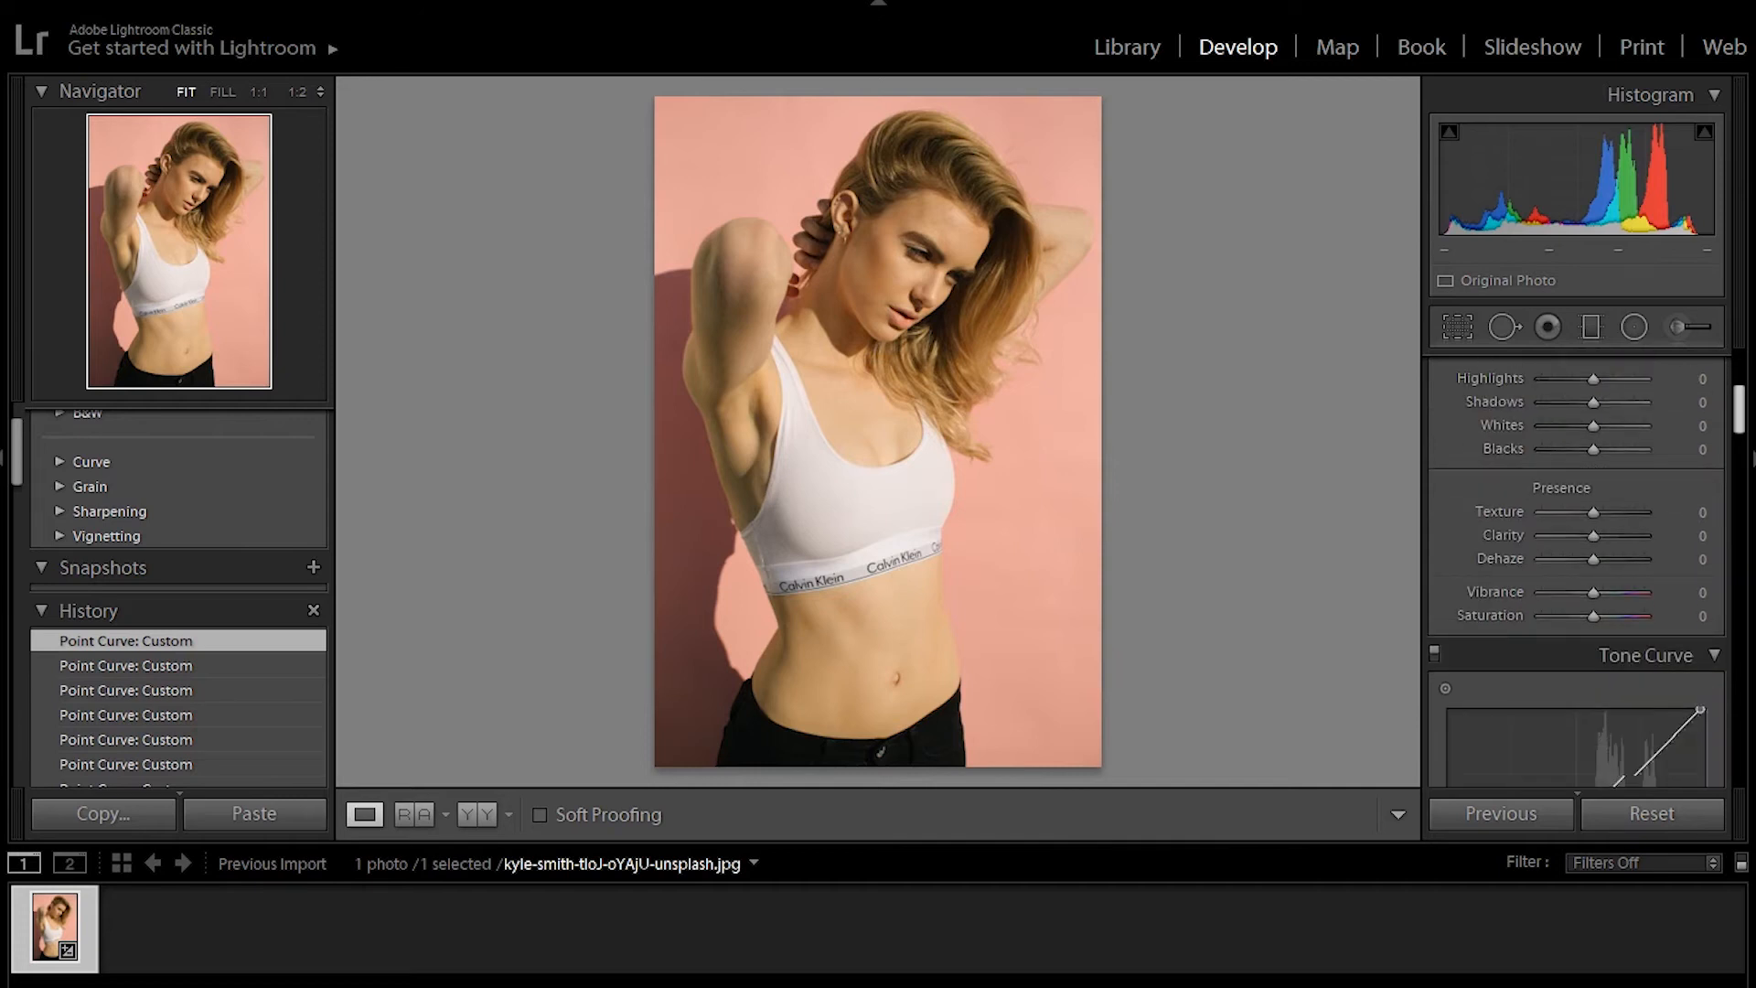
pyautogui.scroll(-1, 1576, 567)
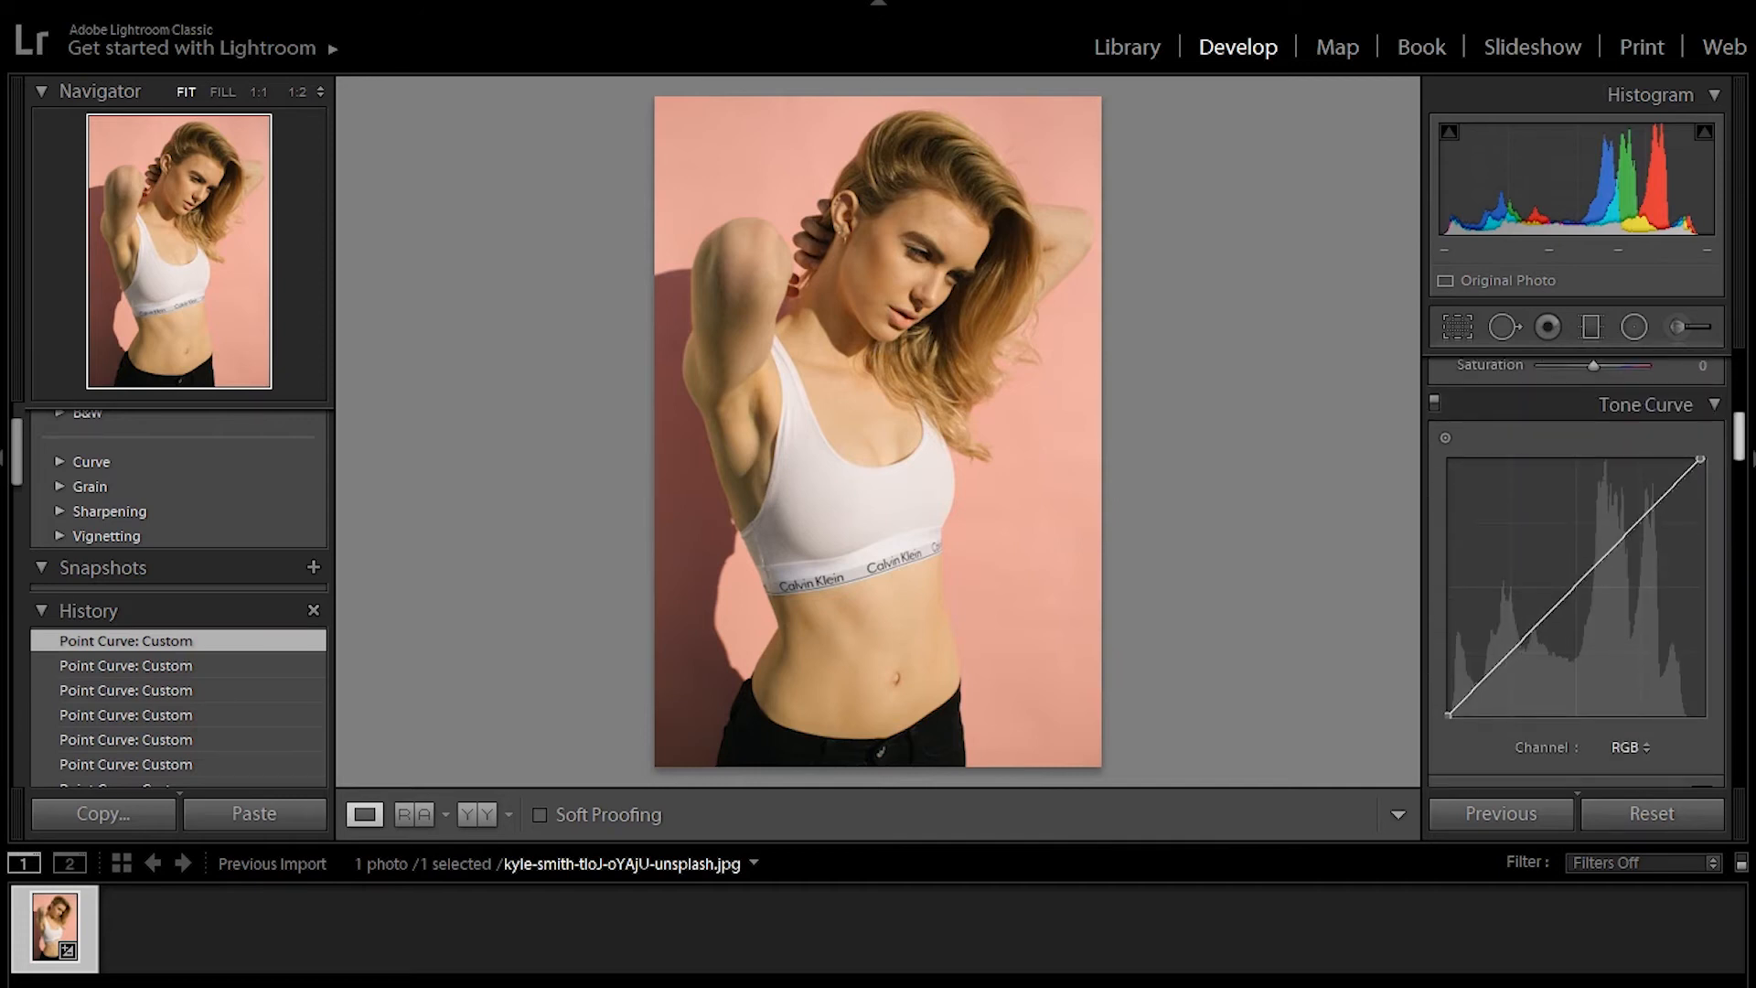
pyautogui.moveTo(1700, 458); pyautogui.dragTo(1683, 458)
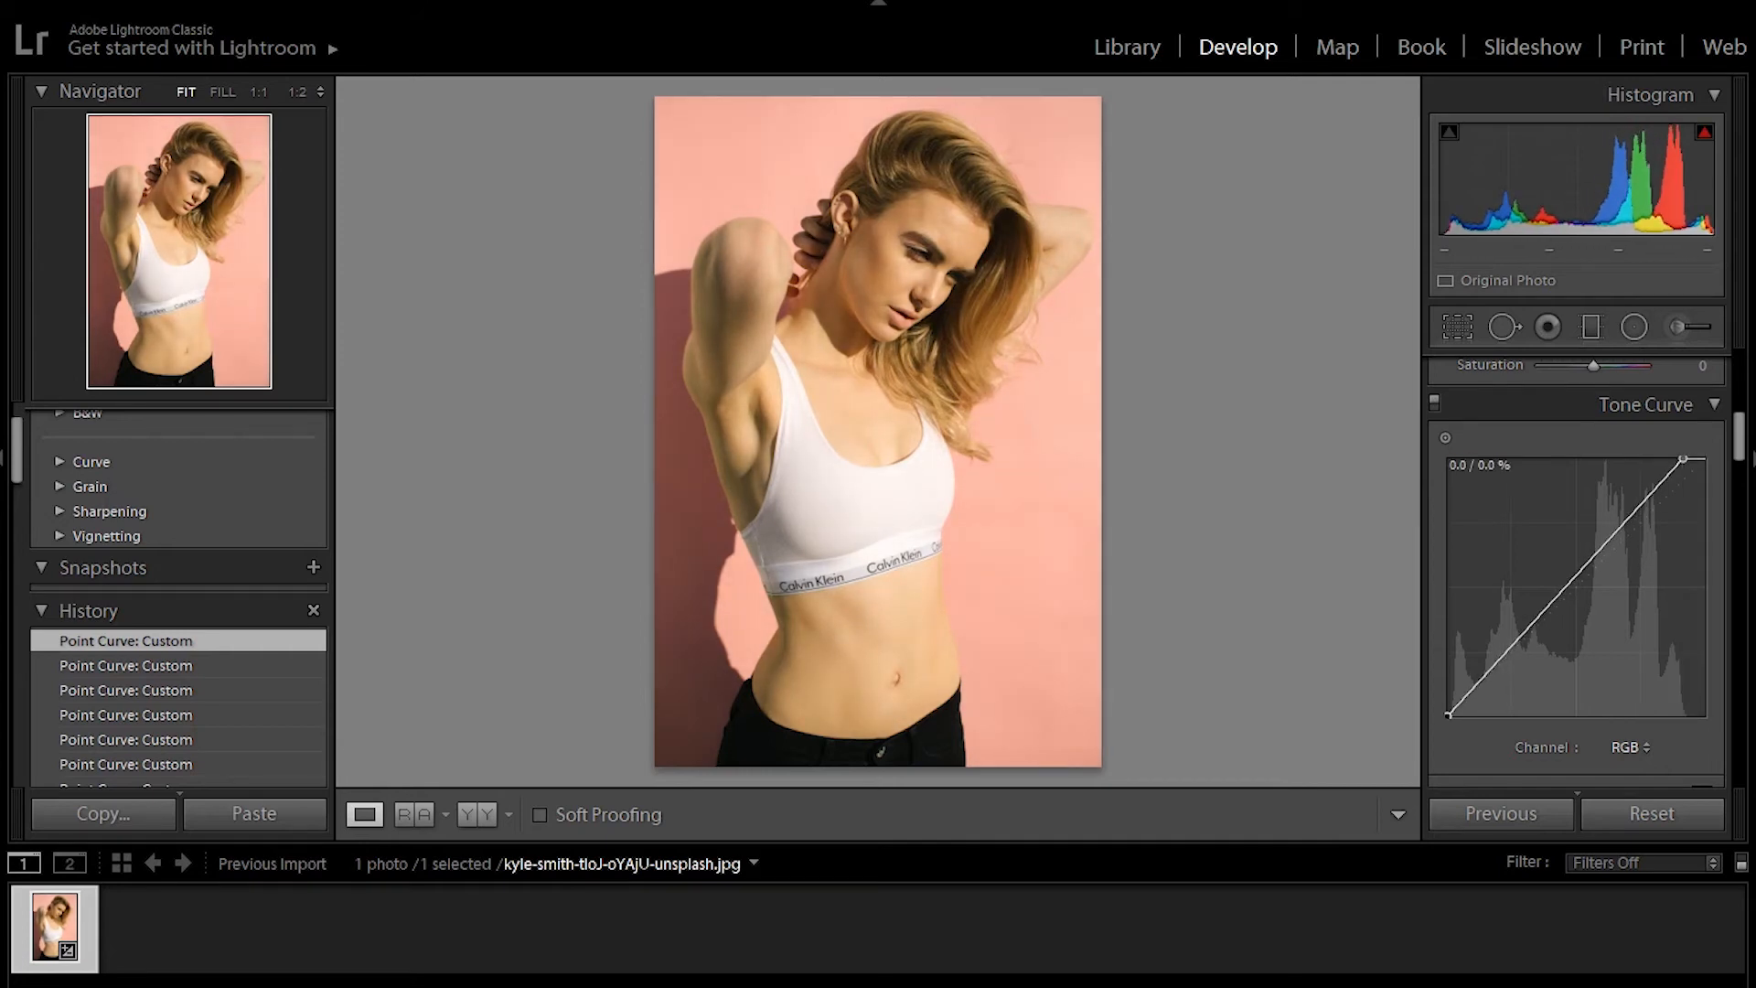
pyautogui.moveTo(1449, 714); pyautogui.dragTo(1470, 714)
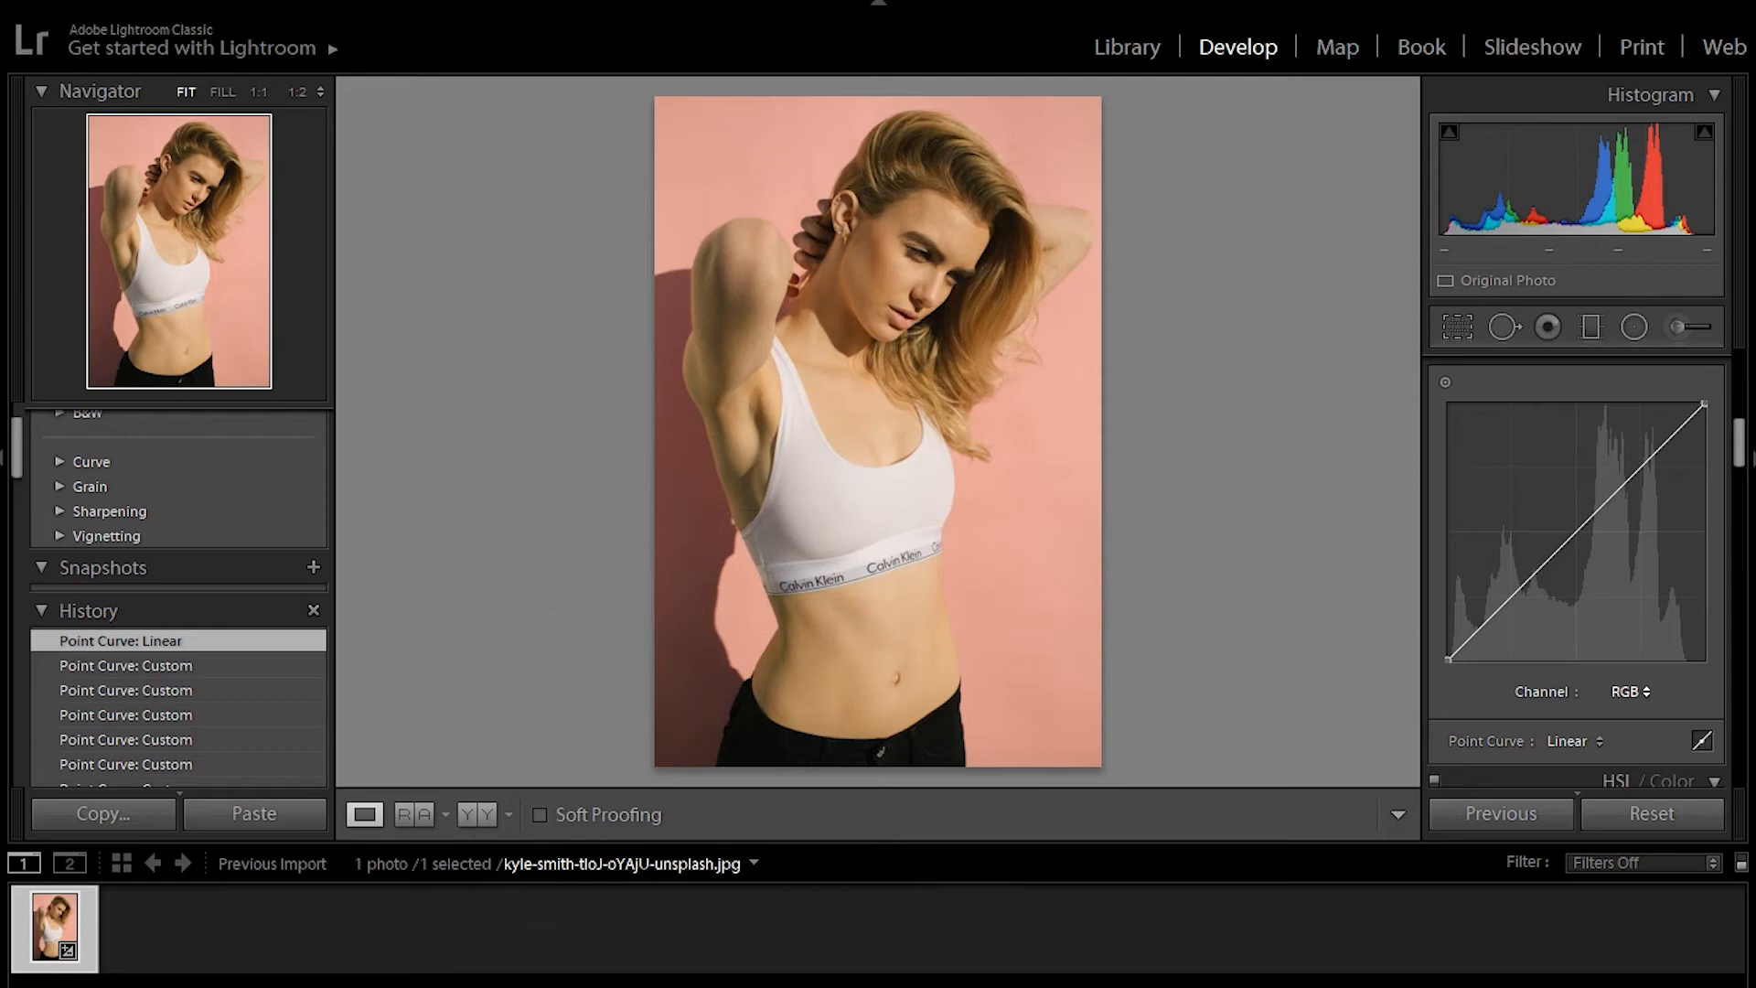
# - View the point curves of the Red, Green and Blue channels one after another
pyautogui.click(1630, 691)
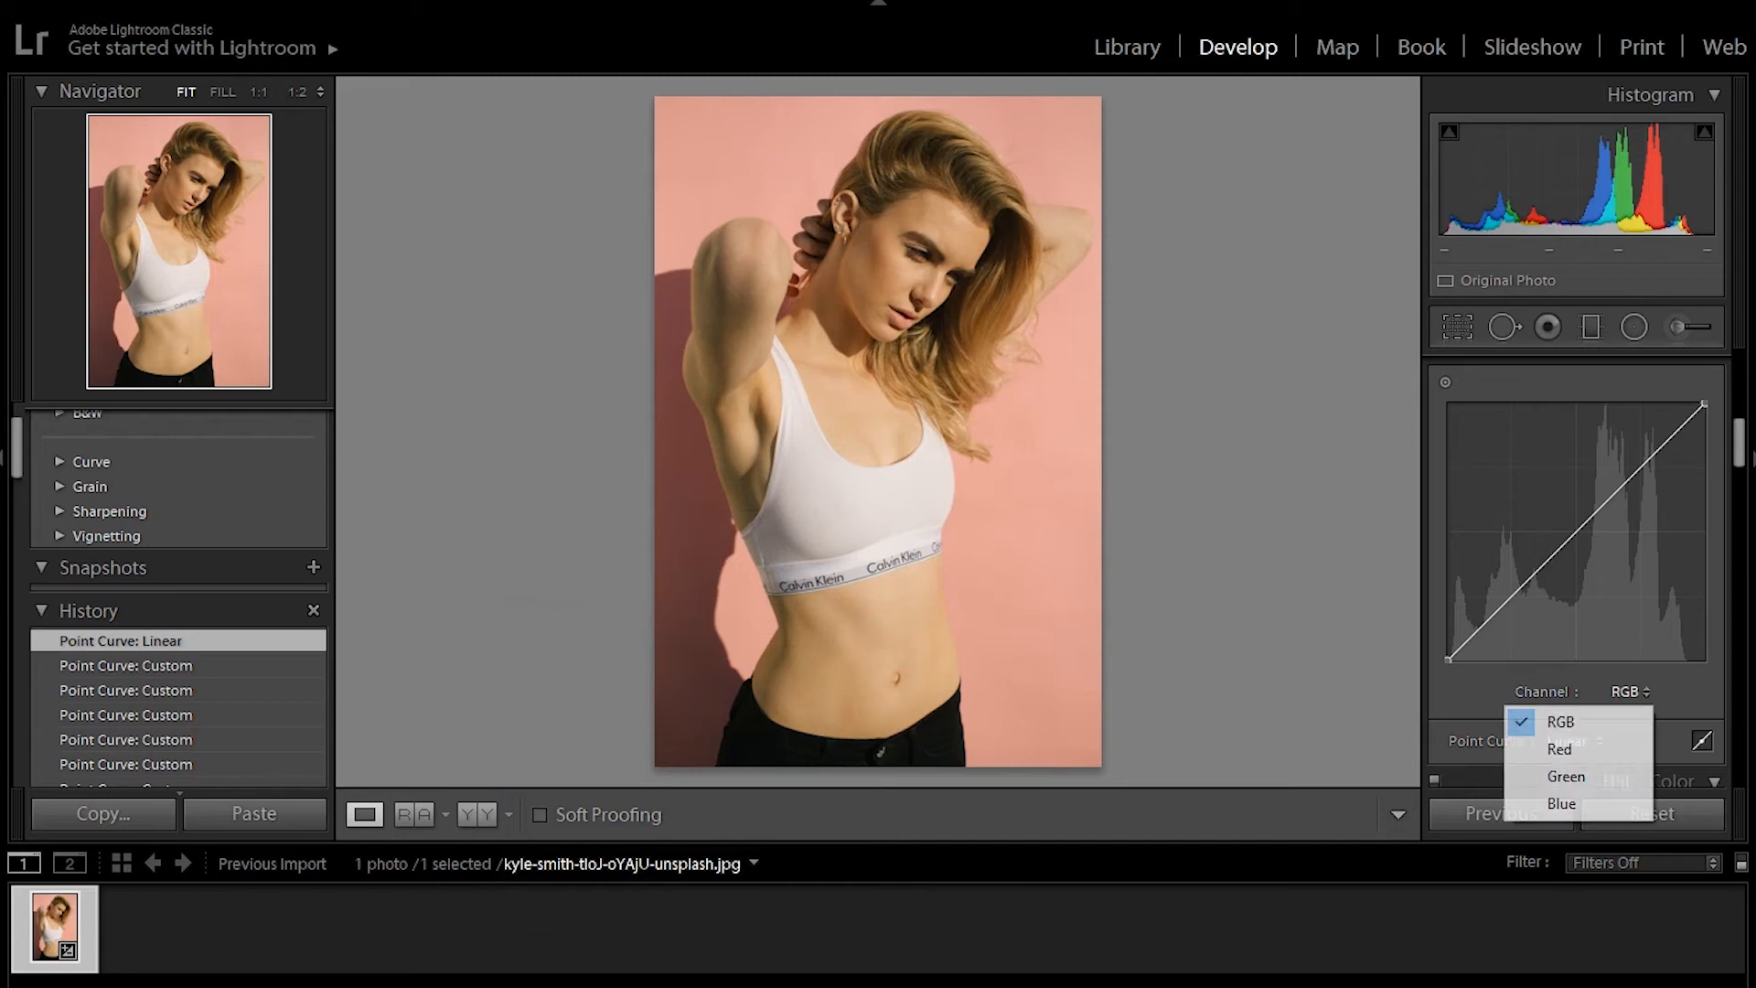
pyautogui.click(1560, 749)
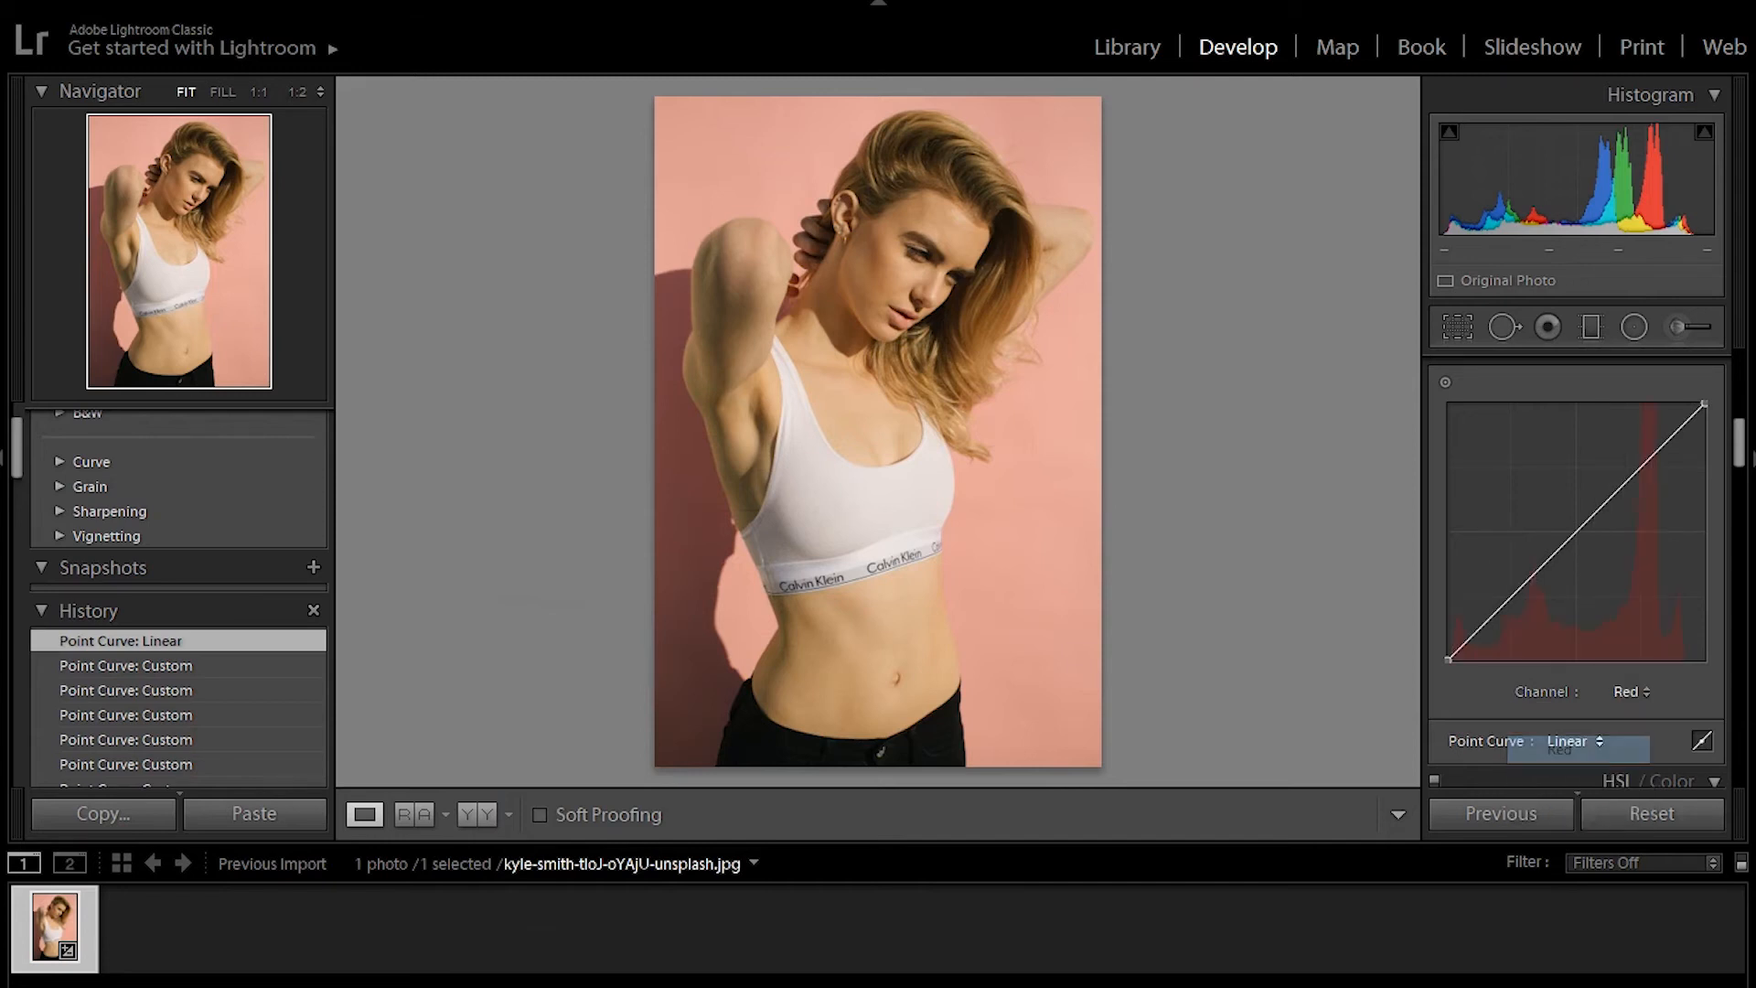
pyautogui.click(1630, 691)
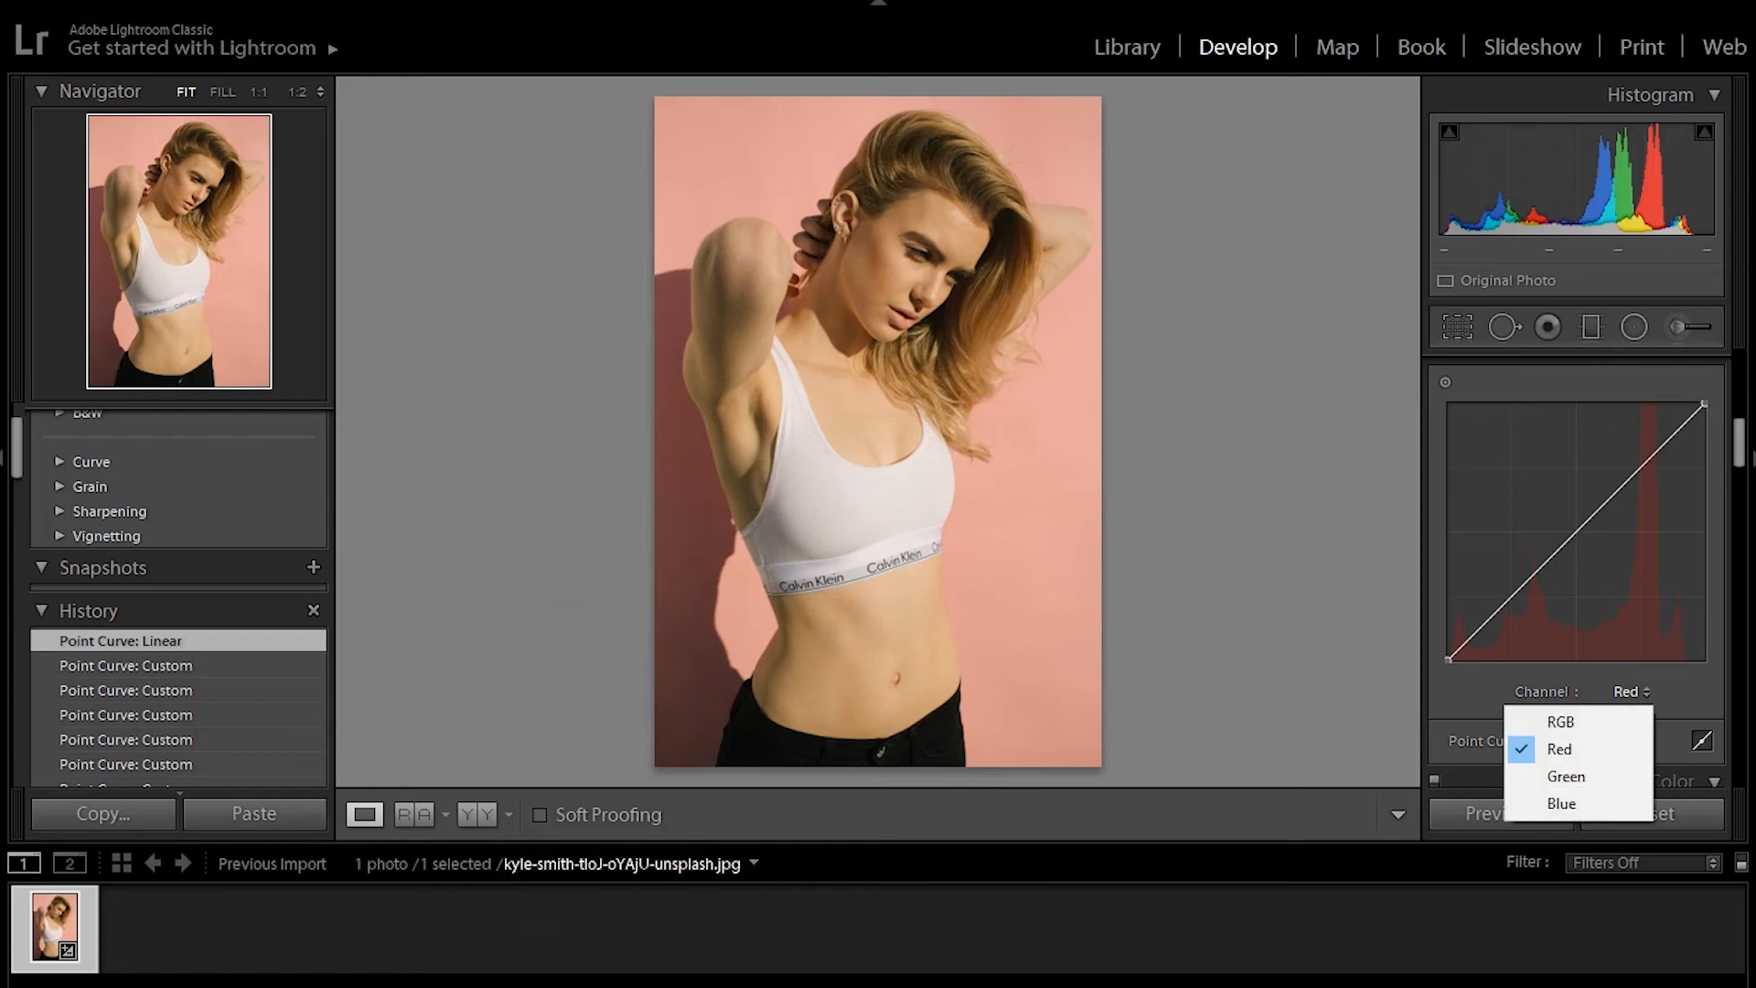
pyautogui.click(1565, 776)
pyautogui.click(1625, 692)
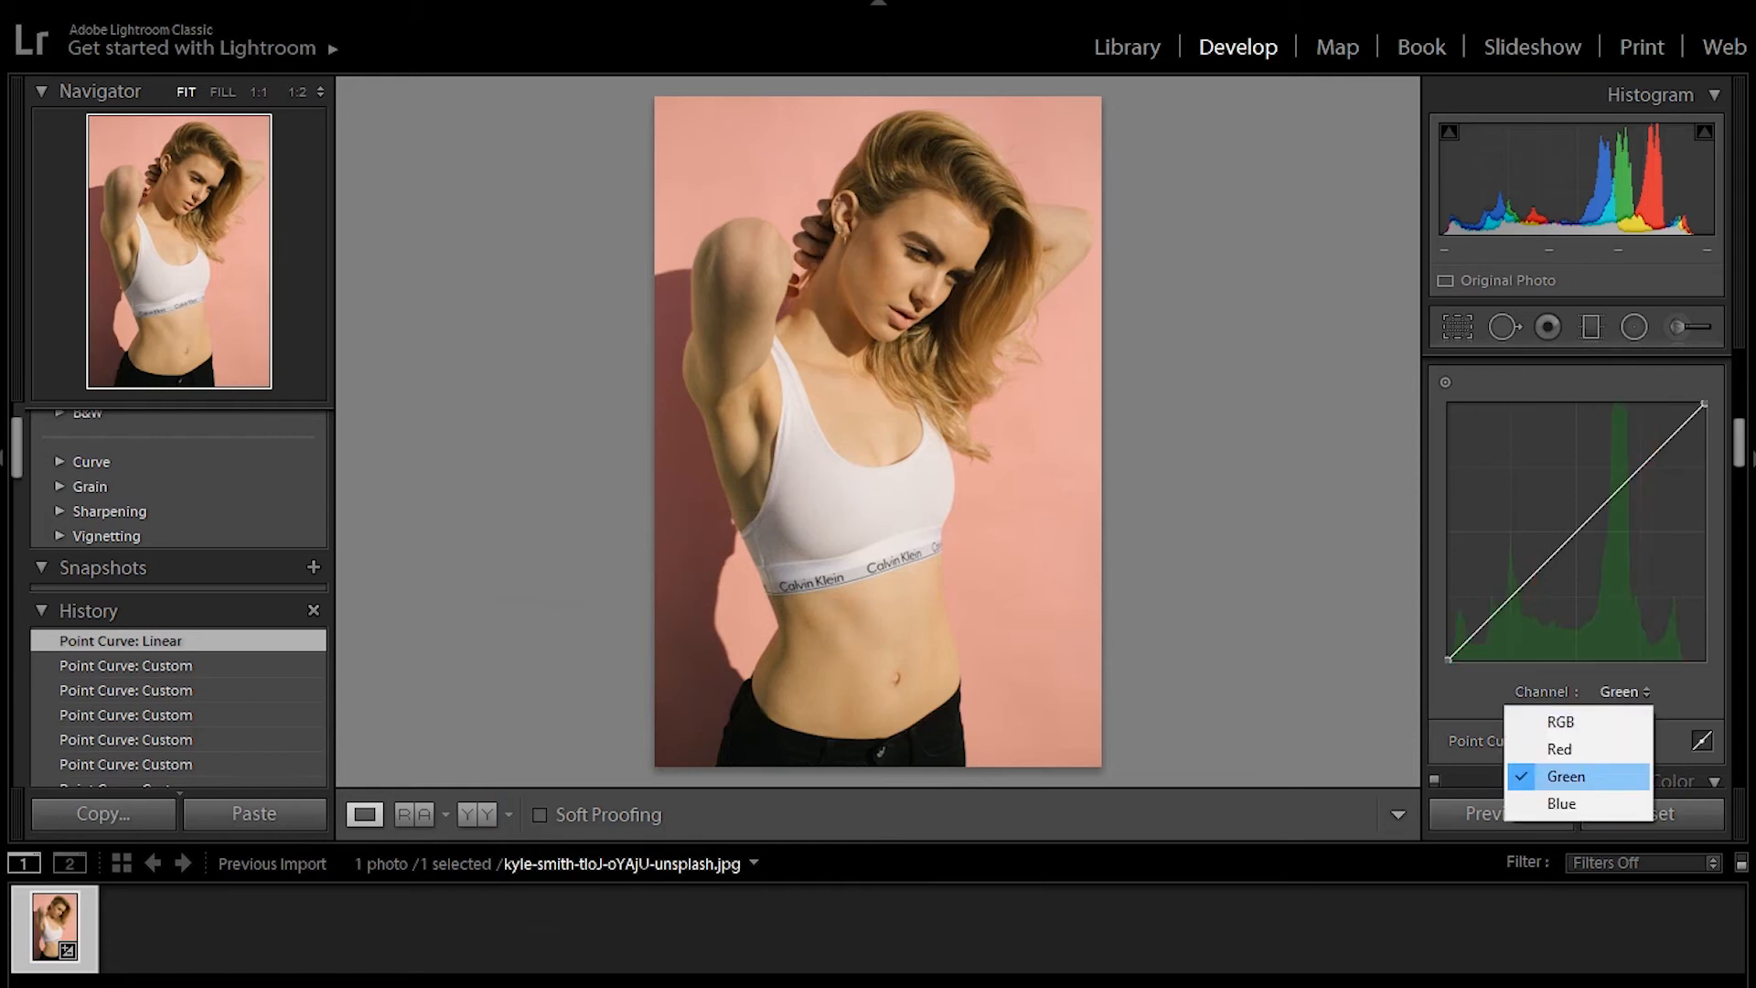
pyautogui.click(1561, 803)
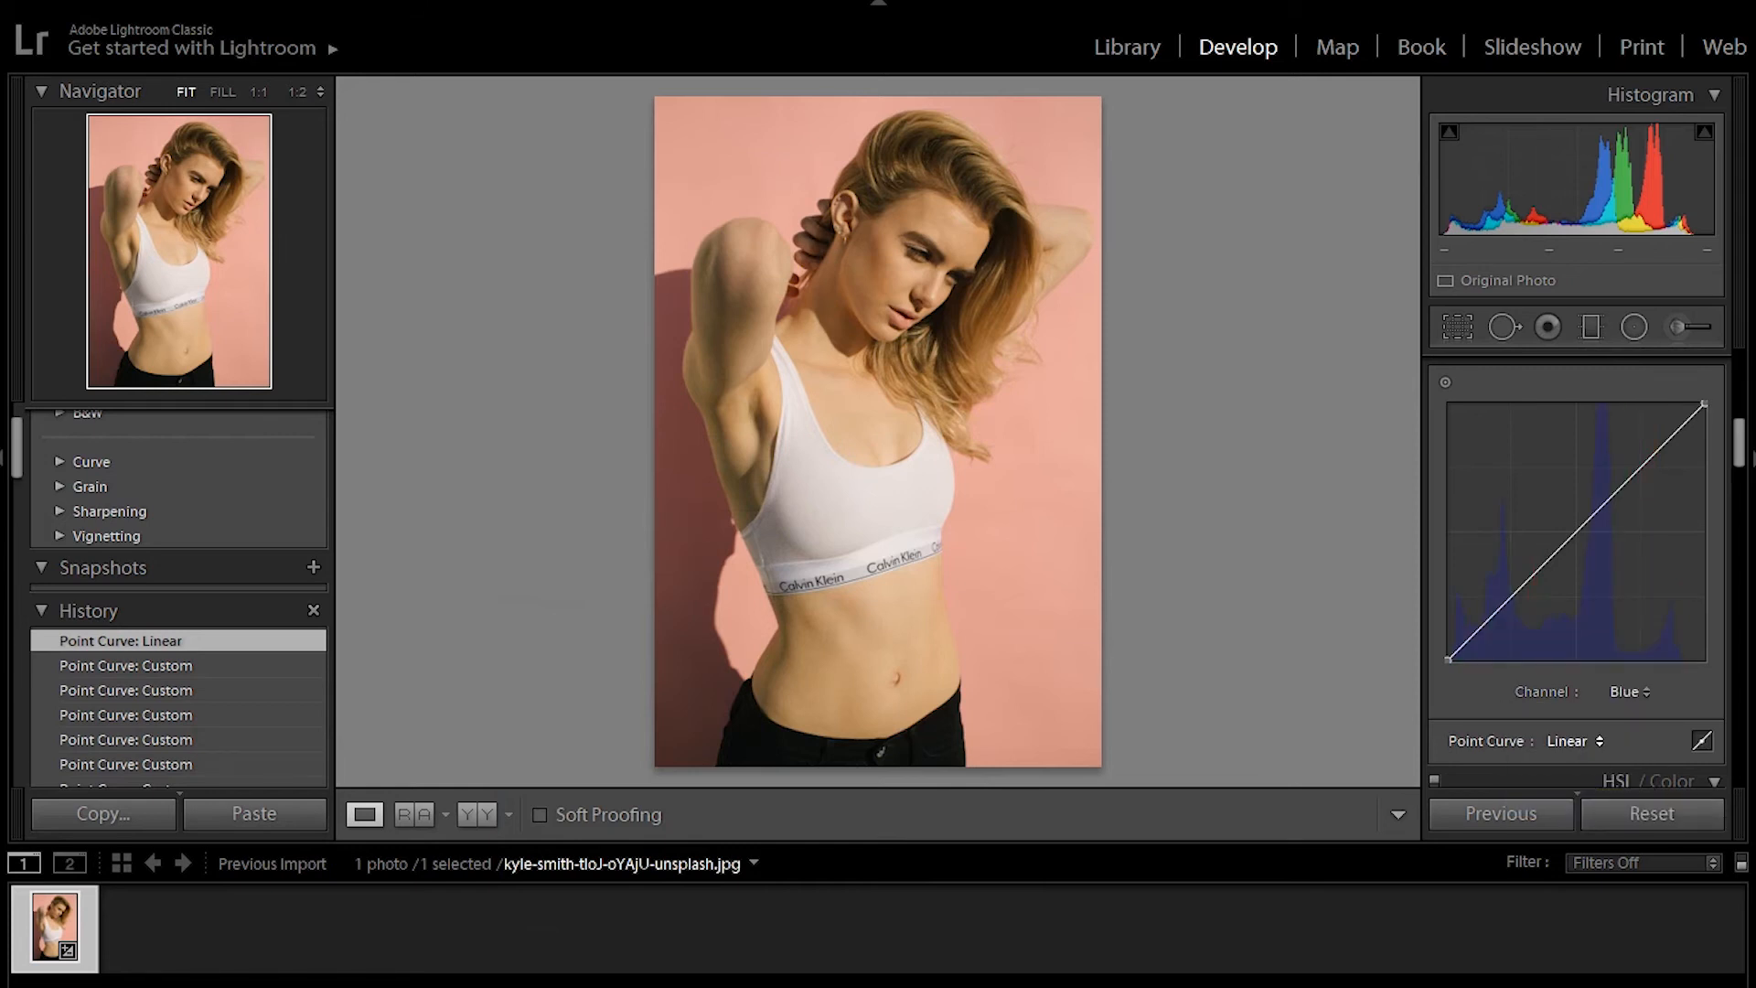
# - Add shadow, midtone and highlight points to the Red channel curve, try raising and lowering the highlights, and return them to the diagonal
pyautogui.click(1629, 692)
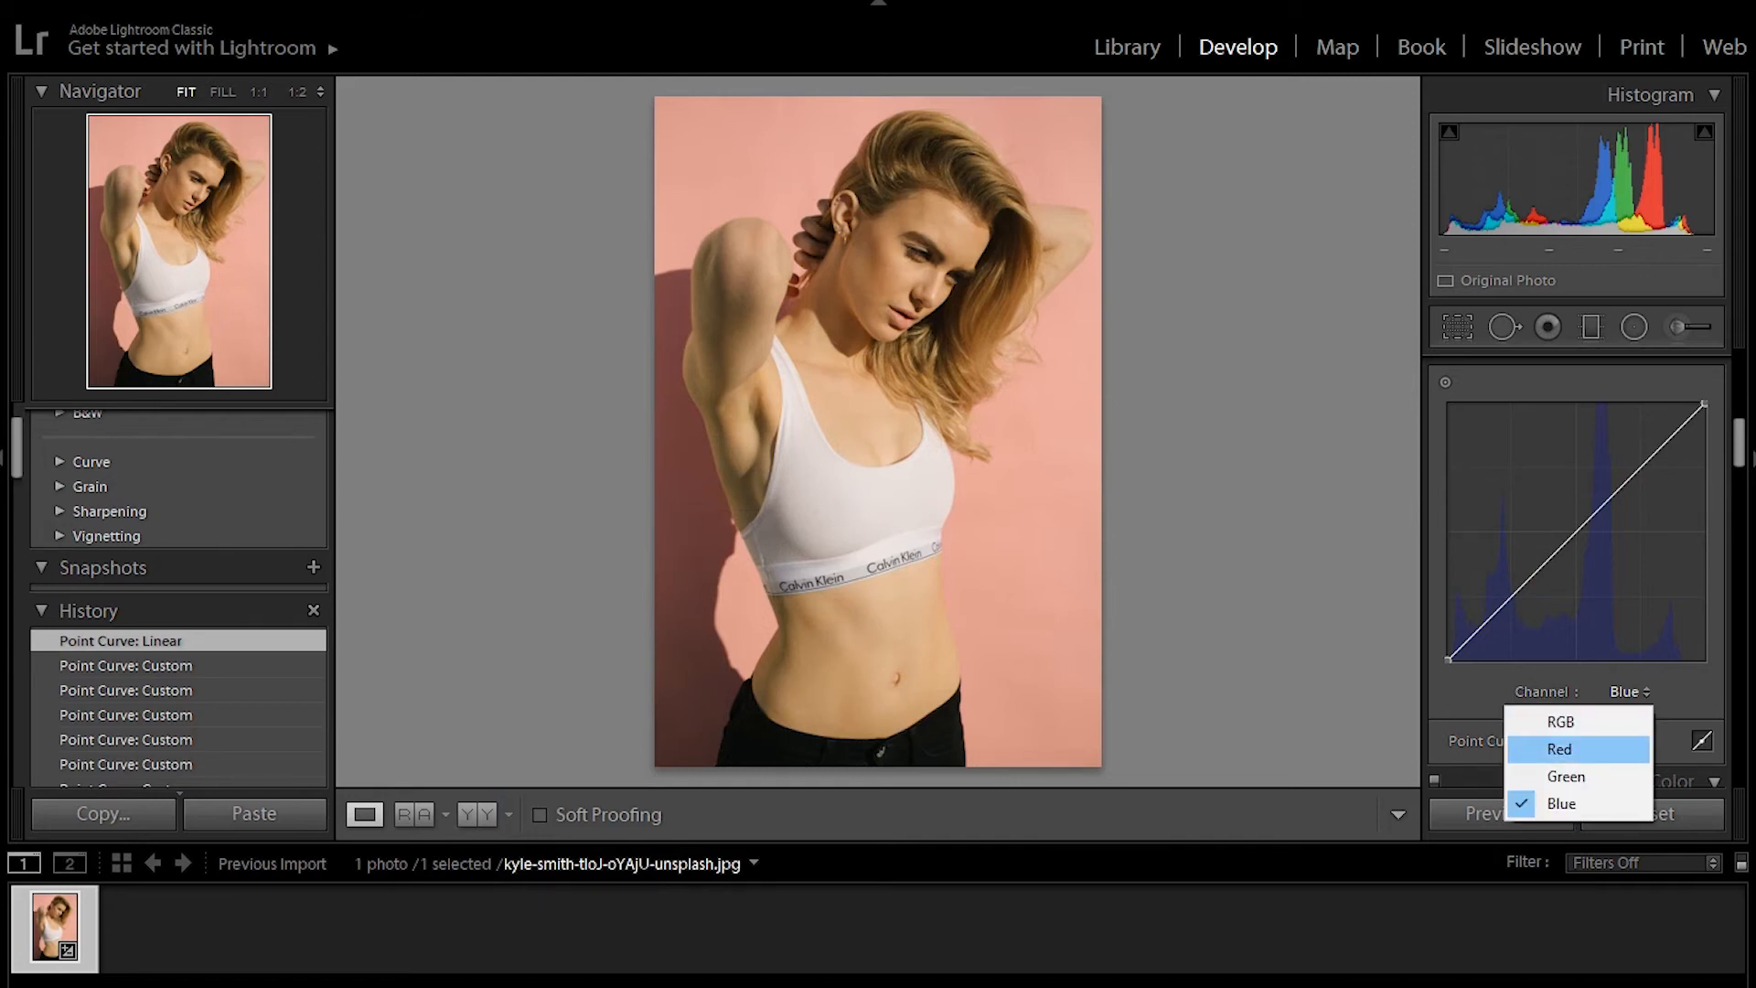
pyautogui.click(1559, 748)
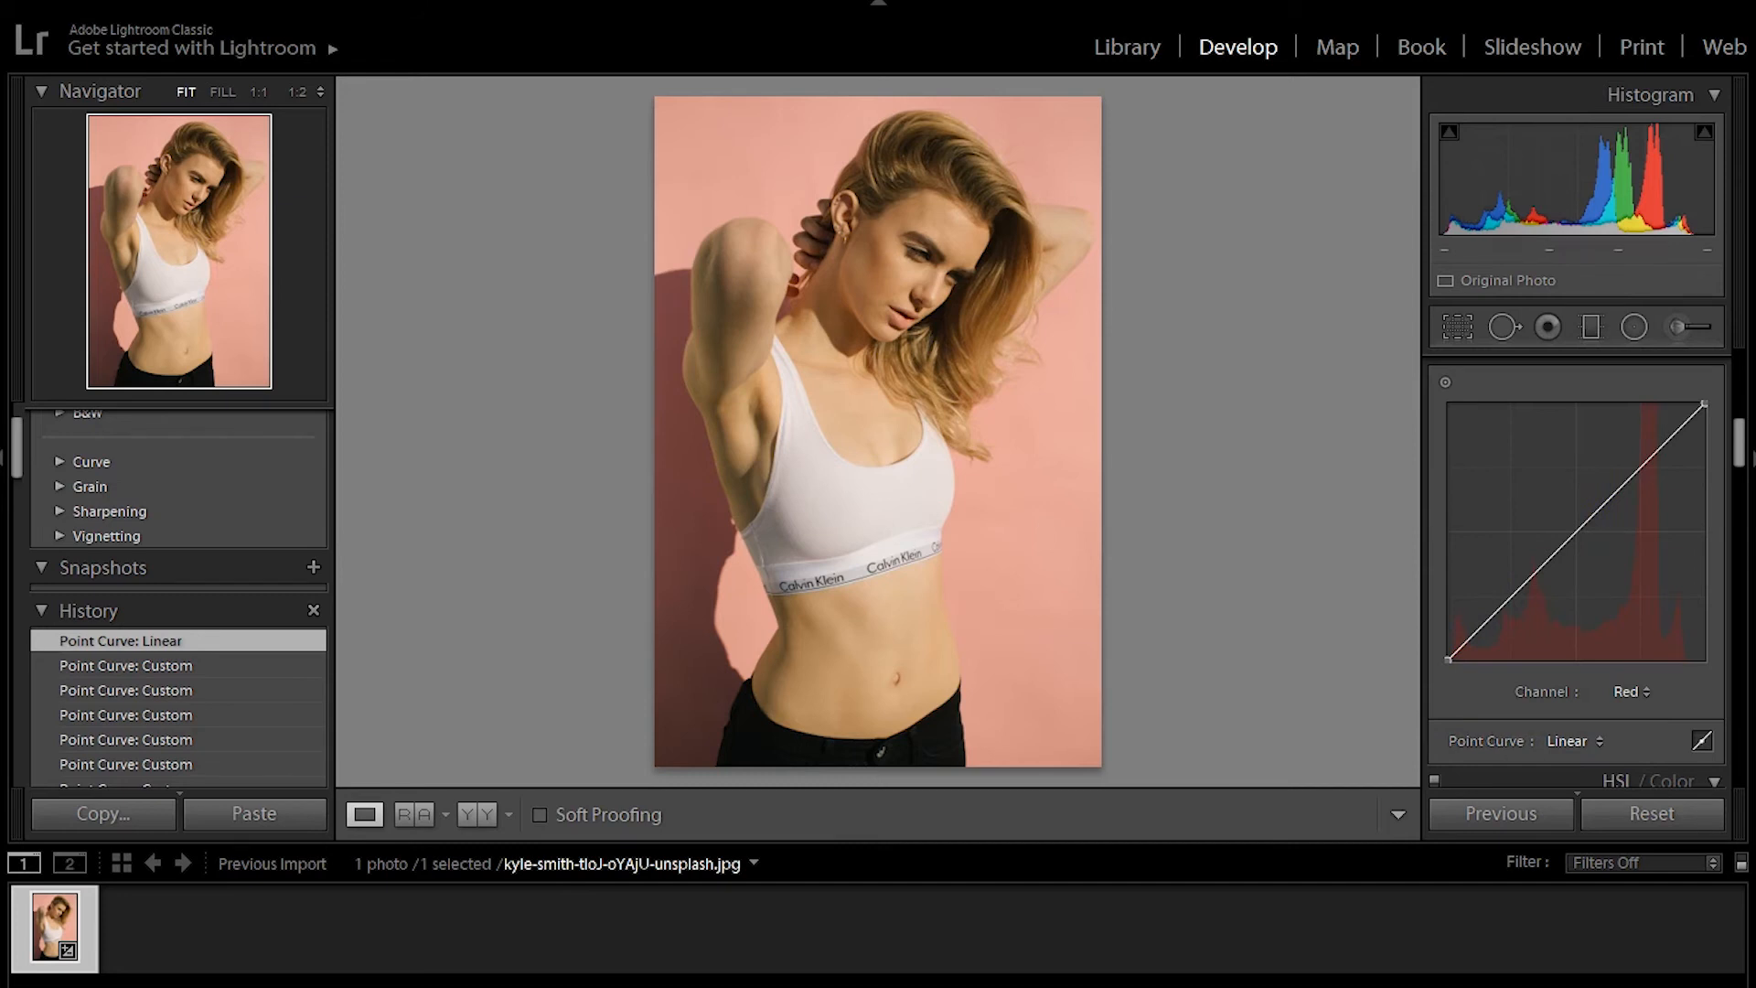
pyautogui.click(1509, 598)
pyautogui.click(1576, 533)
pyautogui.click(1636, 471)
pyautogui.moveTo(1637, 471)
pyautogui.mouseDown()
pyautogui.moveTo(1635, 428)
pyautogui.moveTo(1645, 481)
pyautogui.moveTo(1637, 457)
pyautogui.mouseUp()
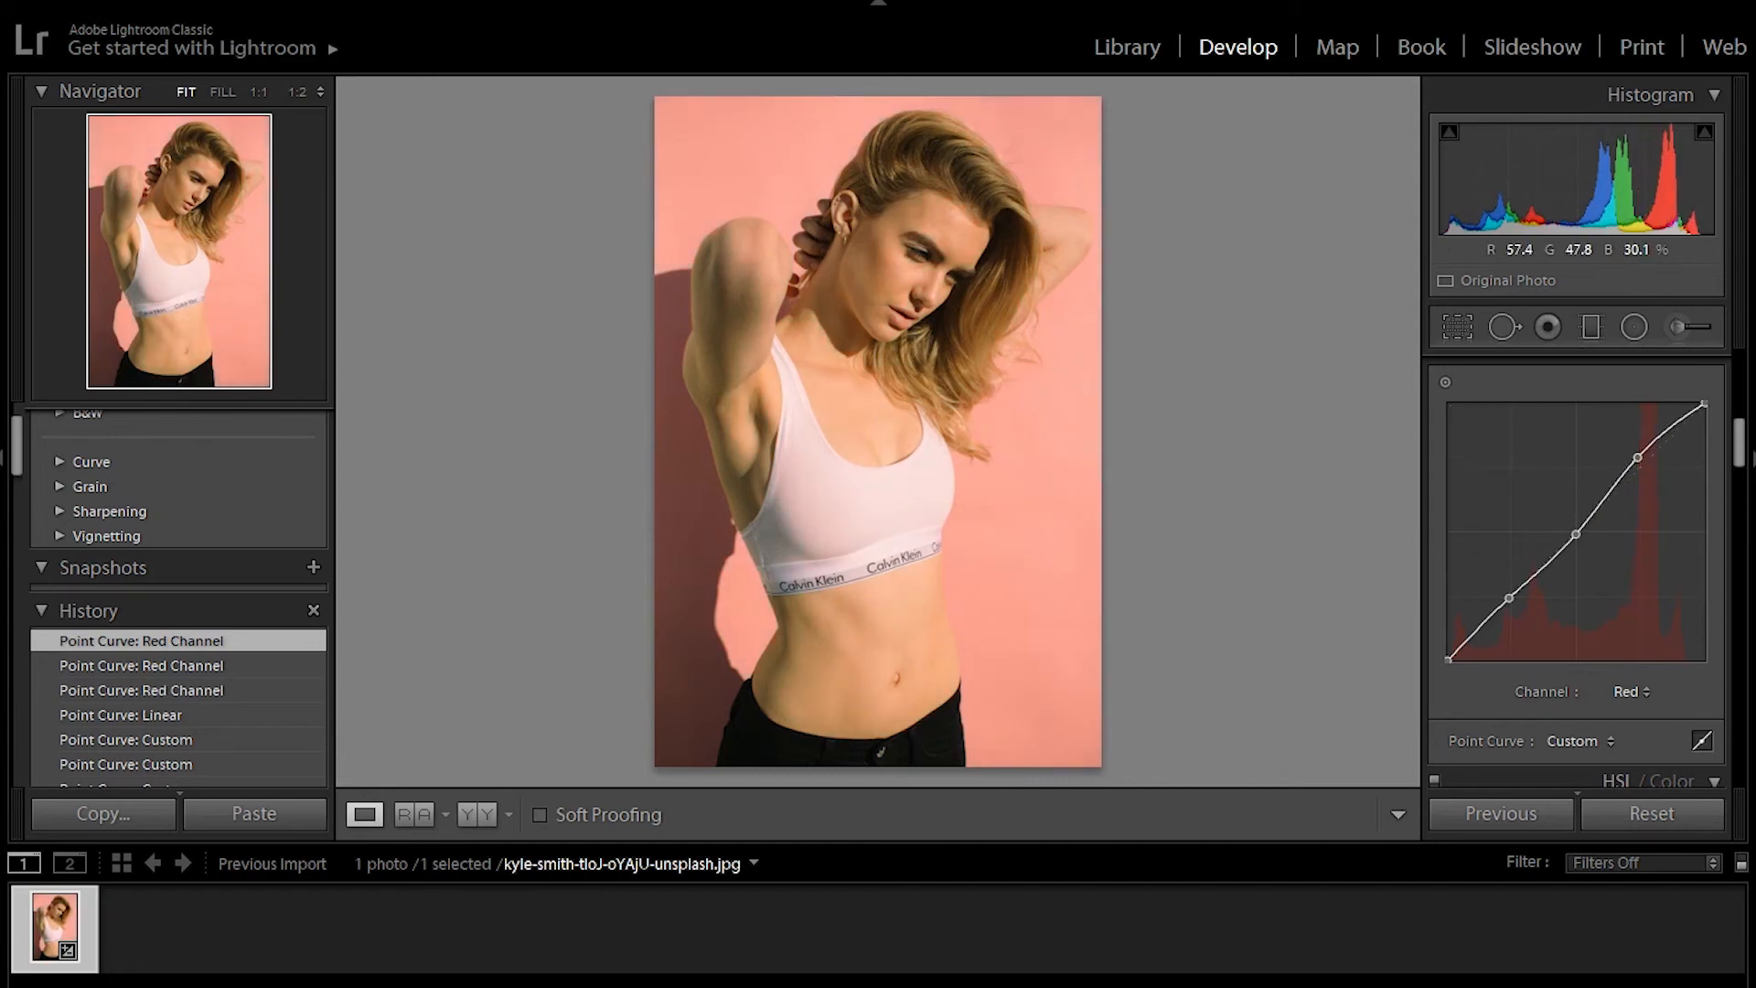
pyautogui.moveTo(1637, 458); pyautogui.dragTo(1644, 475)
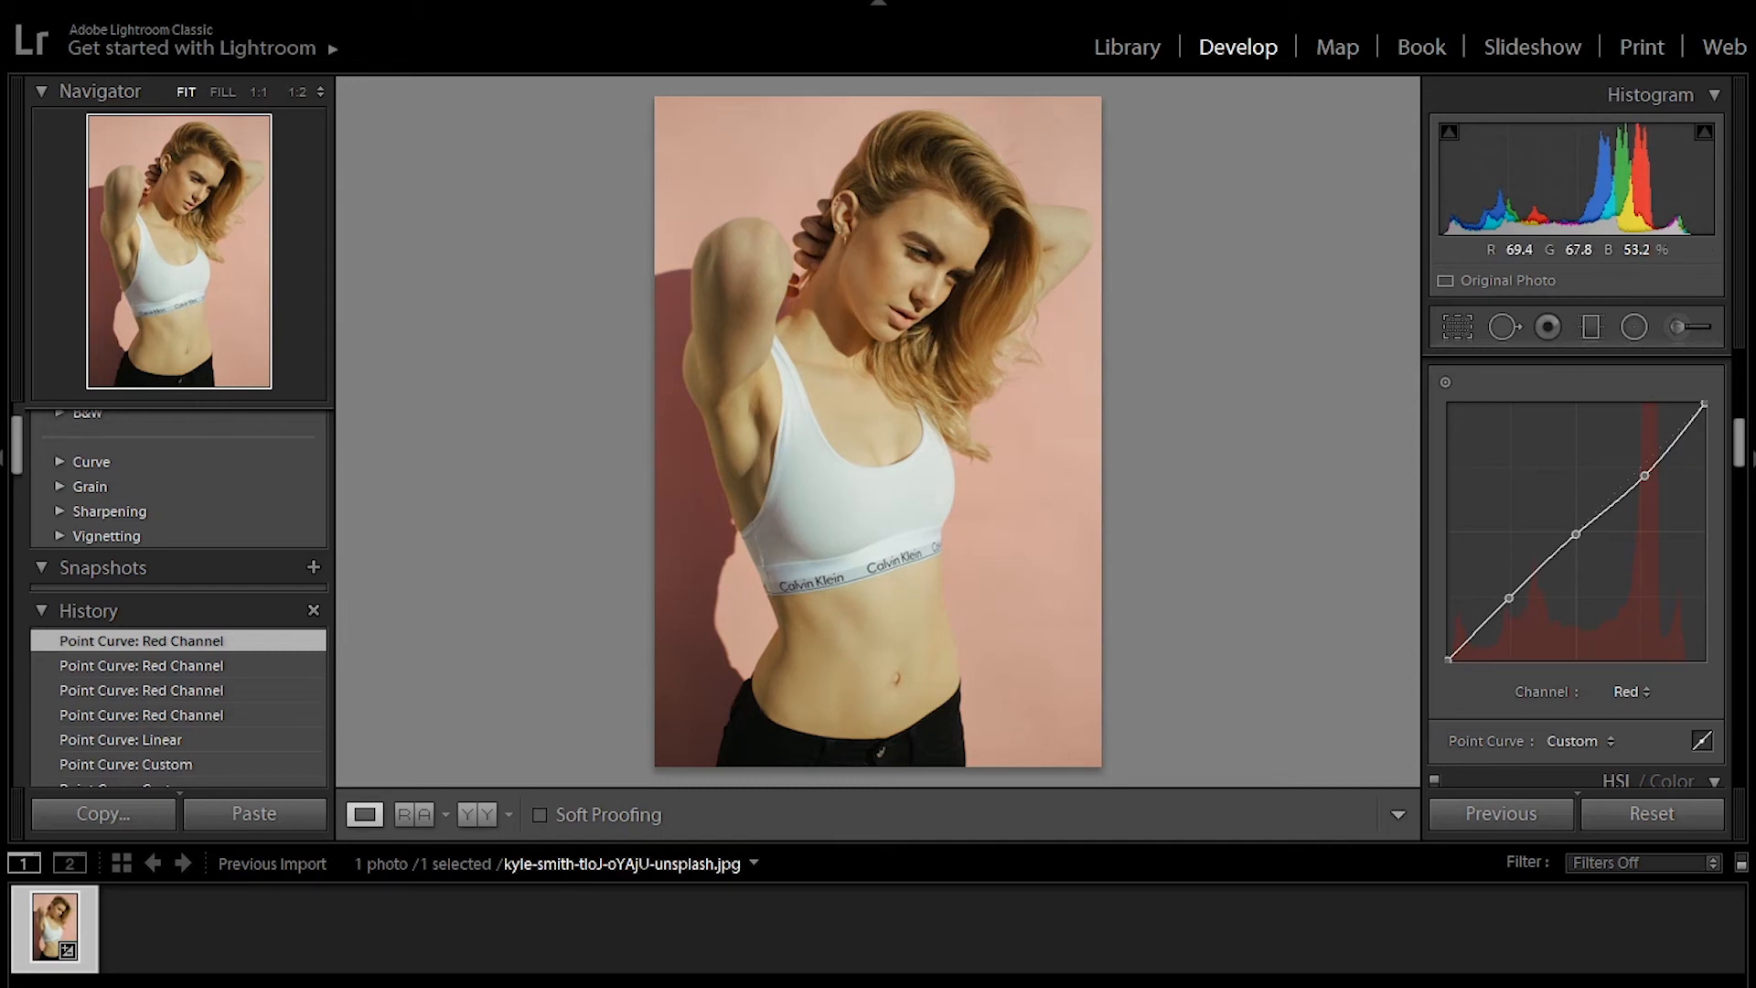
pyautogui.moveTo(1644, 476); pyautogui.dragTo(1640, 469)
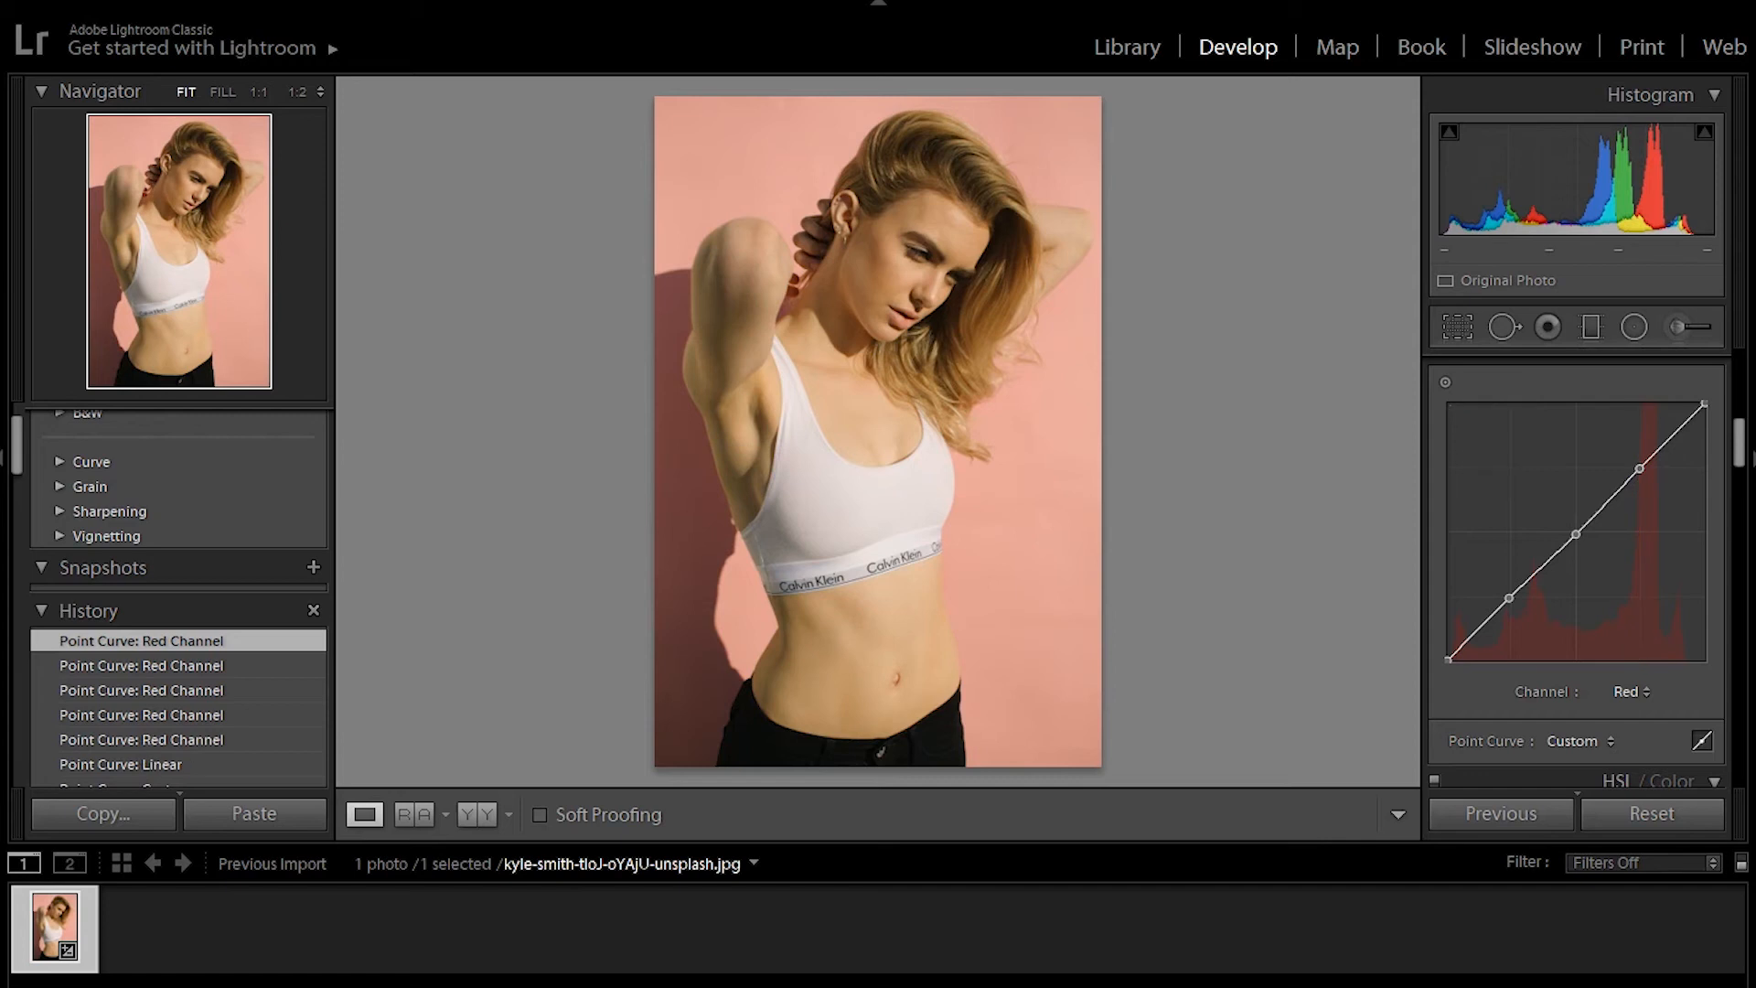
# - Try raising the red midtones to about 54.5 % and lowering them to 47.5 %, also try lifting the red shadows, and restore both points
pyautogui.moveTo(1575, 534); pyautogui.dragTo(1565, 520)
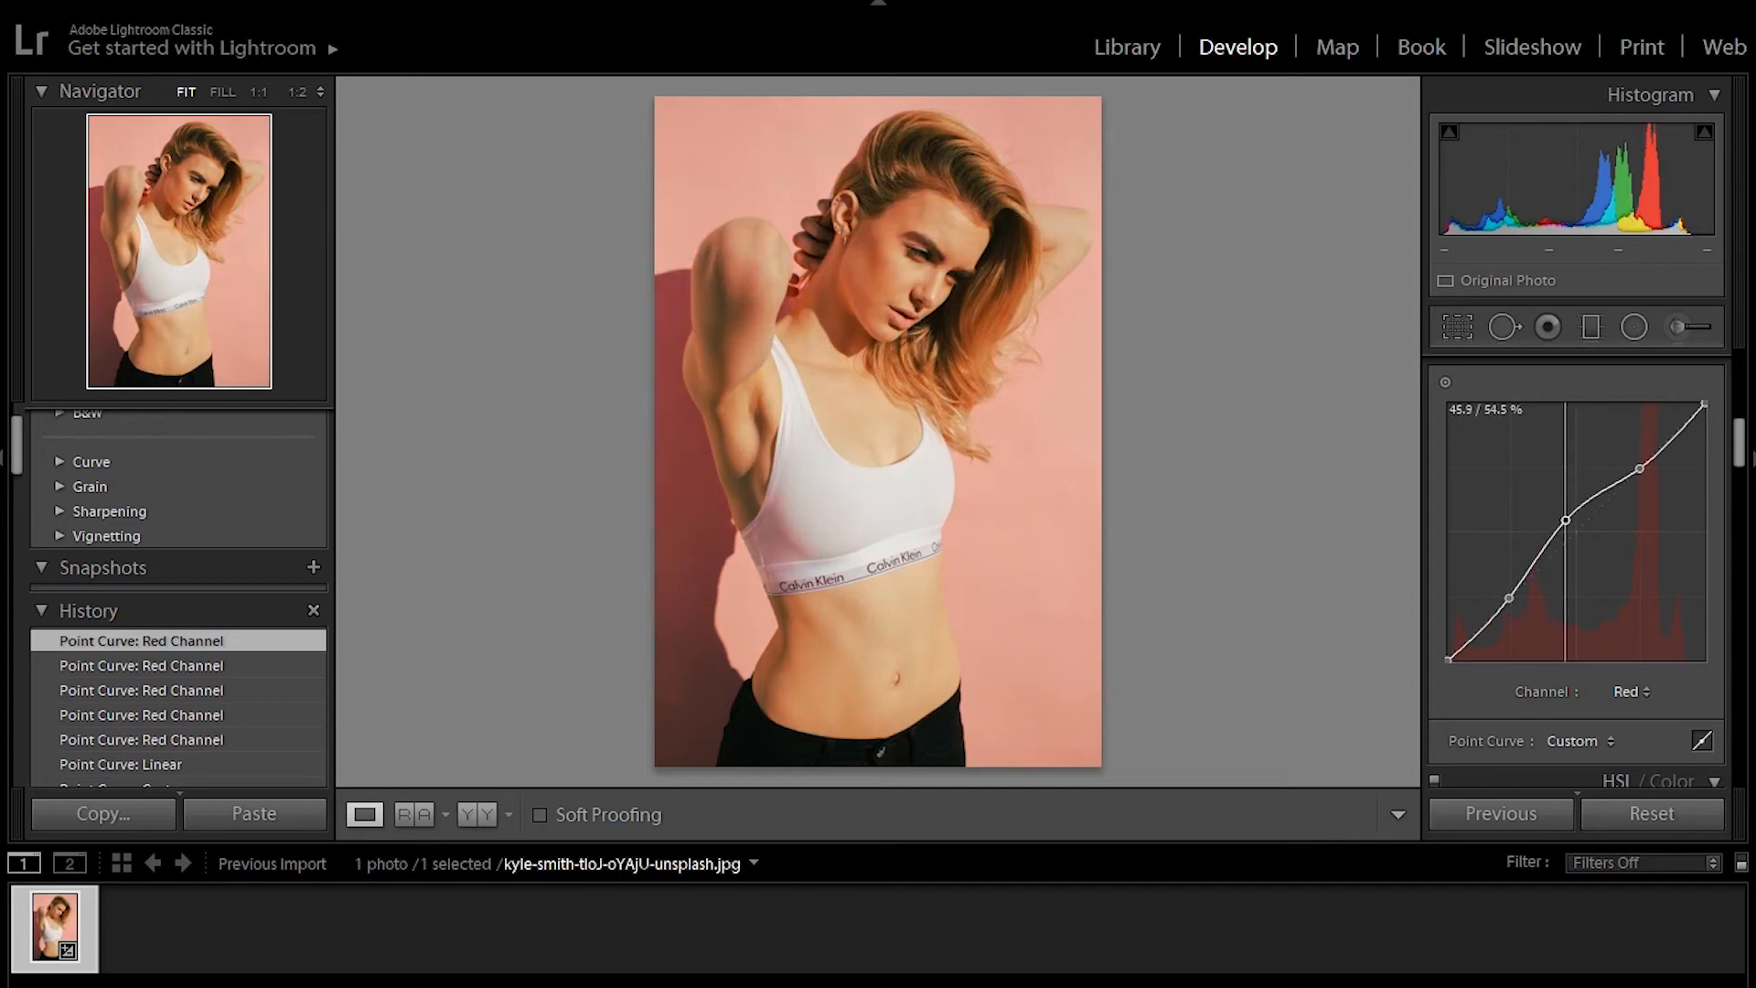
pyautogui.moveTo(1566, 519); pyautogui.dragTo(1581, 538)
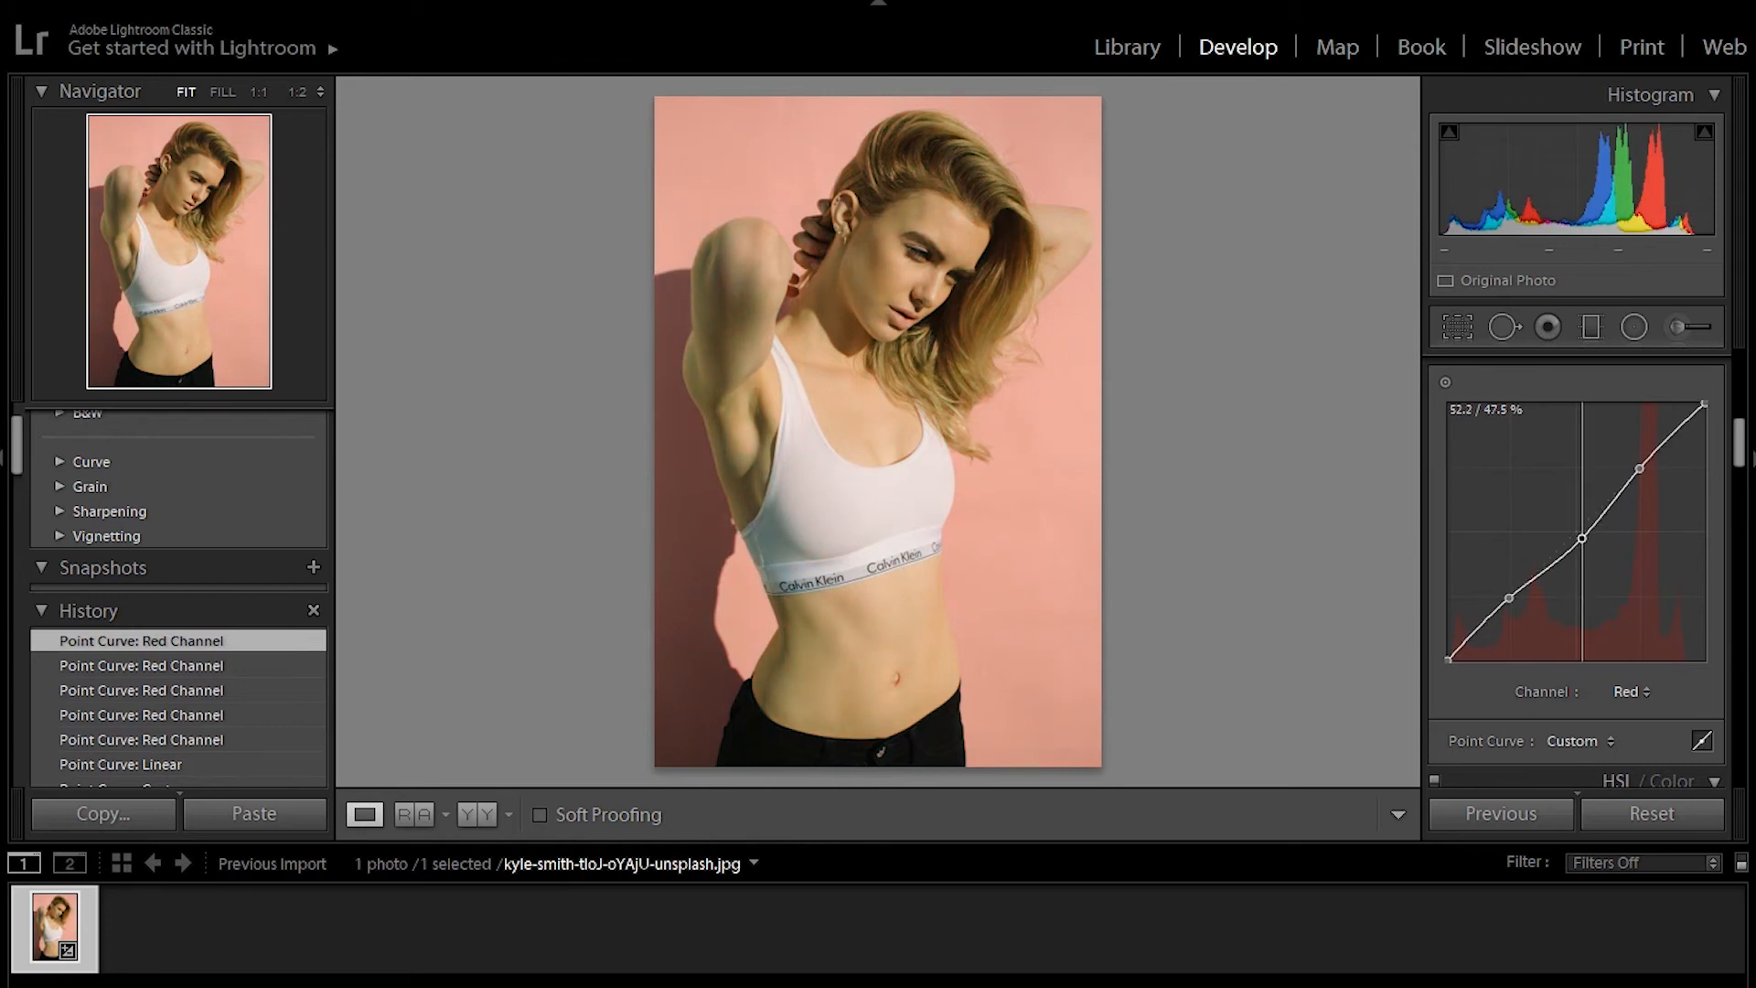
pyautogui.moveTo(1581, 538); pyautogui.dragTo(1579, 531)
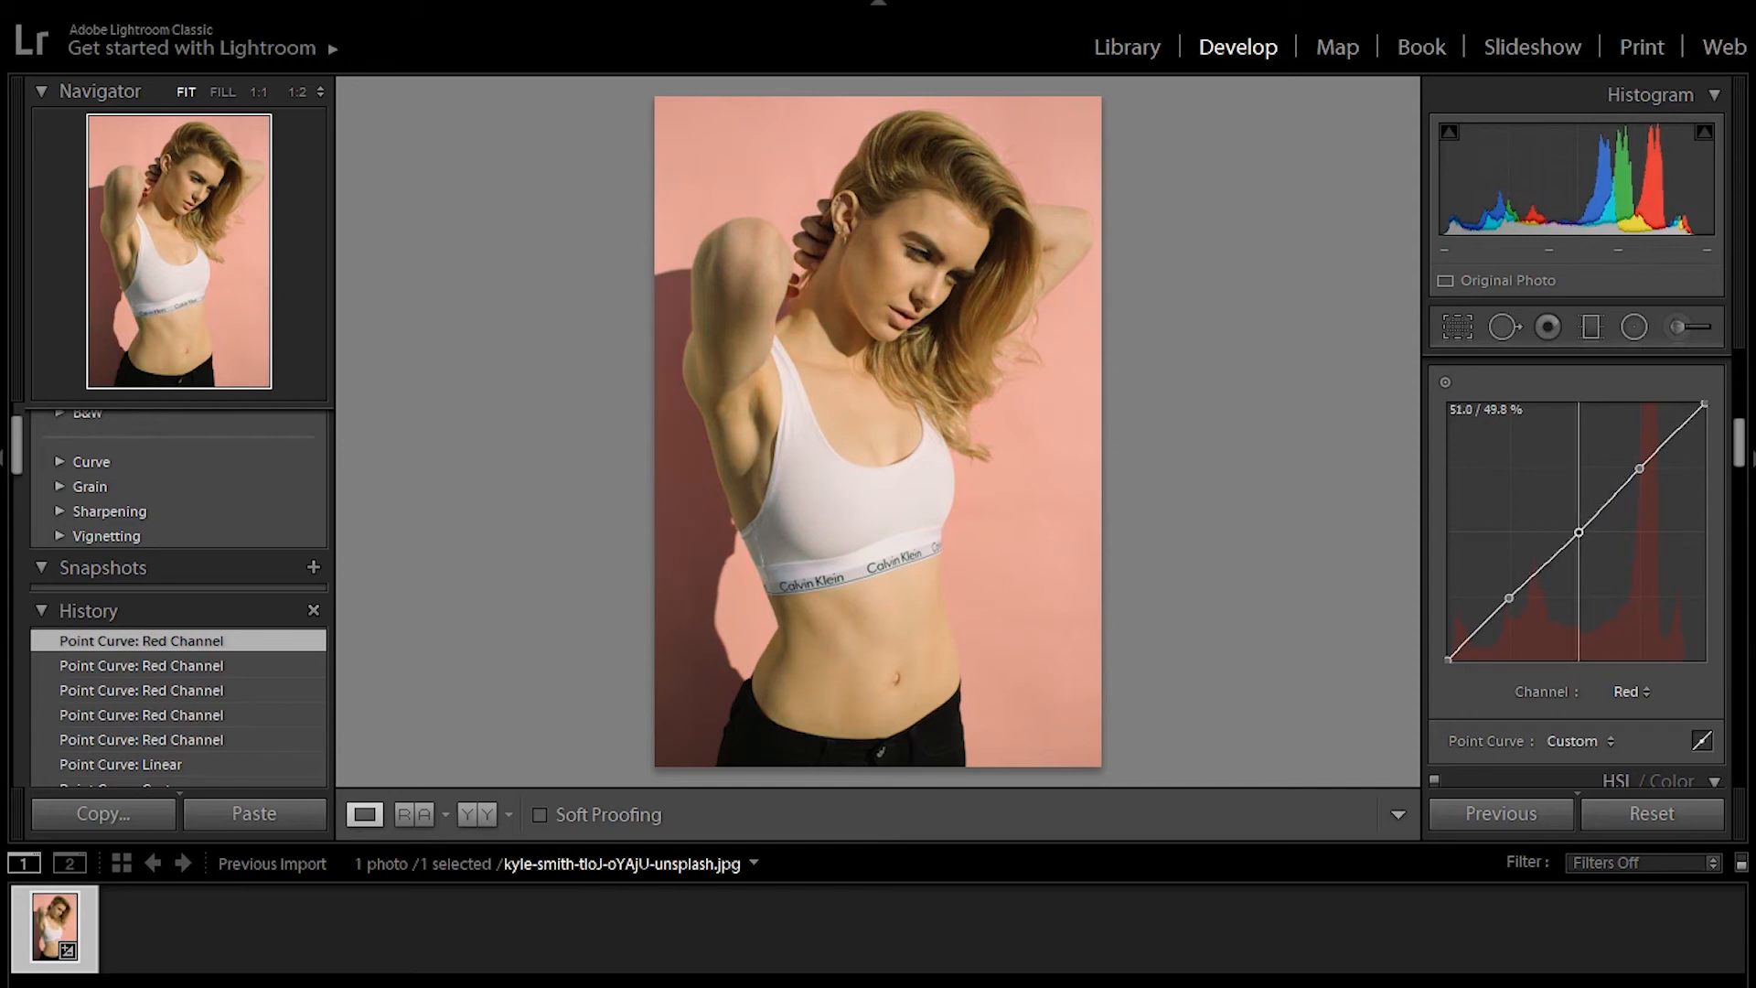
pyautogui.moveTo(1578, 531); pyautogui.dragTo(1578, 529)
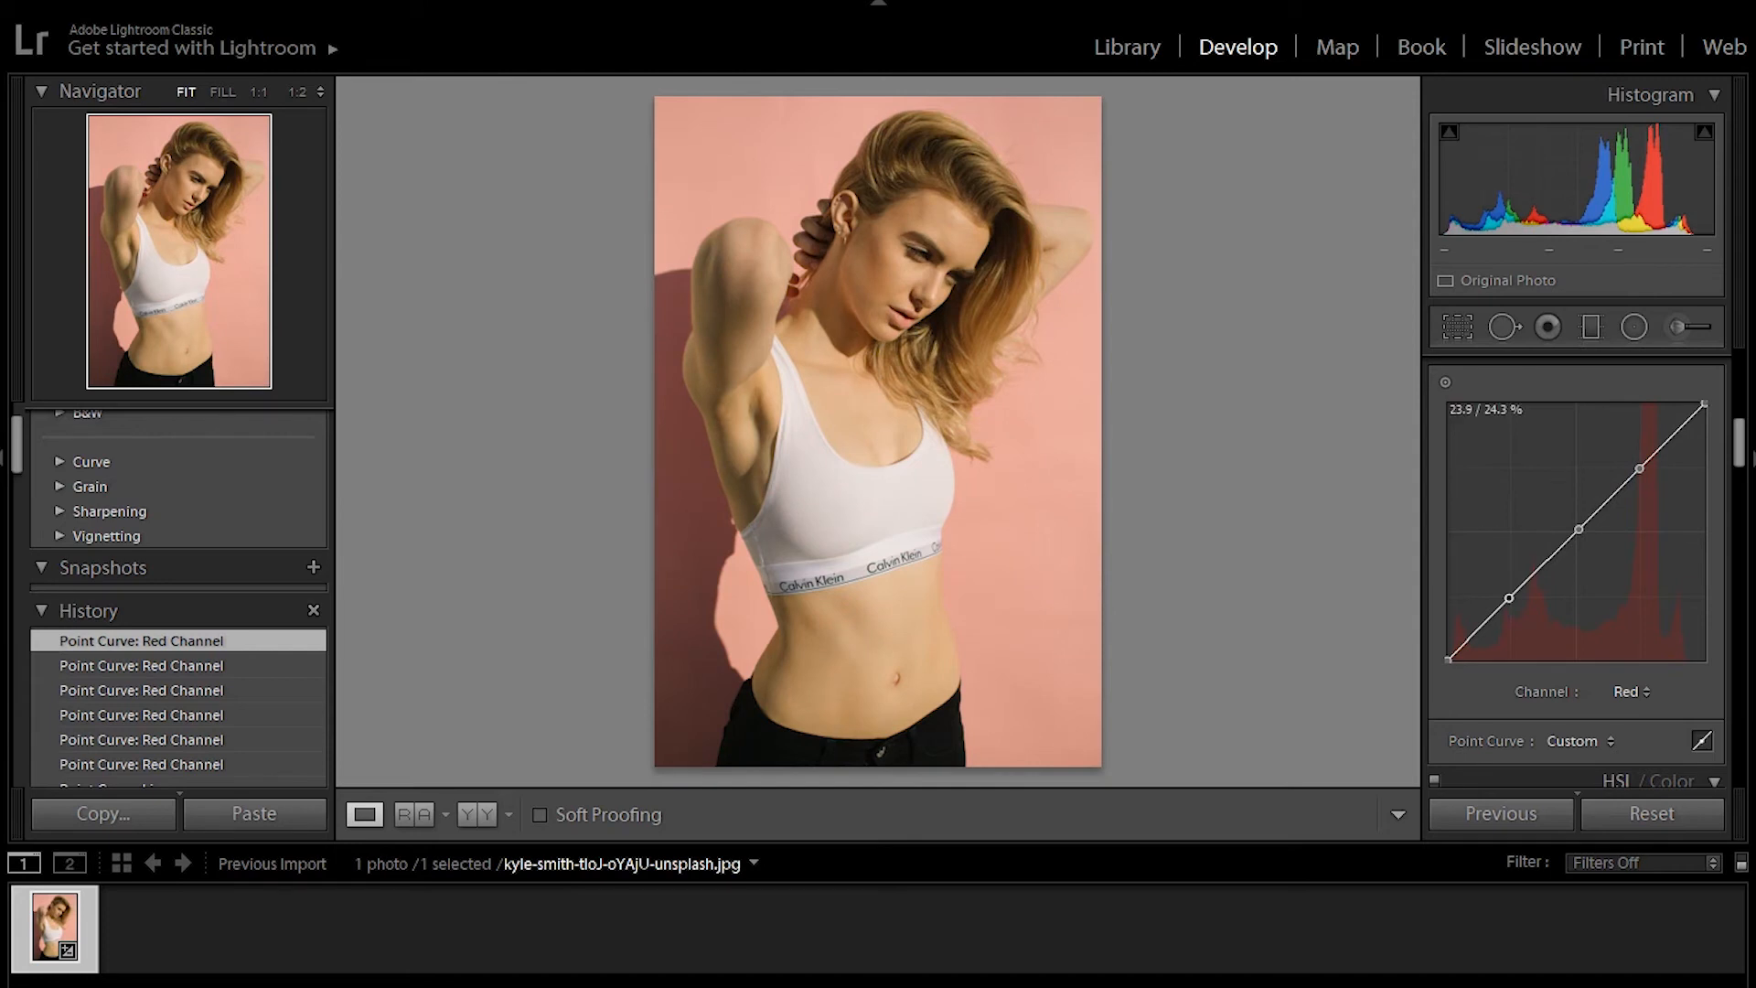
pyautogui.moveTo(1509, 598); pyautogui.dragTo(1500, 577)
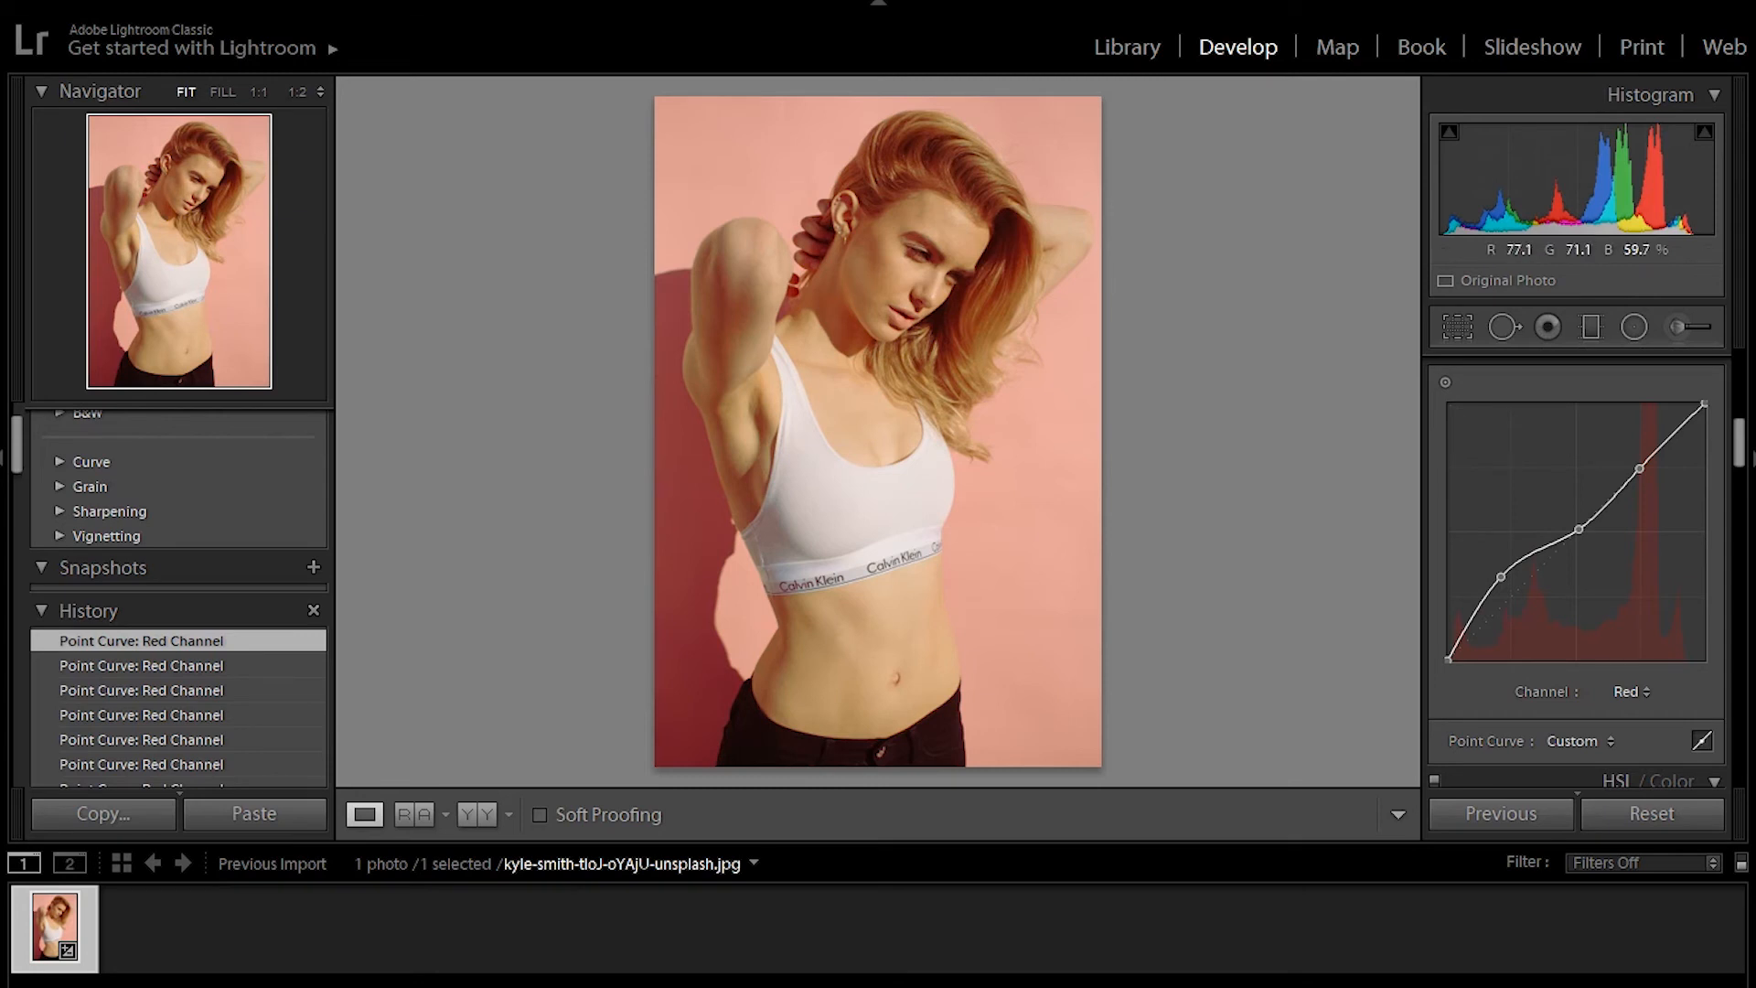
pyautogui.moveTo(1501, 577); pyautogui.dragTo(1509, 598)
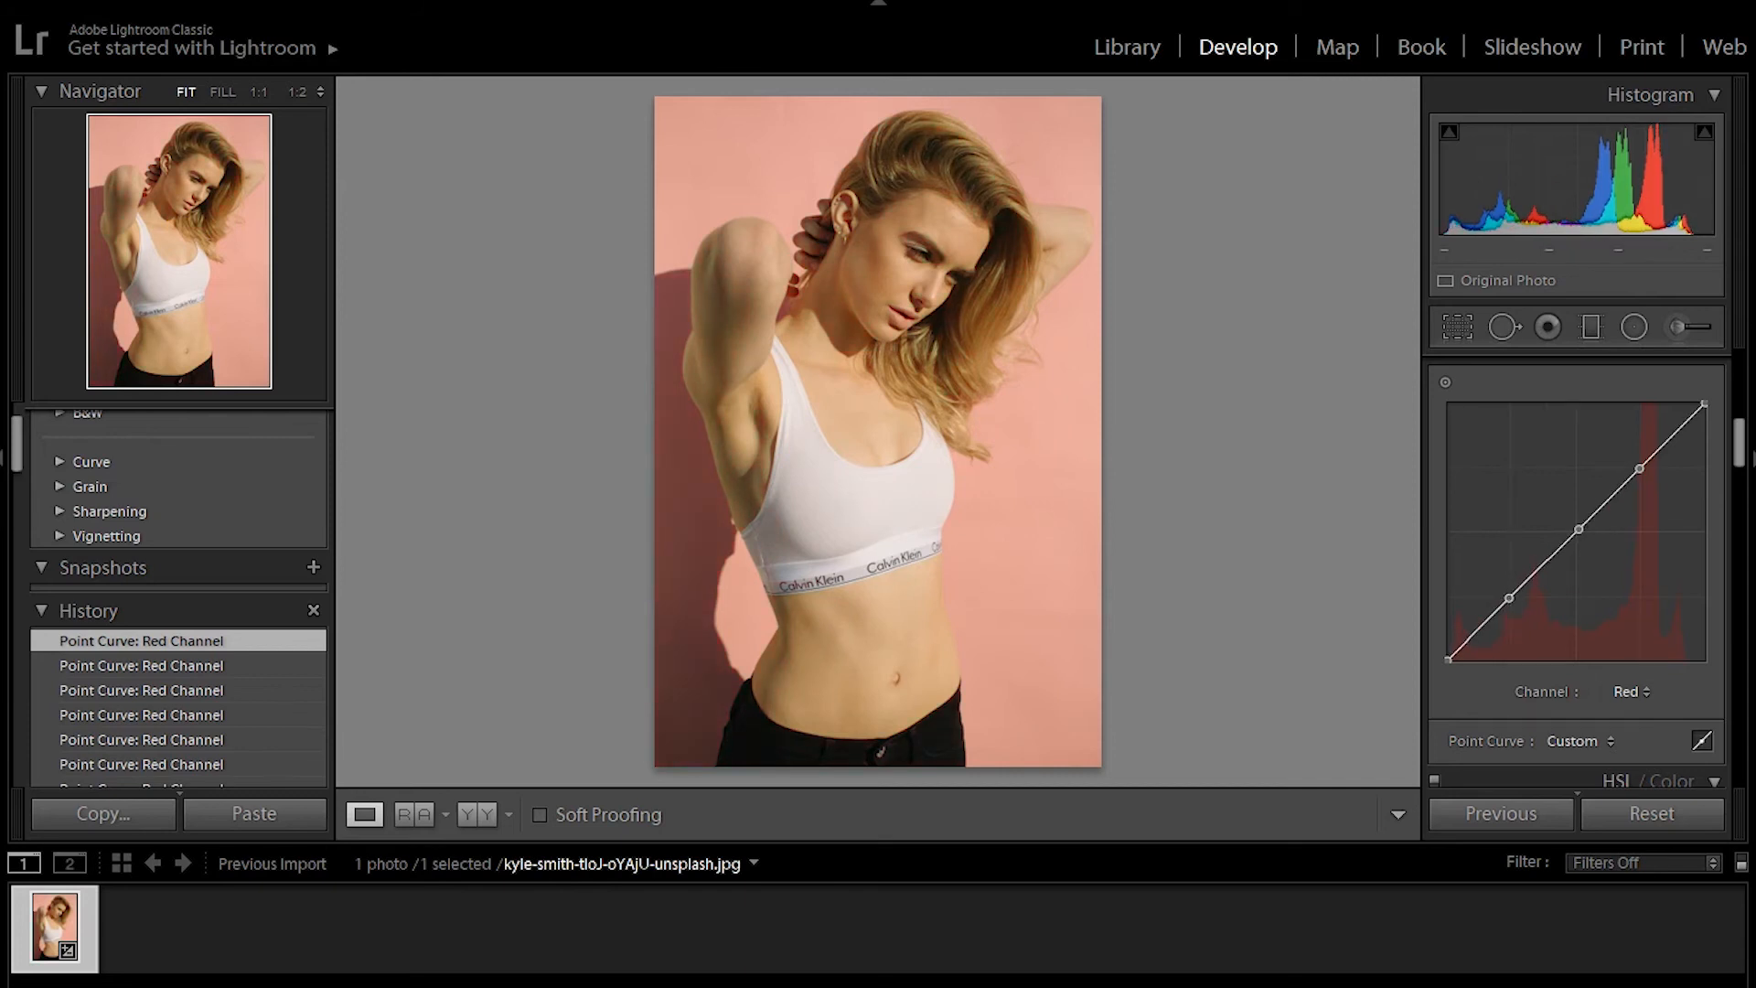
# - Try lifting the Red channel's black point vertically and moving it inward to about 14.5 %, and return it to its original corner
pyautogui.moveTo(1449, 659); pyautogui.dragTo(1449, 608)
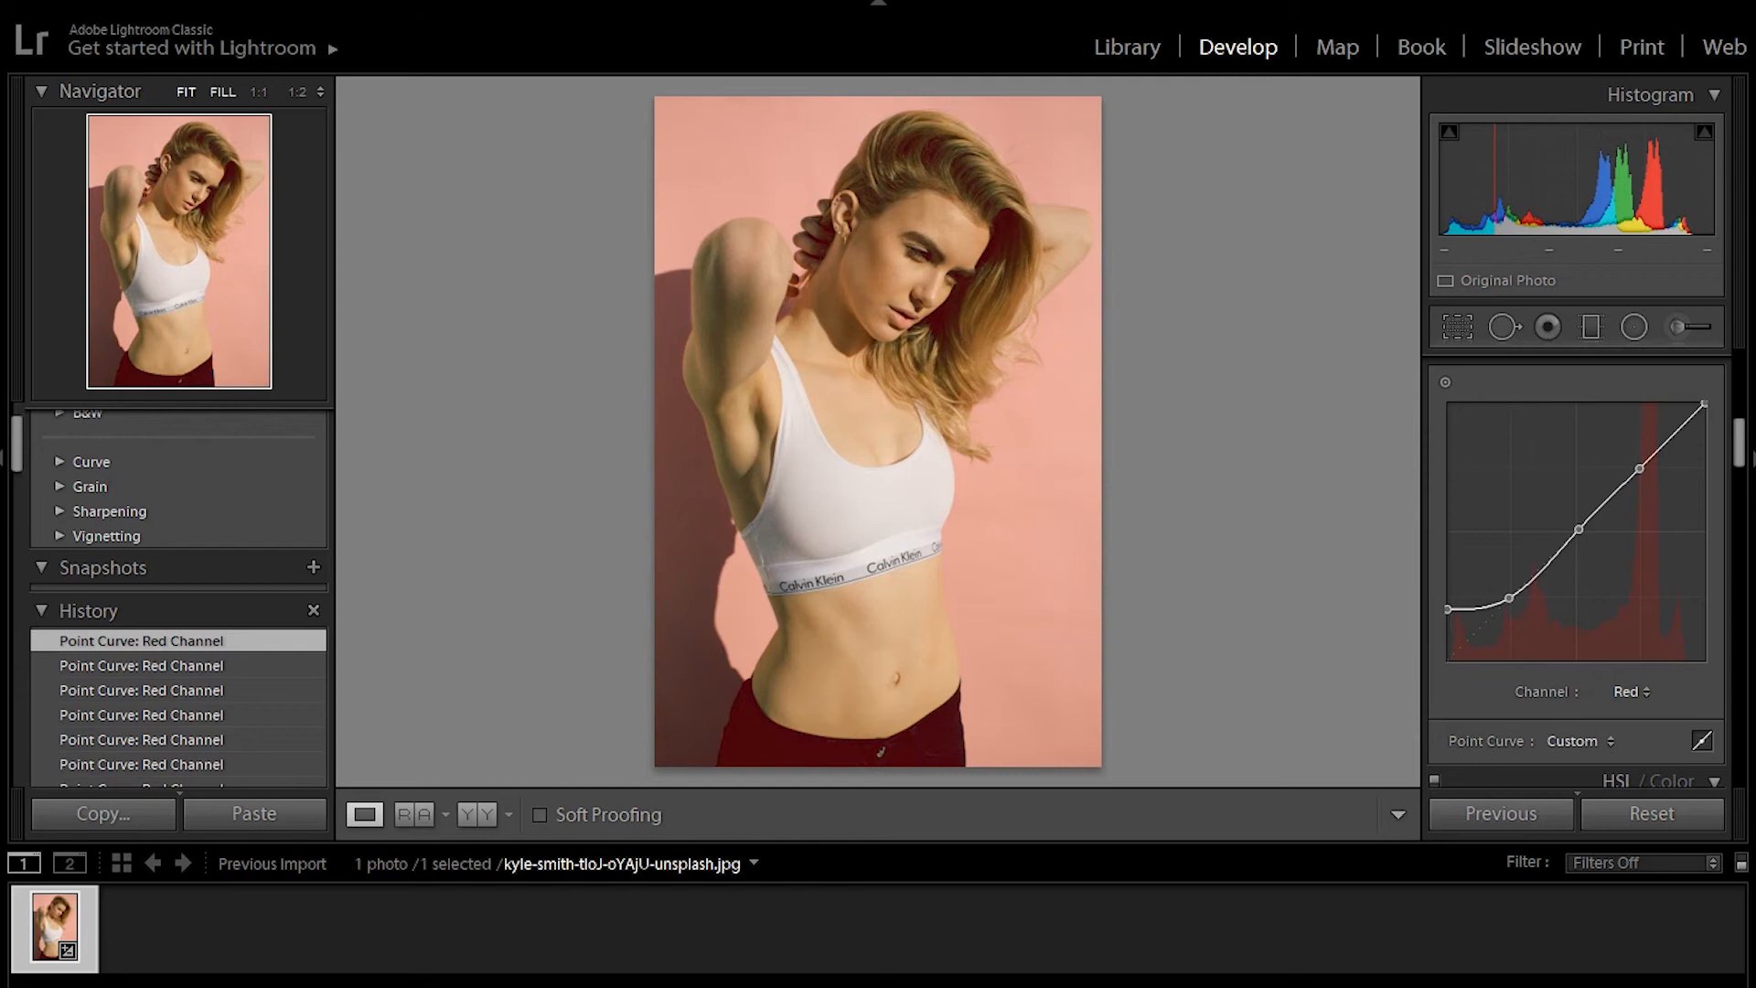
pyautogui.click(222, 92)
pyautogui.click(259, 92)
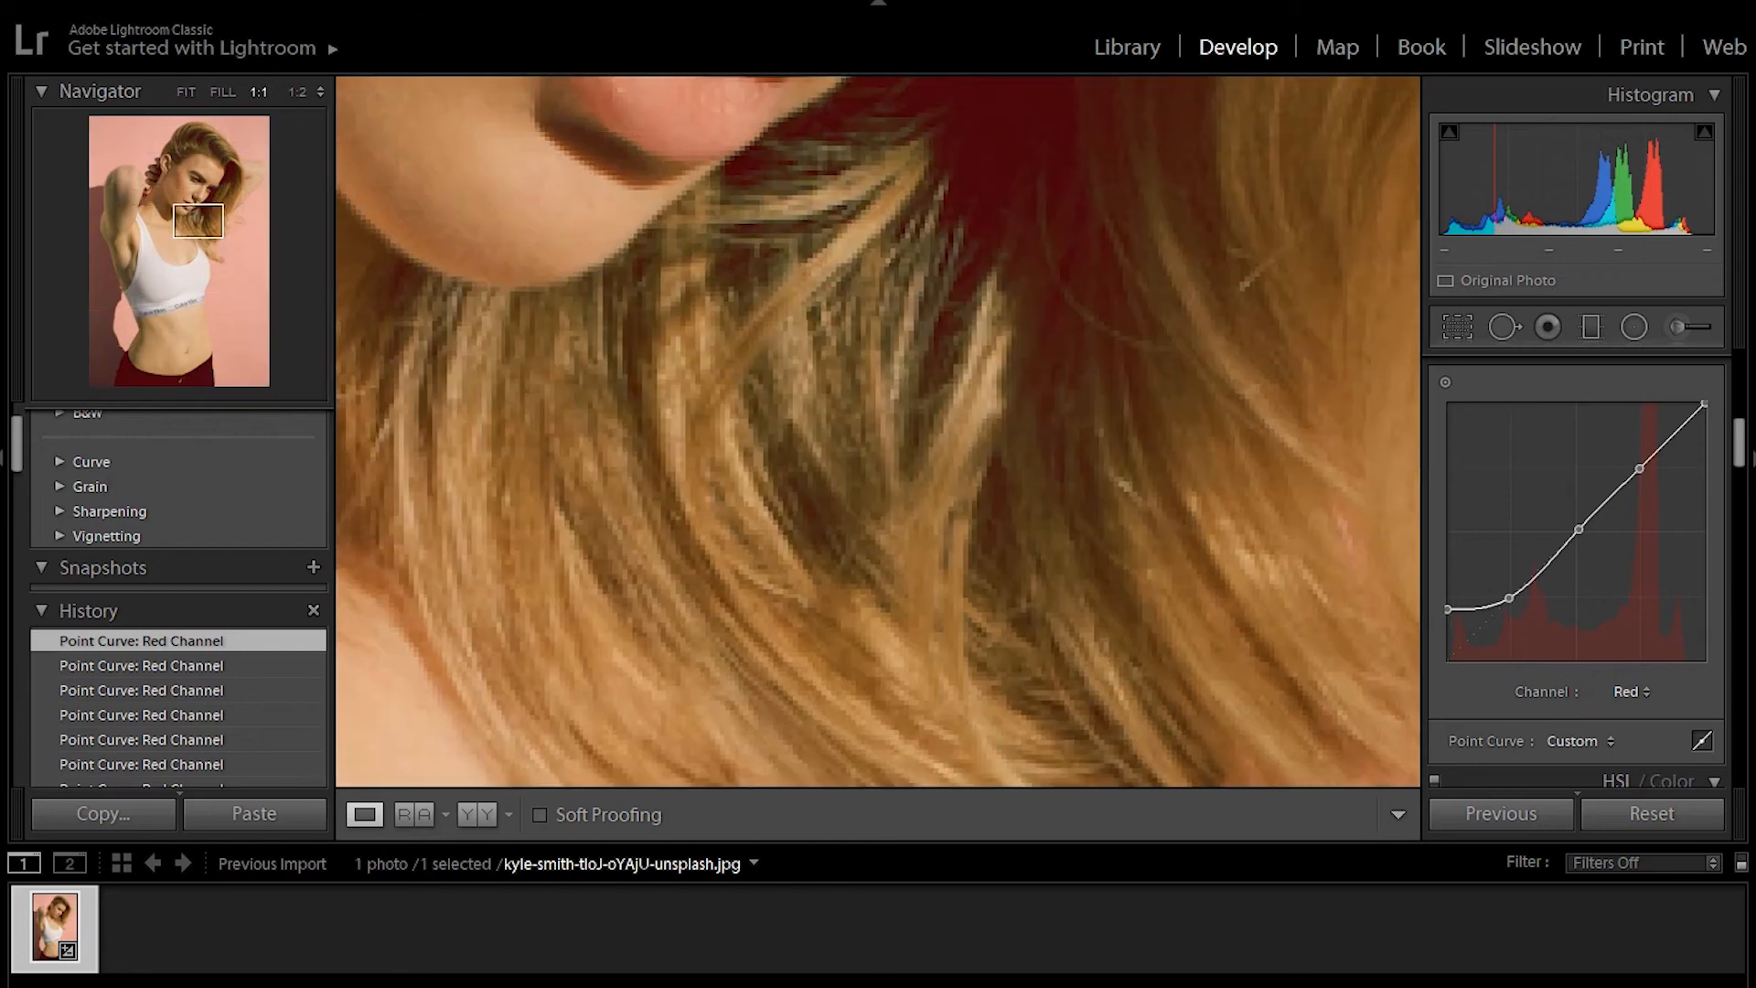
pyautogui.click(222, 93)
pyautogui.moveTo(878, 384); pyautogui.dragTo(878, 572)
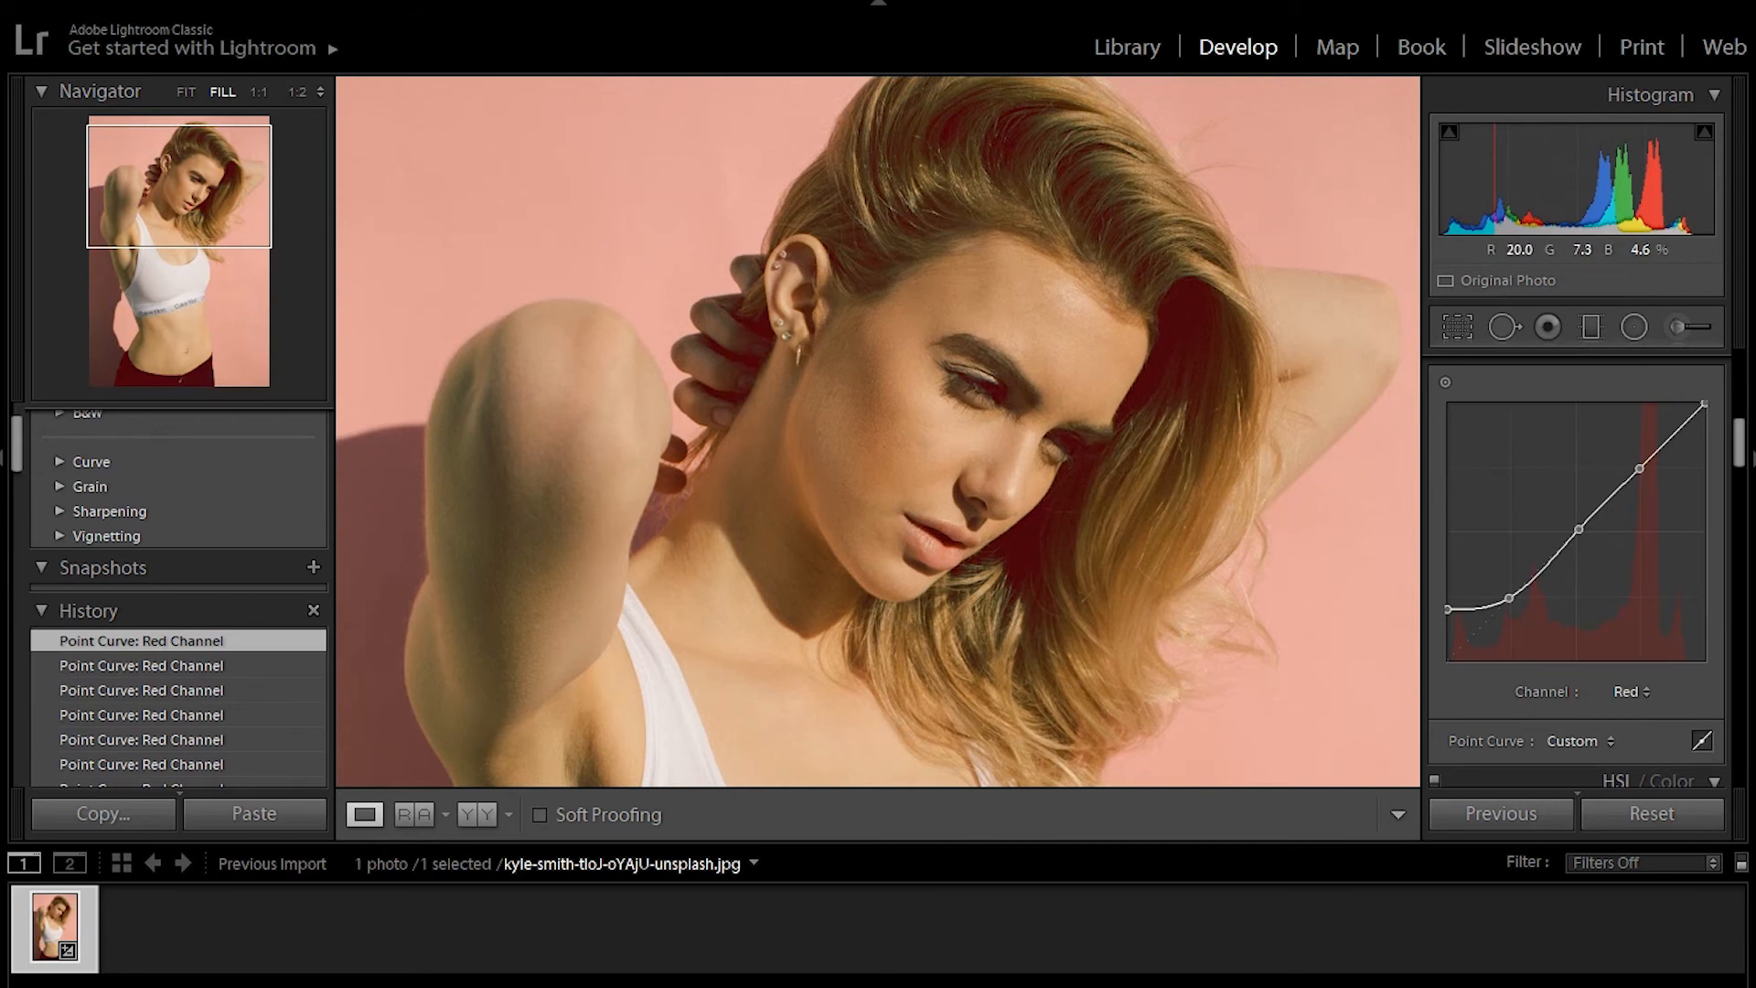
pyautogui.moveTo(1448, 608); pyautogui.dragTo(1485, 658)
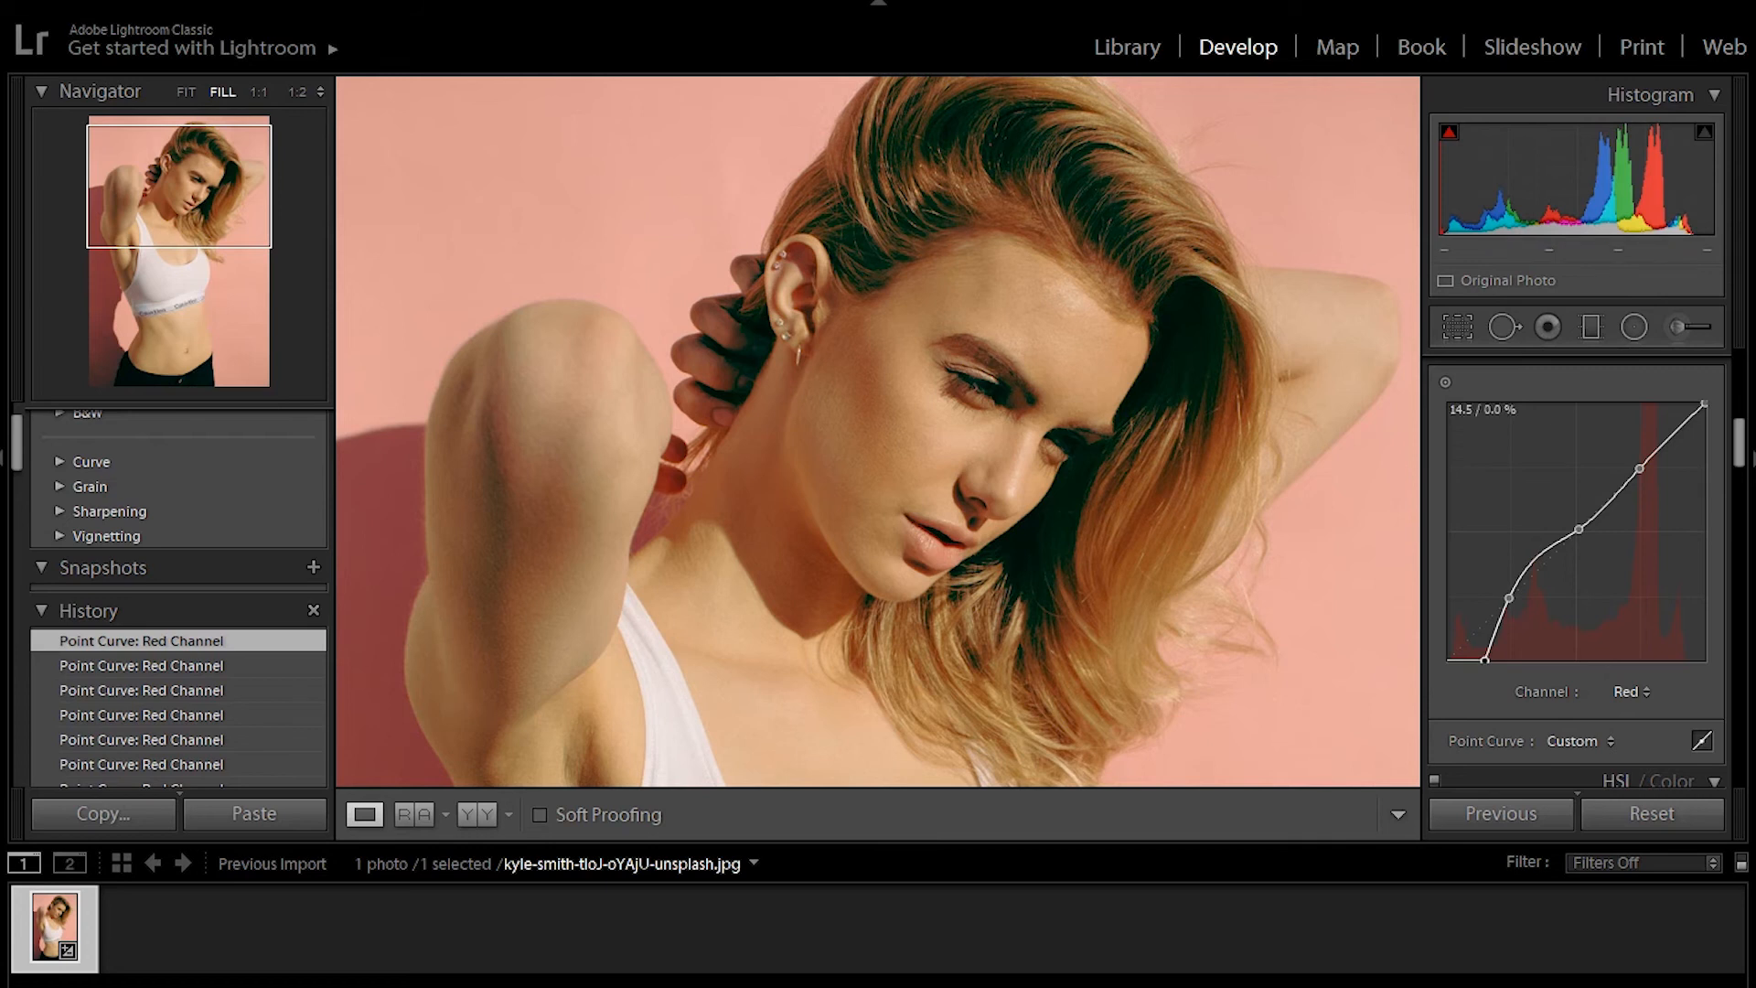
pyautogui.moveTo(1484, 658); pyautogui.dragTo(1449, 659)
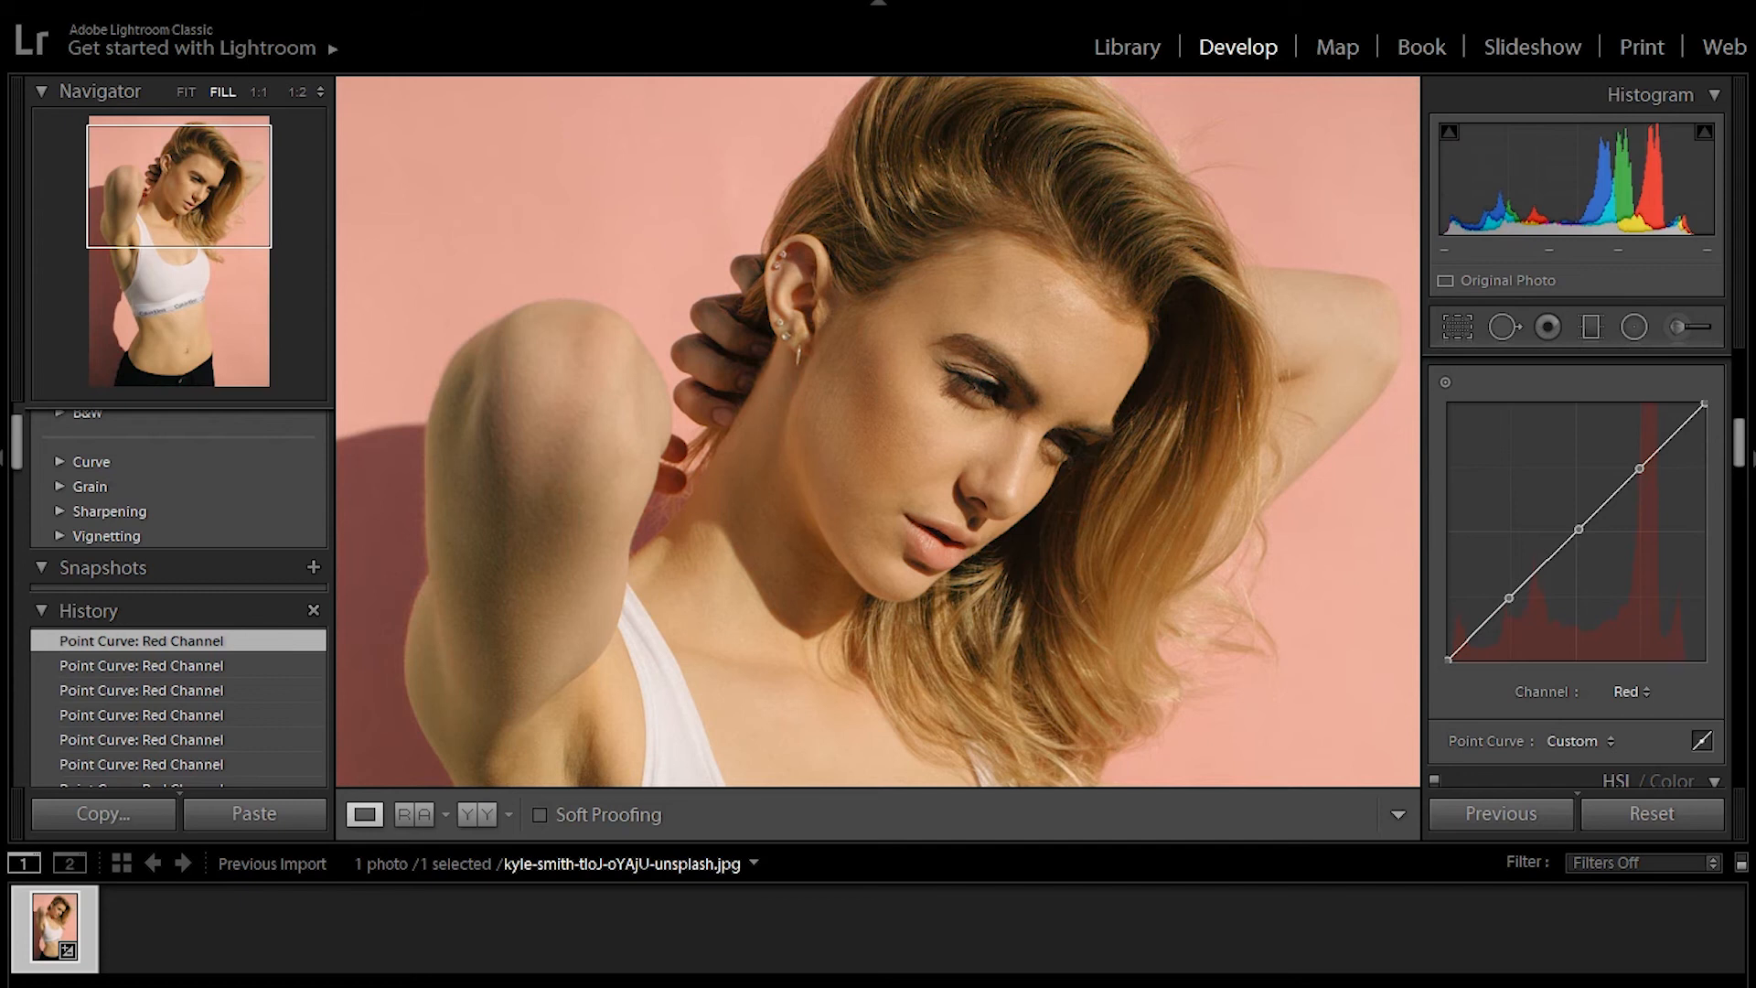
# - Switch the point curve to the Blue channel and set the photo's zoom level to 1:4
pyautogui.click(1627, 691)
pyautogui.click(1578, 801)
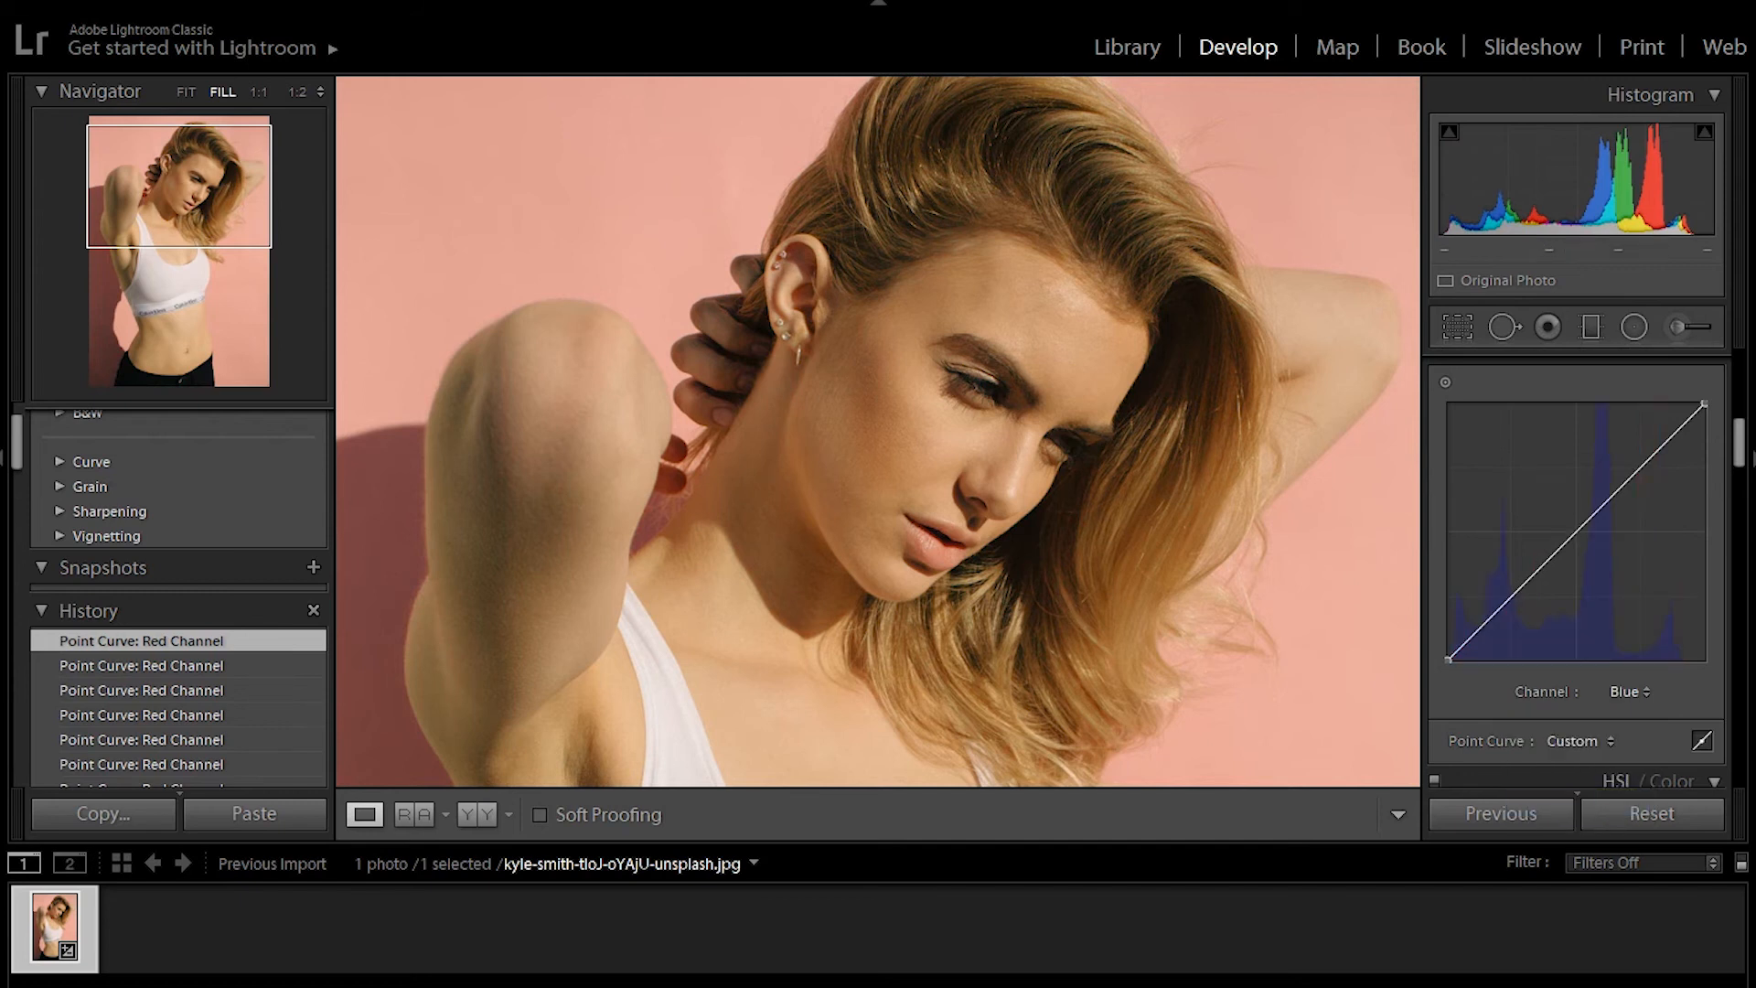
pyautogui.click(320, 91)
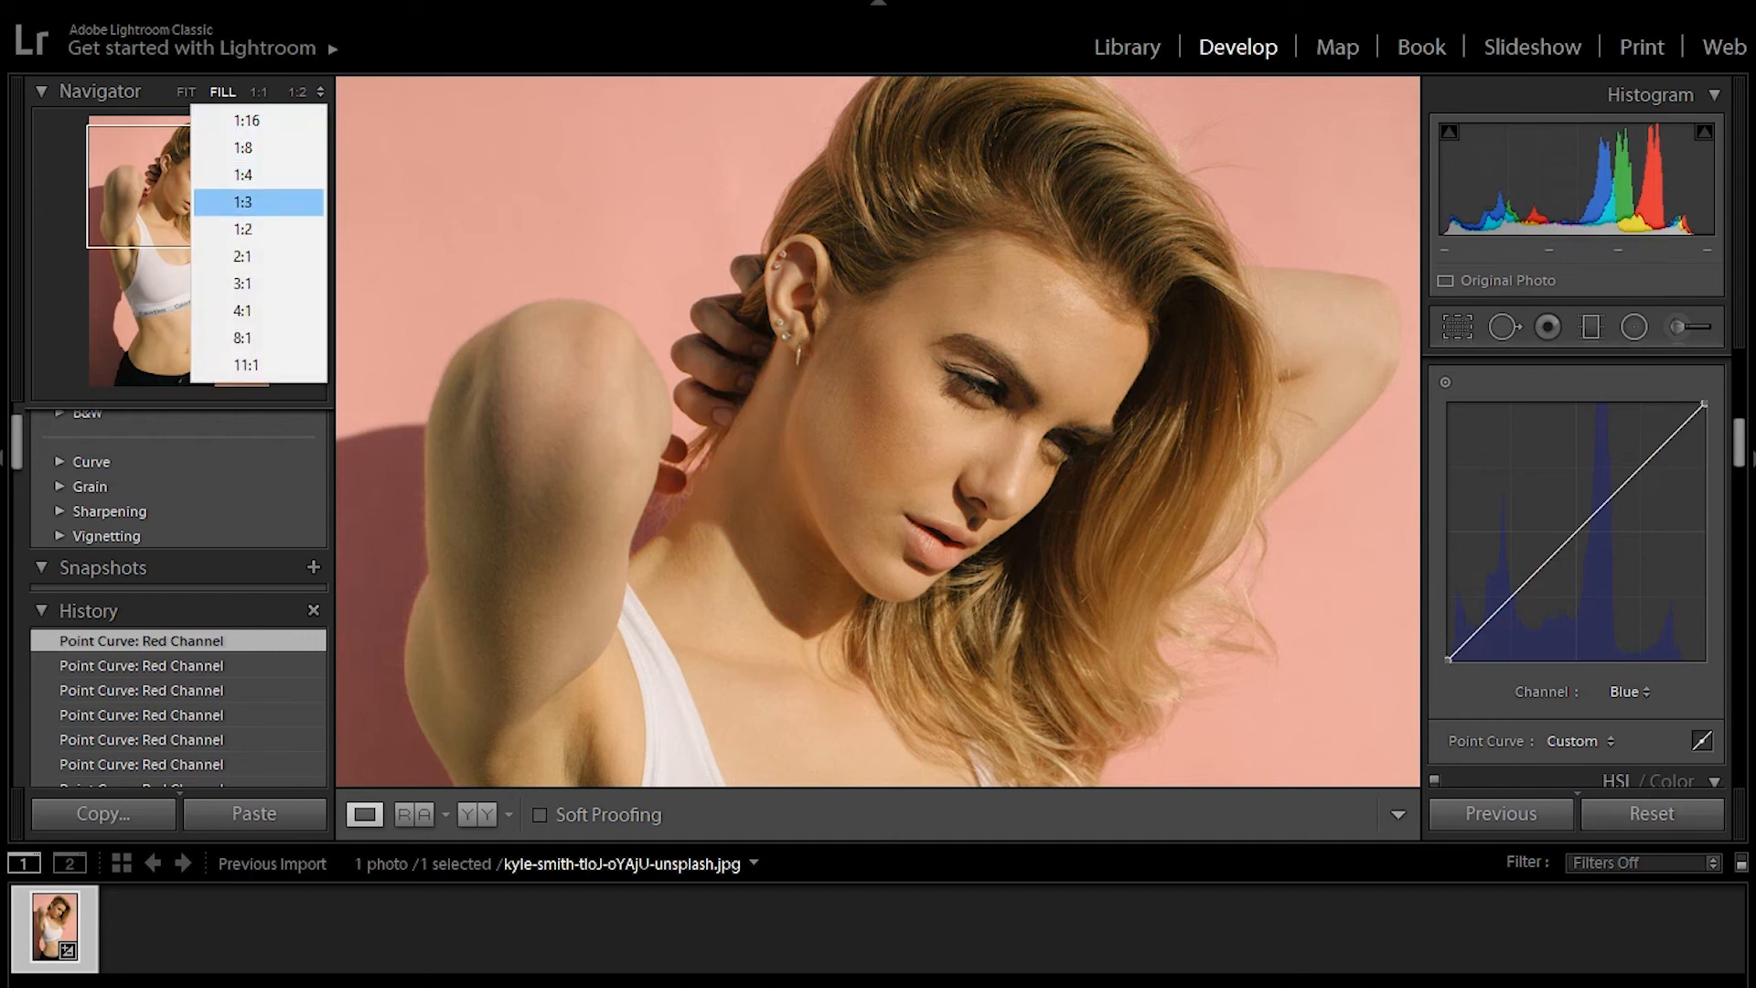
pyautogui.click(243, 203)
pyautogui.click(320, 91)
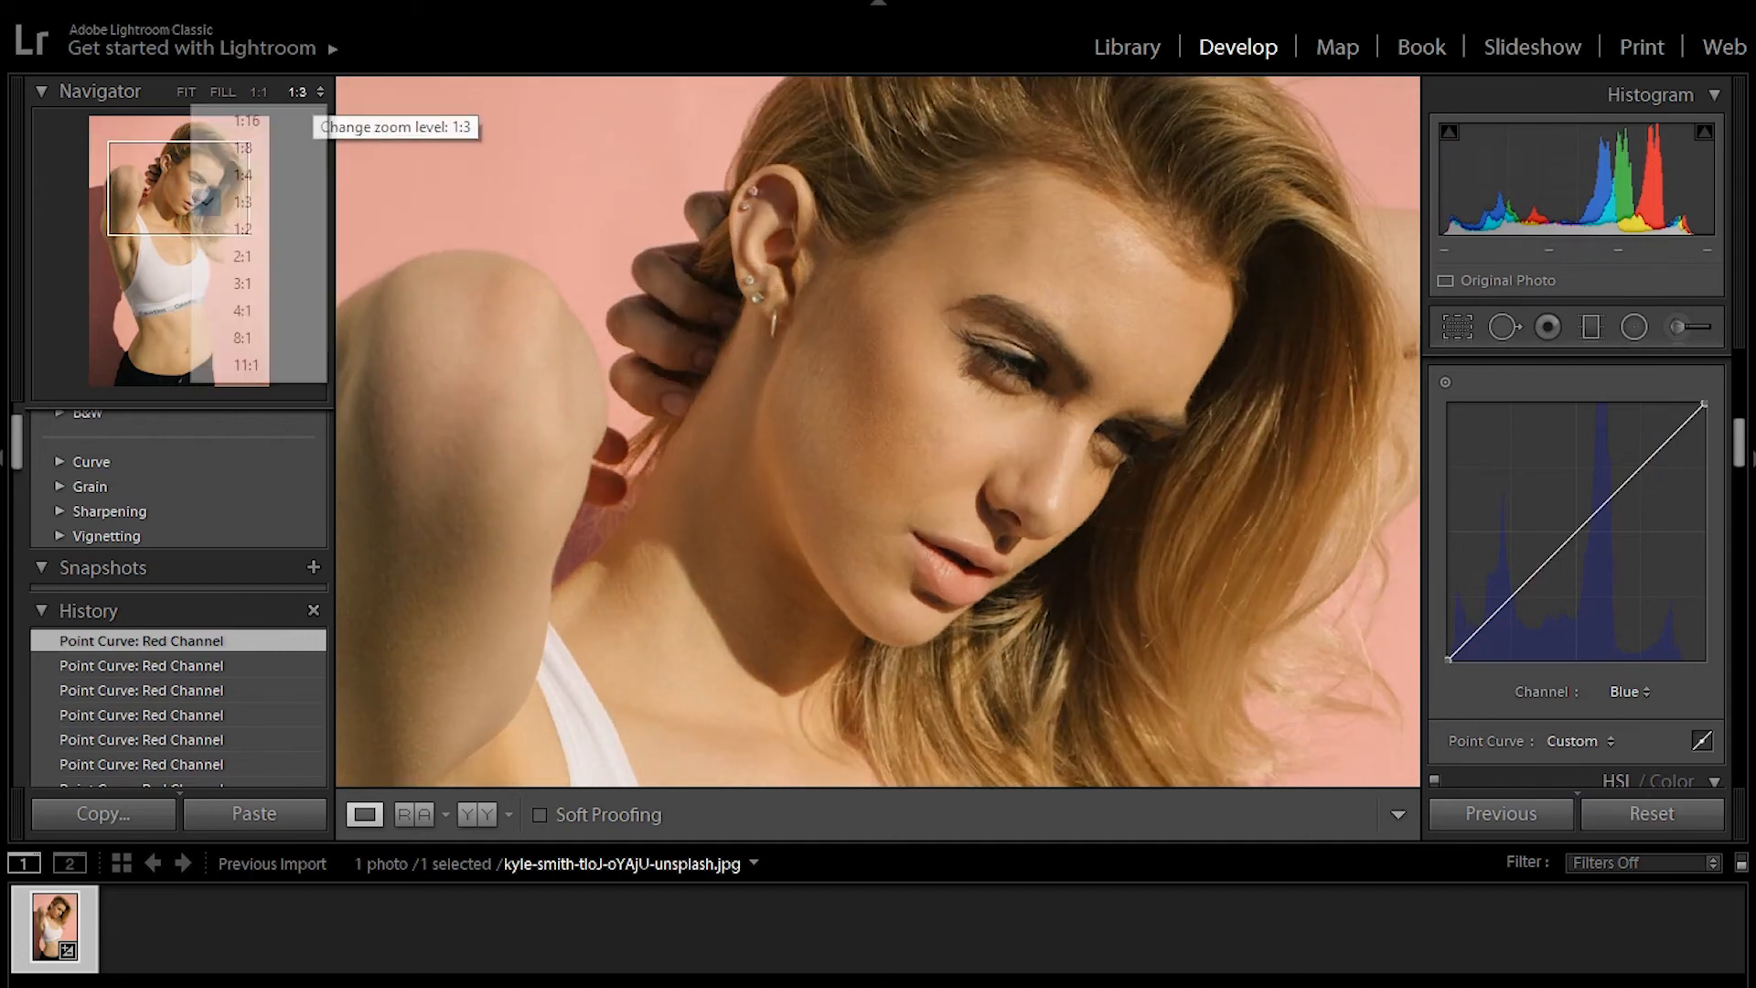
pyautogui.click(242, 256)
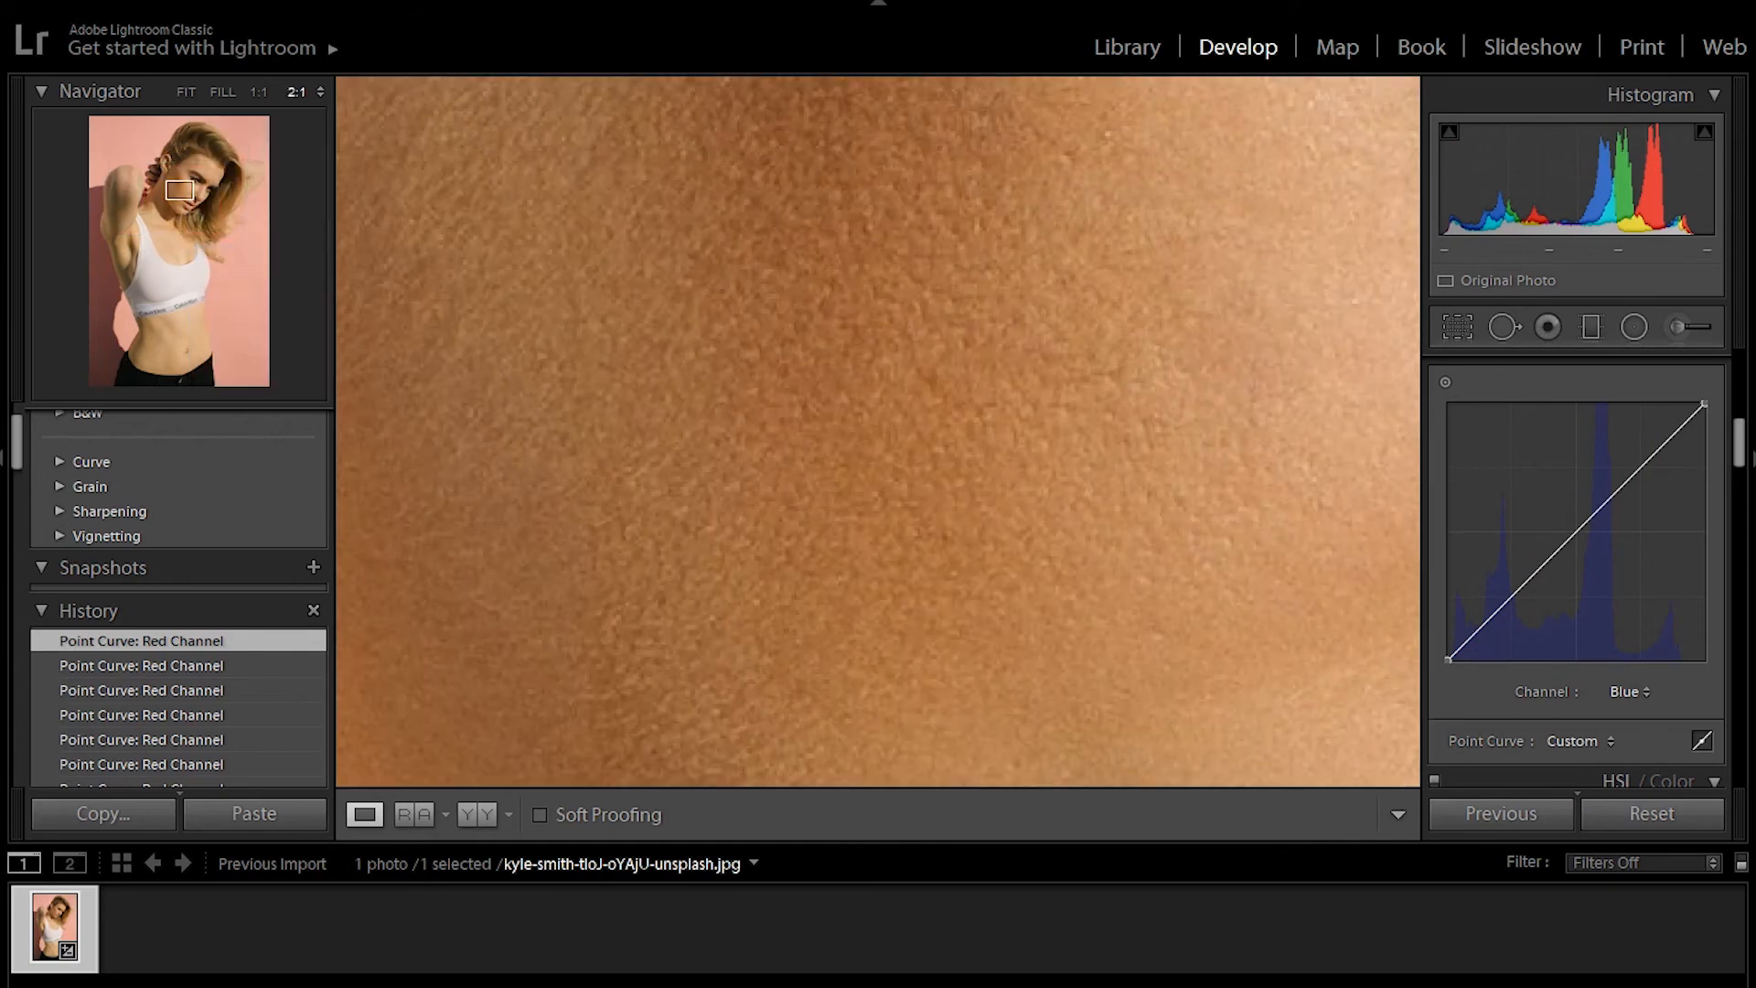
pyautogui.click(320, 92)
pyautogui.click(242, 174)
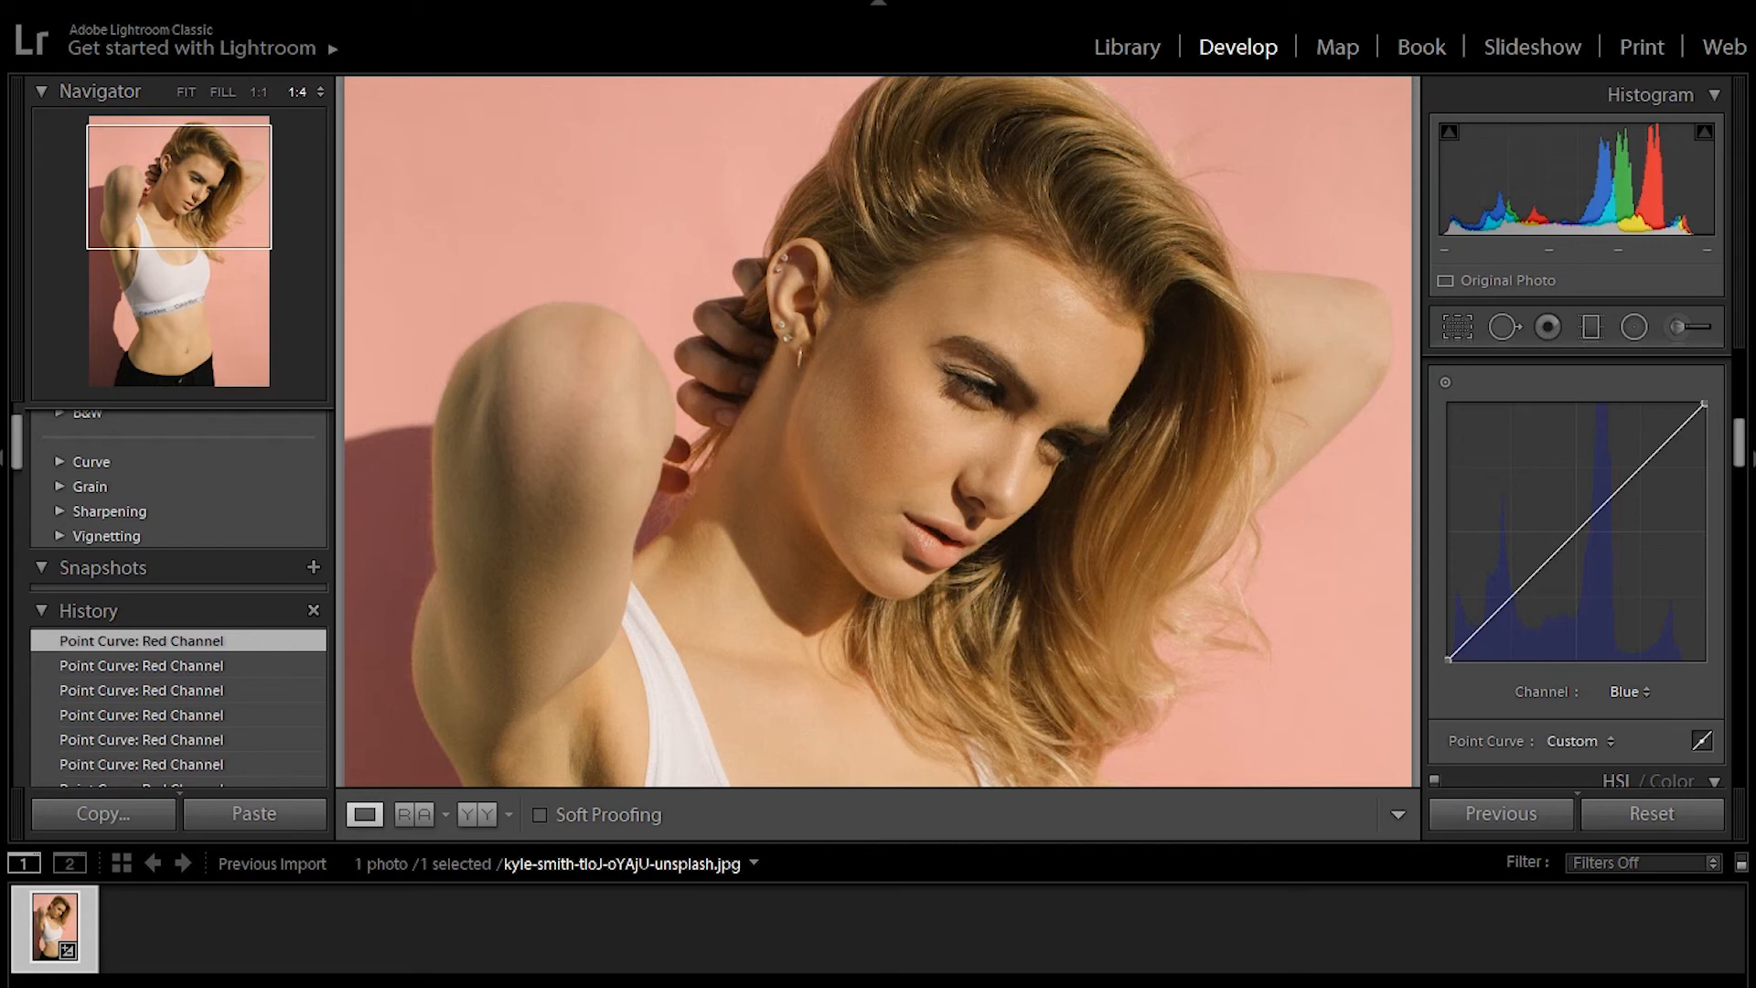
# - Try raising the blue midtones to about 54.1 % and lowering them to 47.1 % with one curve point, and remove the point
pyautogui.moveTo(1568, 540); pyautogui.dragTo(1568, 521)
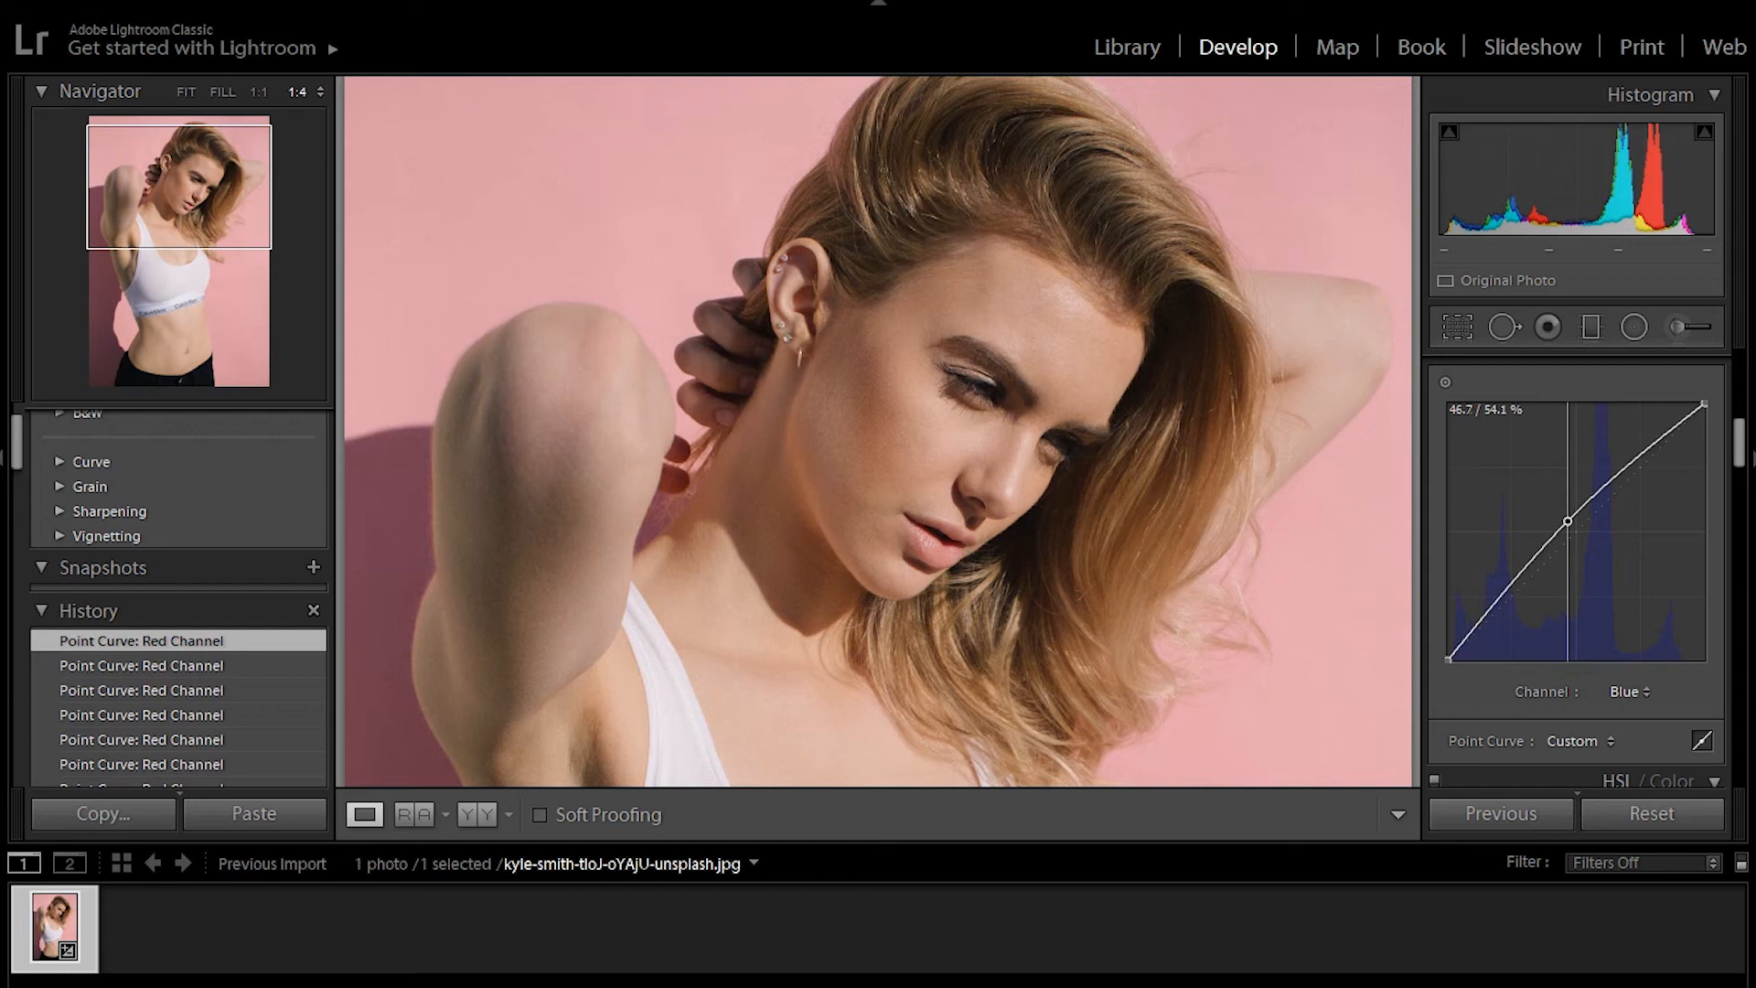
pyautogui.click(186, 92)
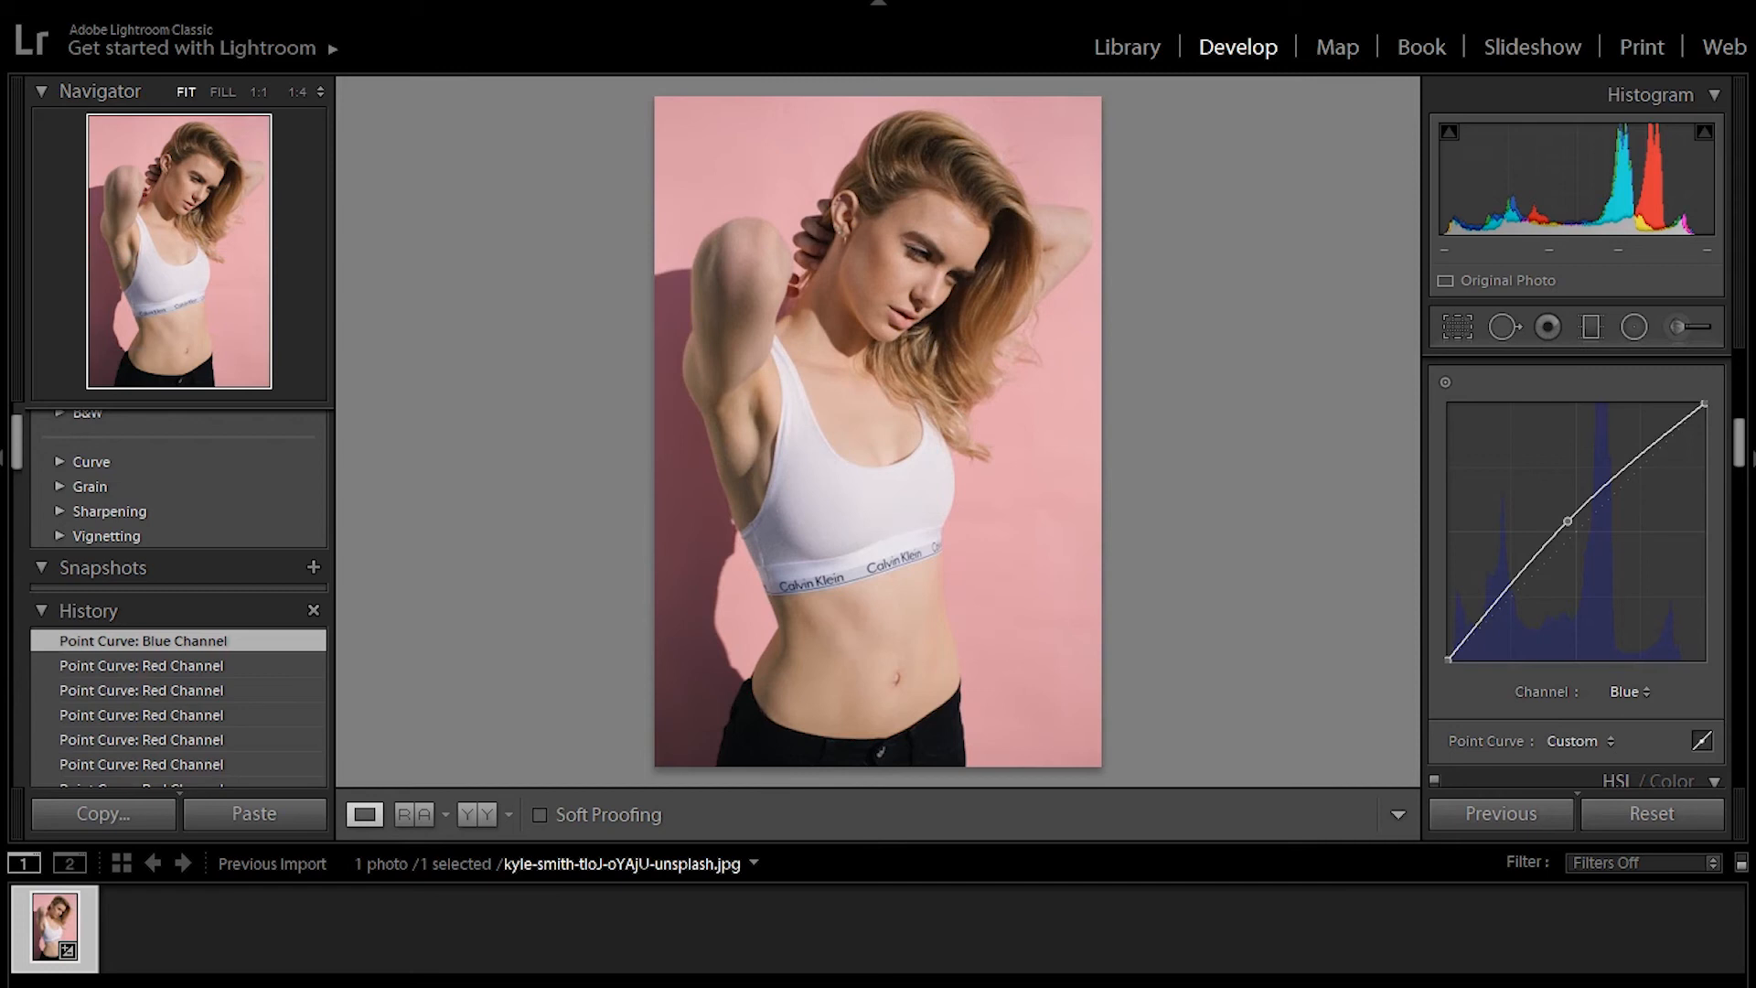
pyautogui.moveTo(1567, 520); pyautogui.dragTo(1580, 538)
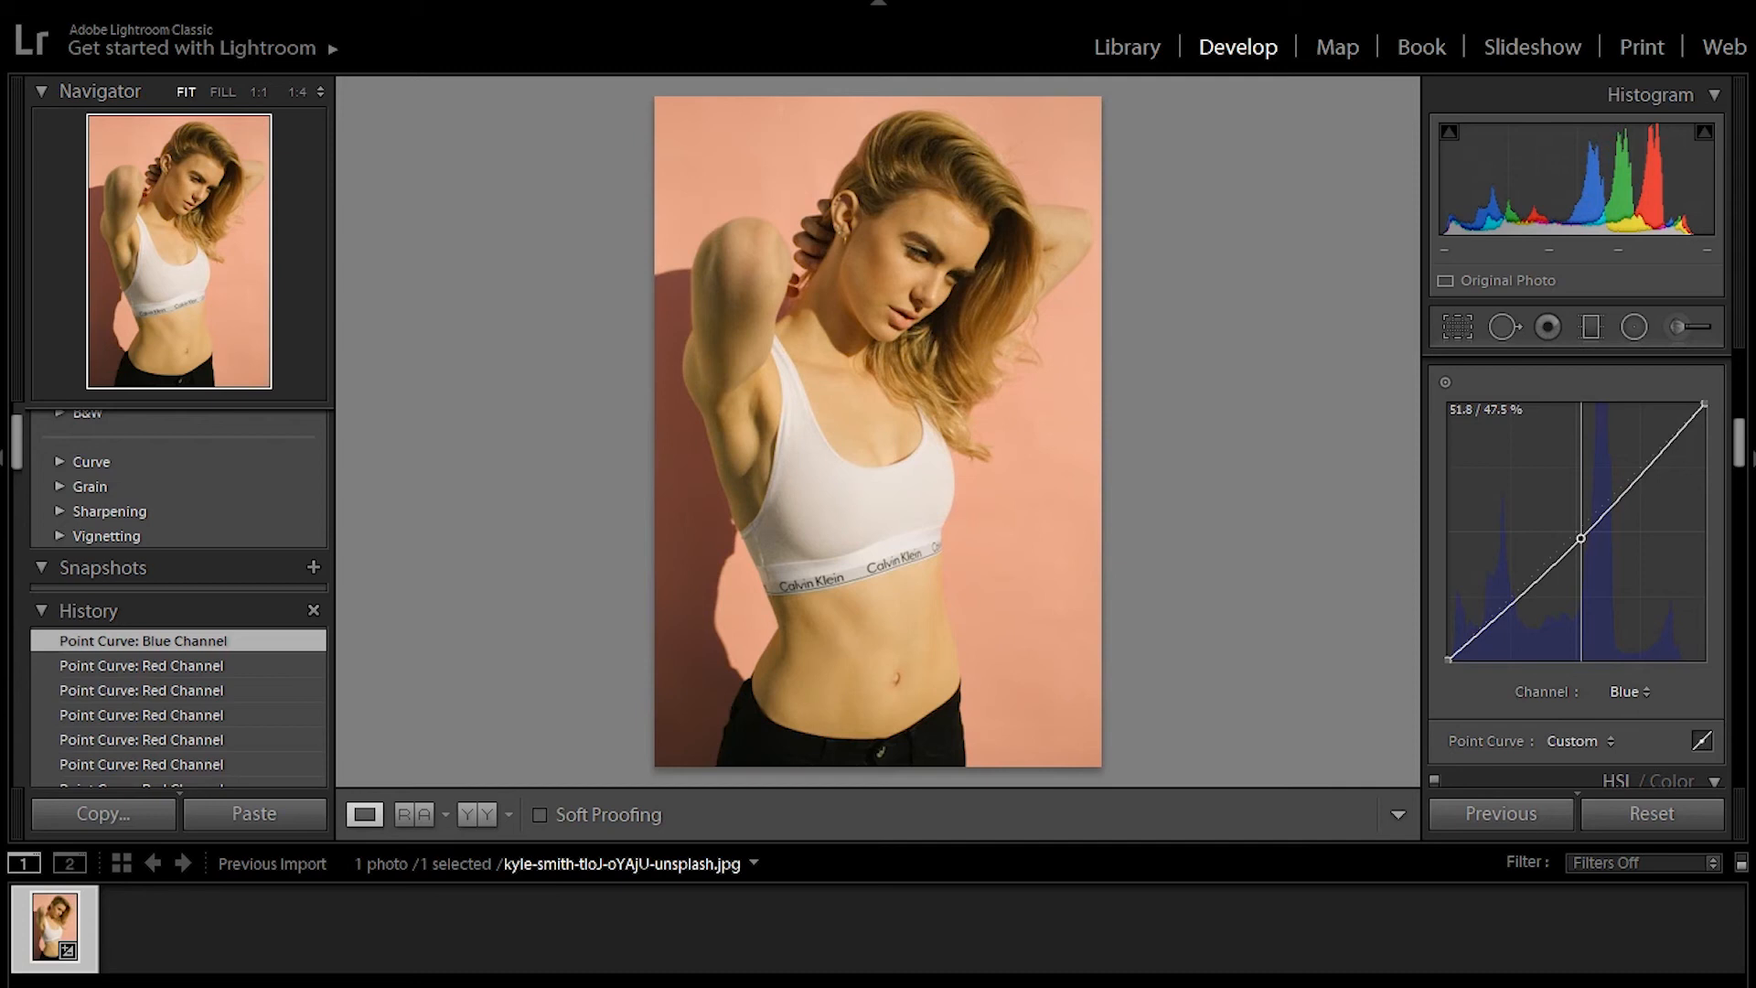
pyautogui.moveTo(1580, 538); pyautogui.dragTo(1581, 537)
pyautogui.moveTo(1580, 538); pyautogui.dragTo(1583, 540)
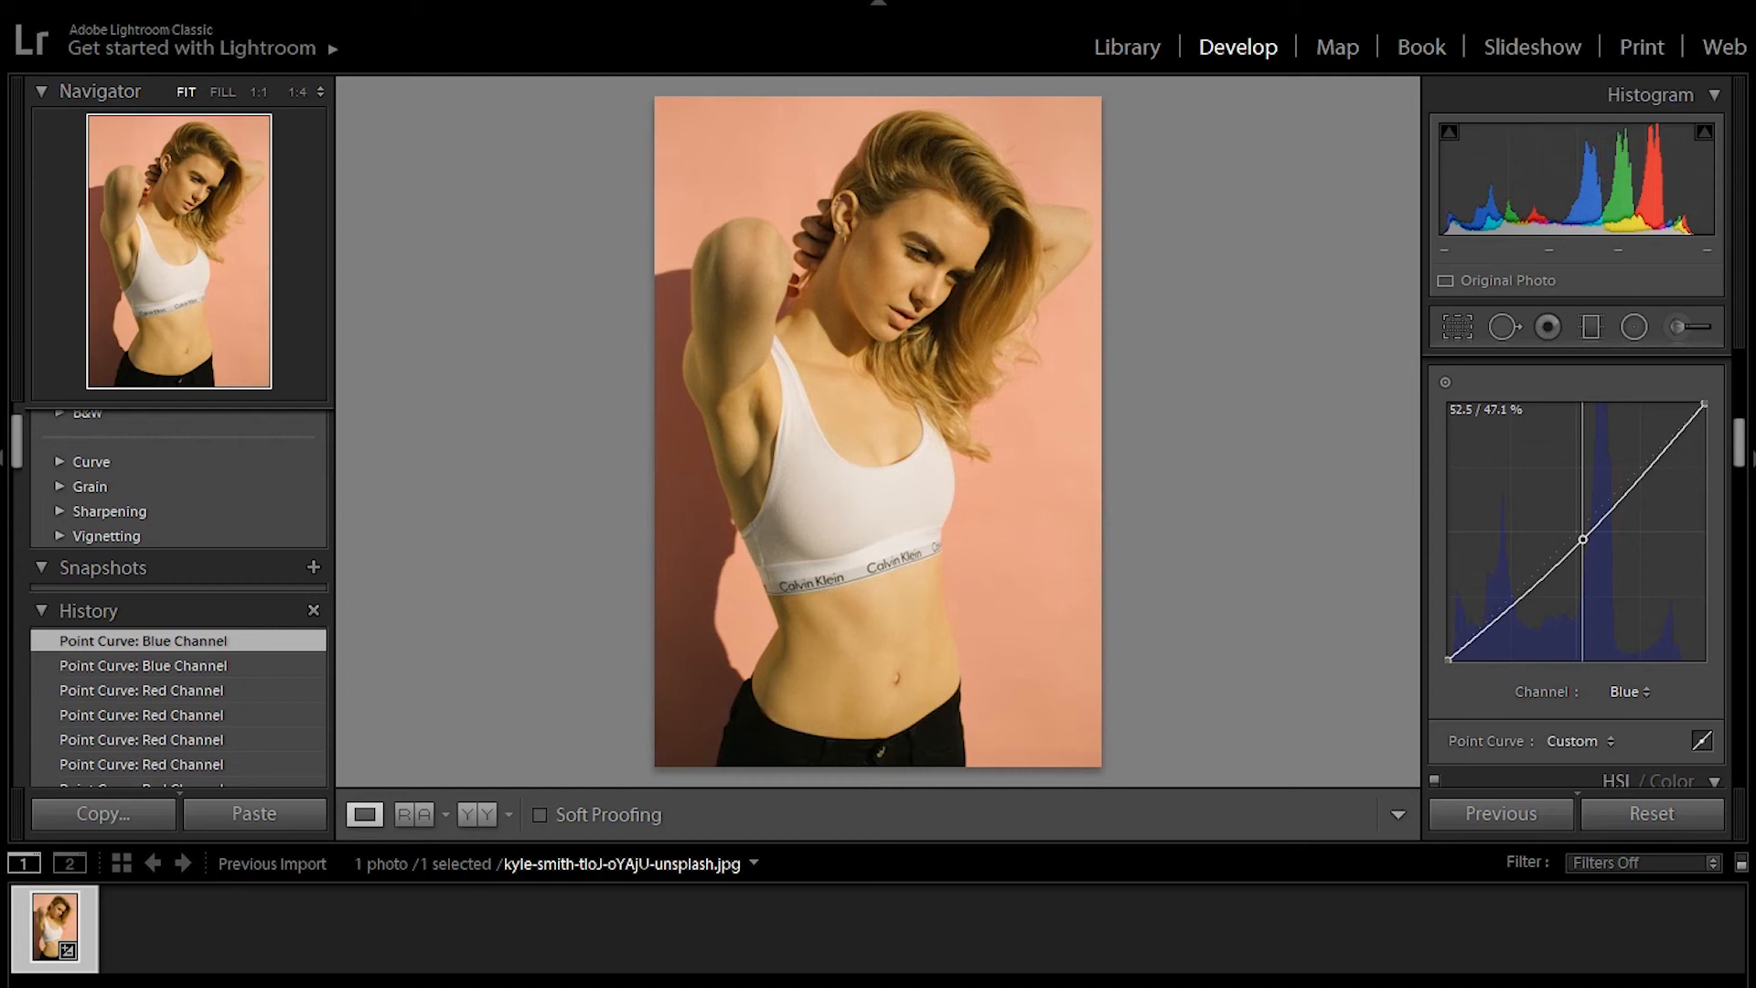
pyautogui.moveTo(1583, 540); pyautogui.dragTo(1576, 531)
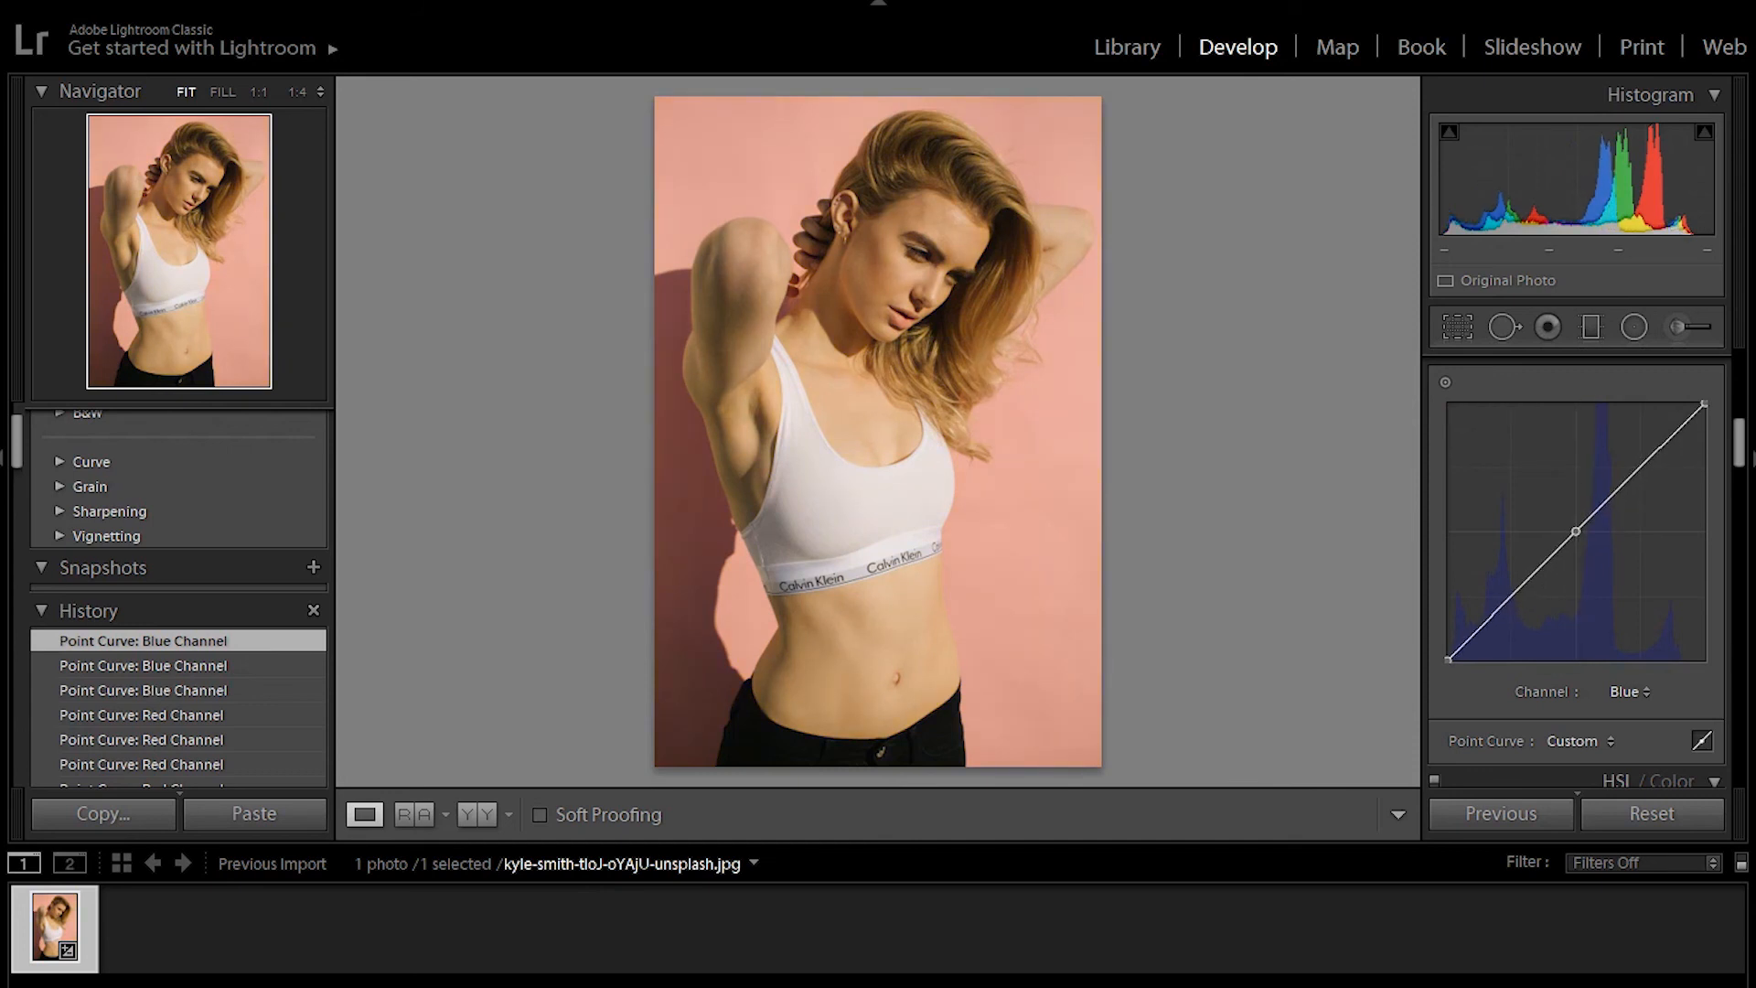
pyautogui.hotkey('ctrl', 'z')
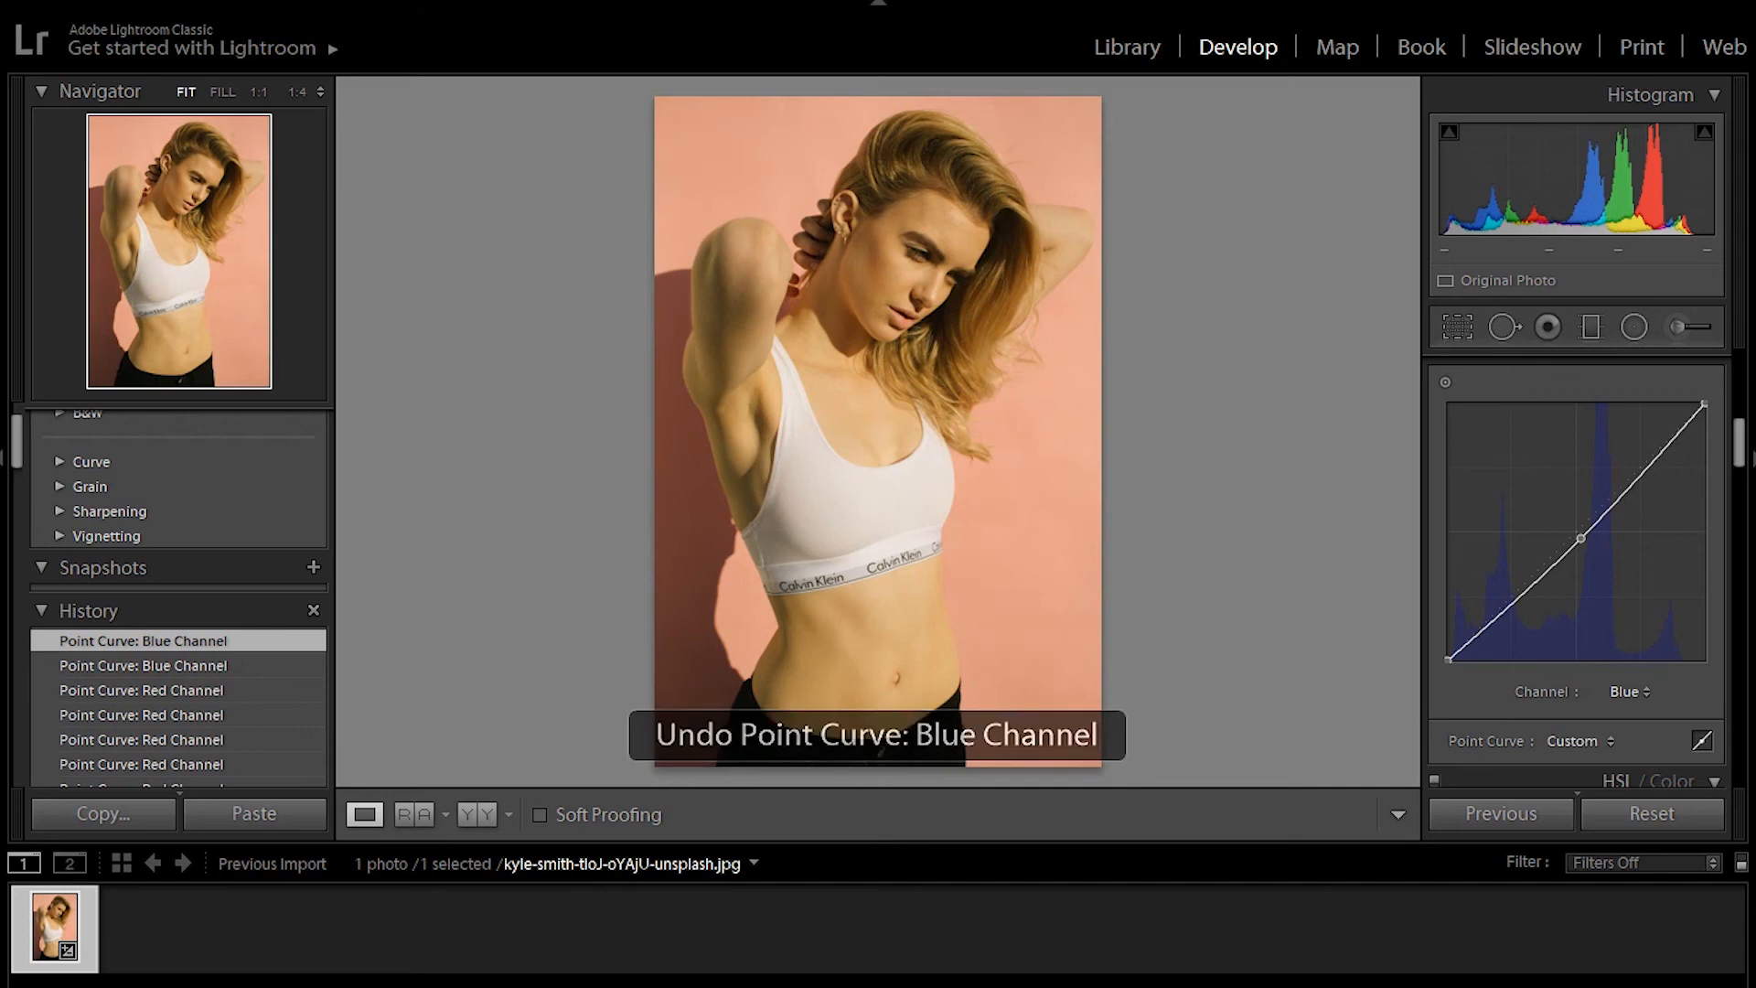
pyautogui.doubleClick(1580, 539)
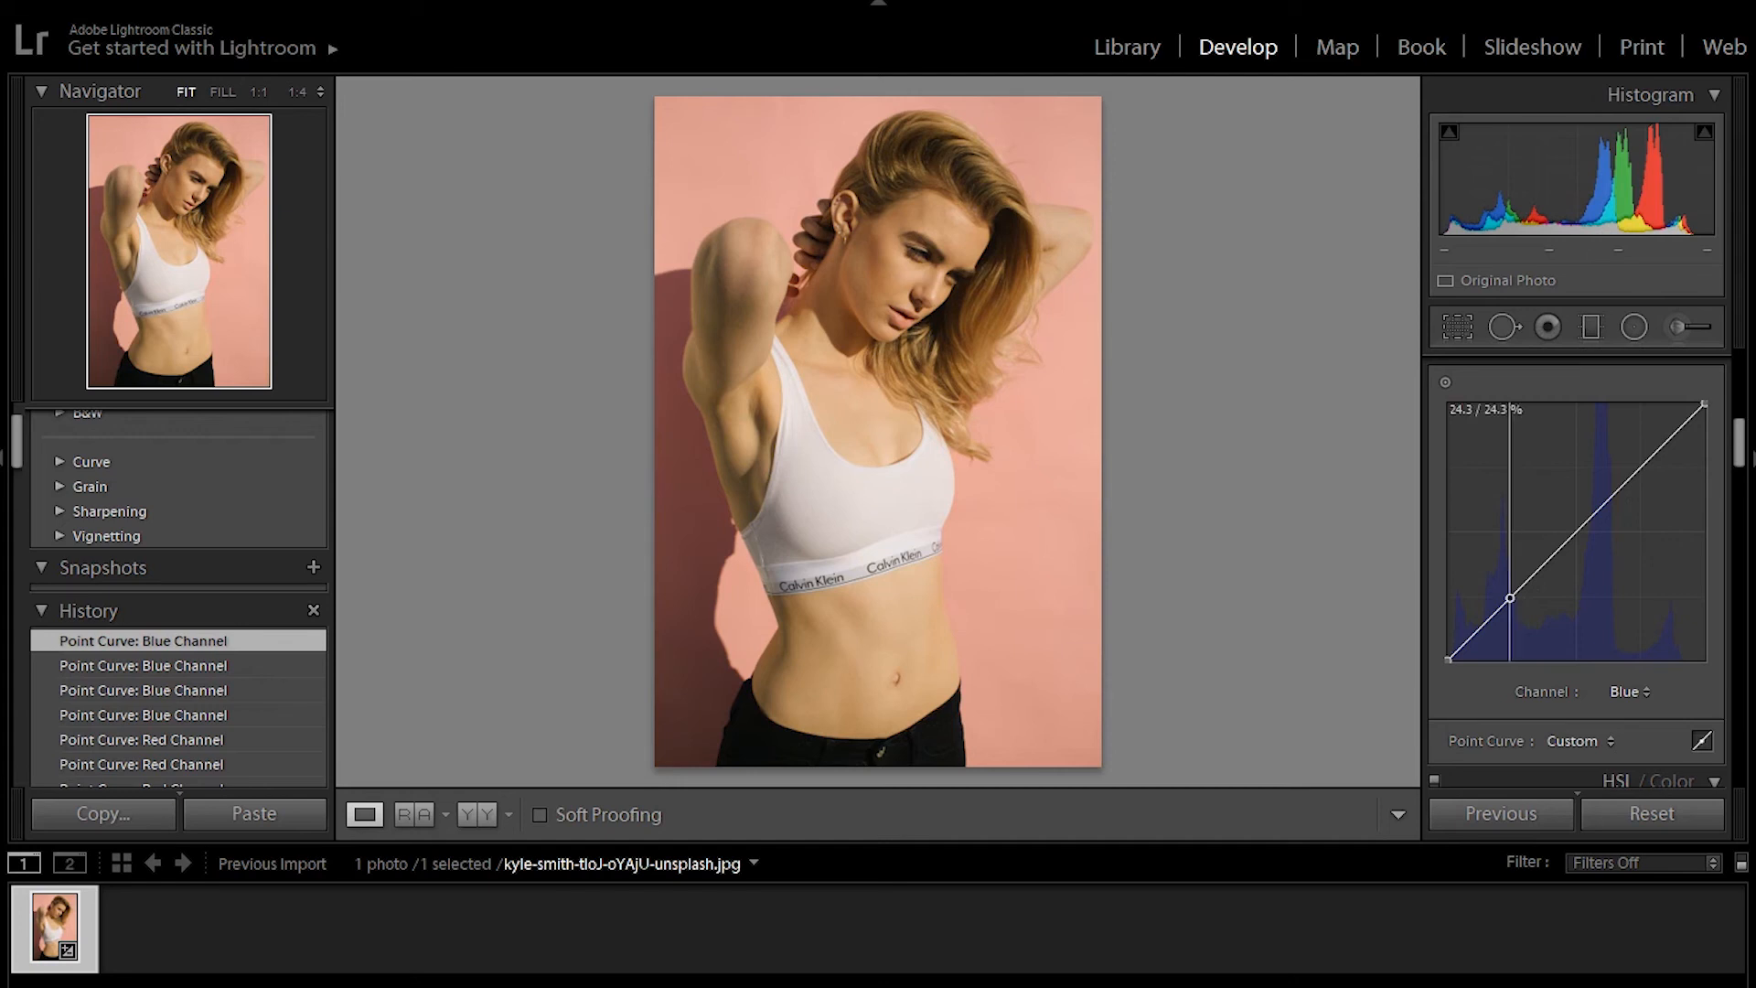
# - Try raising the blue shadows with a single shadow point on the curve, and pull that point below the diagonal
pyautogui.moveTo(1510, 598); pyautogui.dragTo(1505, 584)
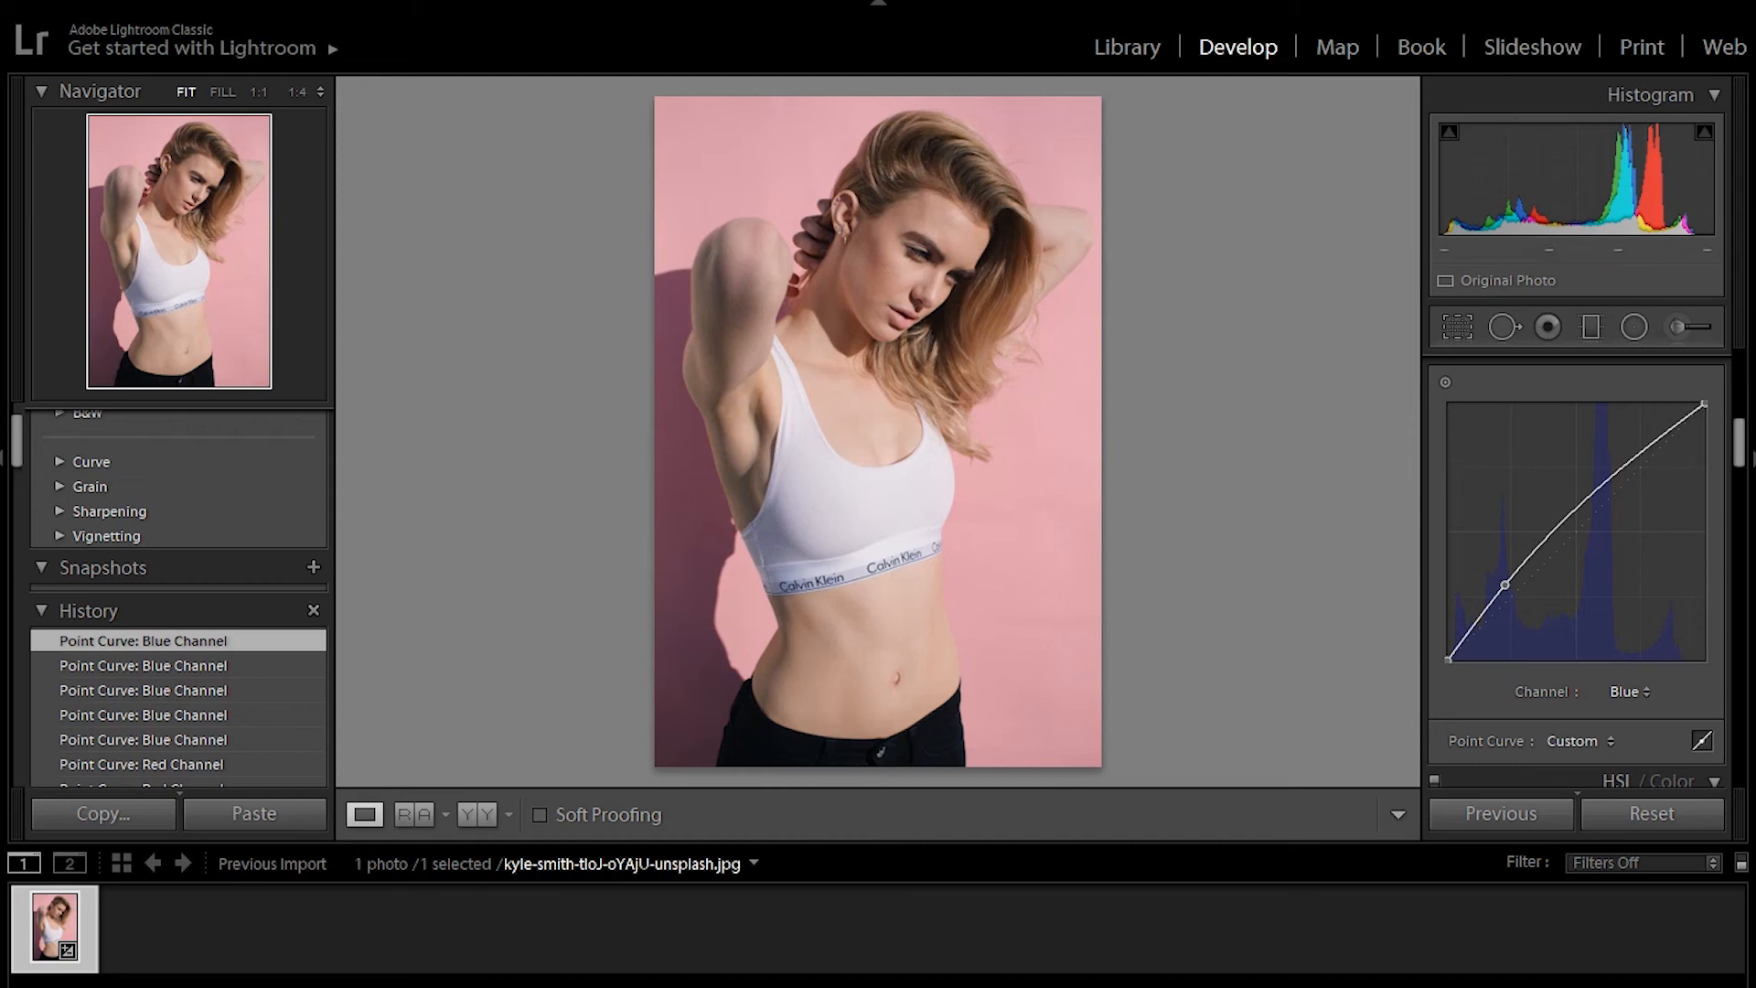
pyautogui.moveTo(1505, 583); pyautogui.dragTo(1514, 602)
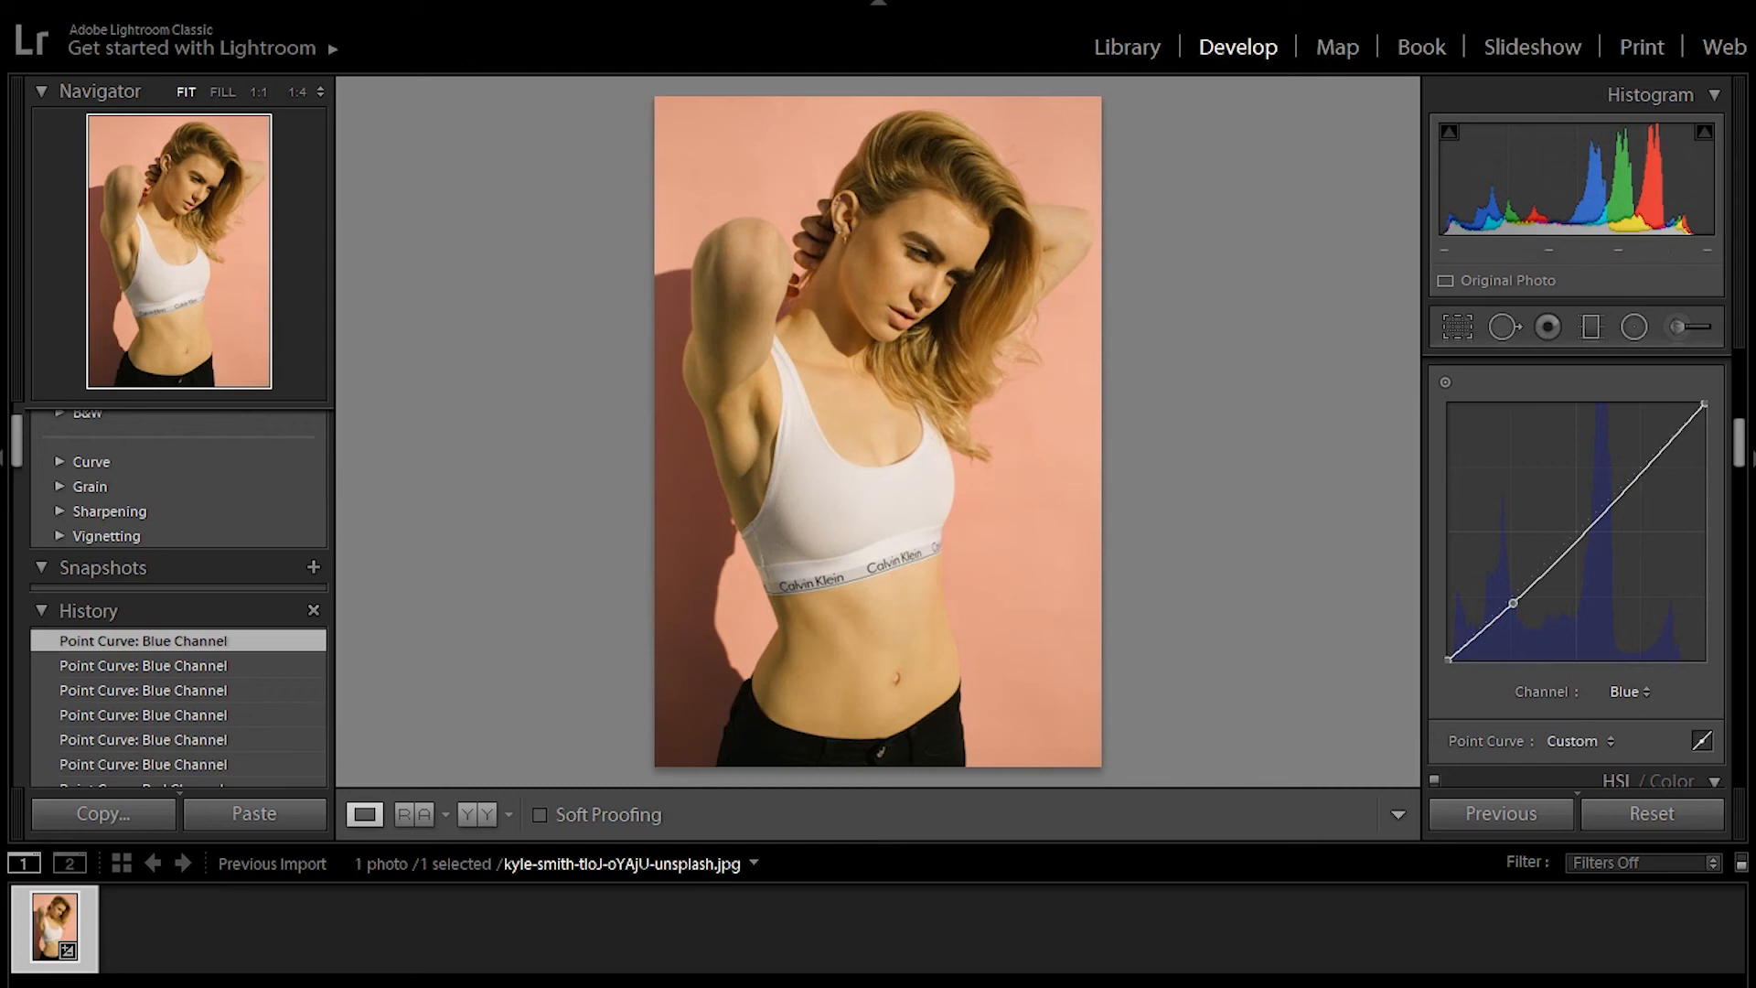
# - Undo the last shift of the blue curve's shadow point and remove that point
pyautogui.moveTo(1514, 602); pyautogui.dragTo(1511, 598)
pyautogui.hotkey('ctrl', 'z')
pyautogui.doubleClick(1513, 603)
# - Switch the point curve to the Green channel, try a single midtone point near the centre, and remove it
pyautogui.click(1628, 691)
pyautogui.click(1566, 776)
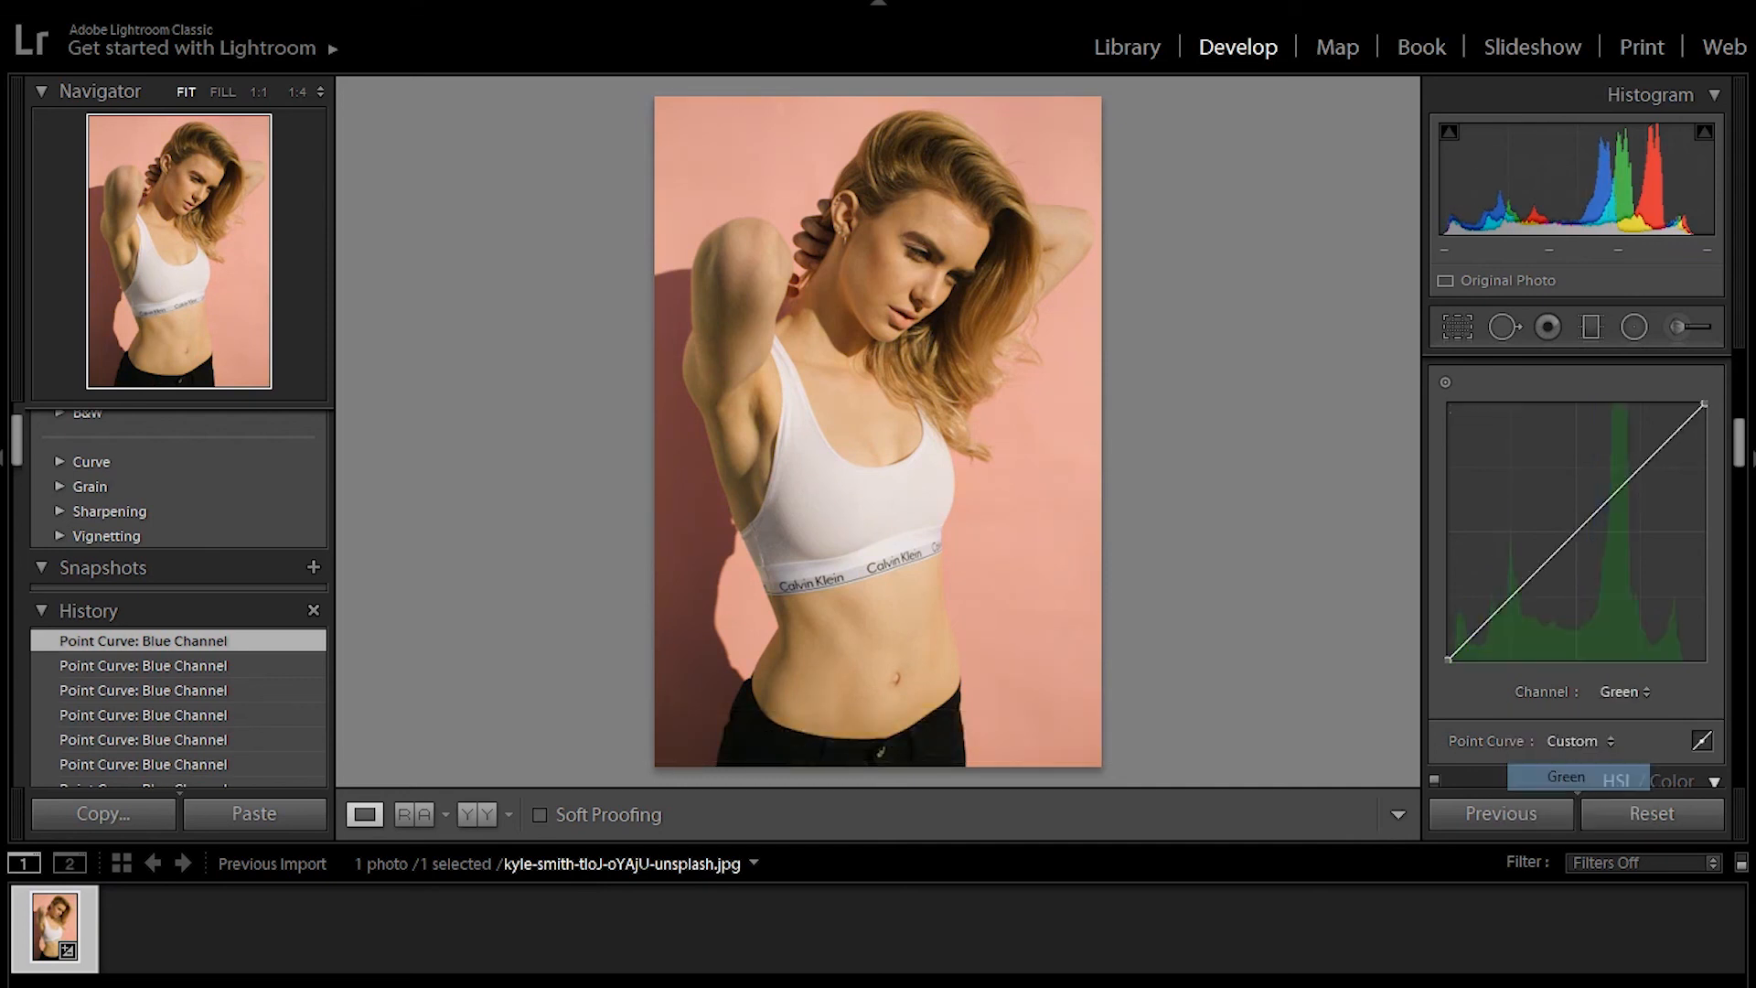
pyautogui.moveTo(1572, 535); pyautogui.dragTo(1577, 532)
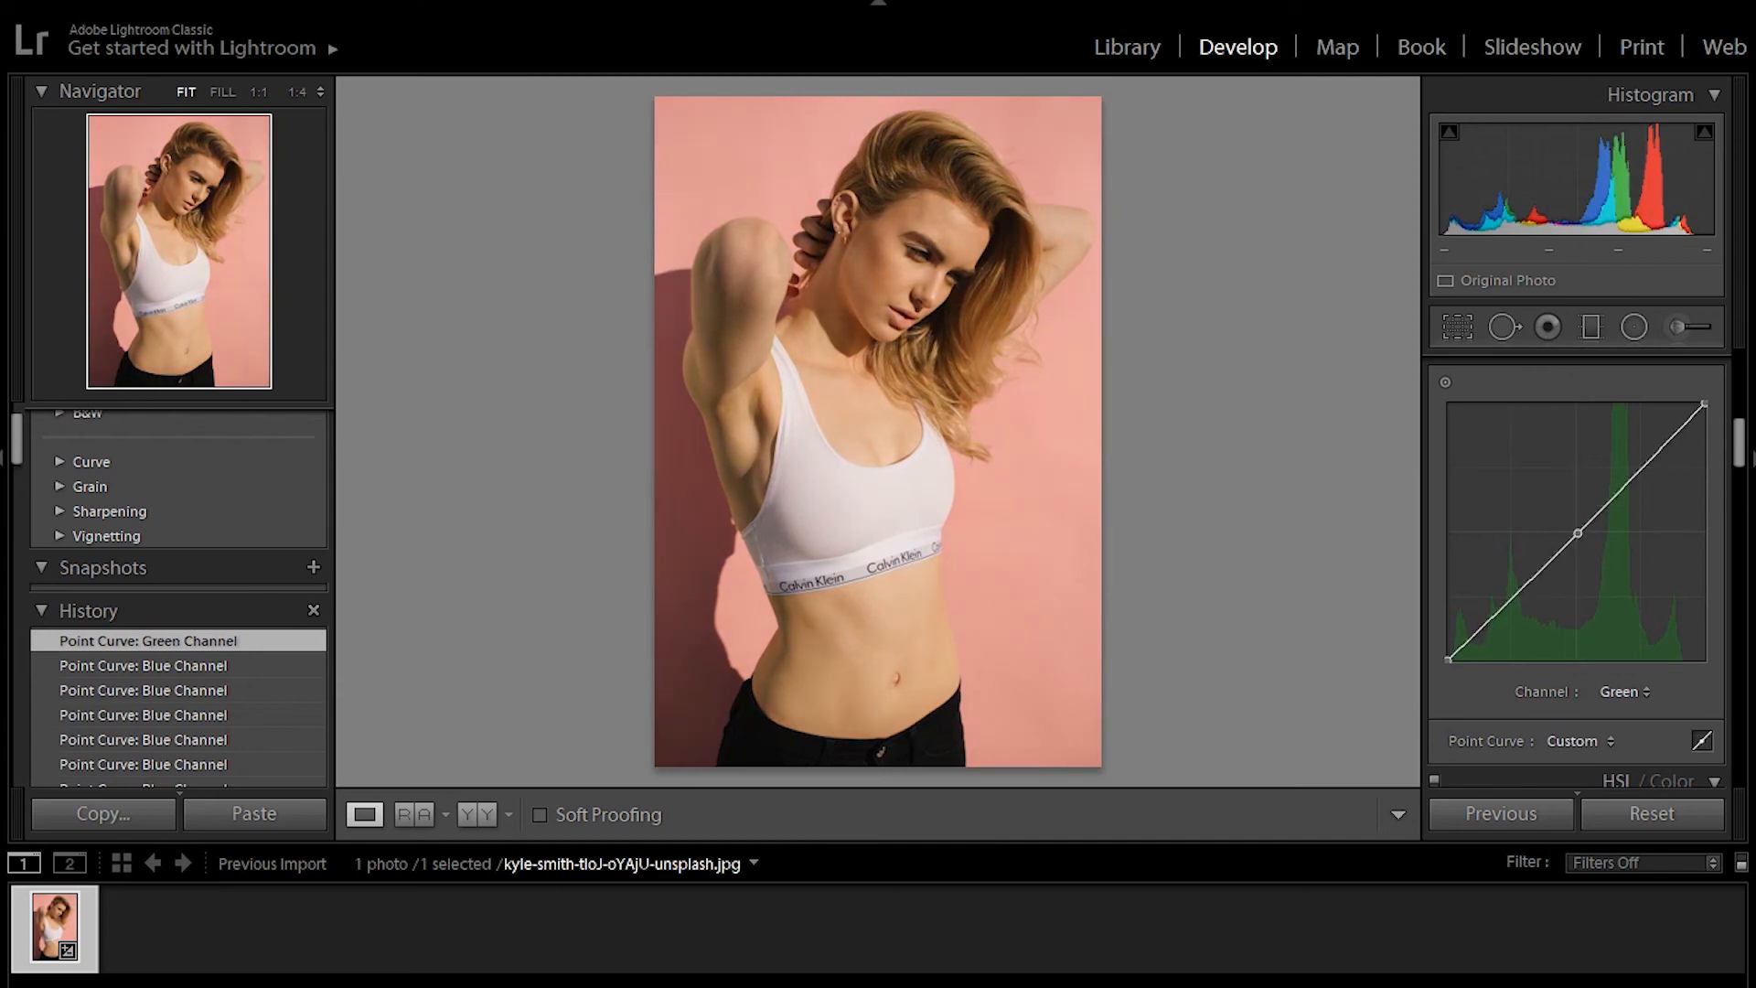
pyautogui.doubleClick(1578, 532)
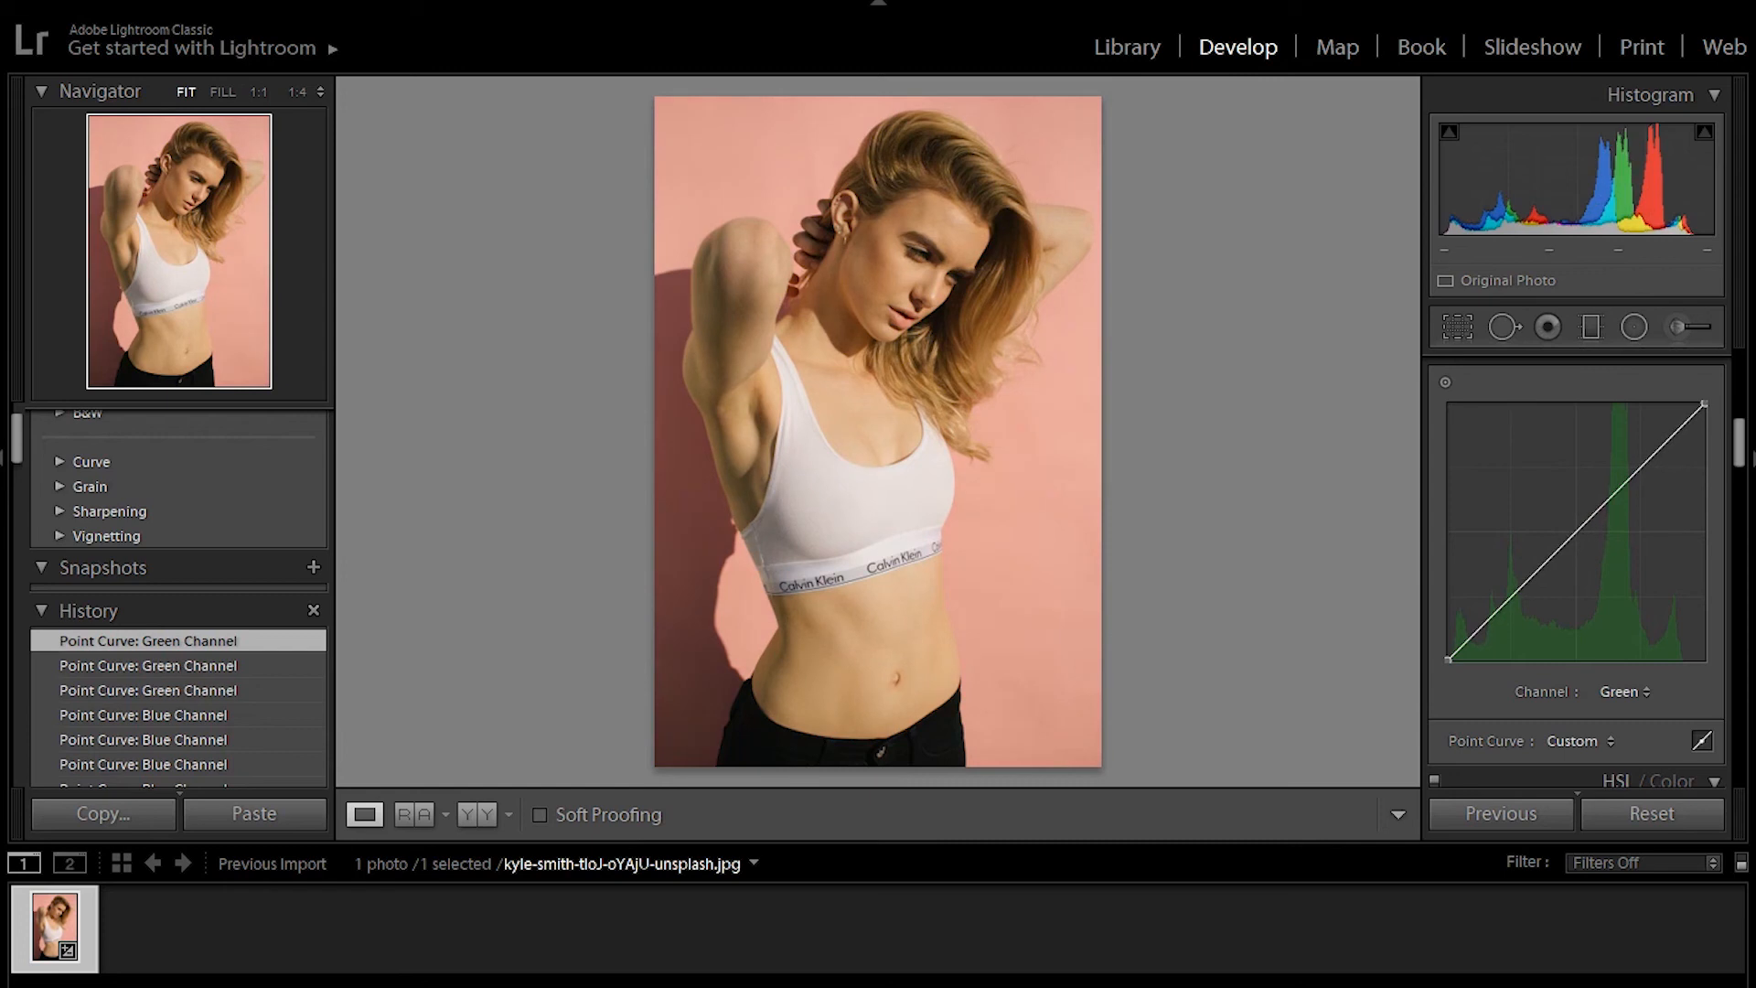
# - Try moving the green shadows to about 29.4 % and 23.9 % against a highlight anchor, and remove both points
pyautogui.moveTo(1636, 472)
pyautogui.mouseDown()
pyautogui.moveTo(1635, 456)
pyautogui.moveTo(1636, 472)
pyautogui.mouseUp()
pyautogui.moveTo(1513, 594); pyautogui.dragTo(1513, 584)
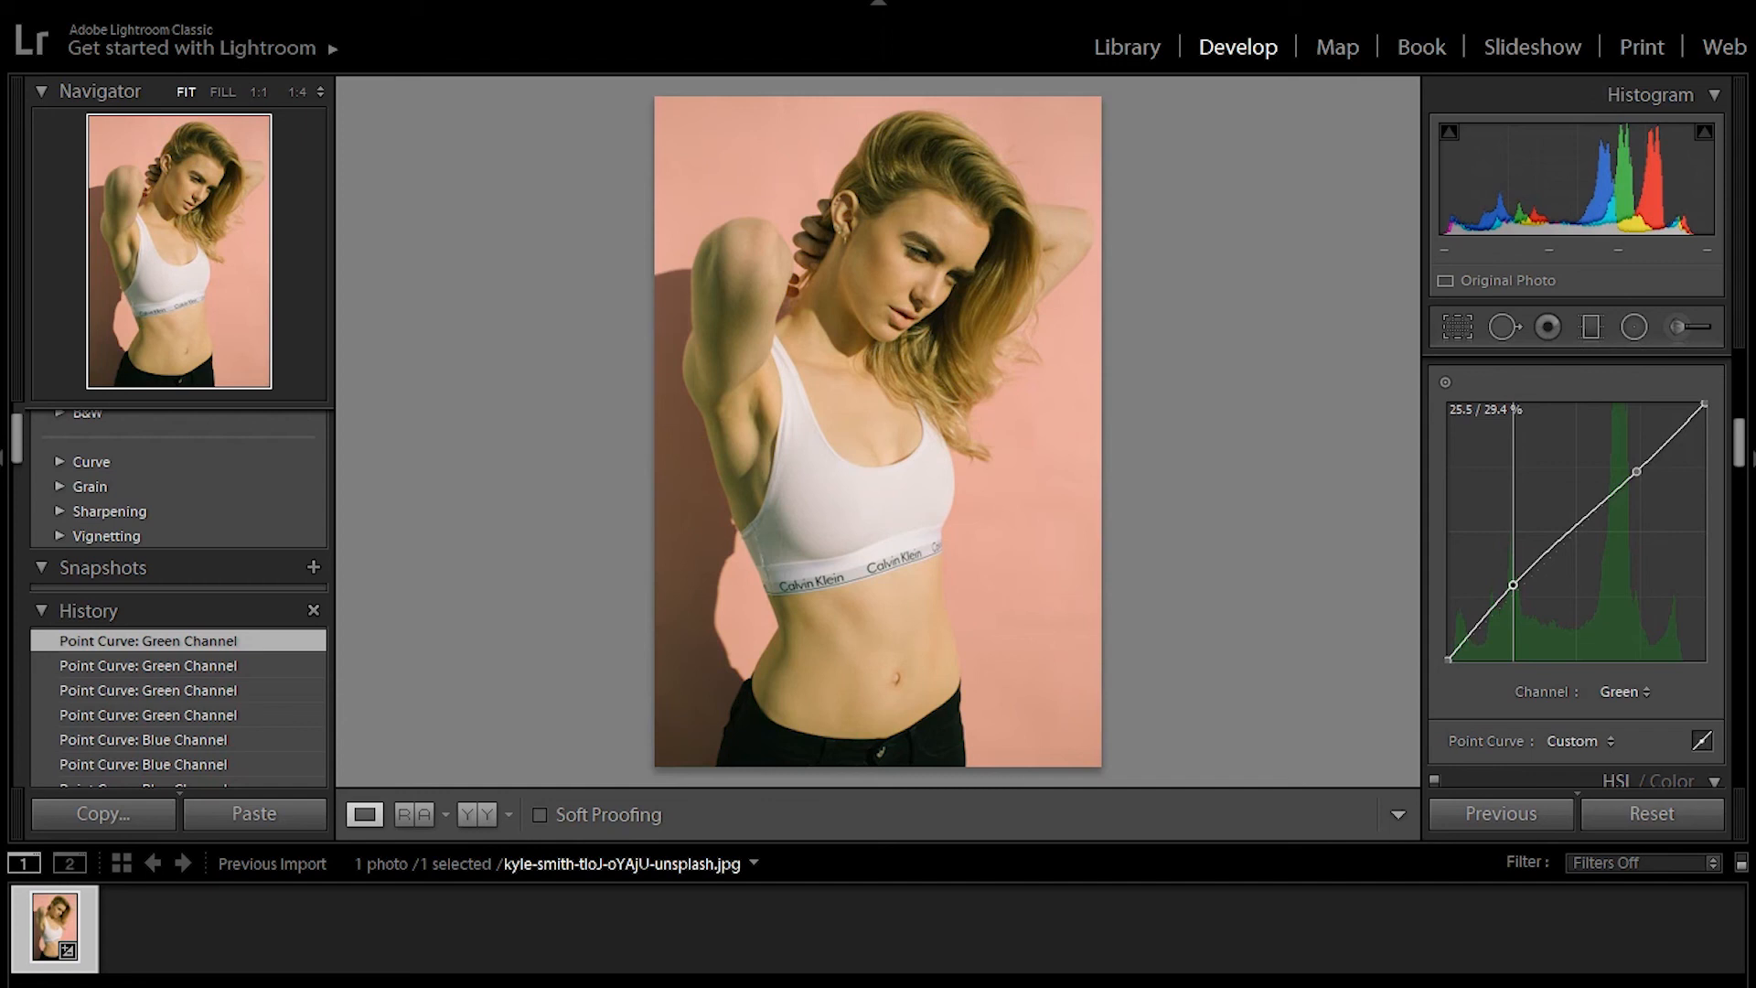
pyautogui.moveTo(1512, 585); pyautogui.dragTo(1516, 599)
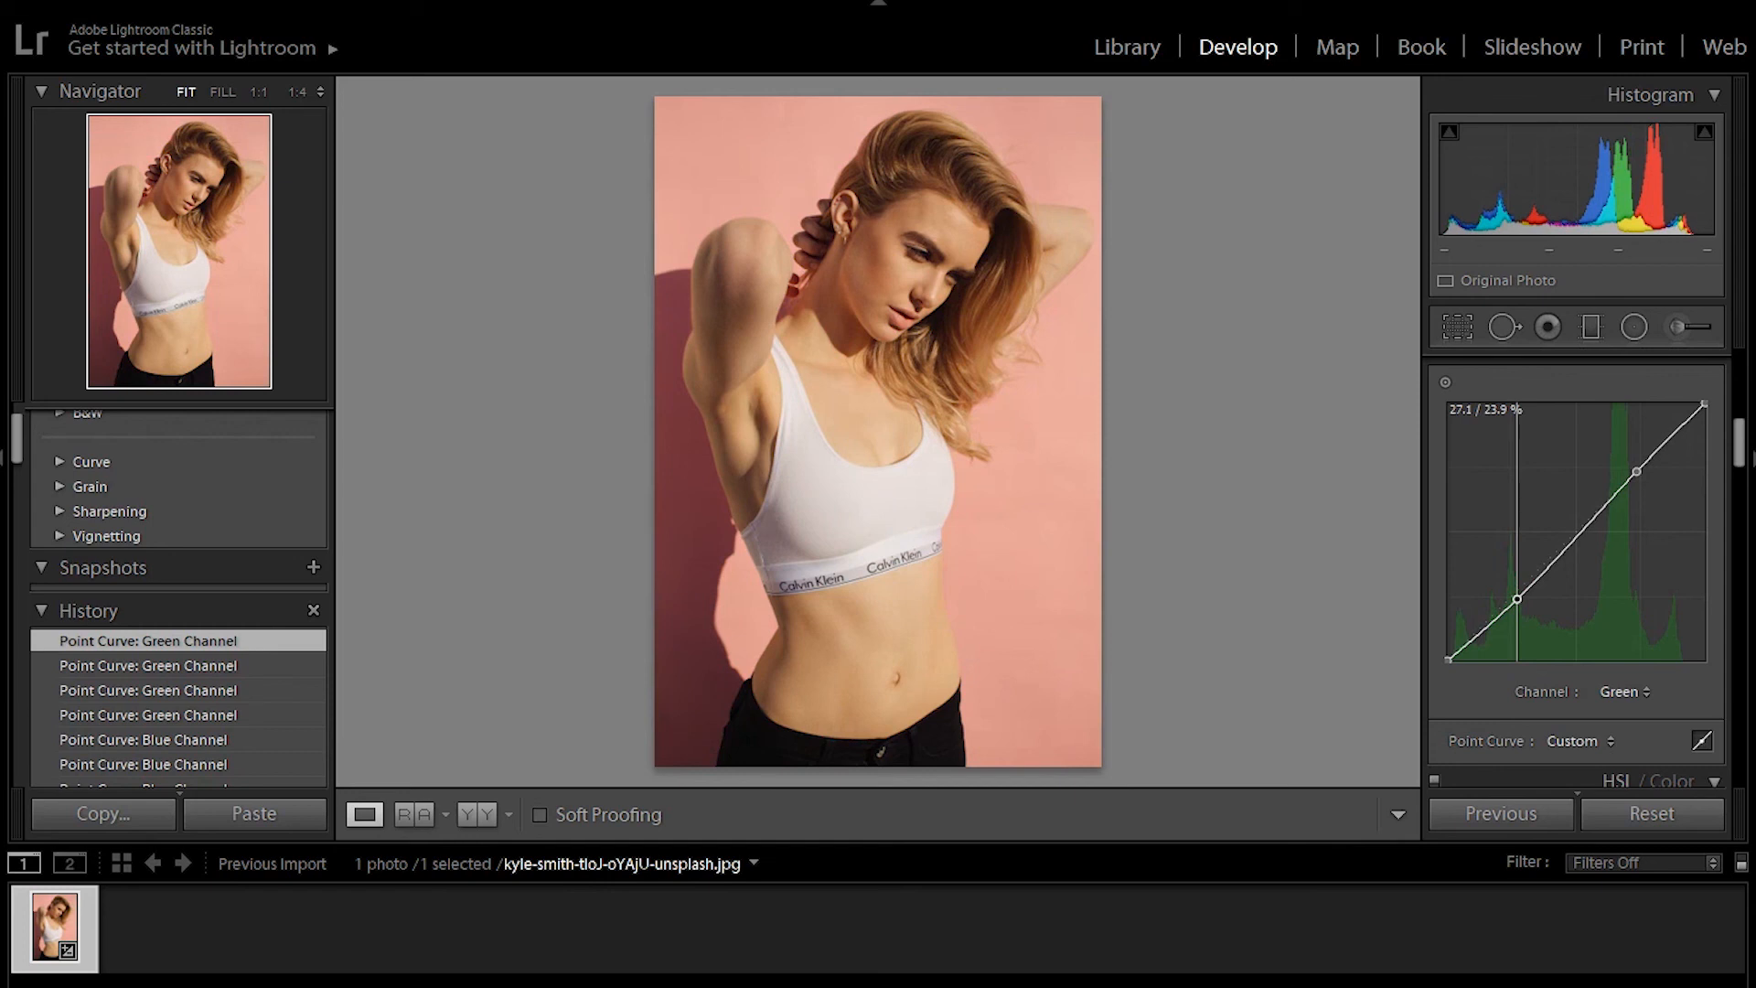
pyautogui.moveTo(1517, 599); pyautogui.dragTo(1515, 593)
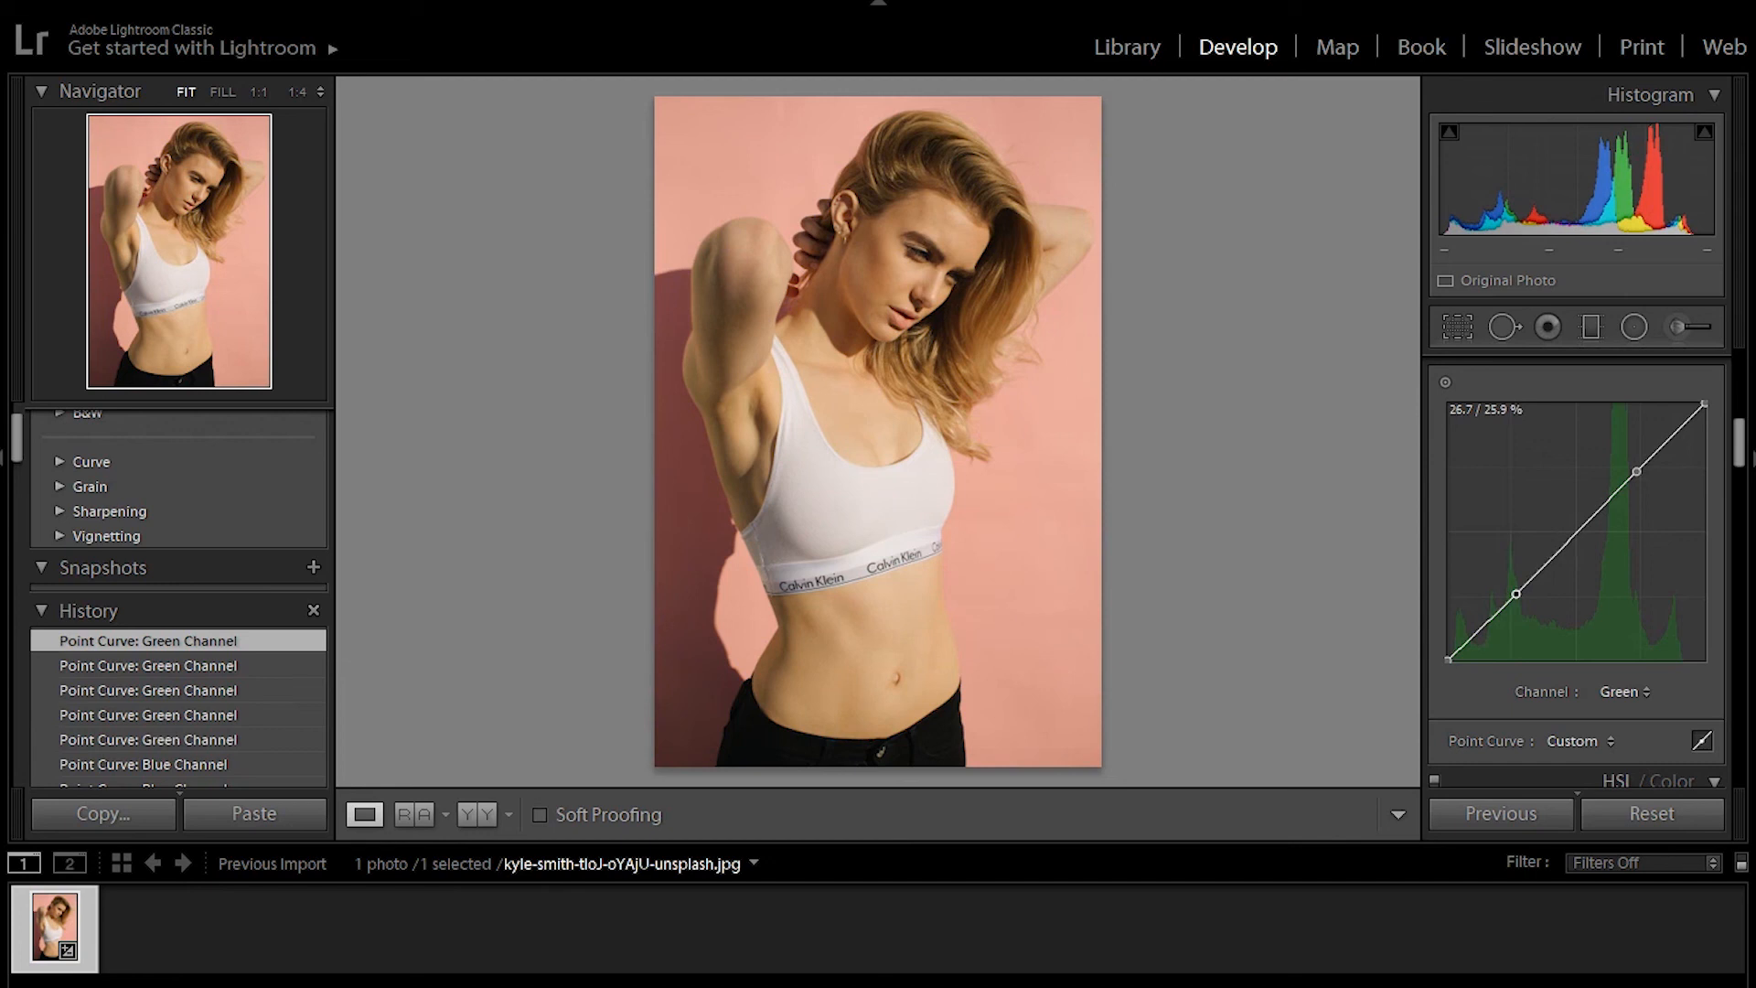
pyautogui.doubleClick(1515, 593)
pyautogui.doubleClick(1636, 471)
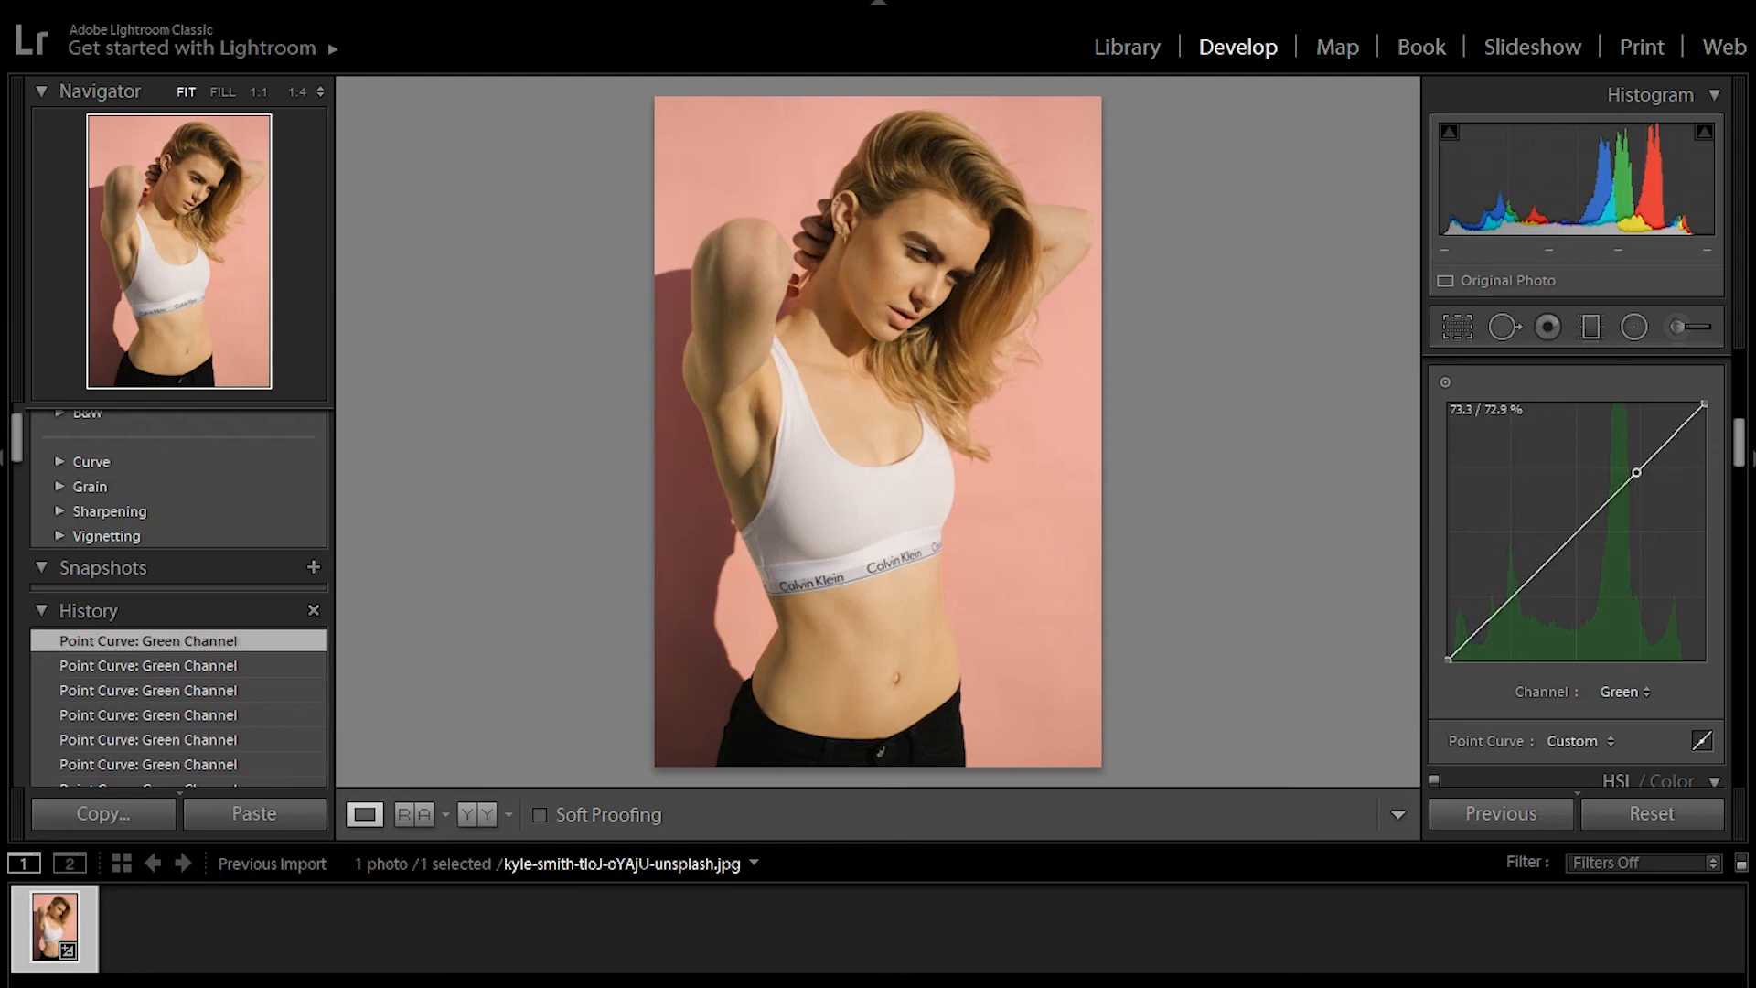
# - Try raising the Blue channel's midtones to about 54.1 % with a single curve point, and remove the point
pyautogui.click(1621, 691)
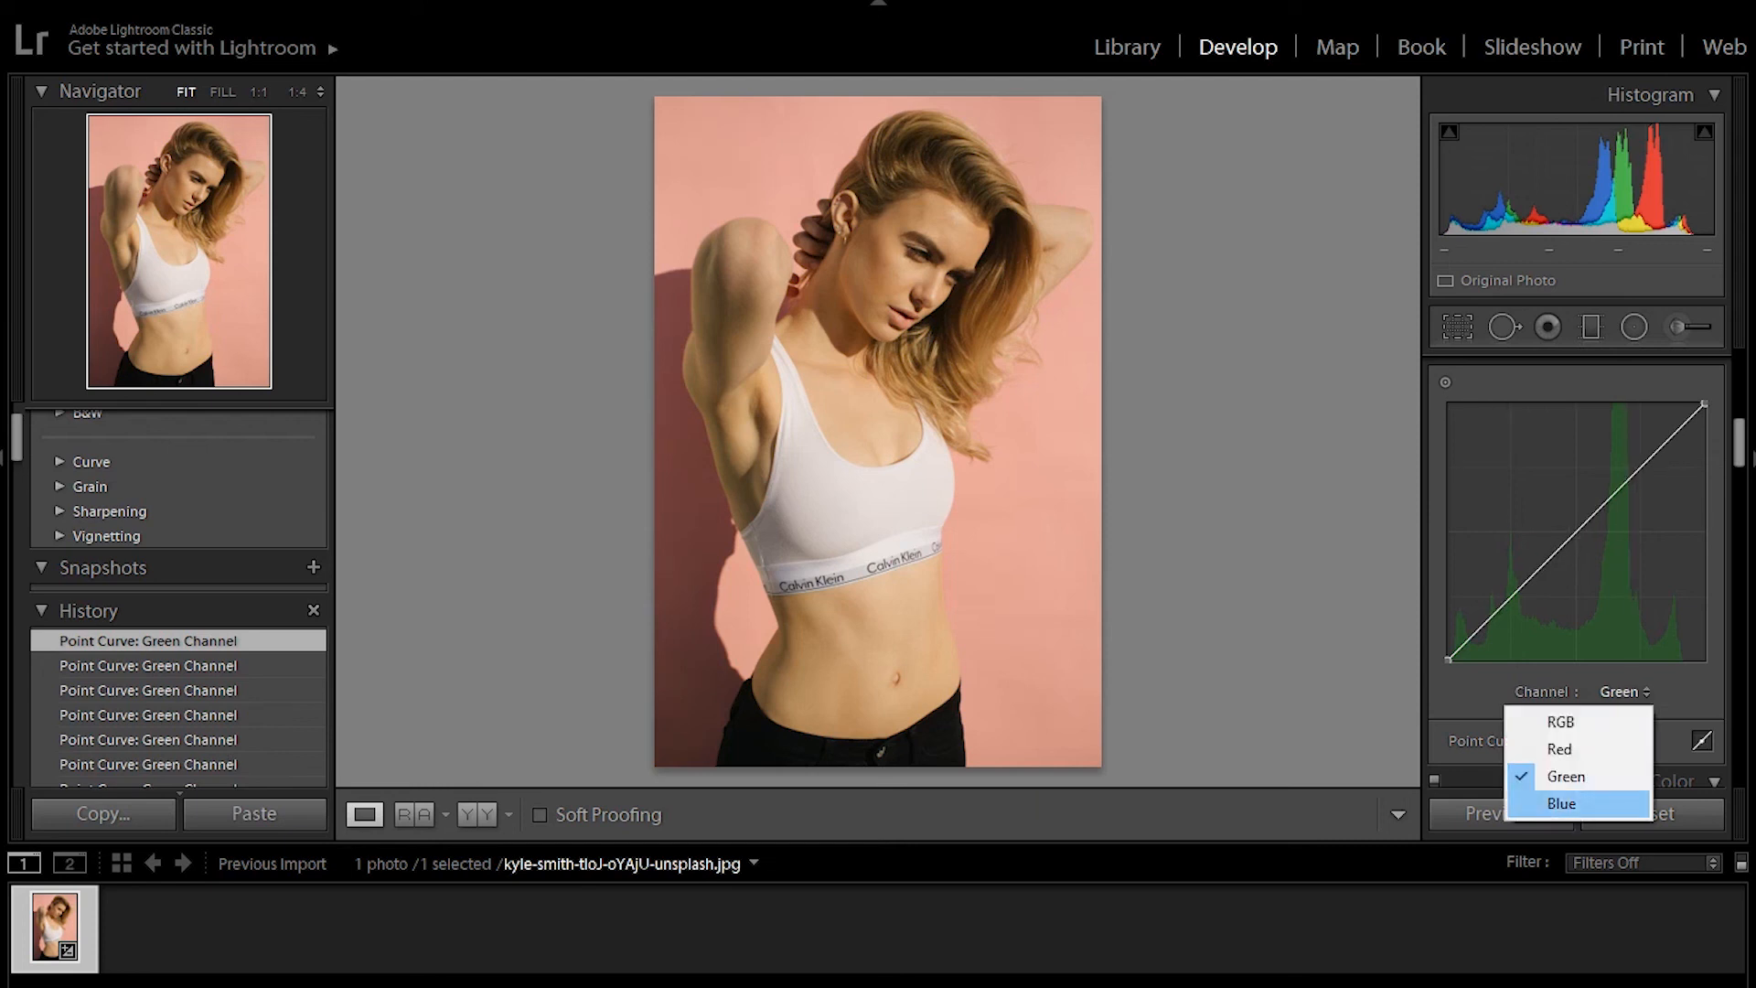
pyautogui.click(1614, 805)
pyautogui.moveTo(1565, 543); pyautogui.dragTo(1565, 521)
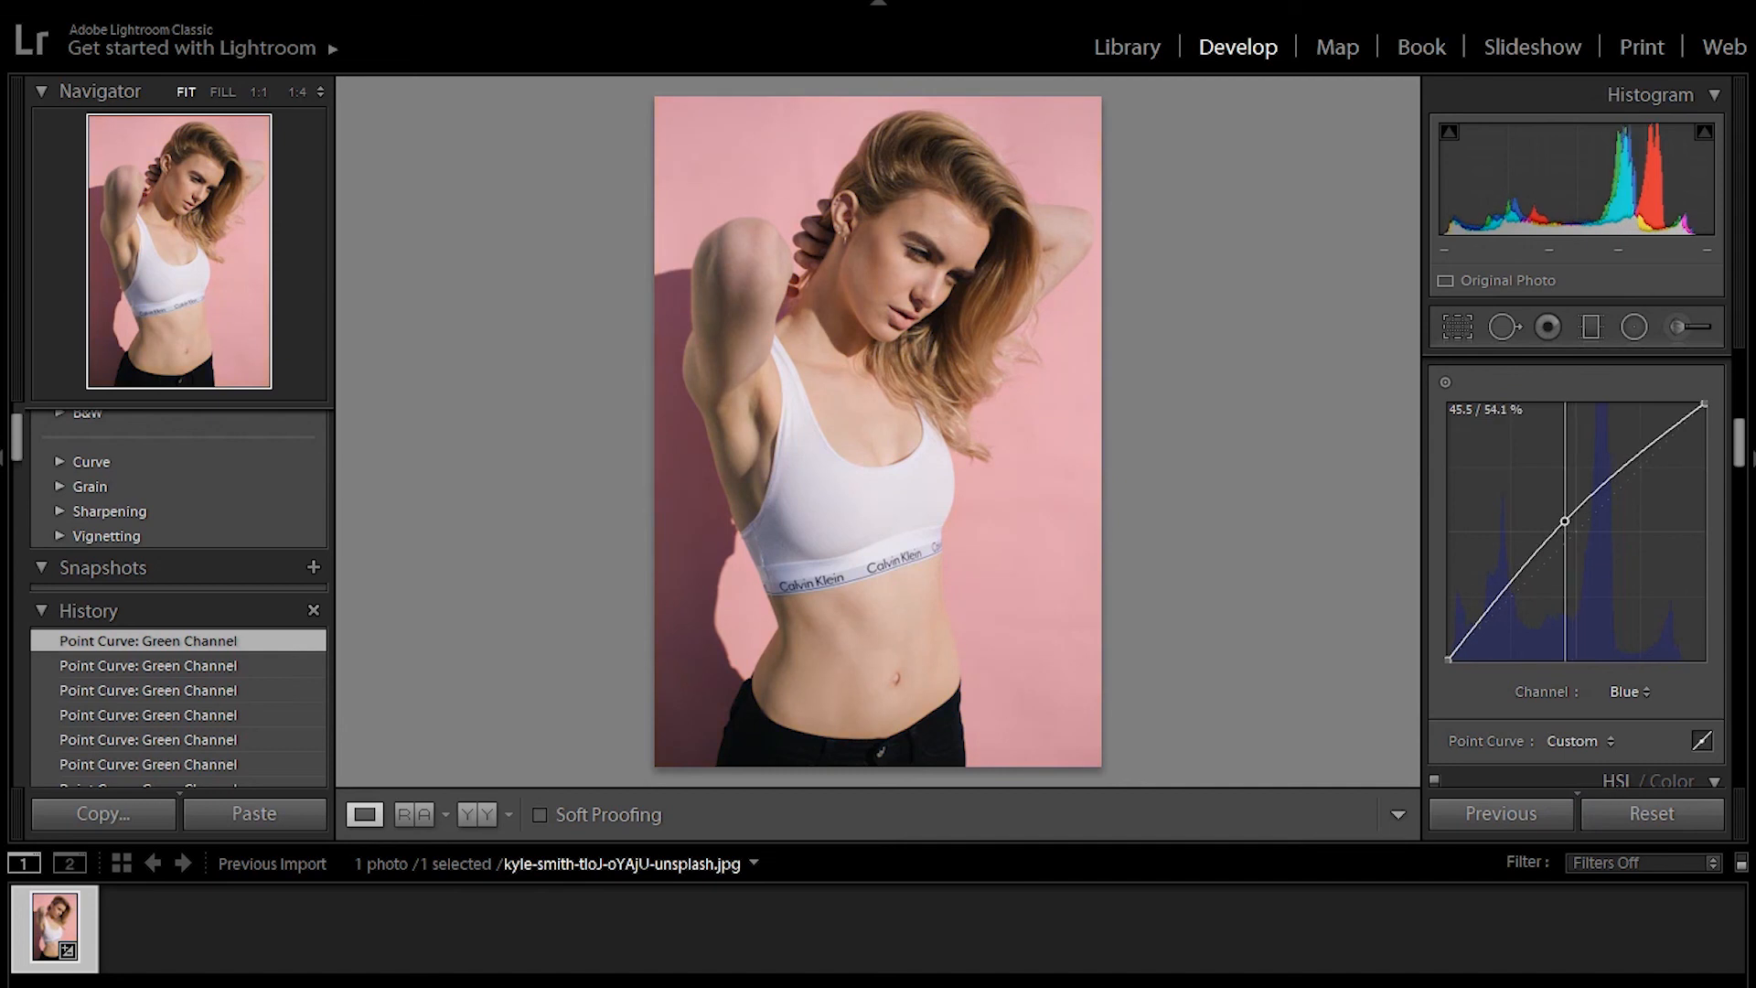
pyautogui.moveTo(1565, 521); pyautogui.dragTo(1574, 534)
pyautogui.doubleClick(1574, 535)
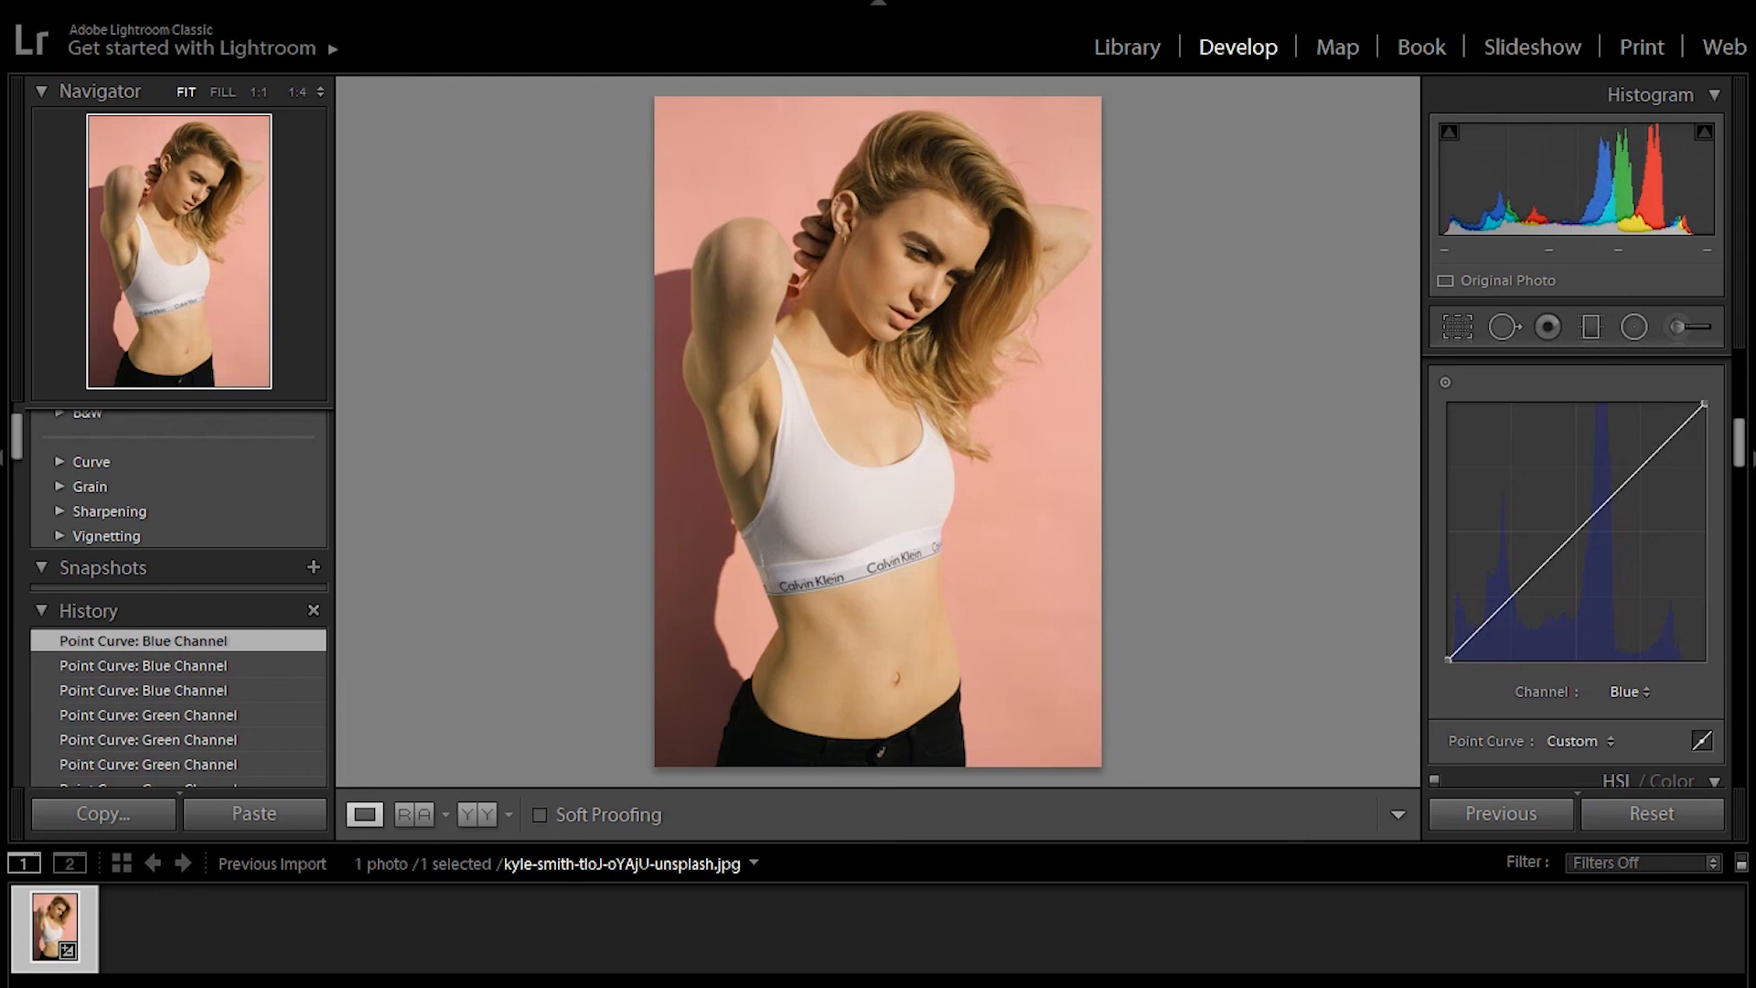
# - Build a gentle three-point S-curve on the RGB channel, raising the highlights and lowering the shadow point to about 24.3 / 21.2 %
pyautogui.click(1628, 692)
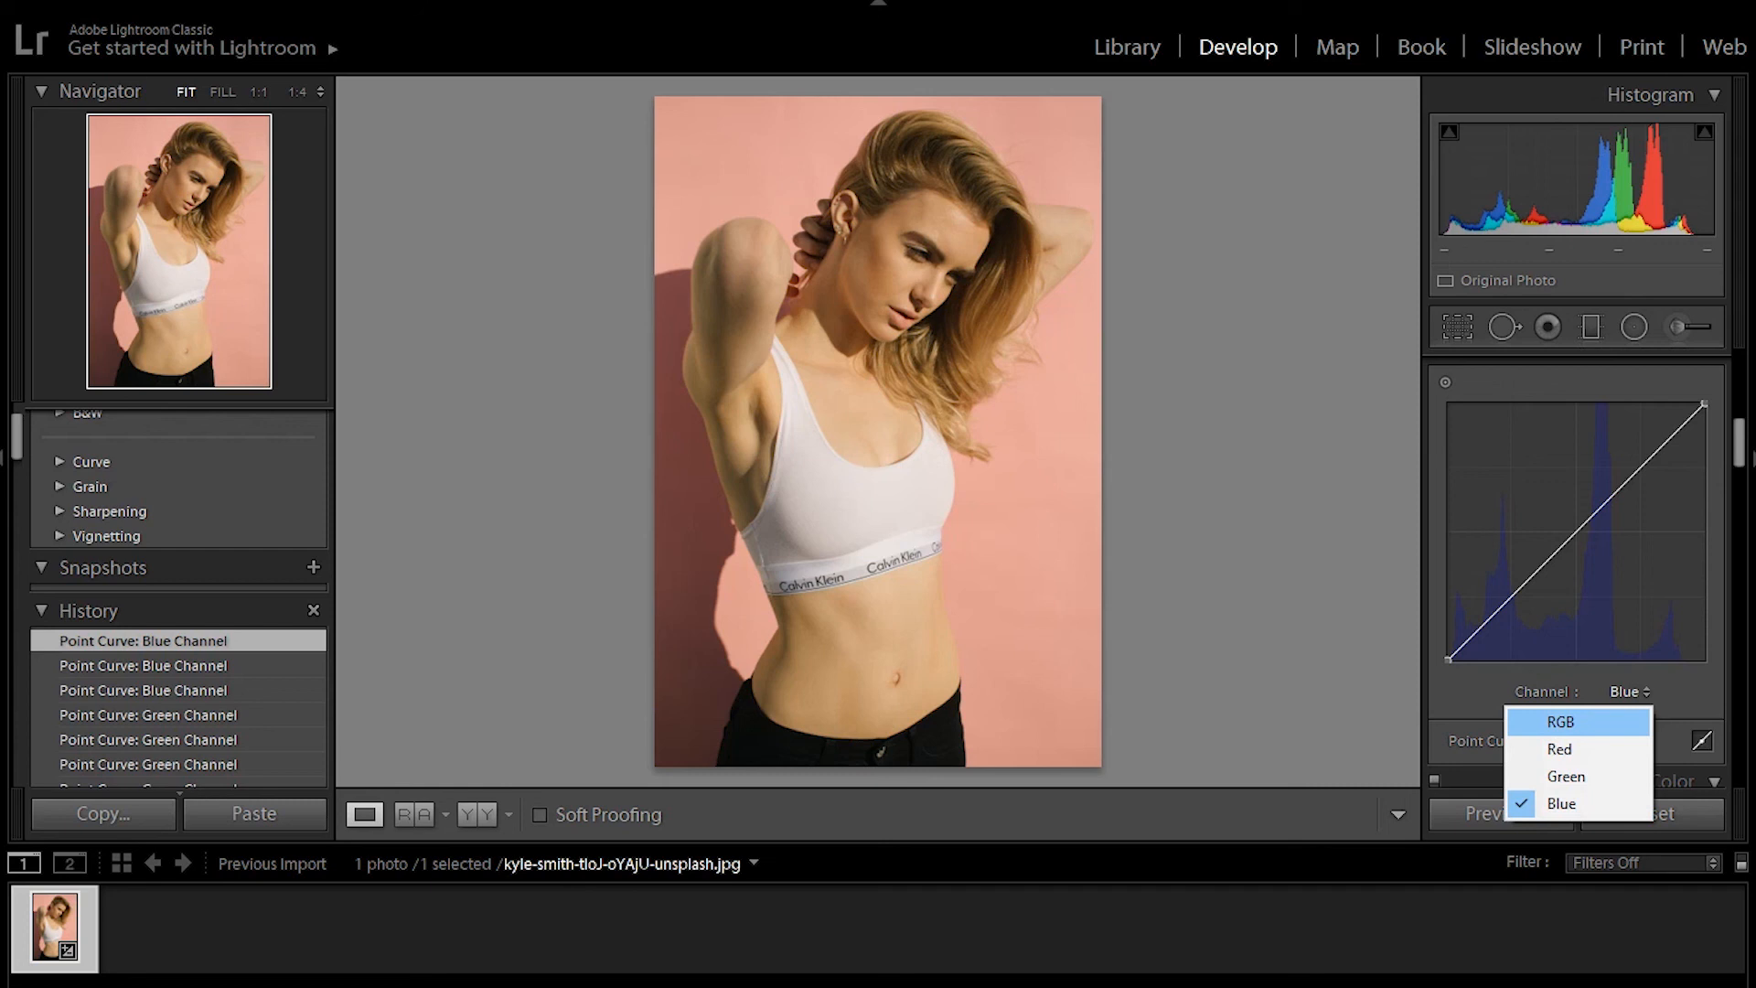
pyautogui.click(1561, 721)
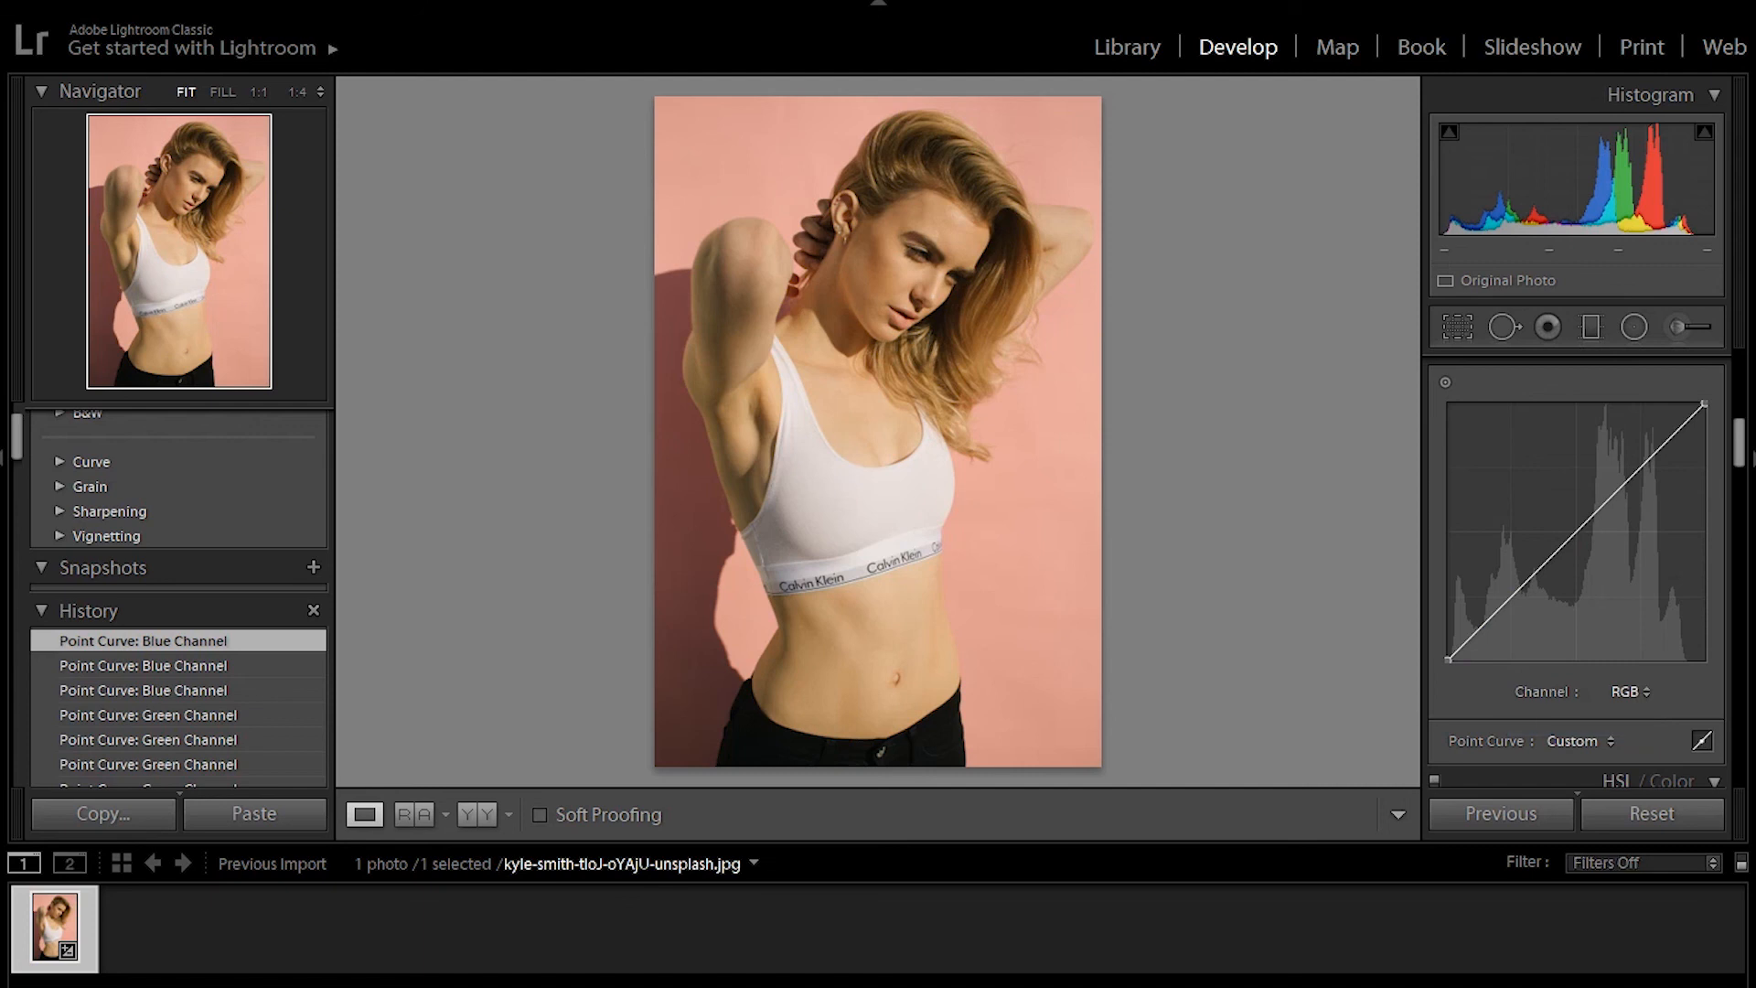
pyautogui.click(1639, 472)
pyautogui.click(1575, 533)
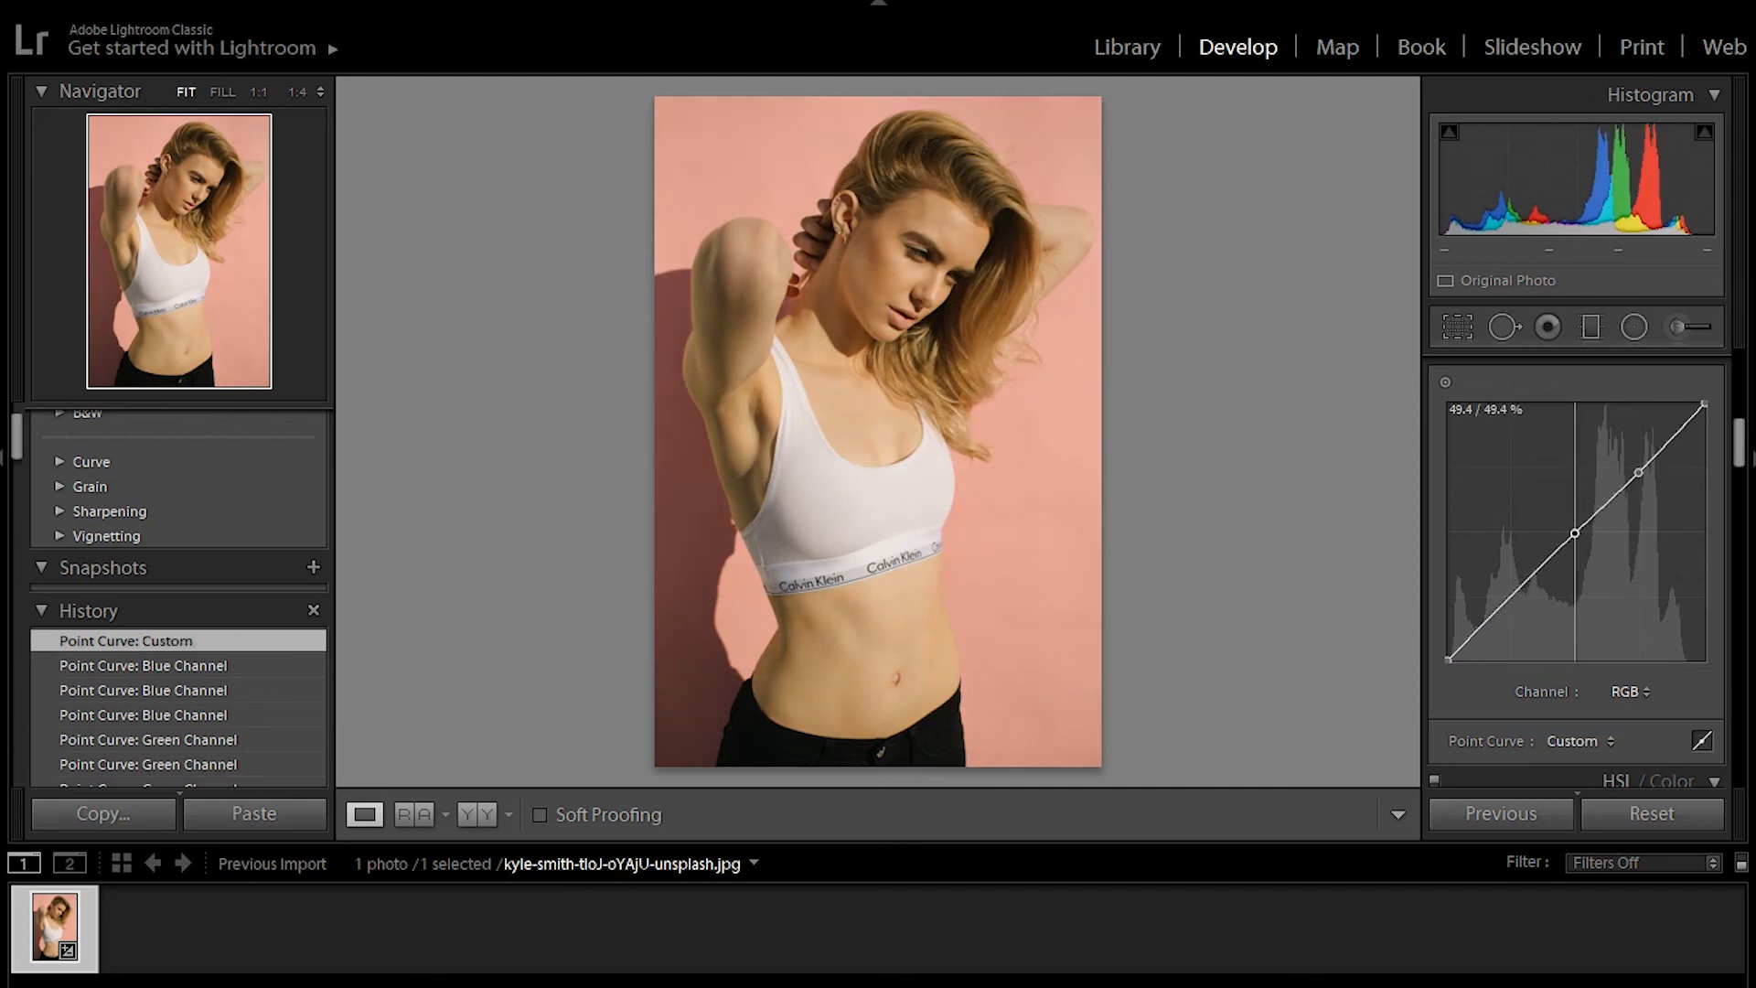
pyautogui.click(1513, 598)
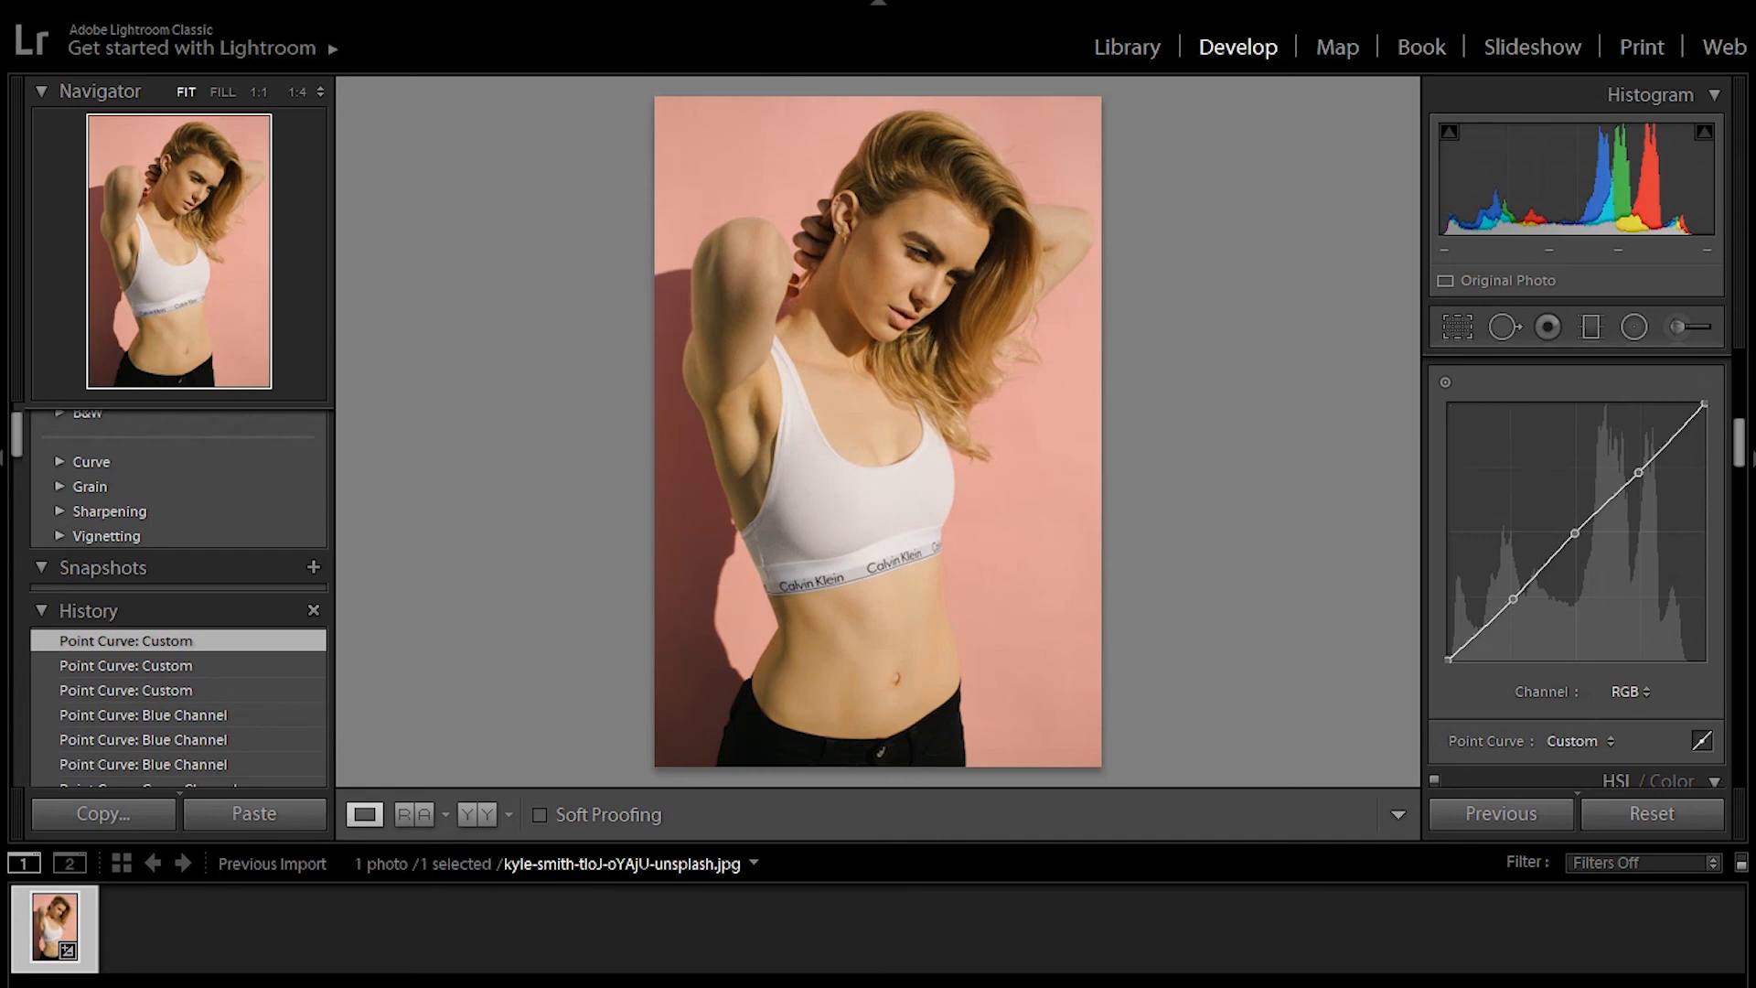
pyautogui.moveTo(1638, 473); pyautogui.dragTo(1635, 466)
pyautogui.moveTo(1514, 598); pyautogui.dragTo(1510, 607)
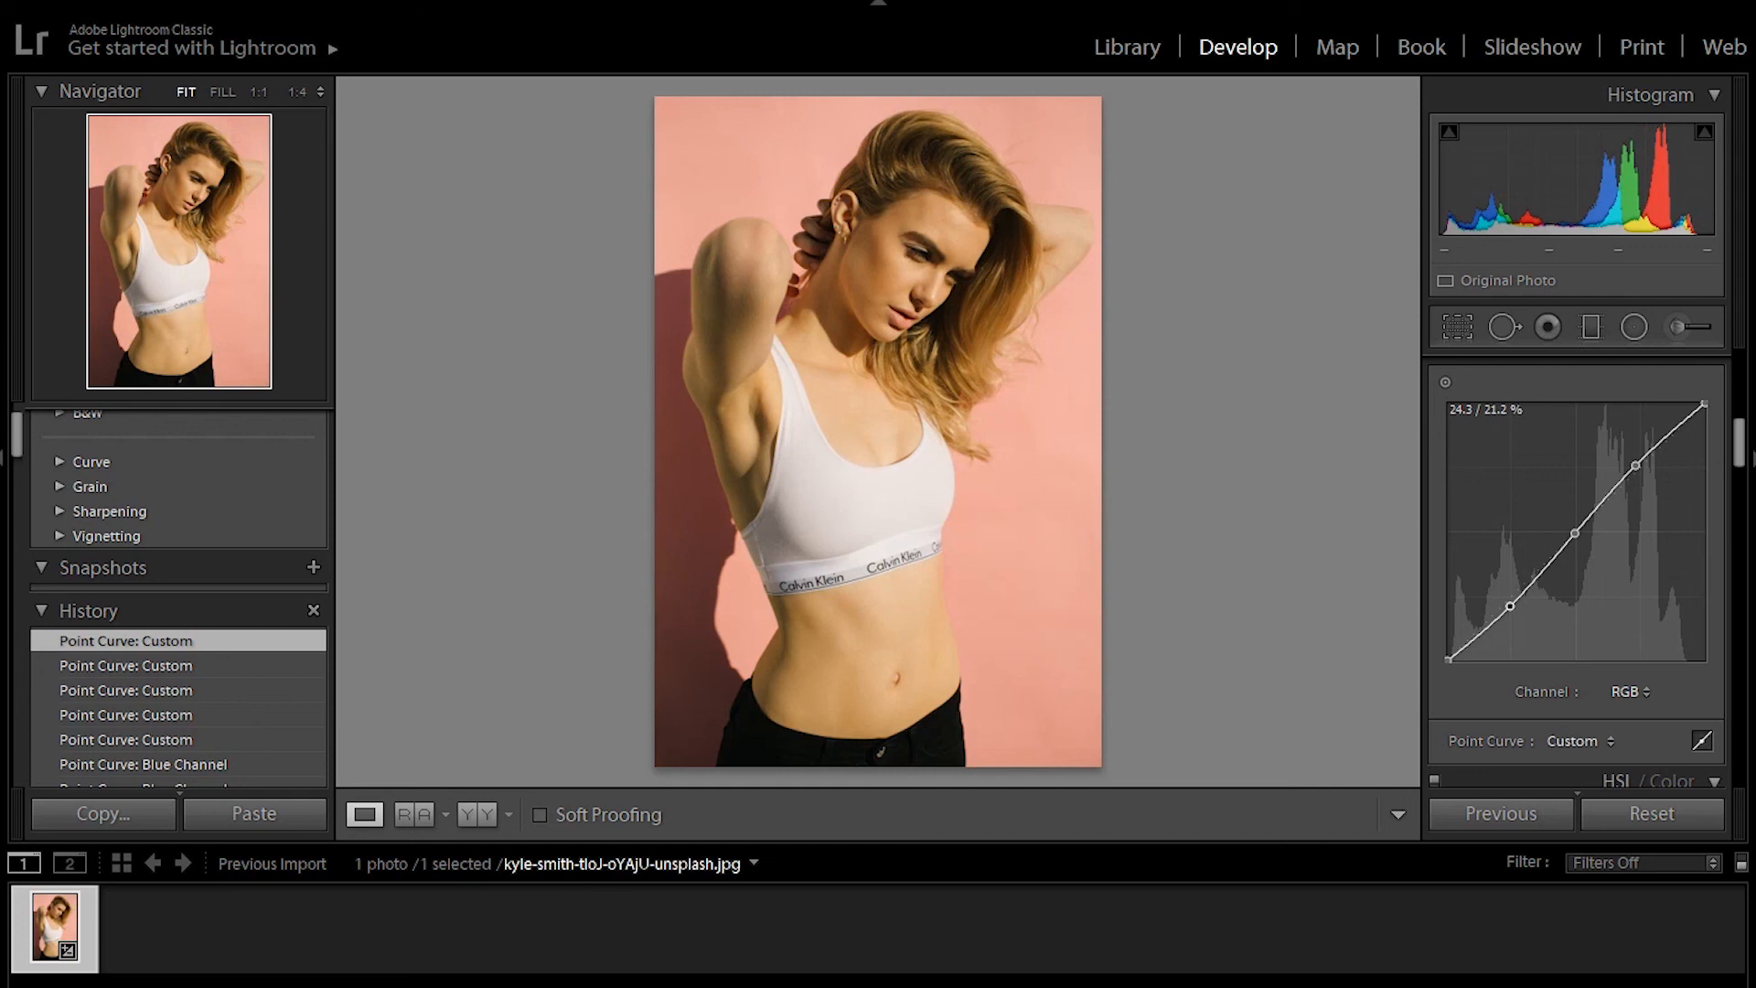
# - Turn the Tone Curve adjustments off and on to compare the photo with and without the RGB S-curve
pyautogui.scroll(1, 170, 598)
pyautogui.scroll(2, 1575, 567)
pyautogui.scroll(-2, 1575, 568)
pyautogui.scroll(1, 1575, 568)
pyautogui.click(1435, 413)
pyautogui.click(1434, 414)
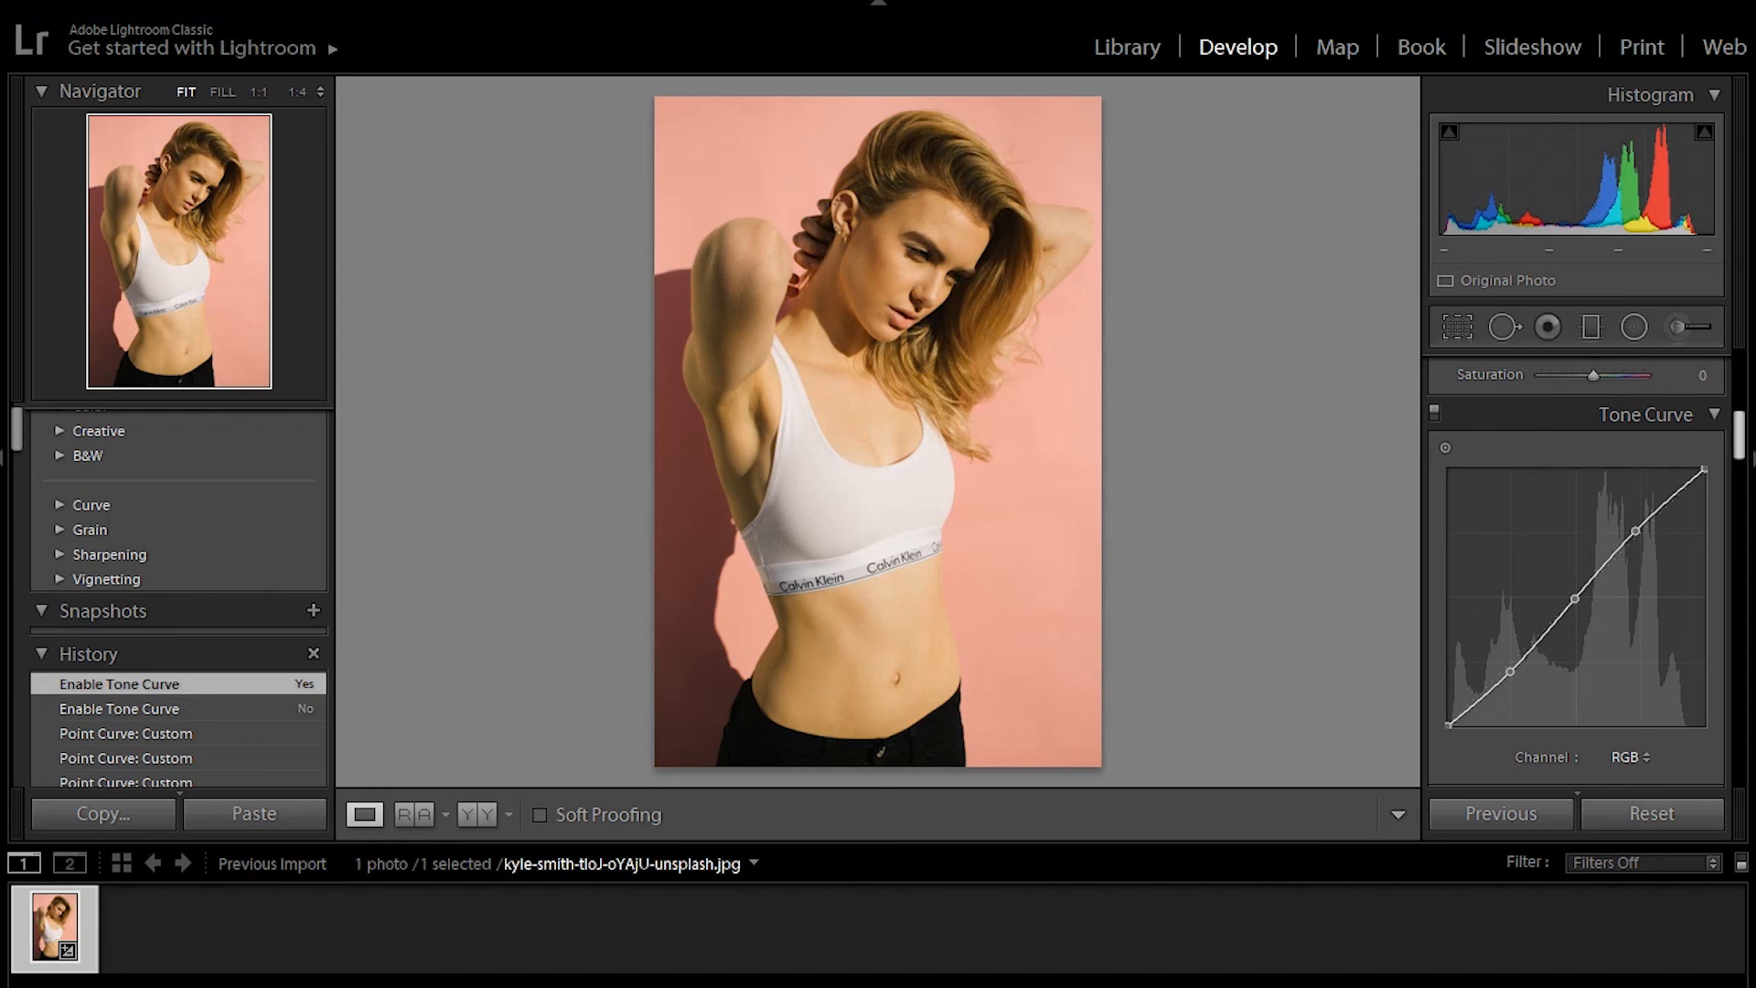
# - Shape an S-curve on the Red channel by raising its highlight point and lowering its shadow point slightly
pyautogui.scroll(-2, 1577, 573)
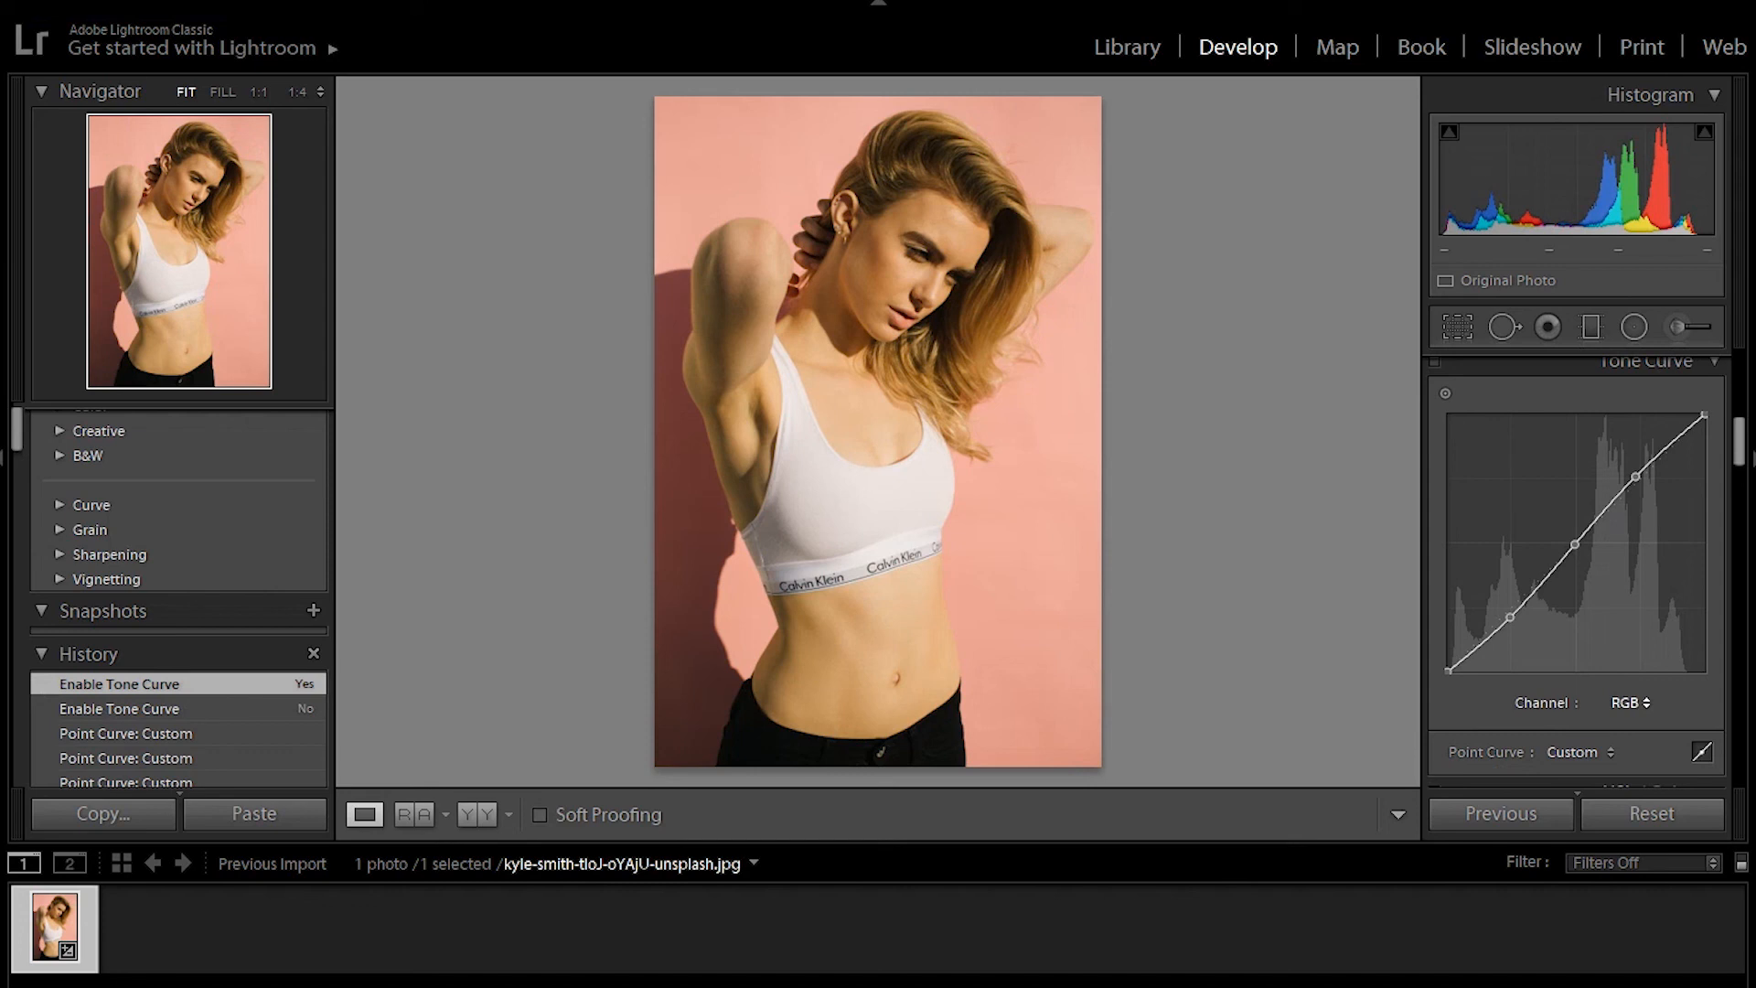
pyautogui.click(1631, 704)
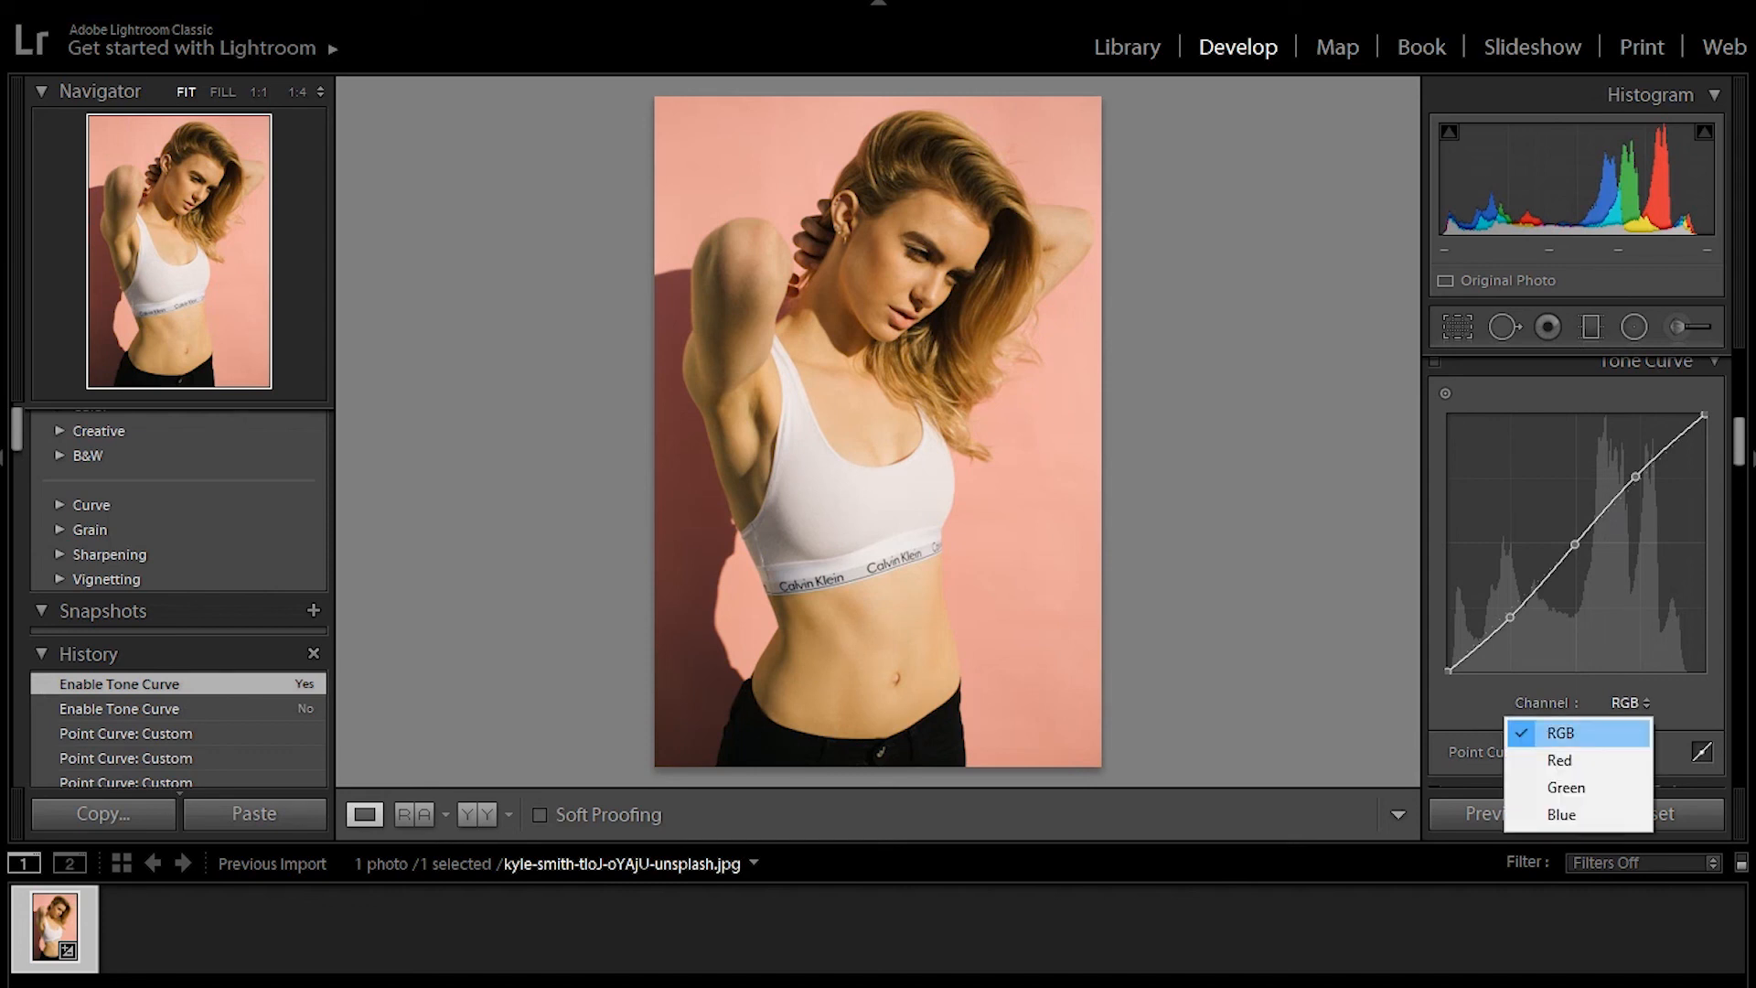
pyautogui.click(1559, 760)
pyautogui.moveTo(1640, 479); pyautogui.dragTo(1638, 471)
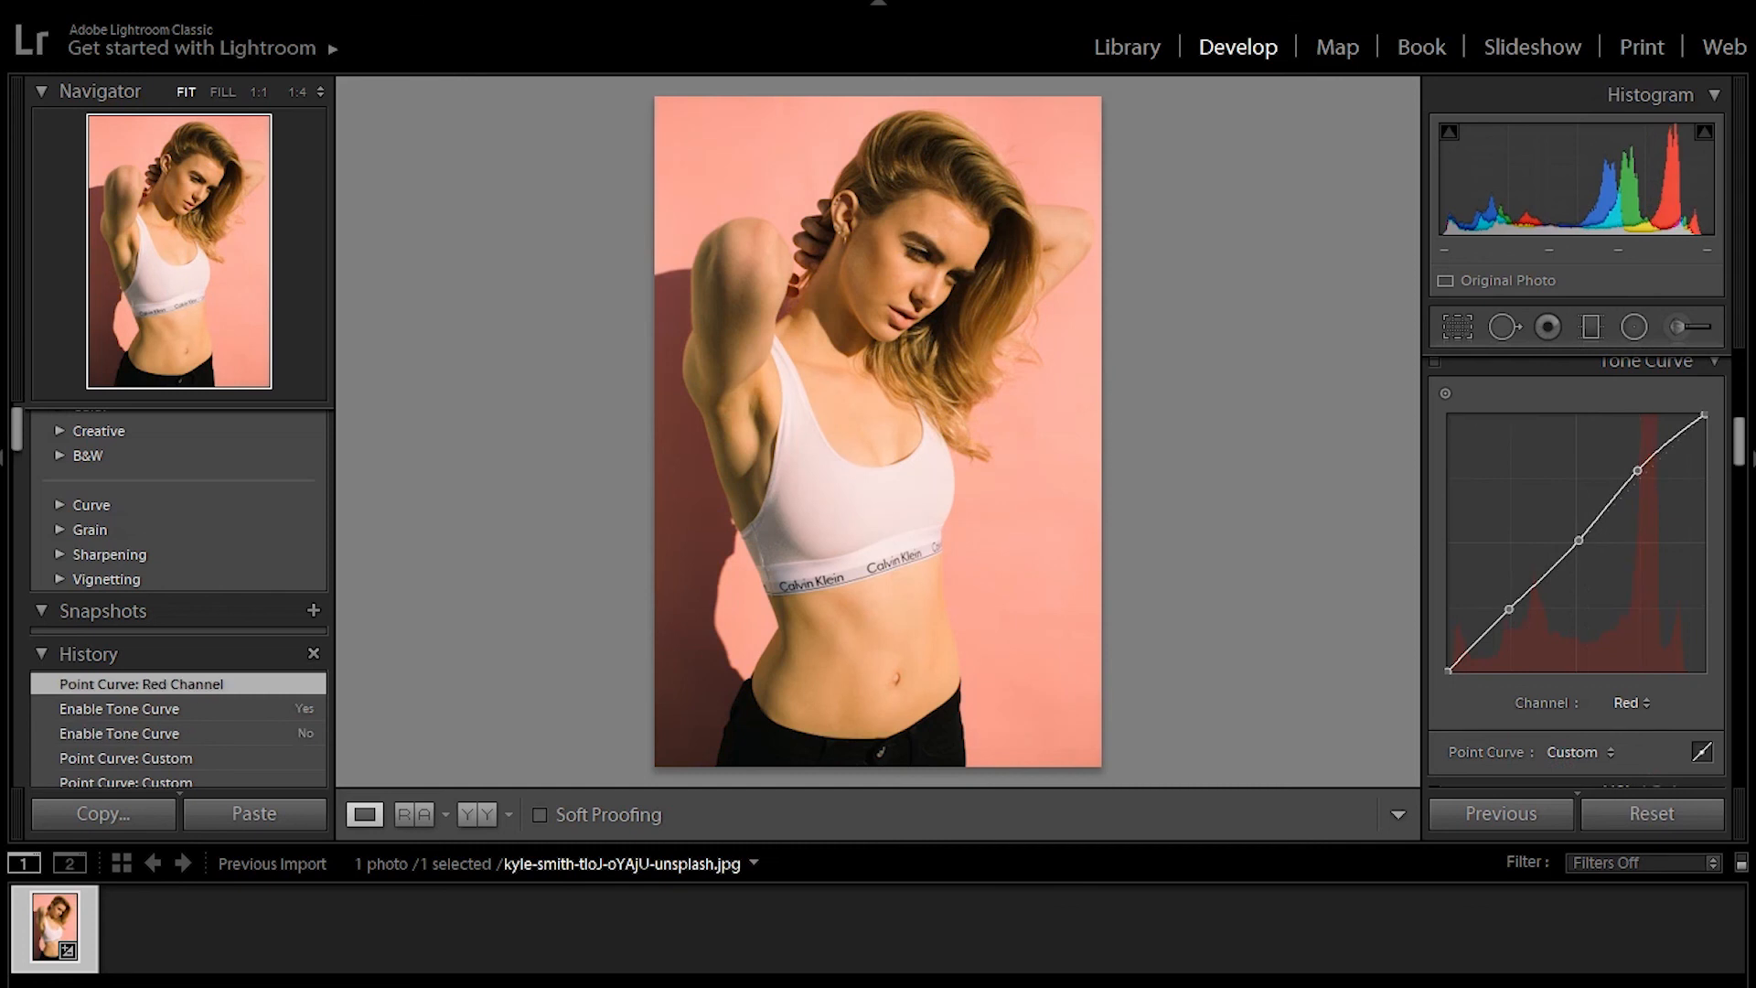
pyautogui.moveTo(1509, 610); pyautogui.dragTo(1510, 617)
# - Build a three-point S-curve on the Green channel, raising the highlights and lowering the shadow point to about 24.3 / 21.6 %
pyautogui.click(1628, 703)
pyautogui.click(1565, 786)
pyautogui.click(1637, 483)
pyautogui.click(1576, 545)
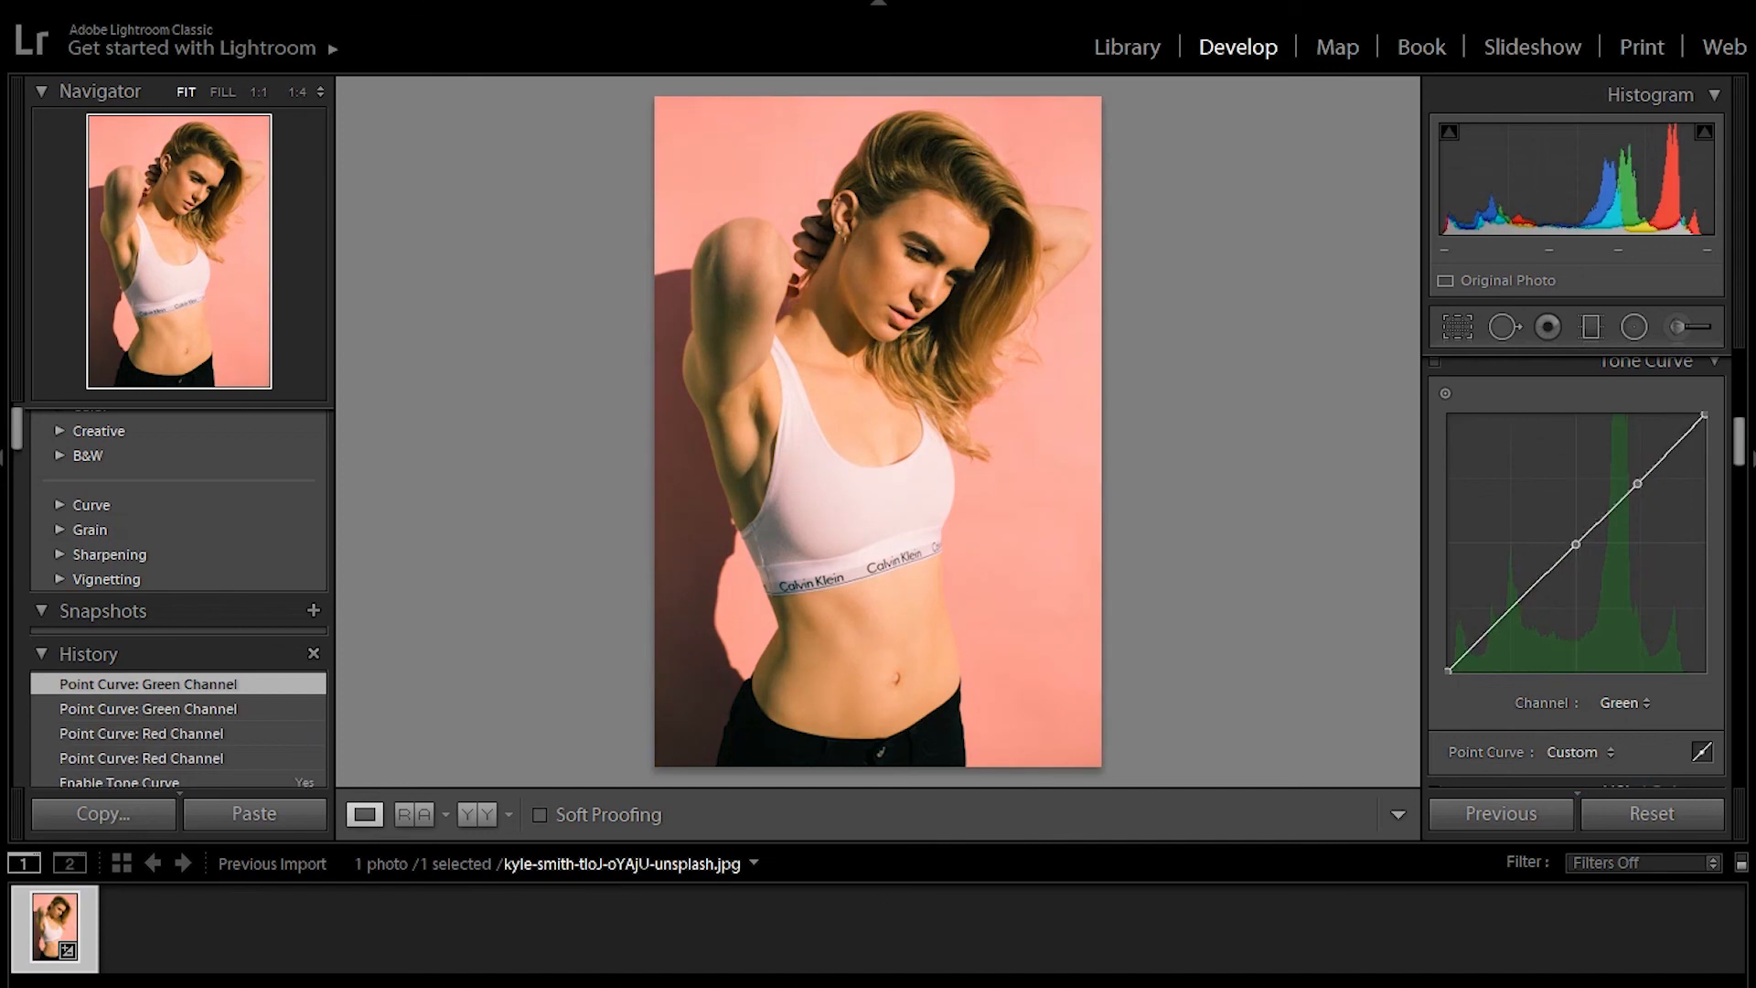
pyautogui.click(1510, 604)
pyautogui.moveTo(1637, 483); pyautogui.dragTo(1637, 474)
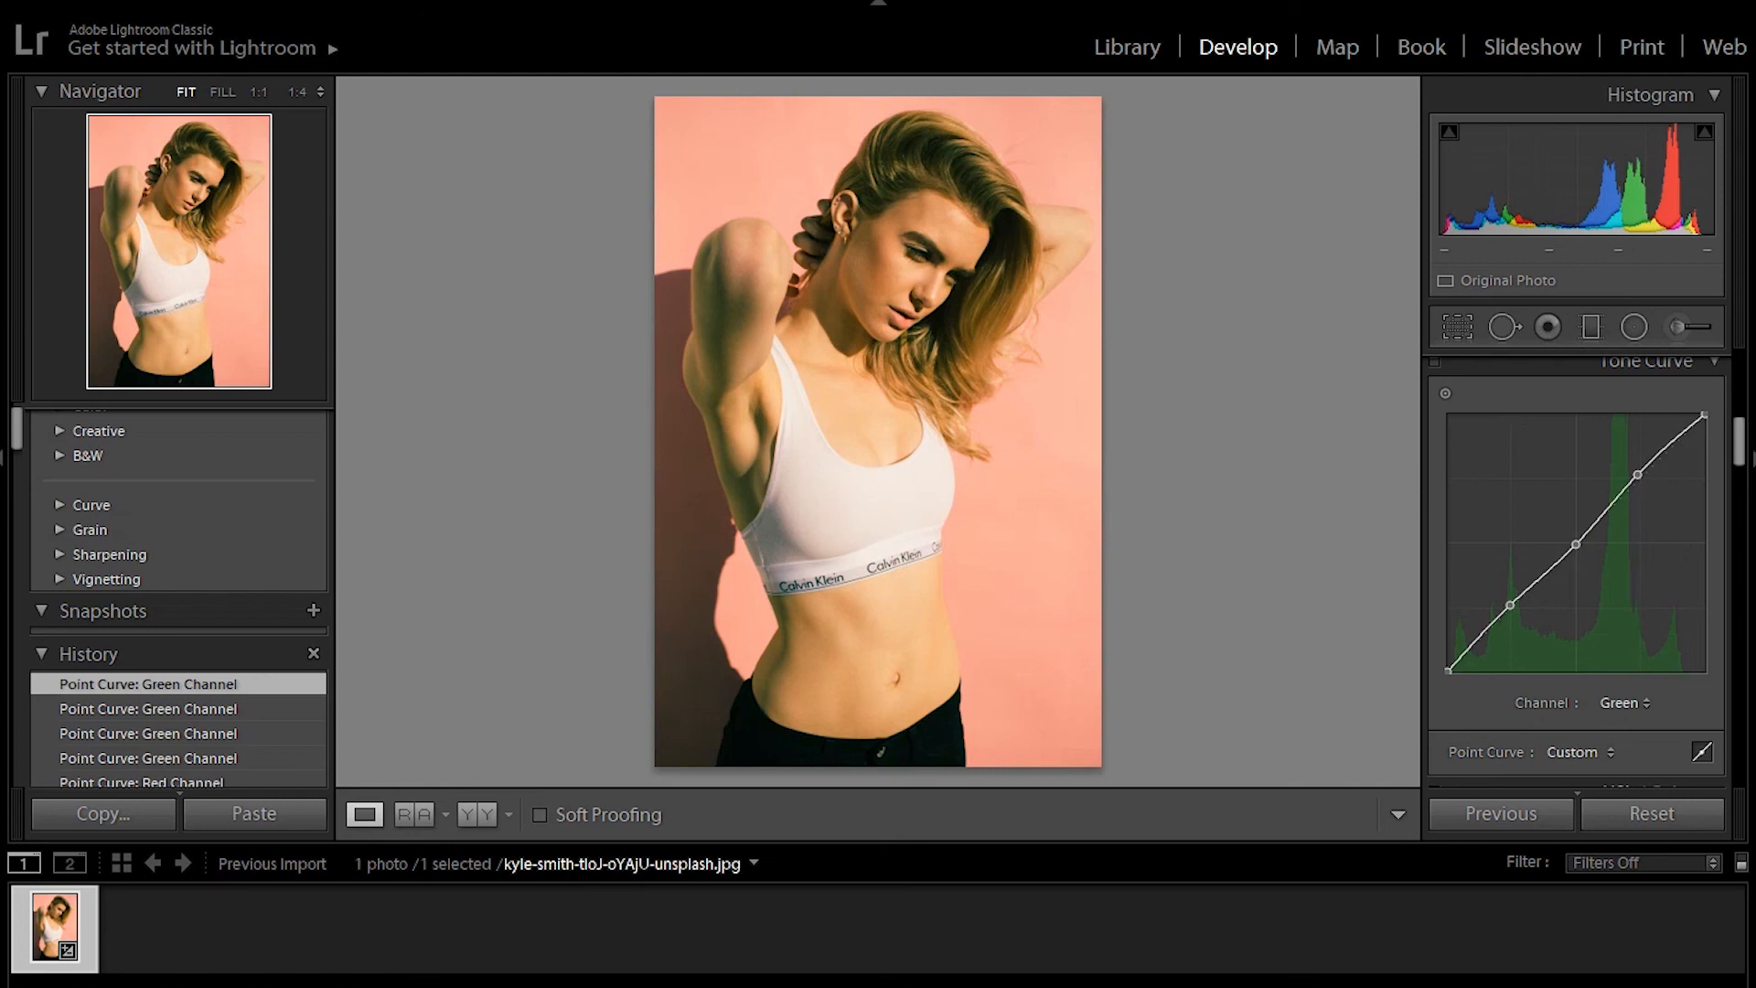
pyautogui.moveTo(1510, 605); pyautogui.dragTo(1510, 615)
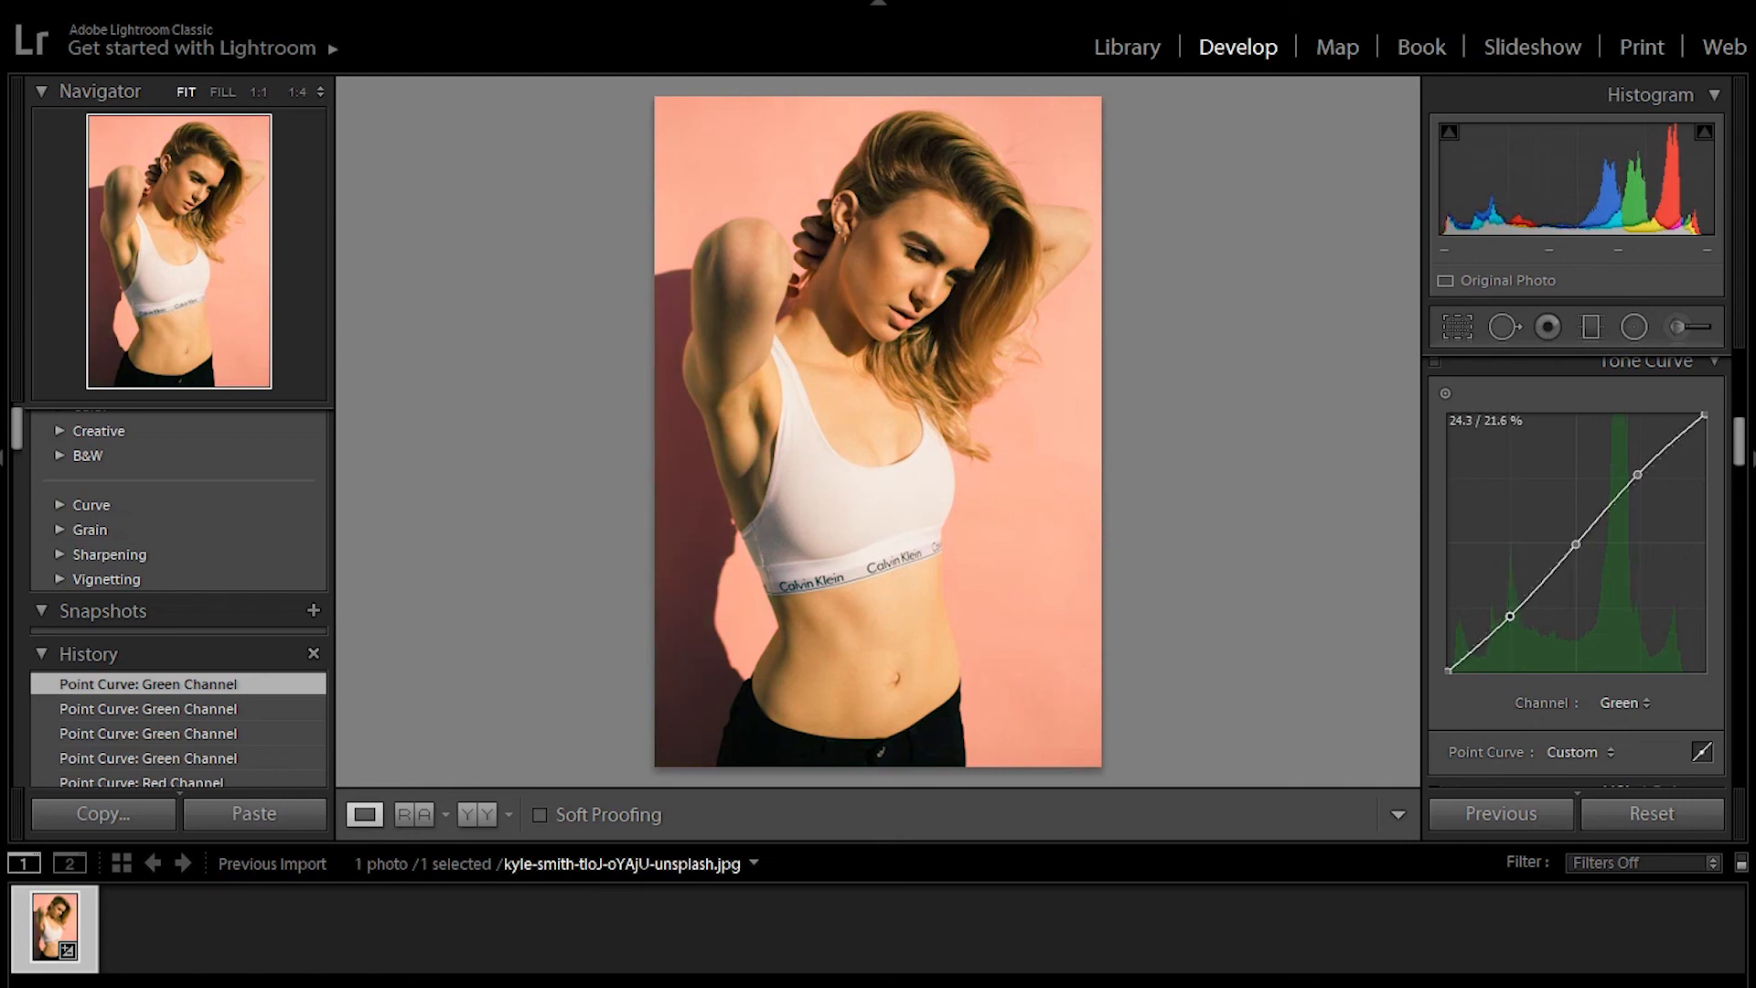
# - Build a three-point S-curve on the Blue channel with raised highlights and lowered shadows, easing the shadow point back toward the diagonal
pyautogui.click(1621, 703)
pyautogui.click(1575, 817)
pyautogui.click(1577, 543)
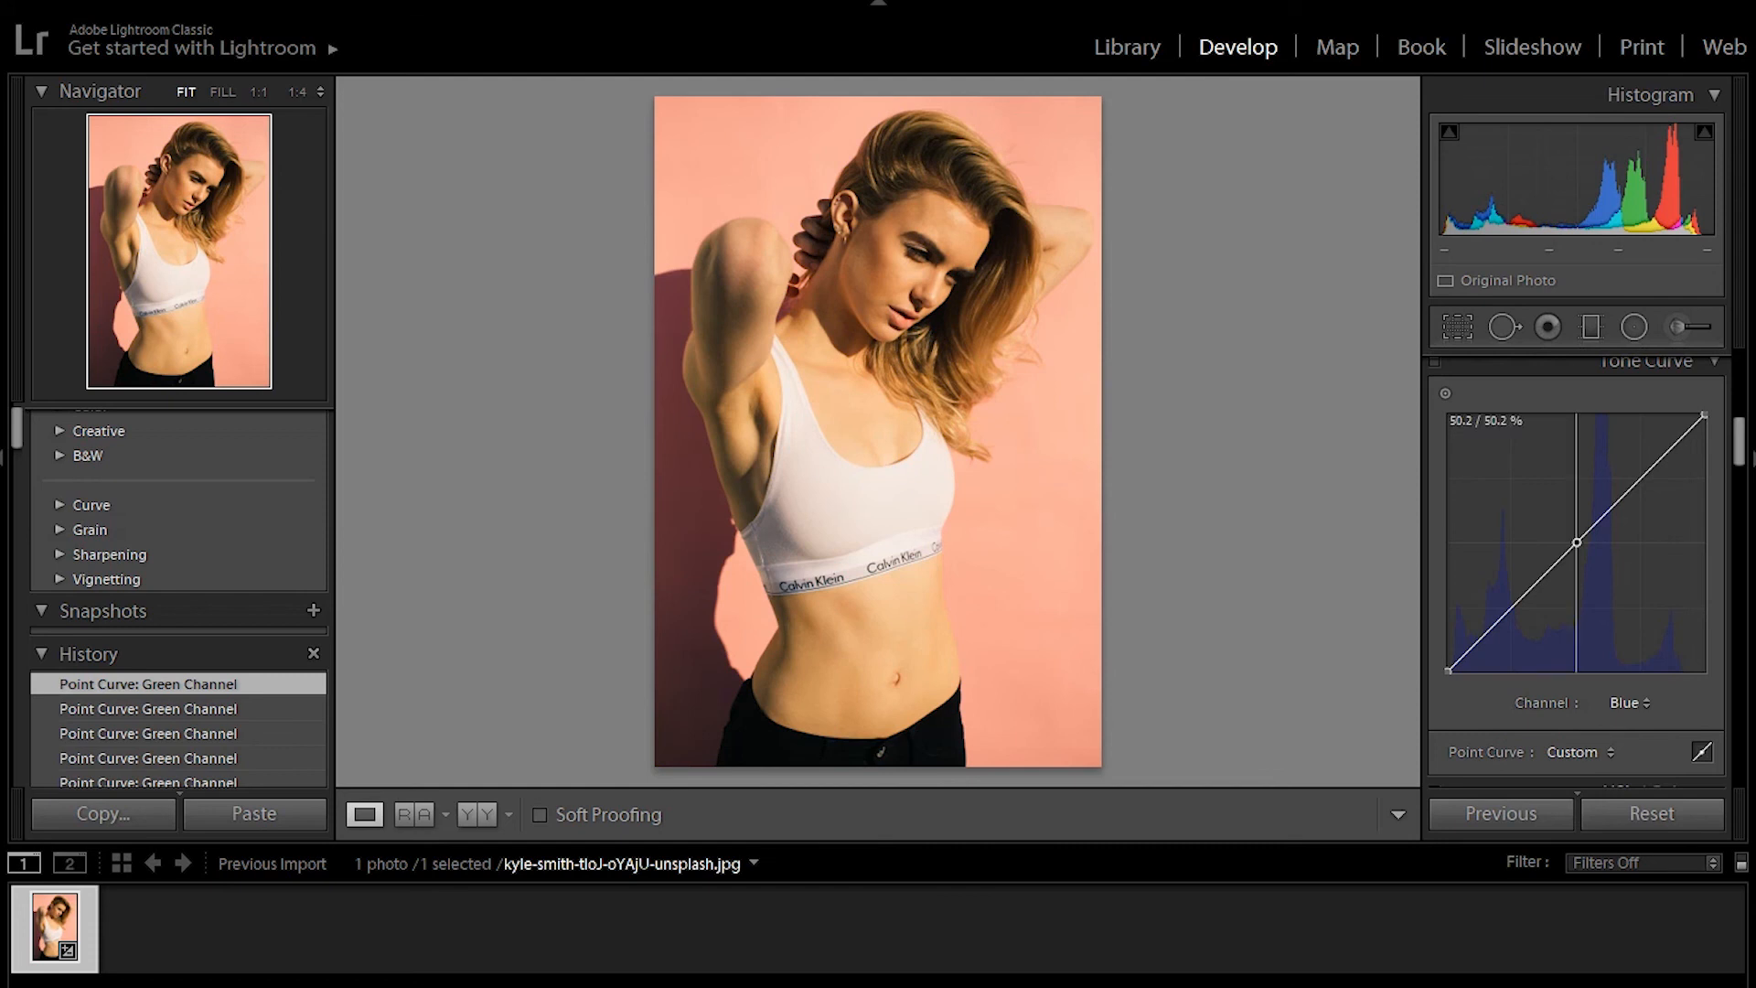
pyautogui.click(1640, 482)
pyautogui.click(1509, 611)
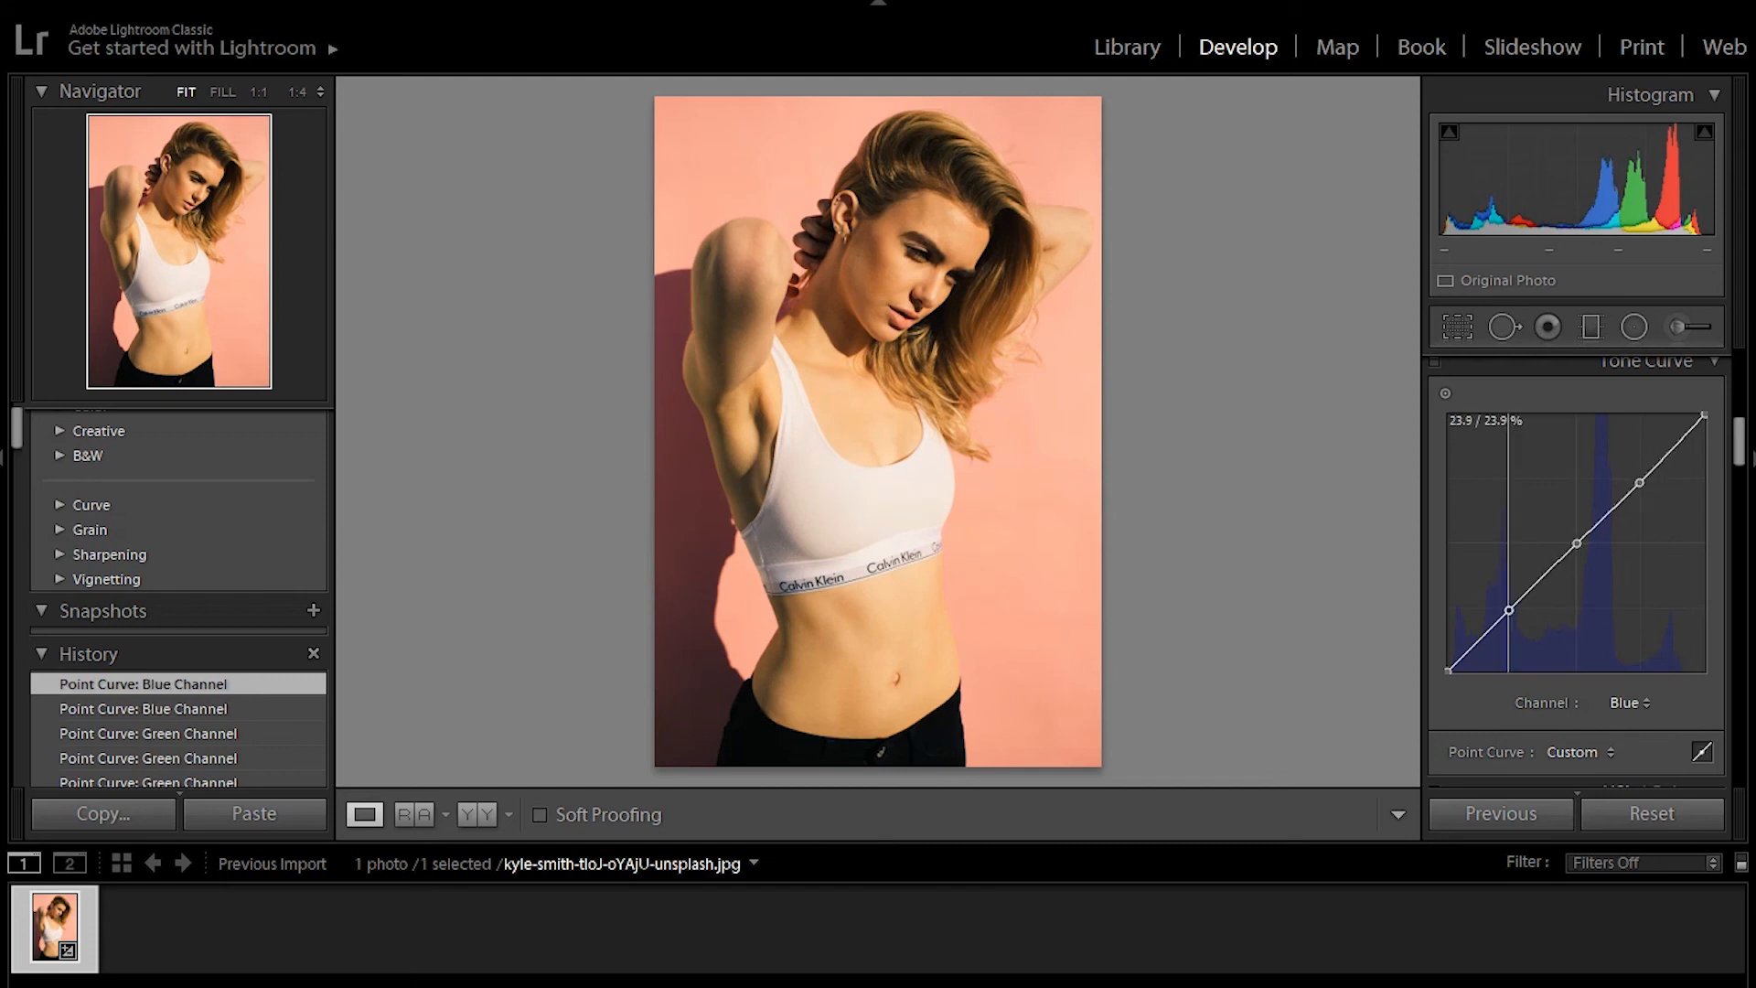
pyautogui.moveTo(1640, 482); pyautogui.dragTo(1639, 471)
pyautogui.moveTo(1509, 611); pyautogui.dragTo(1508, 622)
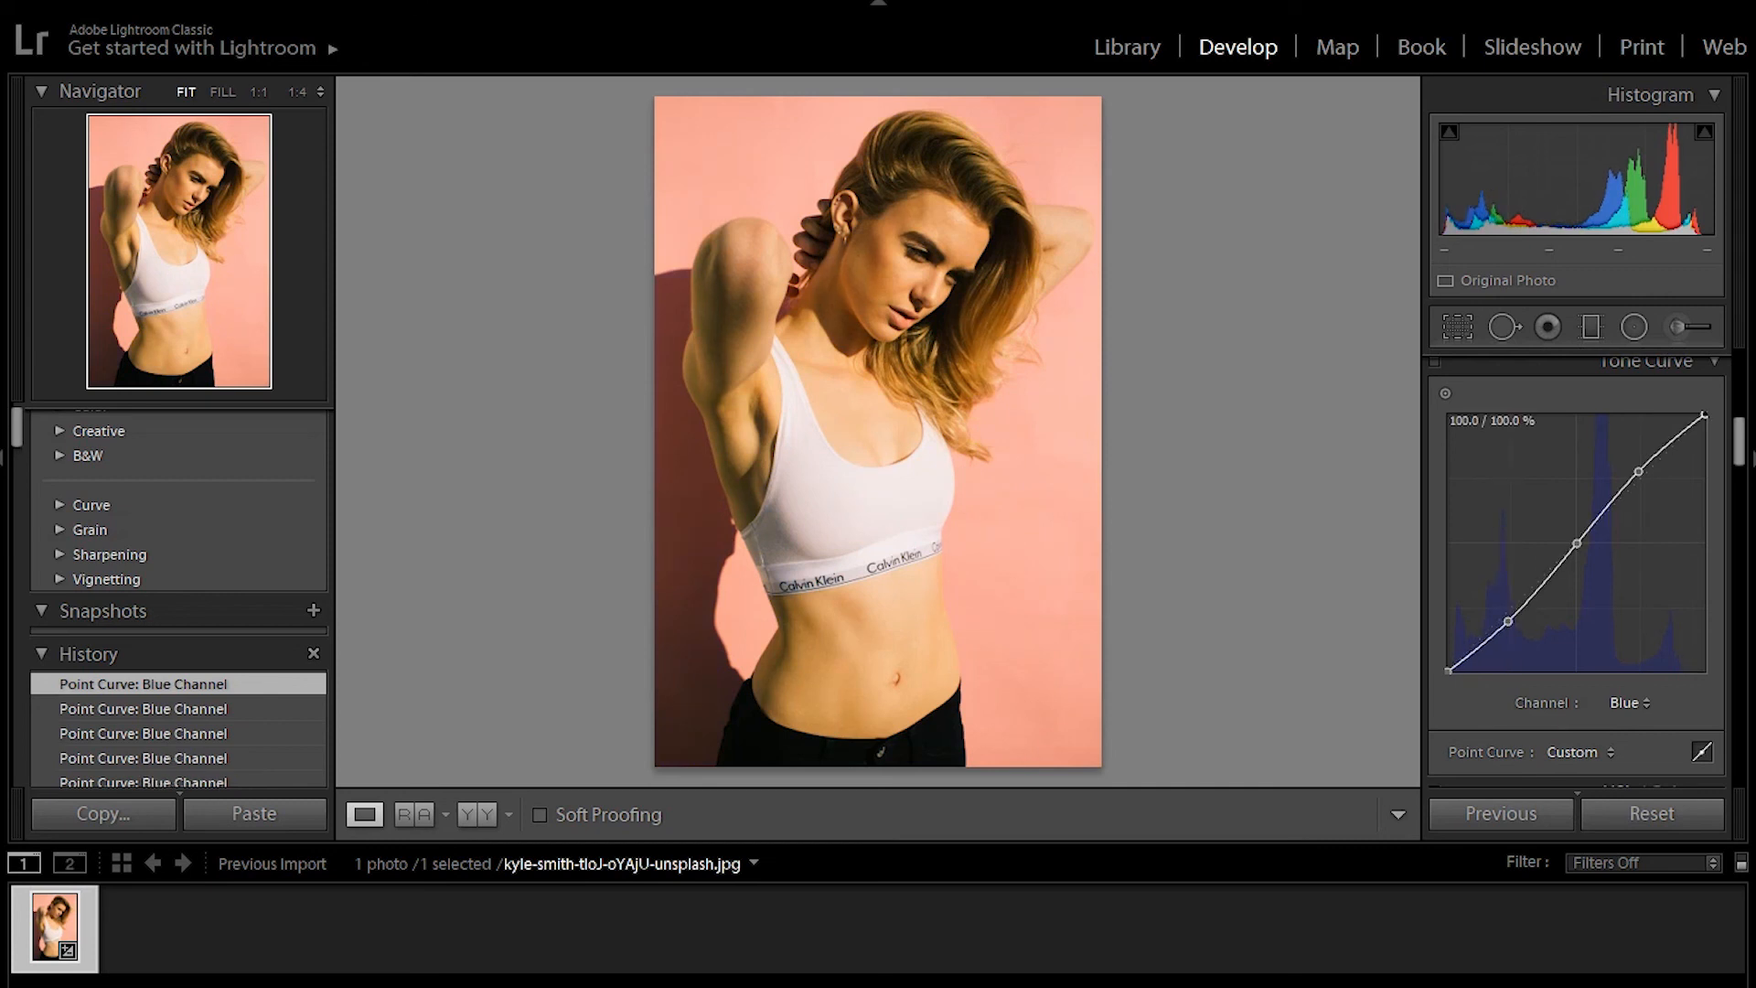
pyautogui.moveTo(1508, 622); pyautogui.dragTo(1511, 612)
# - Toggle the Tone Curve adjustments off and on twice to compare the photo before and after all channel curves
pyautogui.scroll(3, 1577, 549)
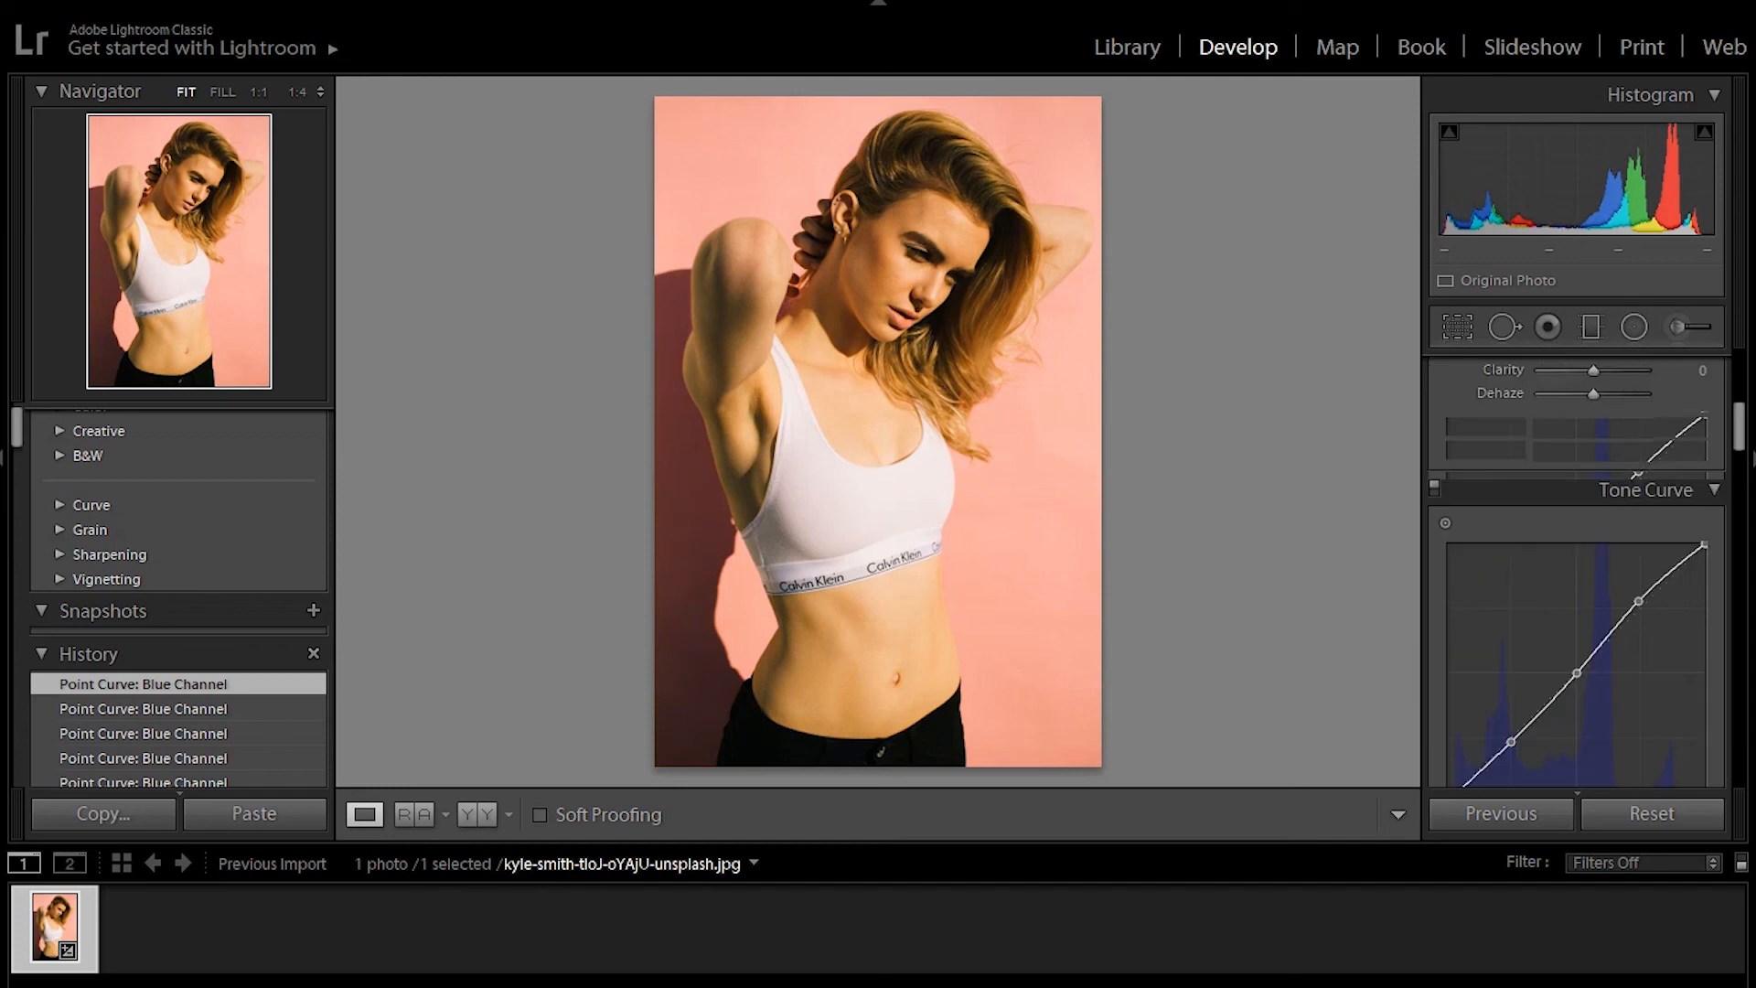
pyautogui.click(1434, 486)
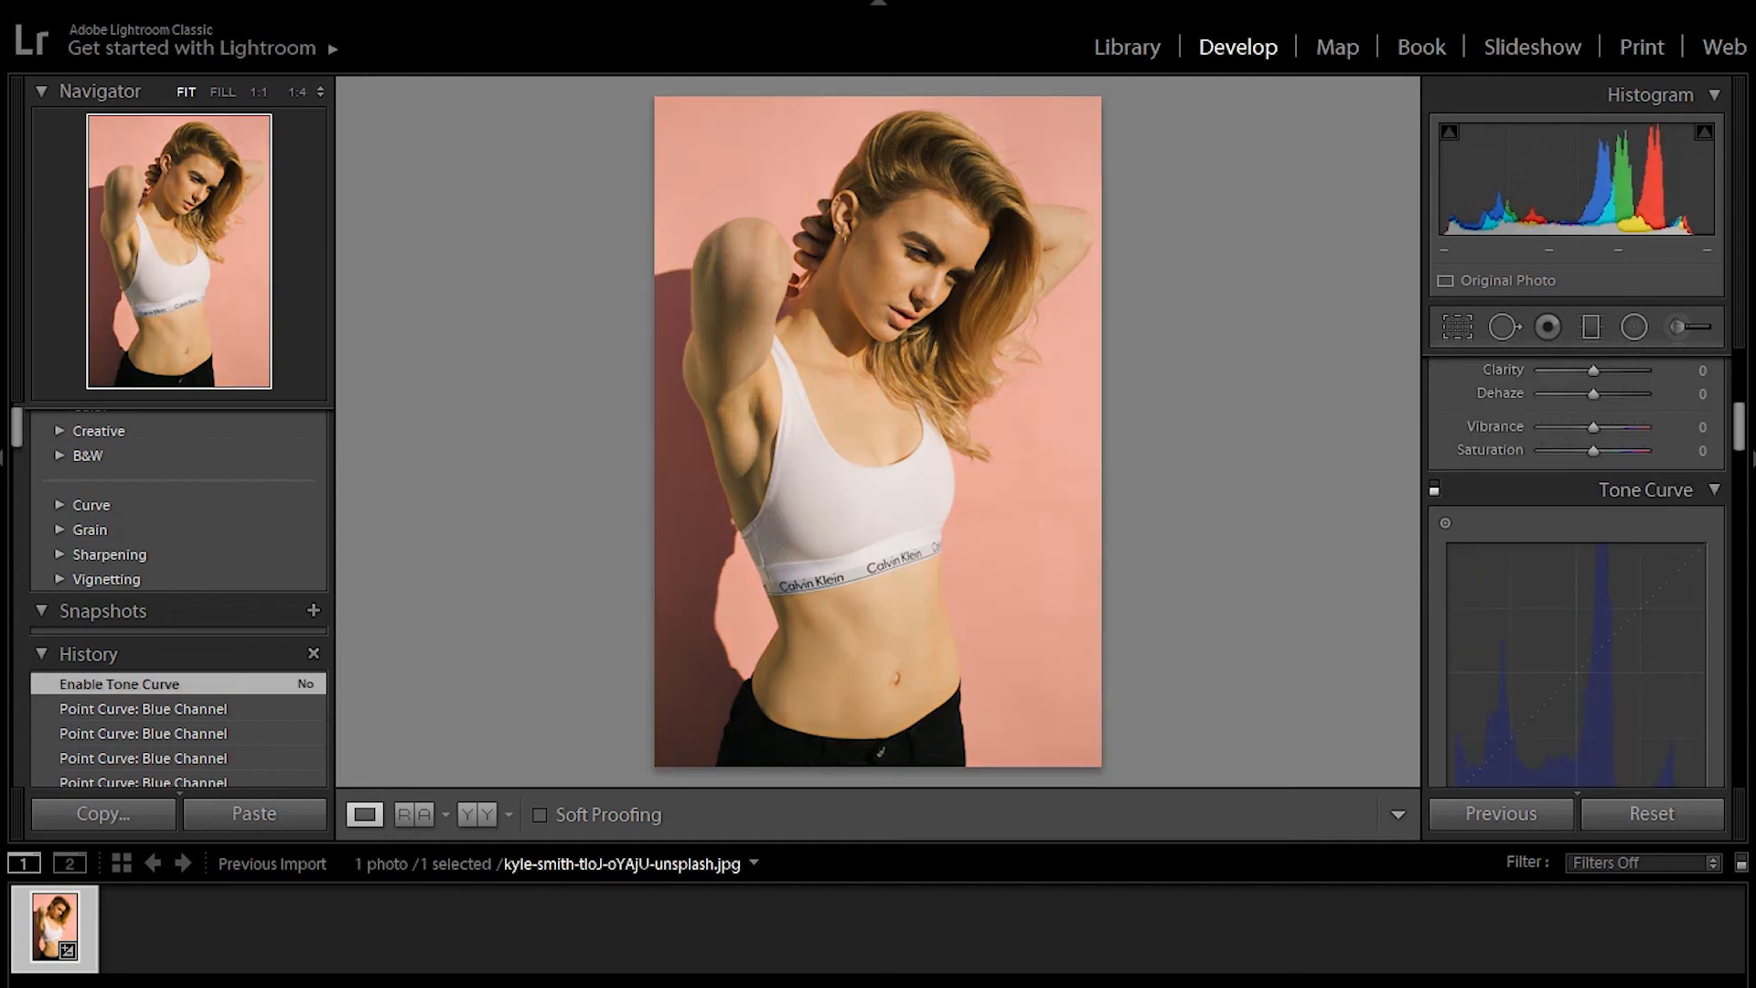
pyautogui.click(1434, 486)
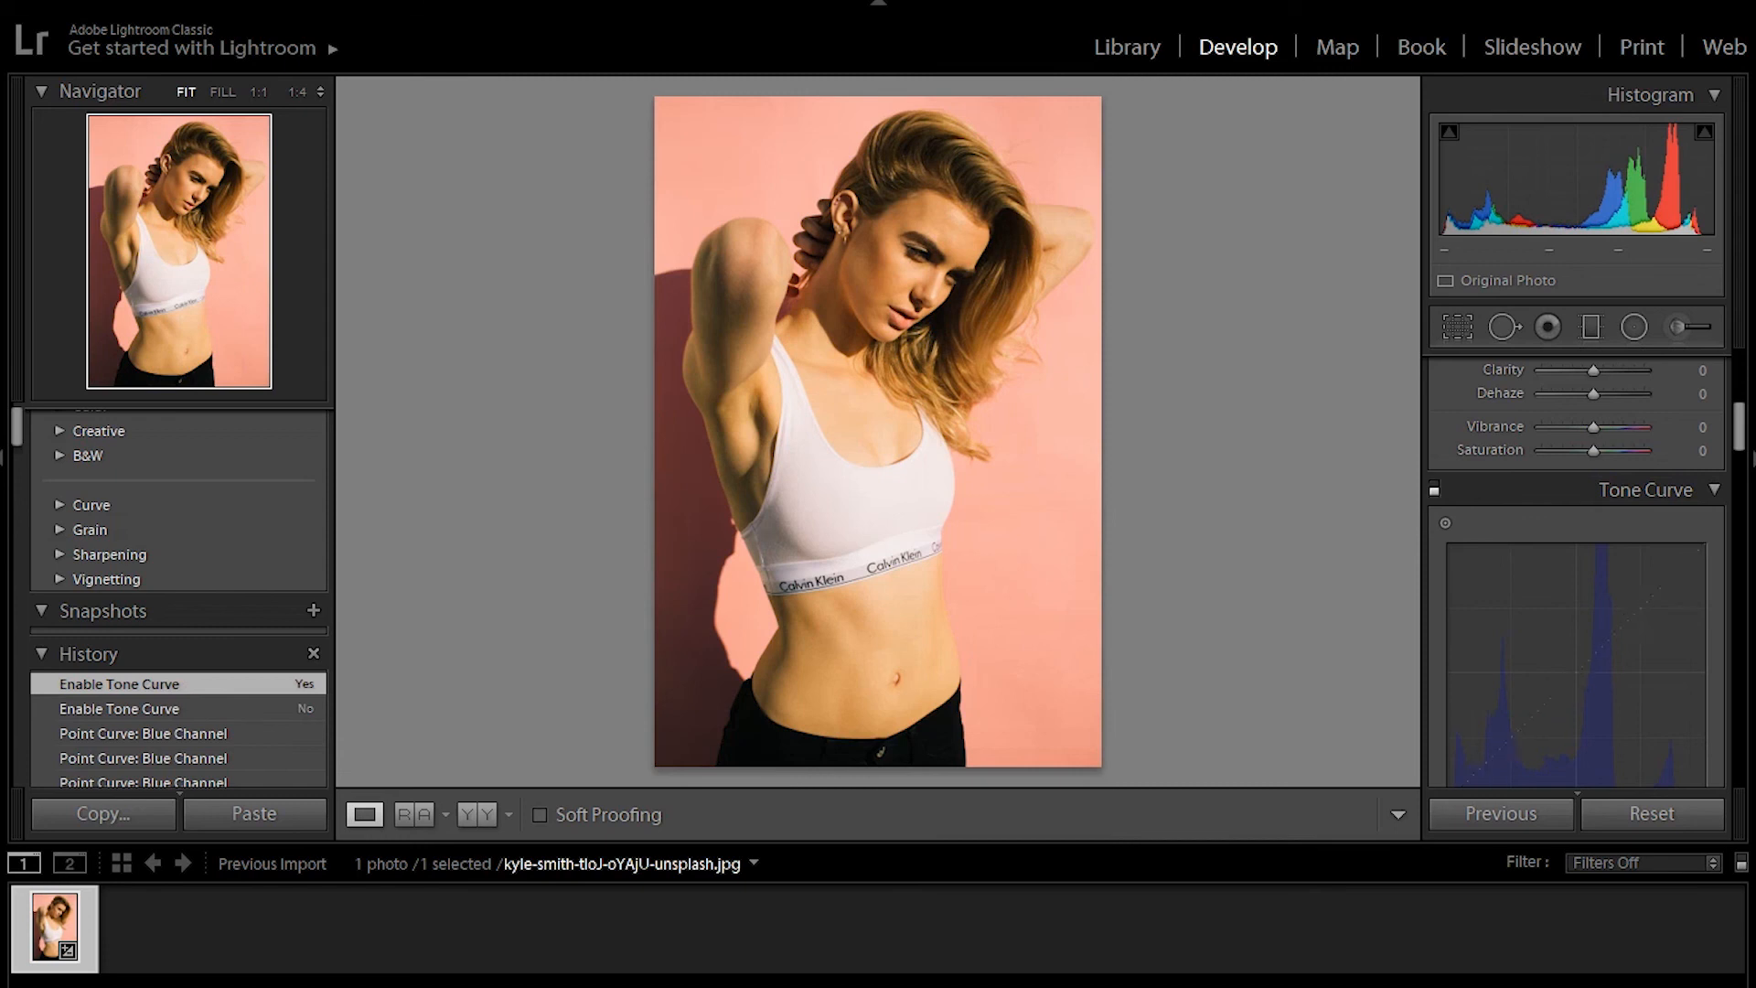
pyautogui.click(1434, 485)
pyautogui.click(1434, 486)
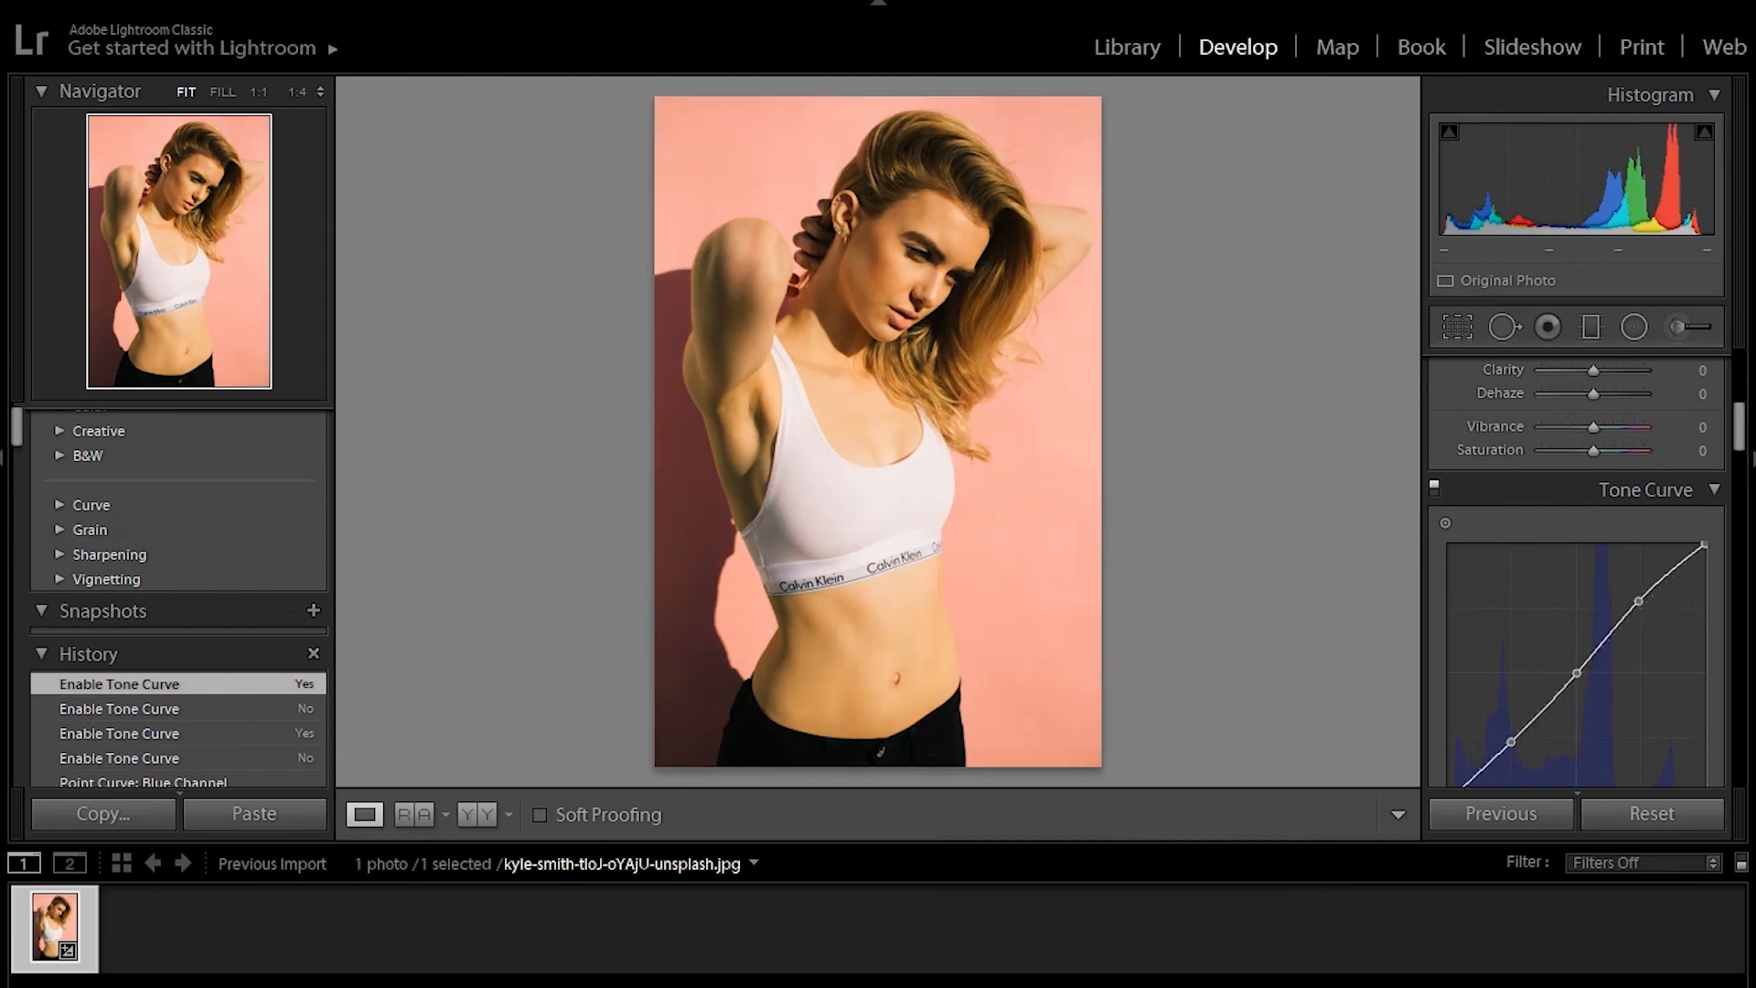
pyautogui.scroll(-3, 1576, 567)
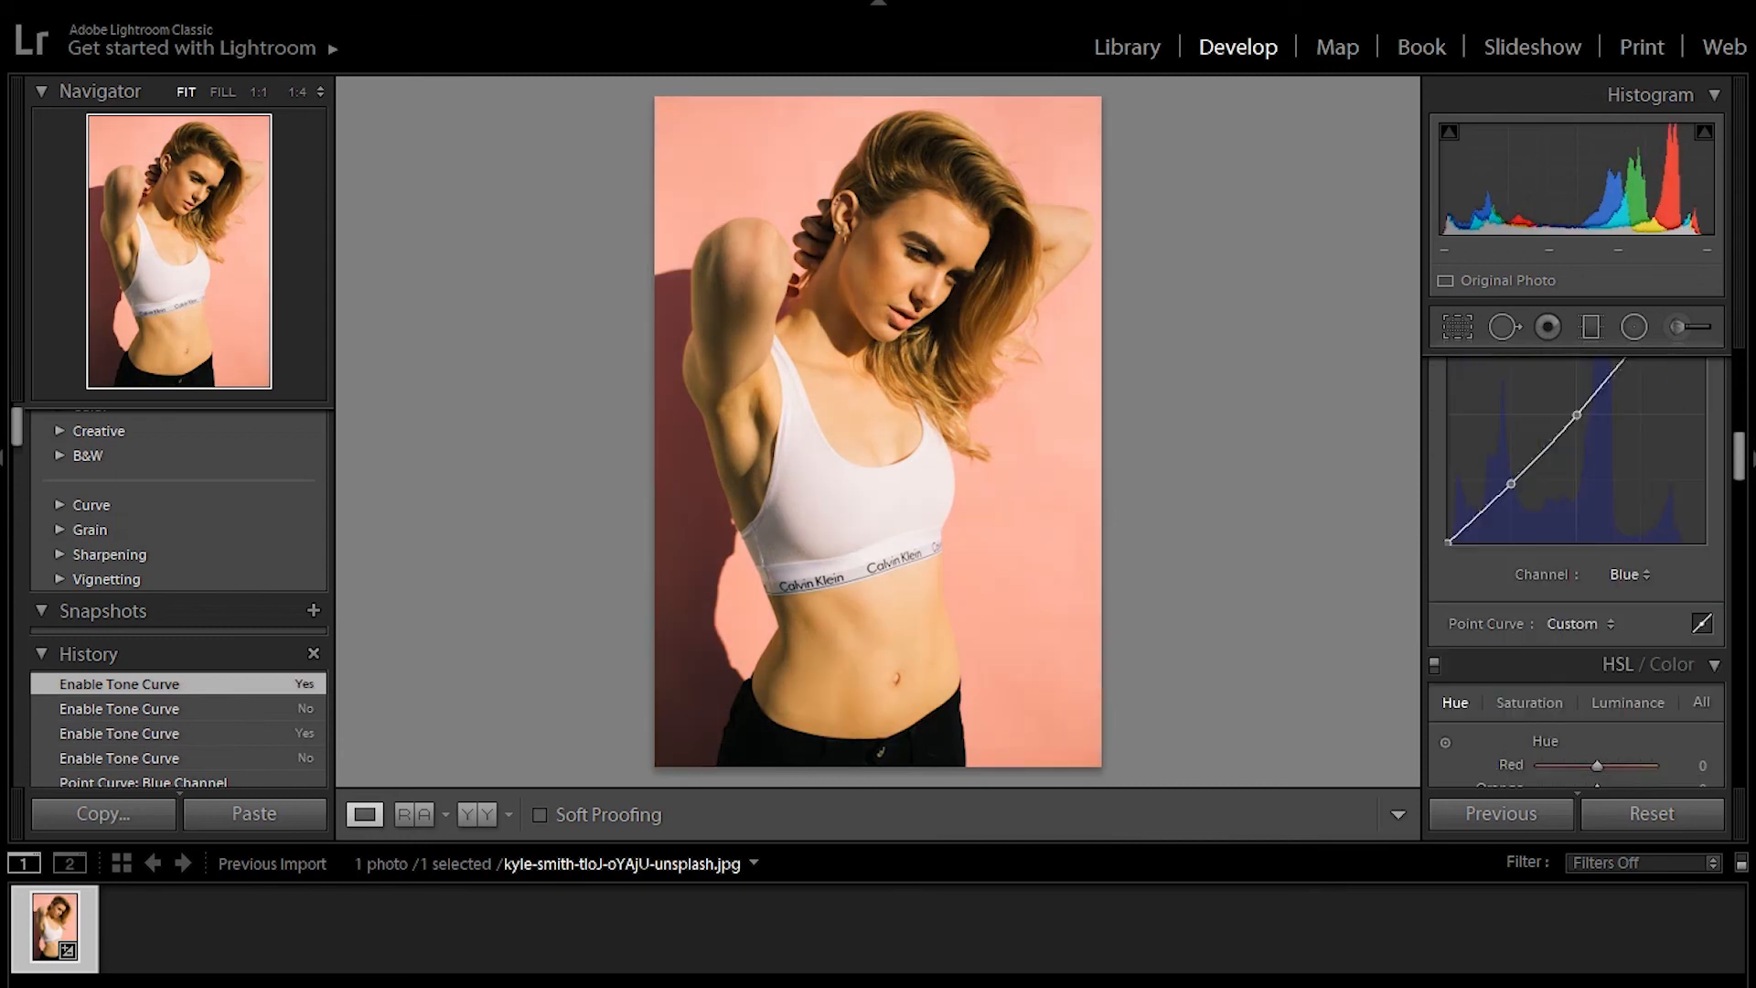
pyautogui.scroll(-2, 1577, 457)
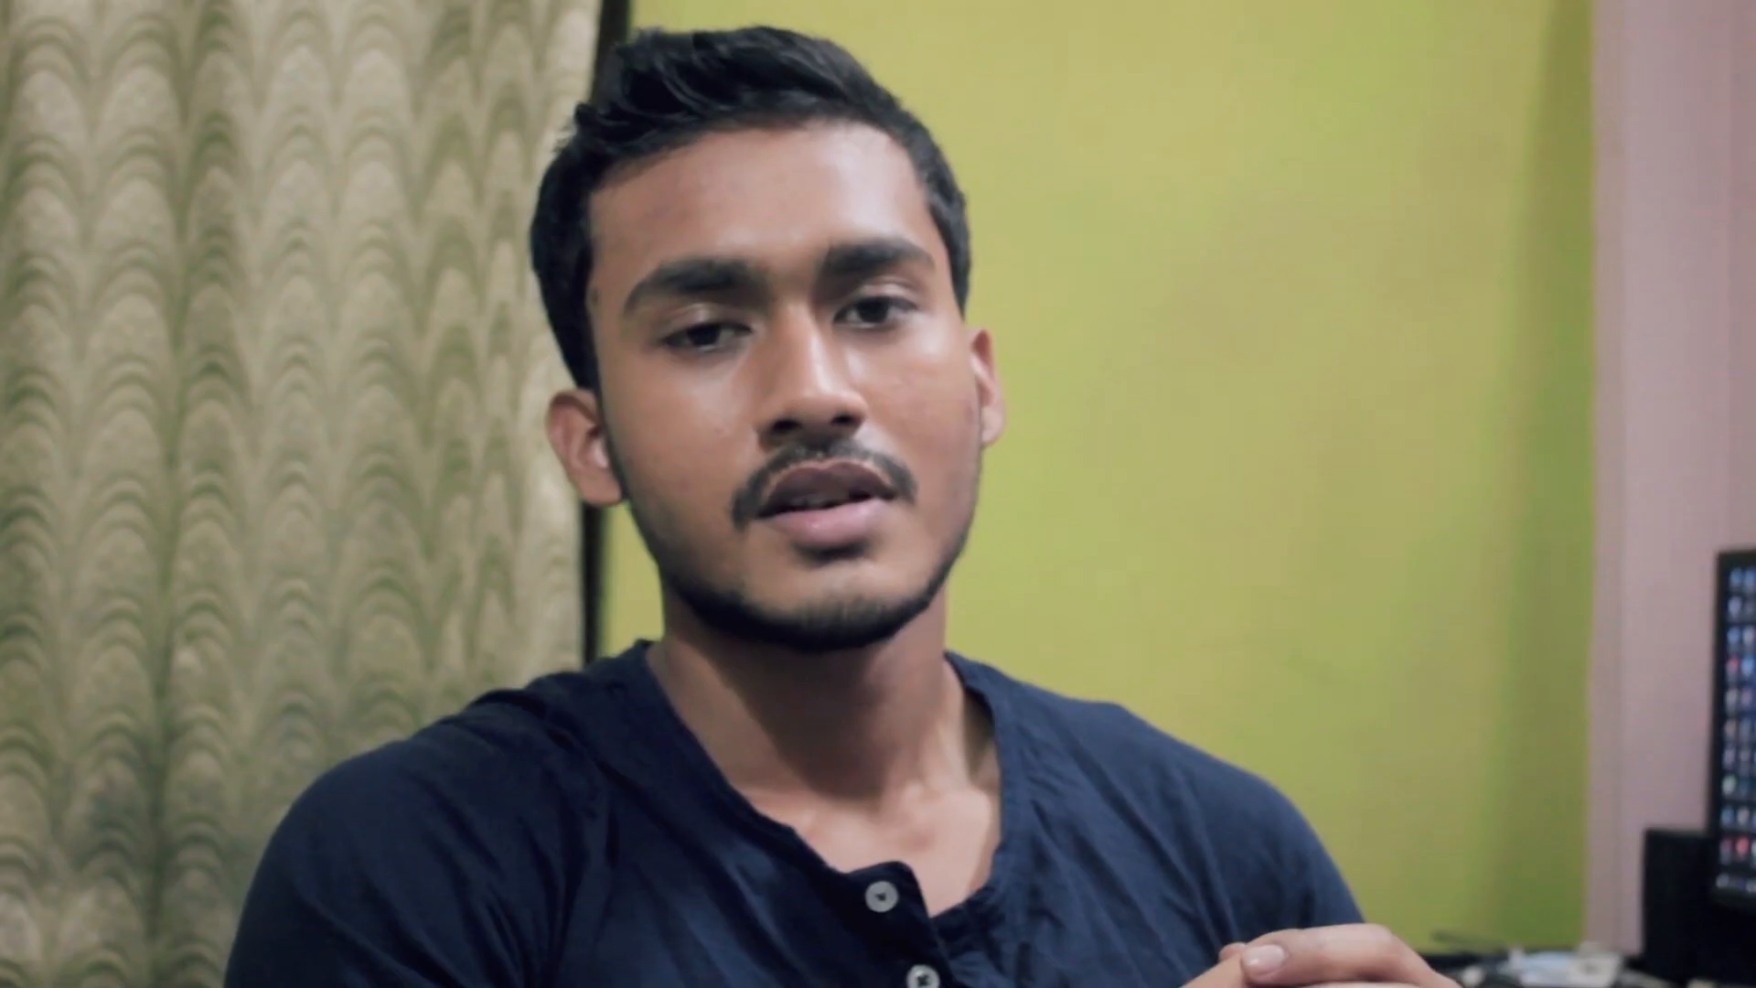